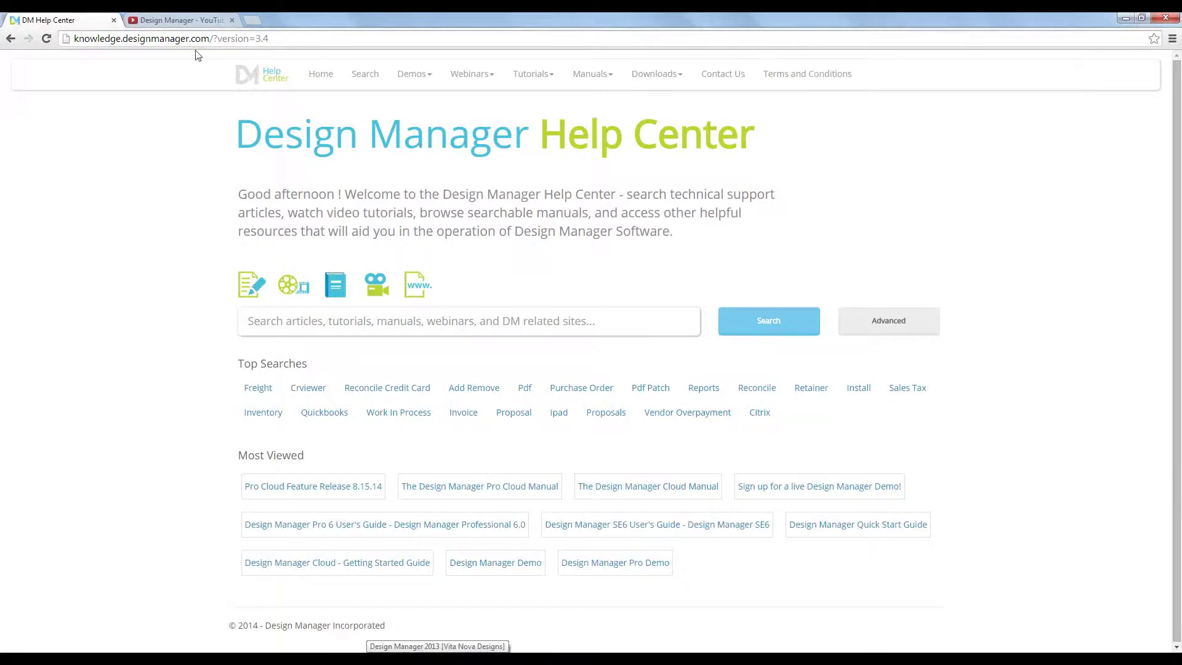
- View the Design Manager YouTube channel, return to the Help Center page and leave the browser for Design Manager 2013
click(178, 22)
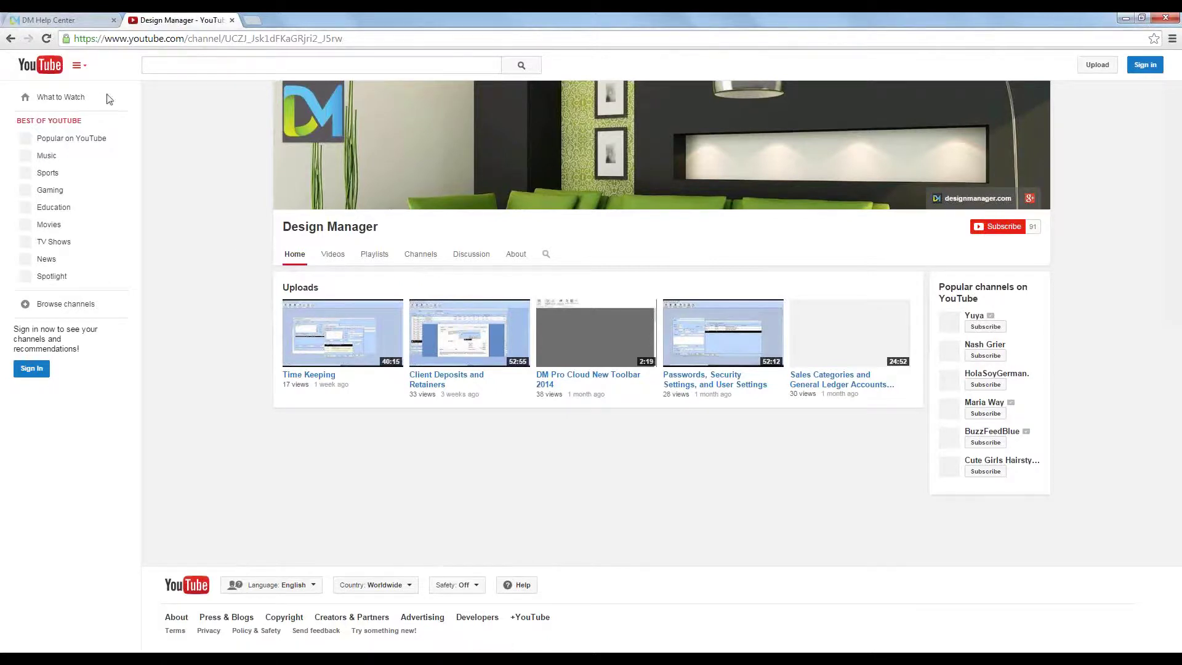
click(85, 18)
click(1125, 18)
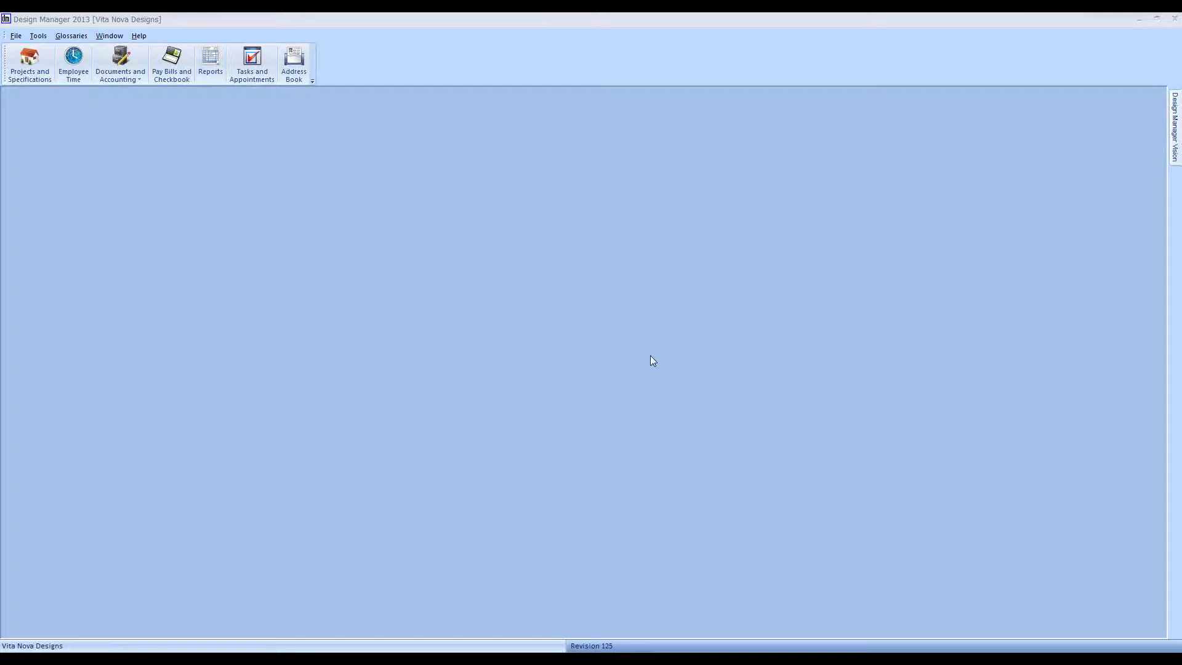
- Review the account glossary with the Work In Process account selected, and close the glossary
click(71, 36)
click(88, 54)
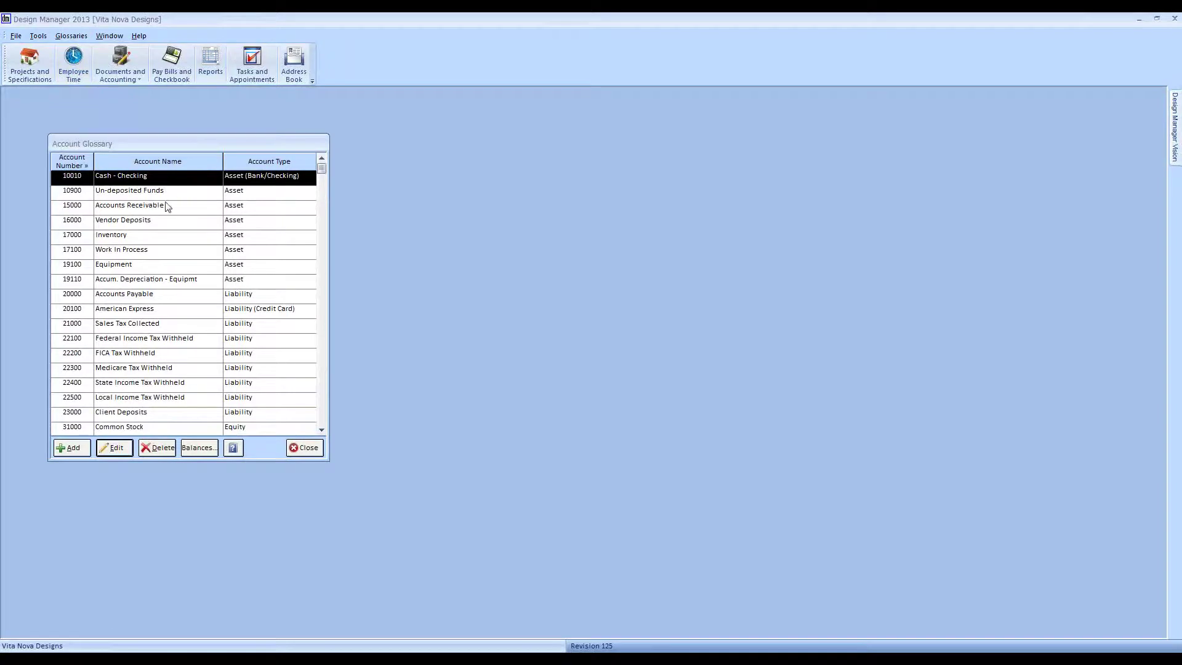
click(148, 250)
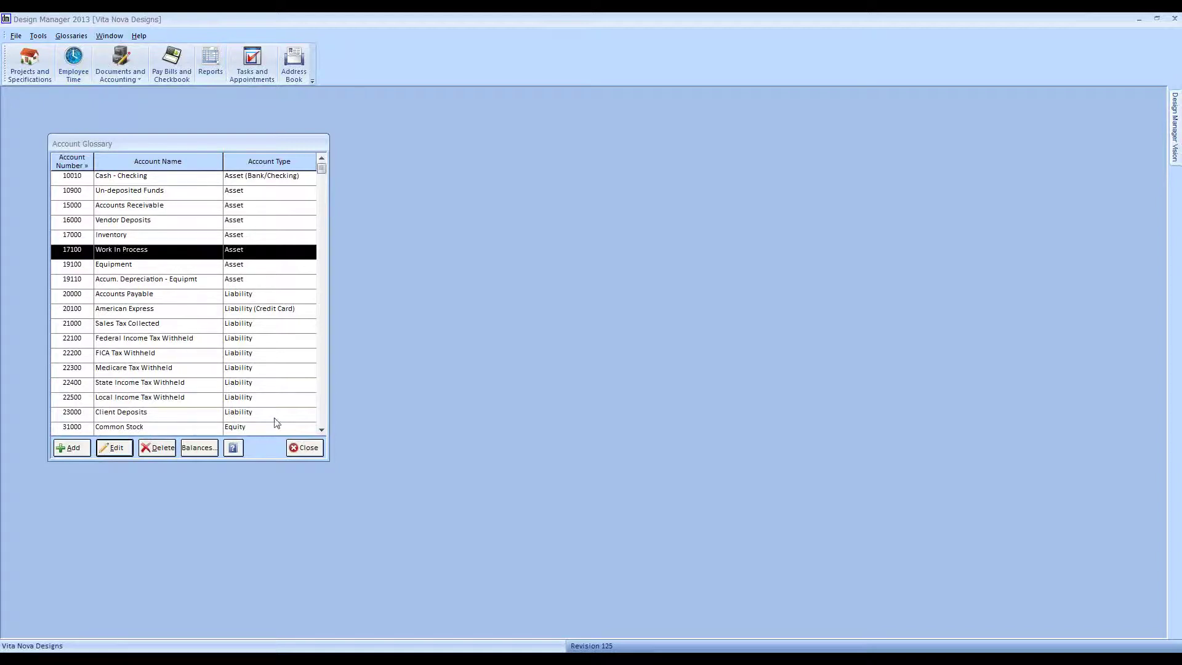
click(306, 451)
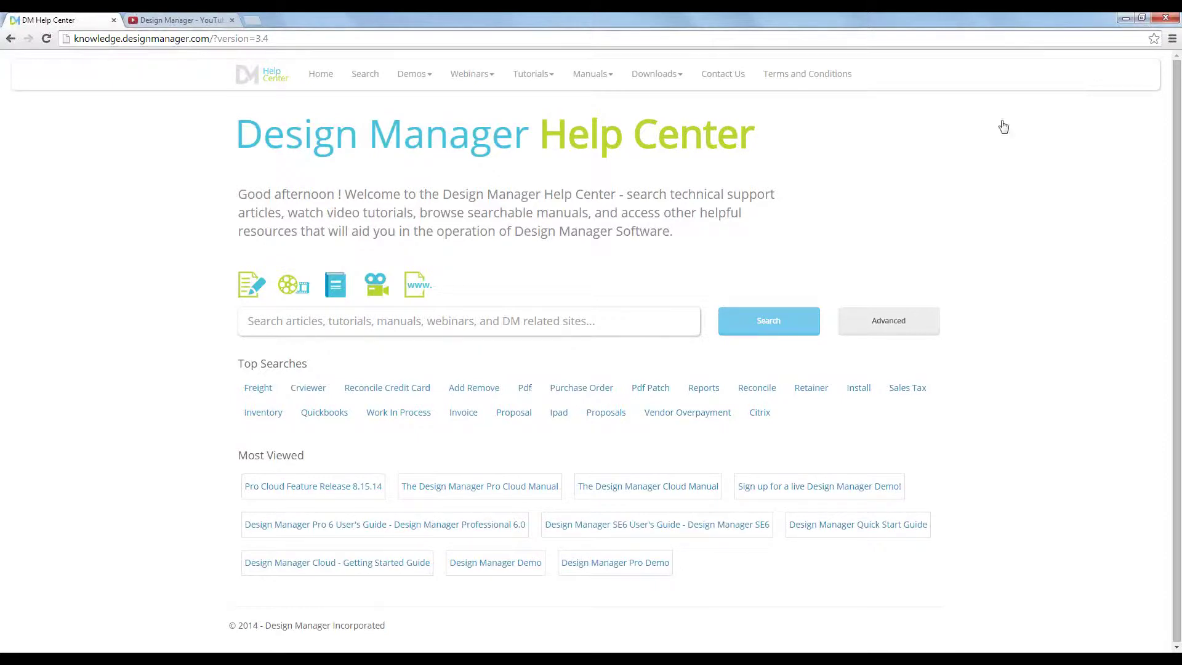
- Leave the browser for Design Manager 2013 and open the logo settings in Company Information
click(1126, 19)
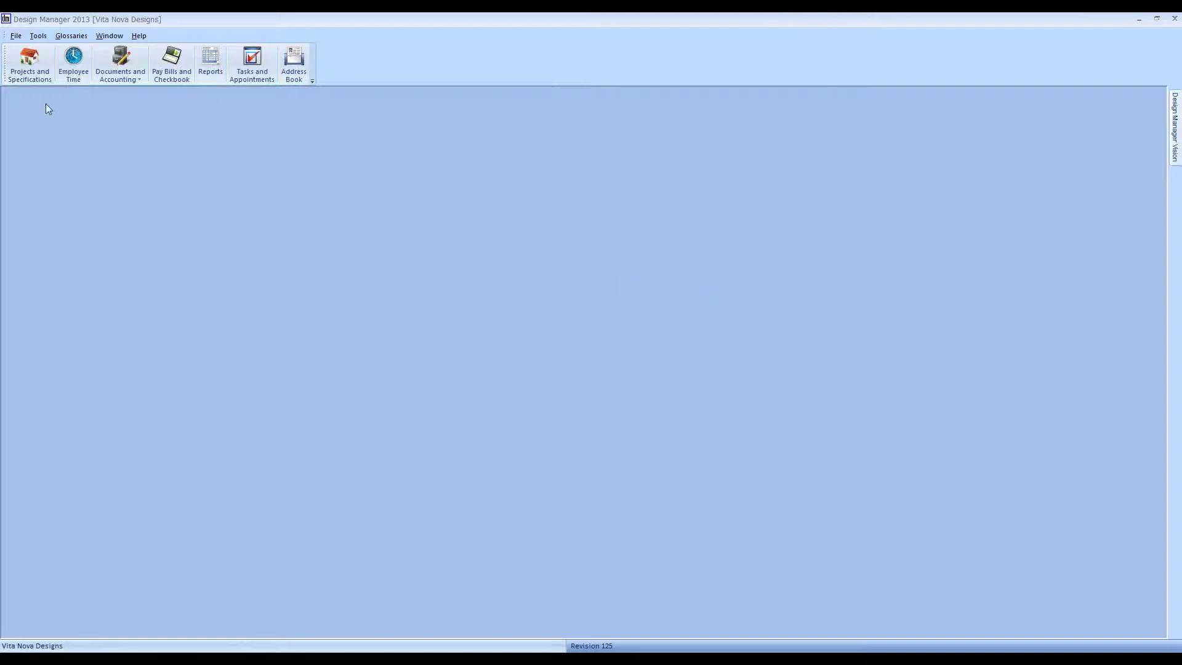
click(16, 35)
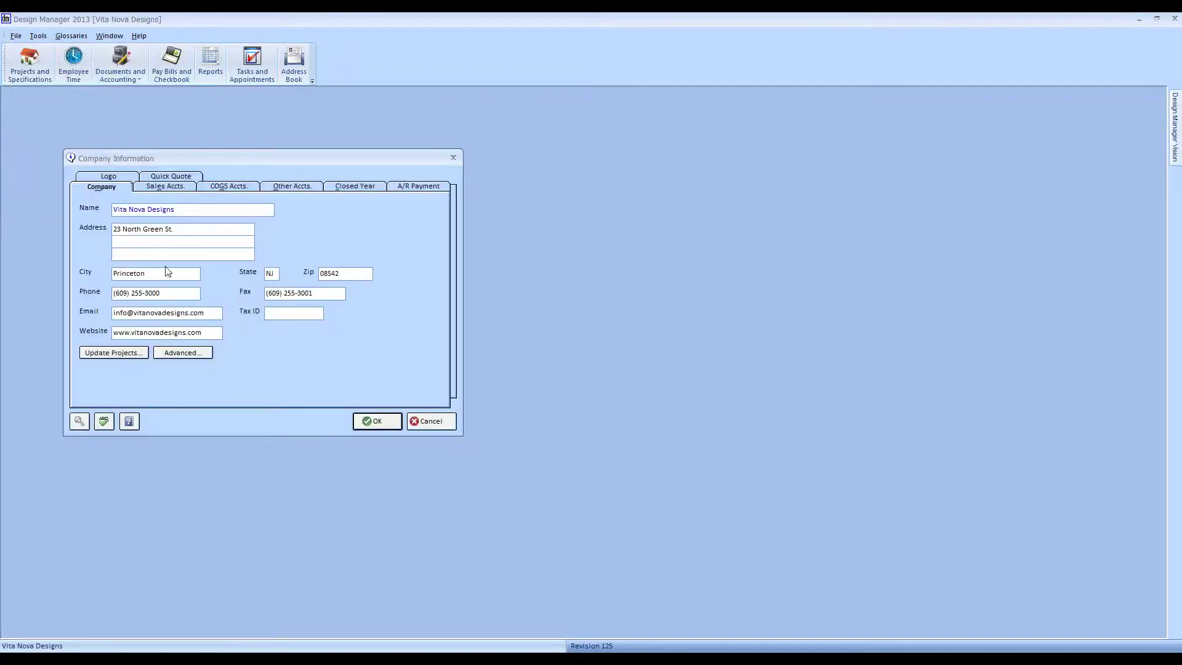
click(114, 176)
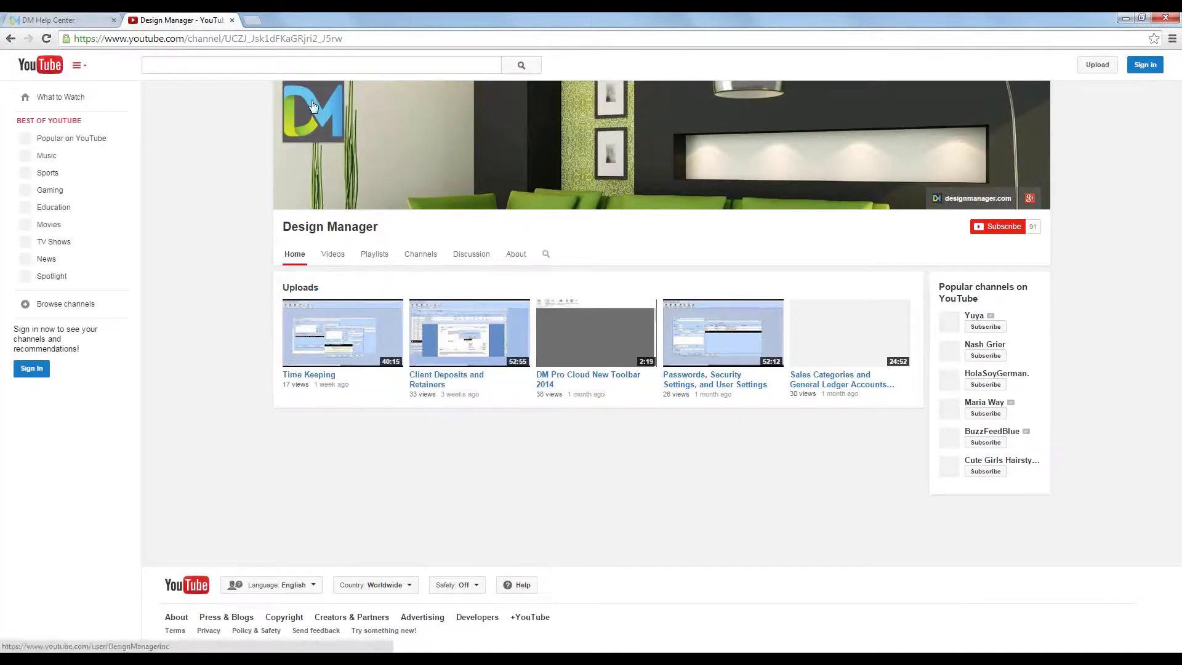
- Try to replace the company logo with the DM logo image copied from the YouTube channel page
right_click(313, 105)
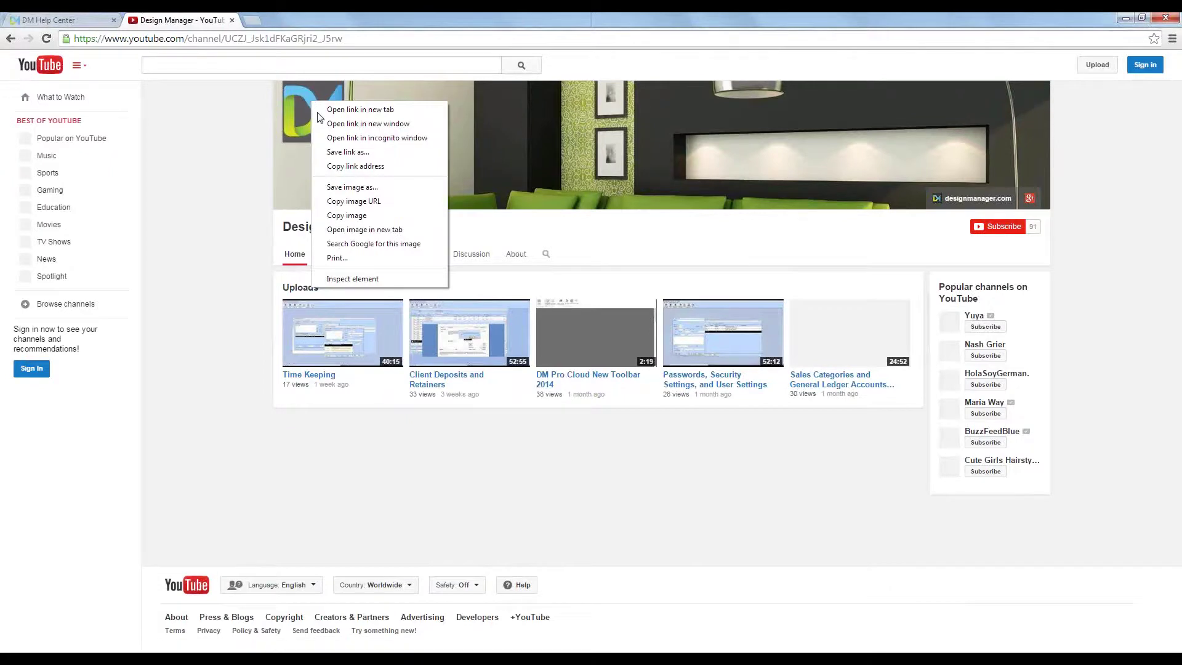
click(360, 216)
click(1126, 18)
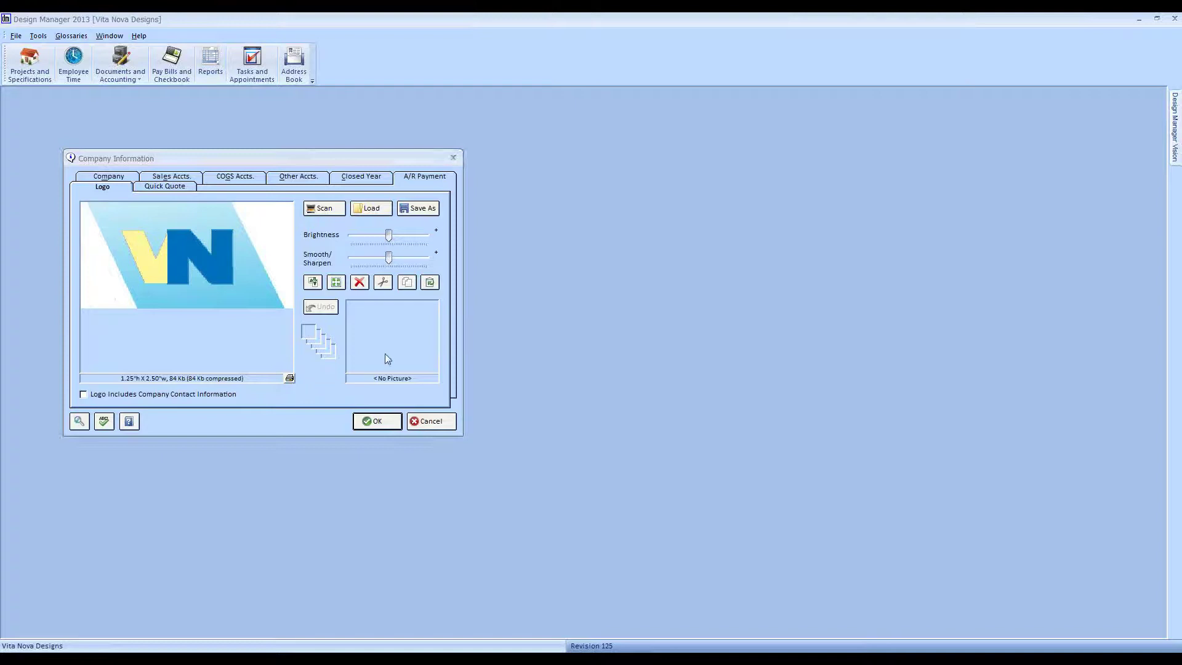
click(430, 282)
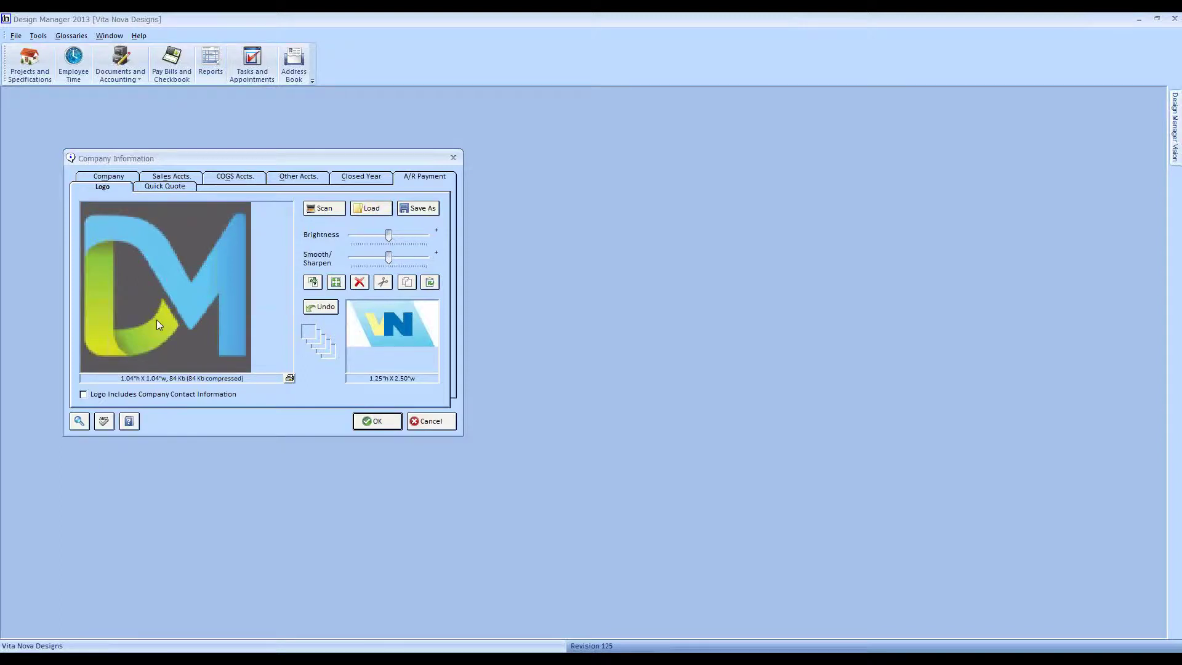
click(436, 425)
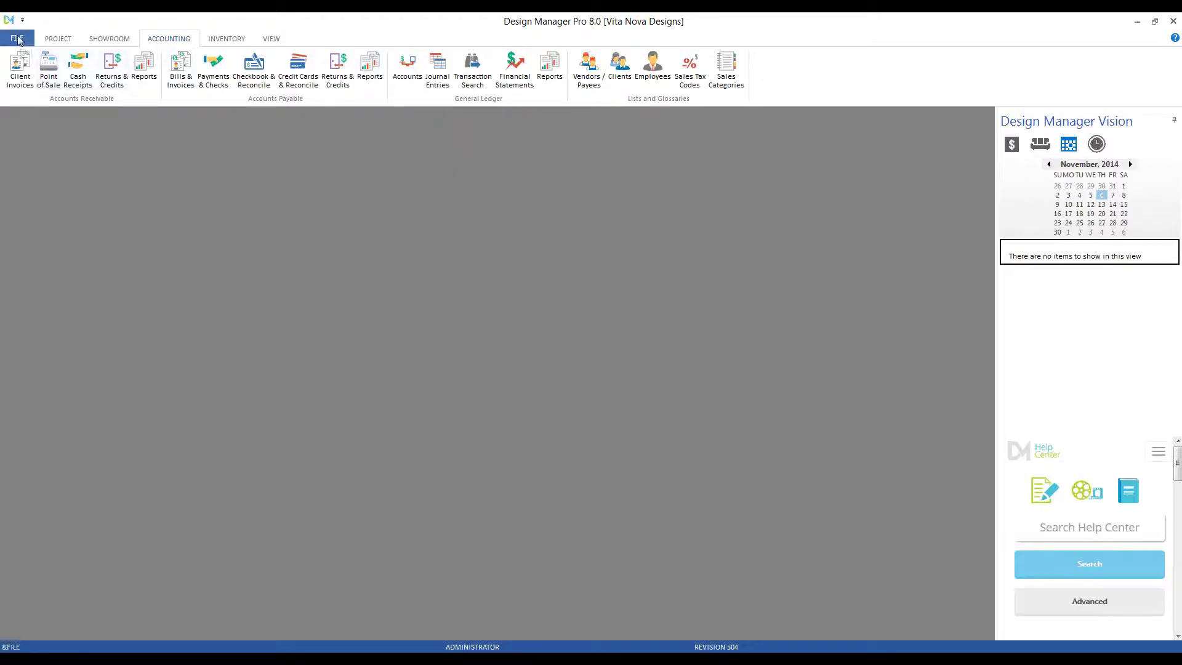
- In Design Manager Pro 8.0, view the logo settings in Company Information and close them without saving
click(17, 40)
click(16, 70)
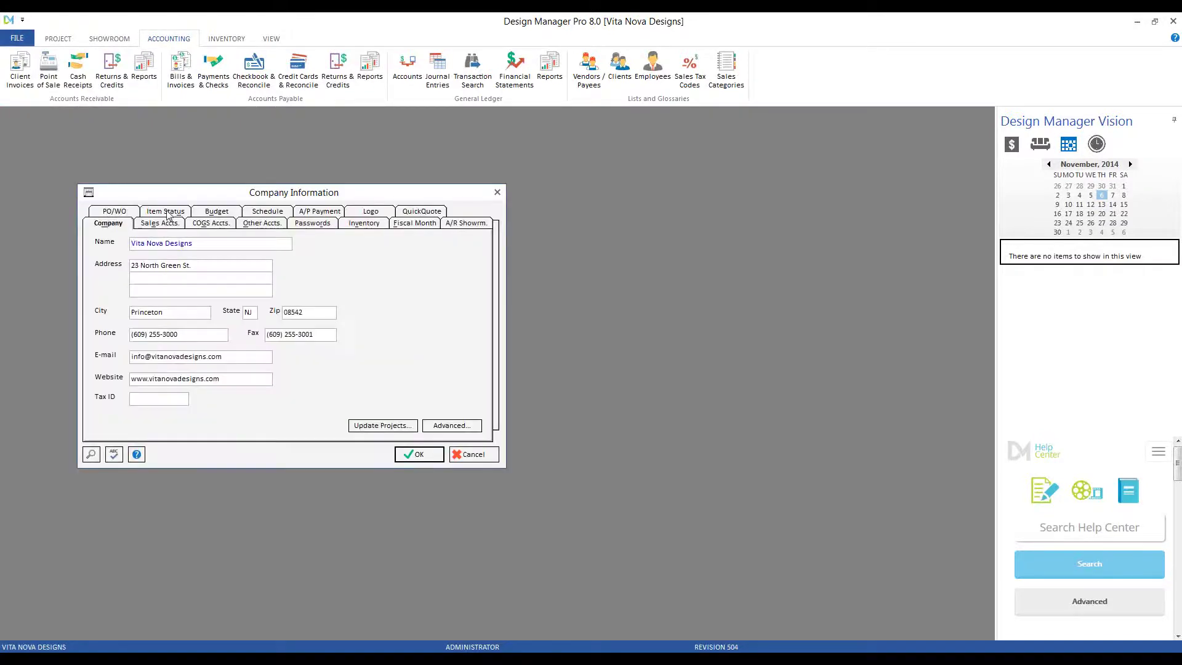
click(360, 212)
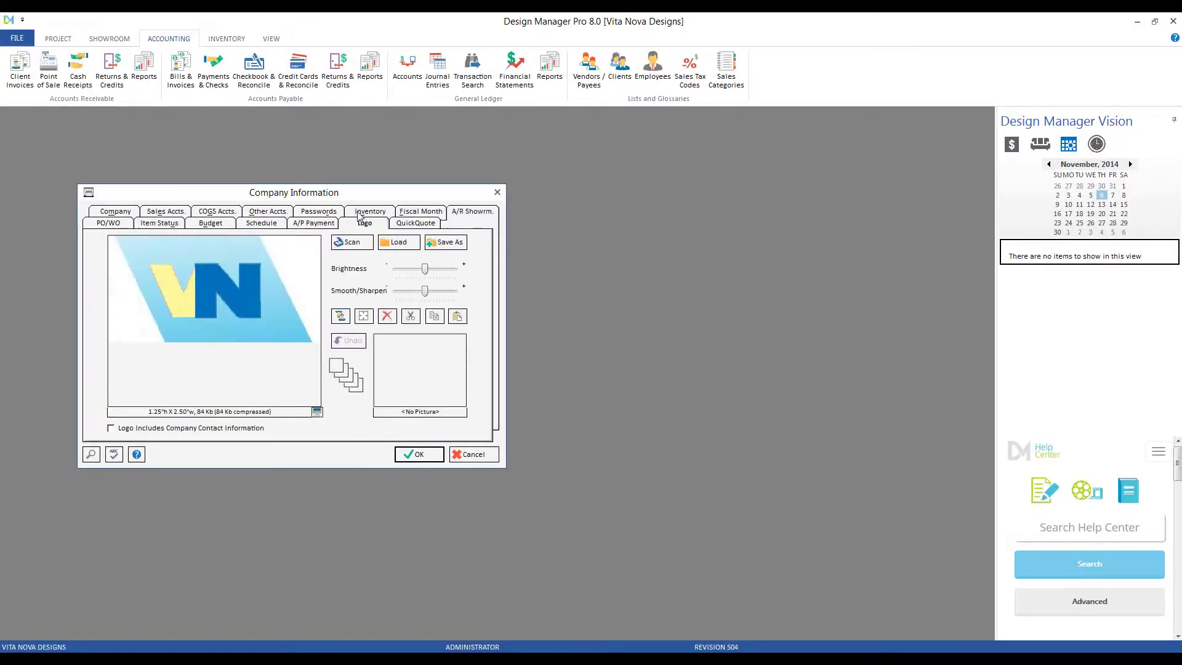
click(474, 455)
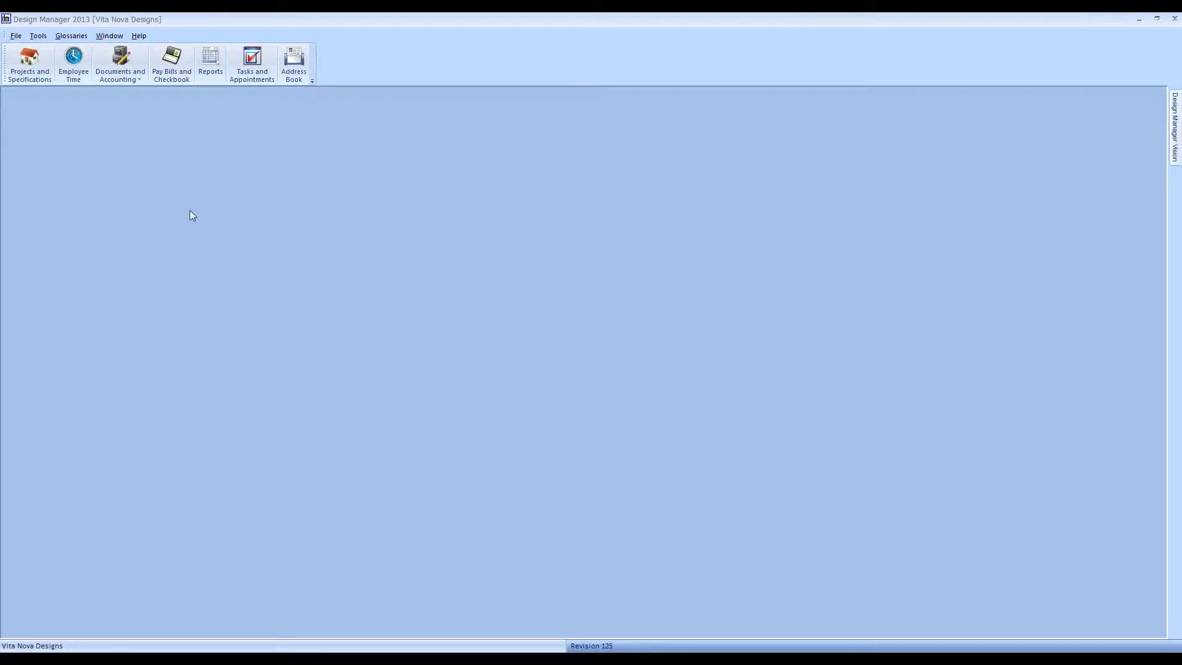
- In Design Manager 2013, expand project HIL01 in Documents and Accounting and start a new client invoice for it
click(128, 56)
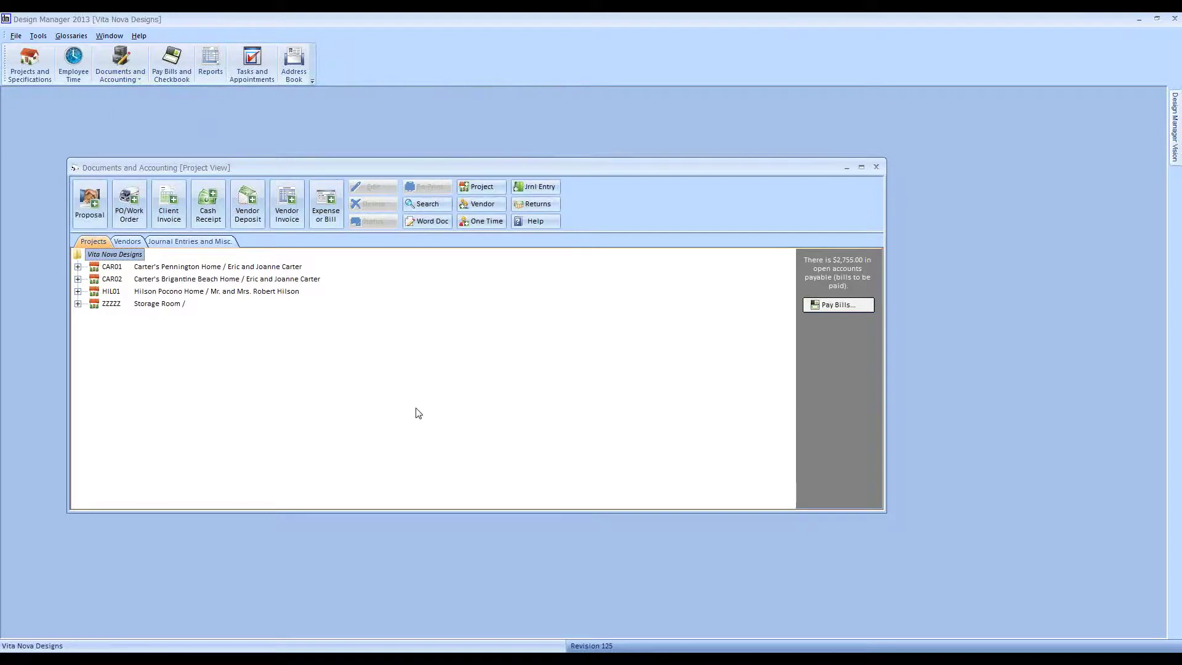
click(78, 291)
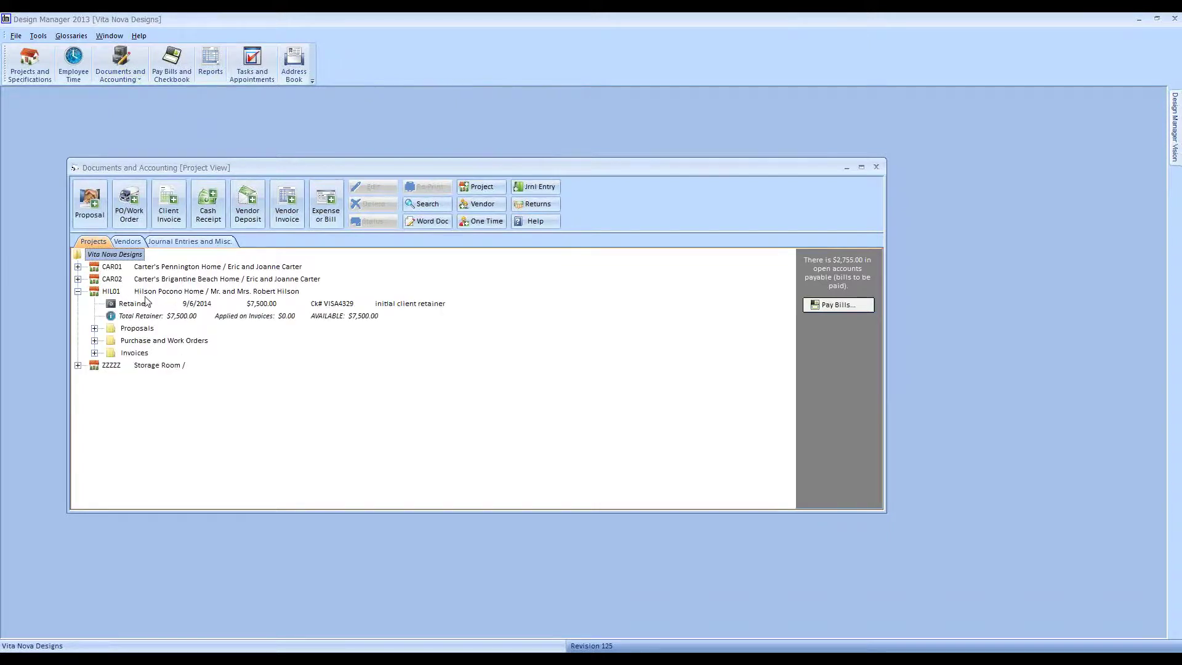
click(138, 355)
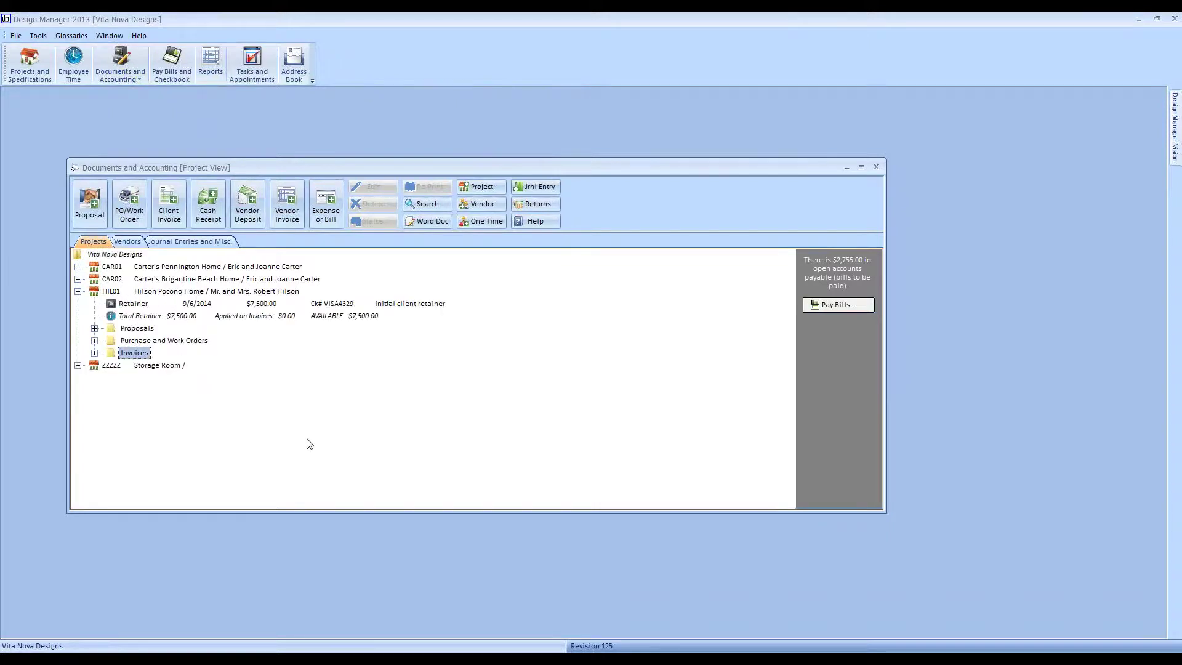
right_click(137, 352)
mouse_move(166, 359)
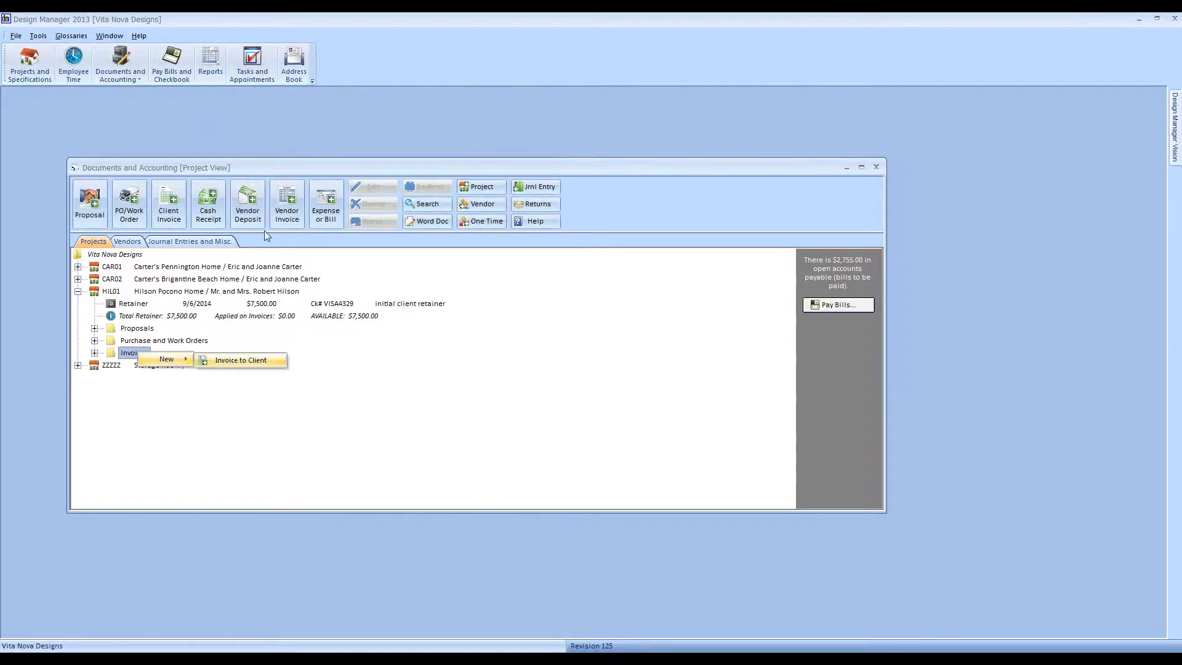
click(271, 176)
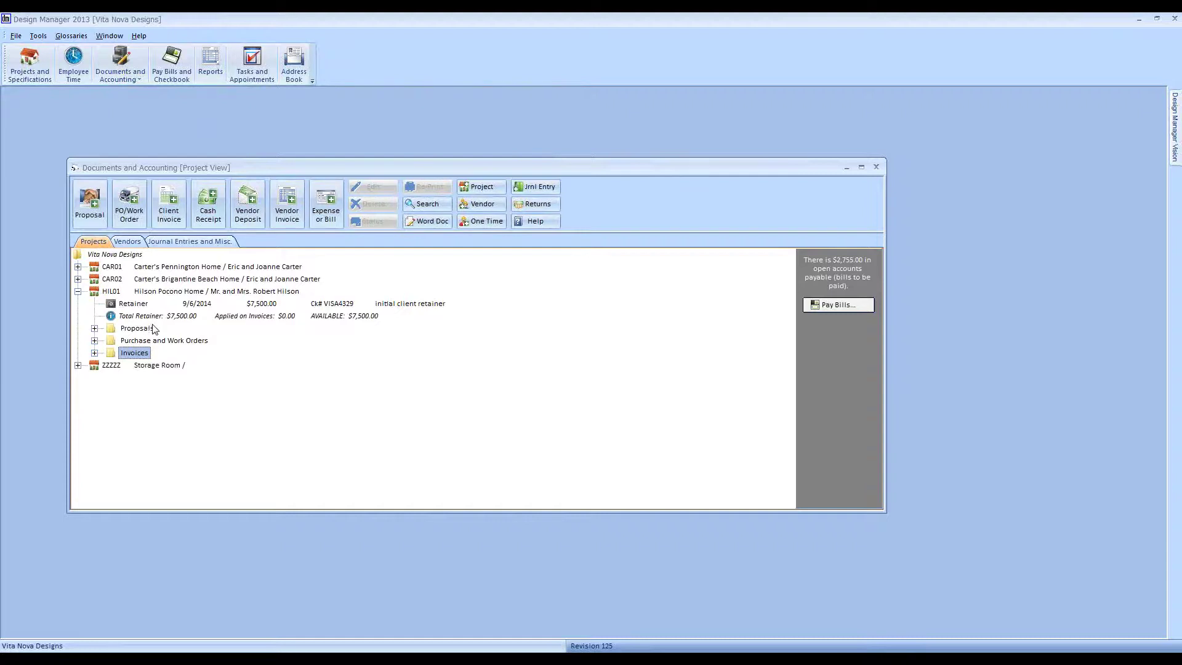
click(165, 293)
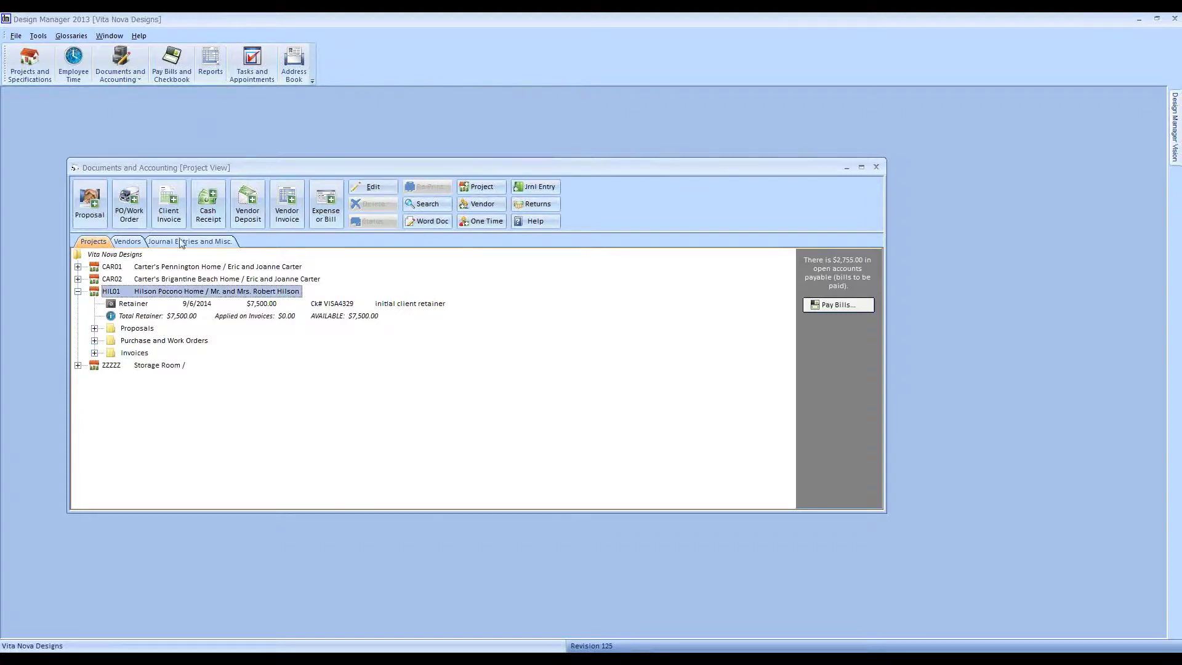
click(175, 220)
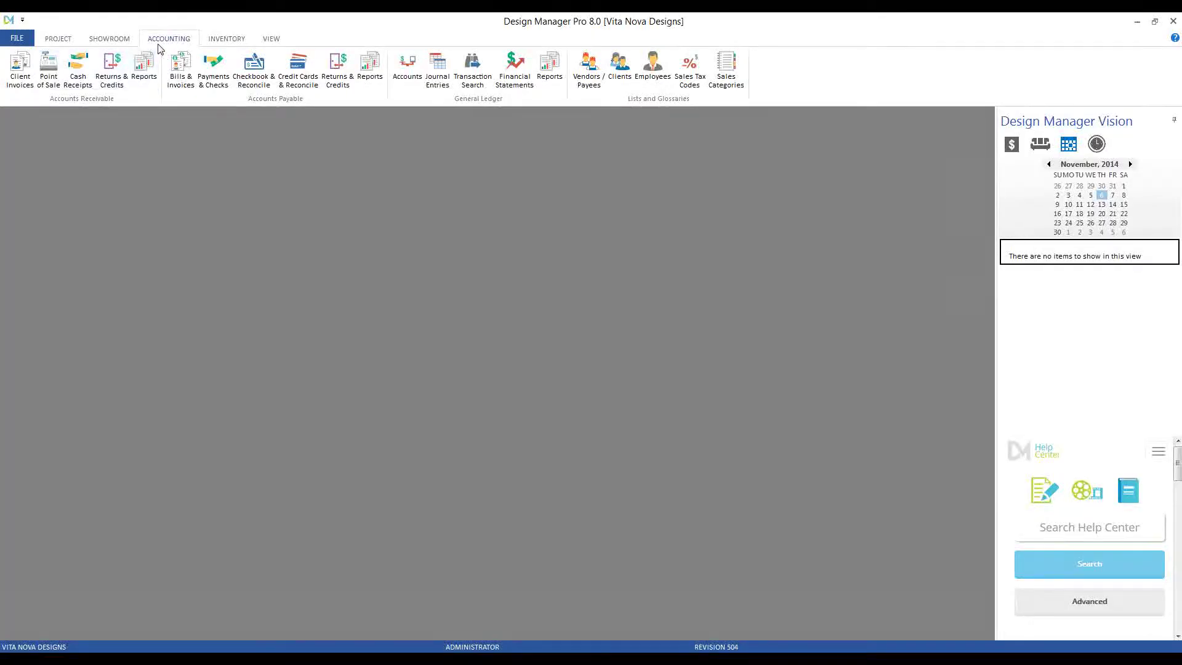
- In Design Manager Pro 8.0, start a new client invoice for project HIL01 and discard it
click(20, 67)
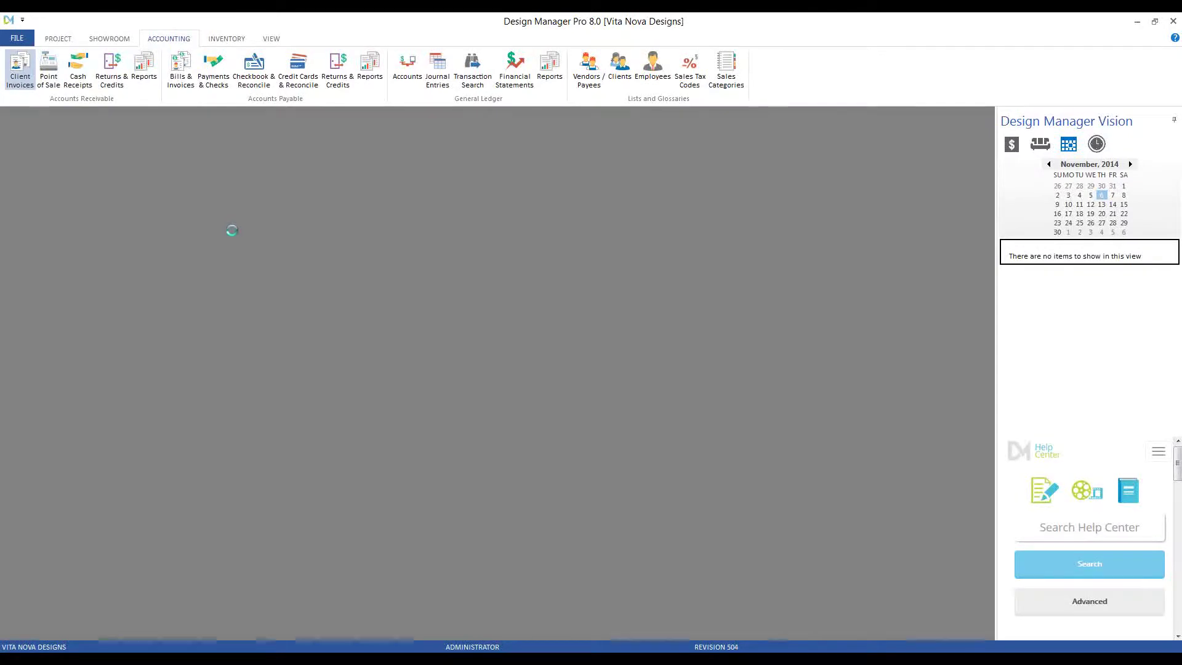
drag(383, 218, 337, 174)
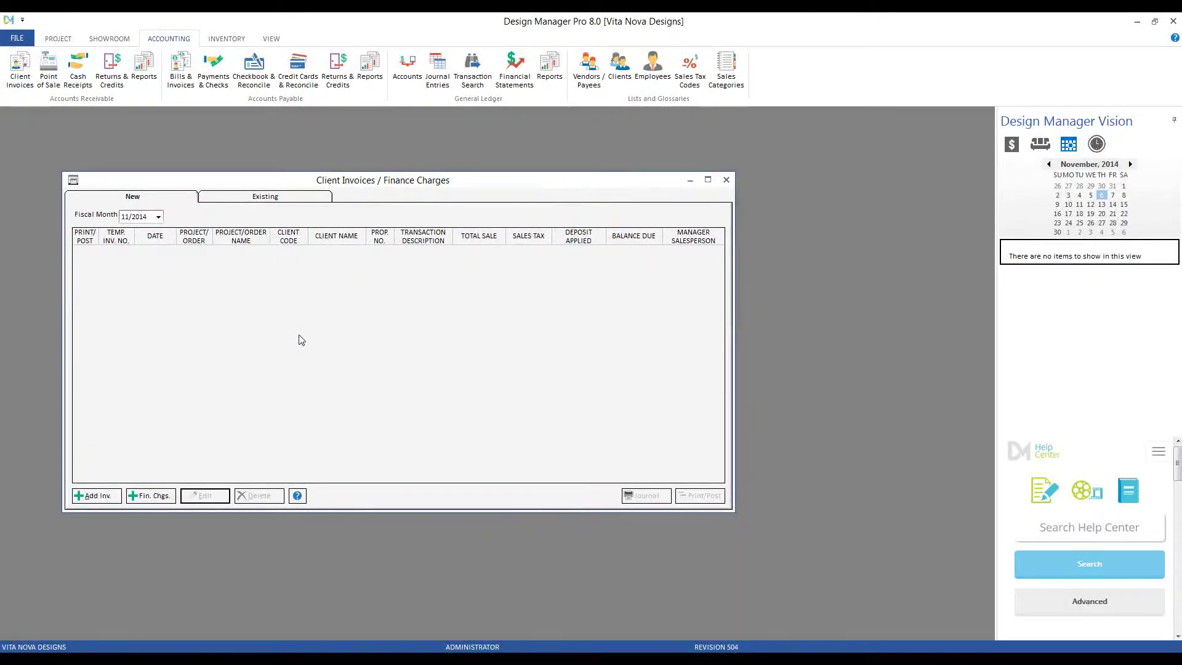
click(101, 496)
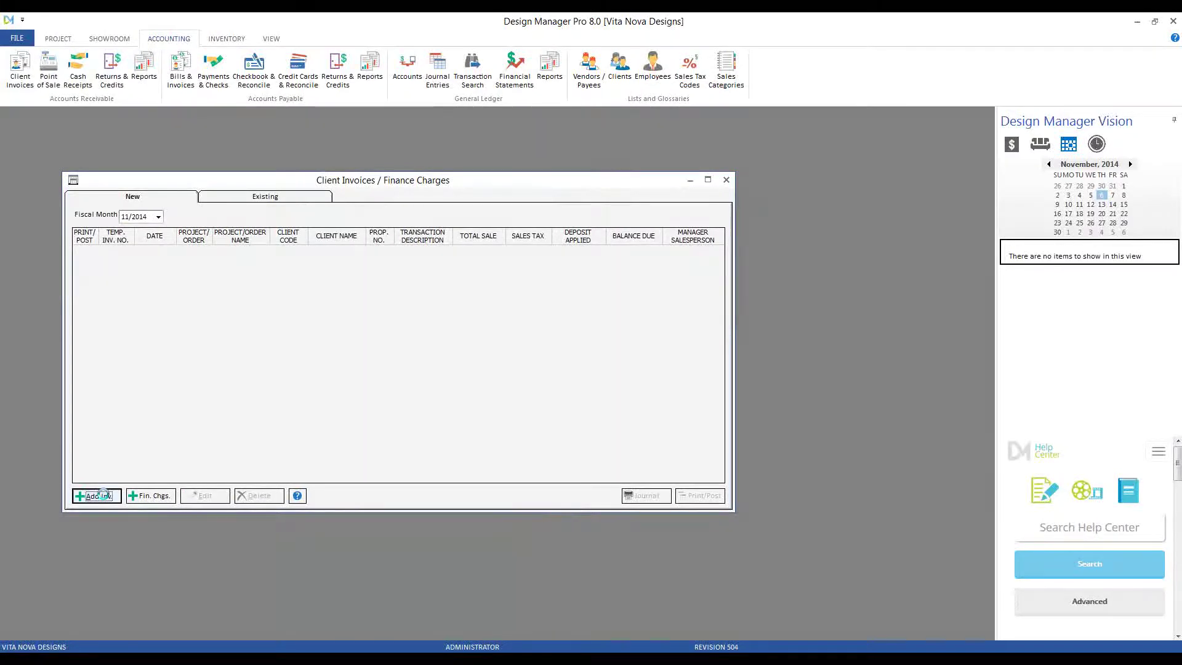
text(HI)
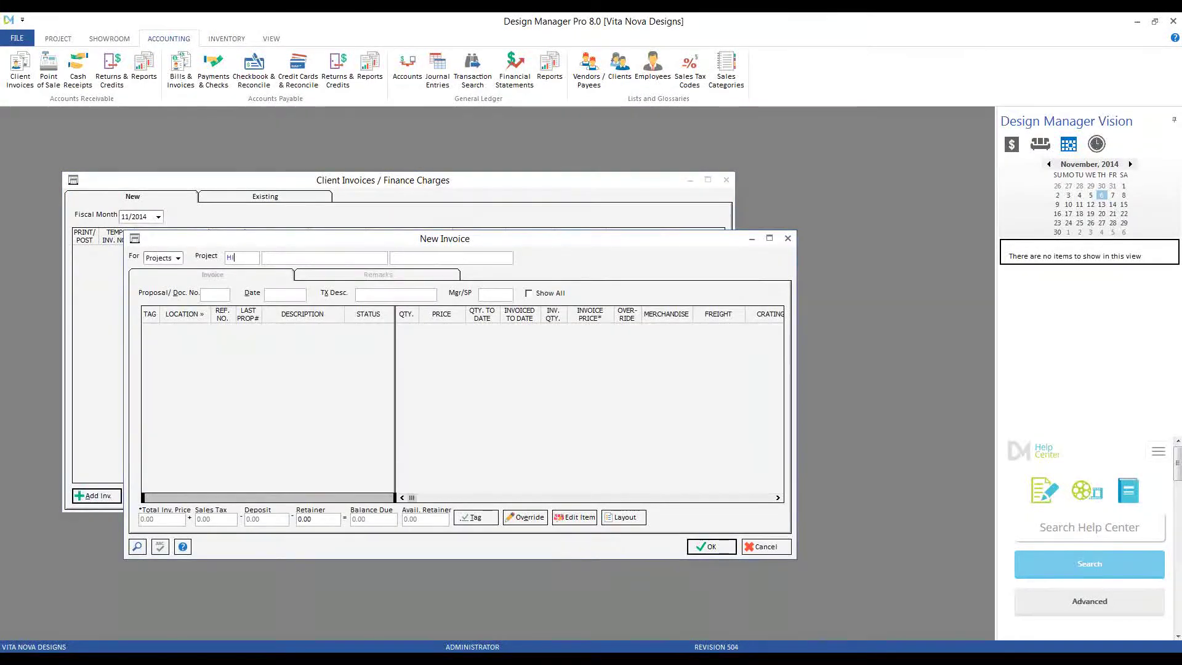
text(L01)
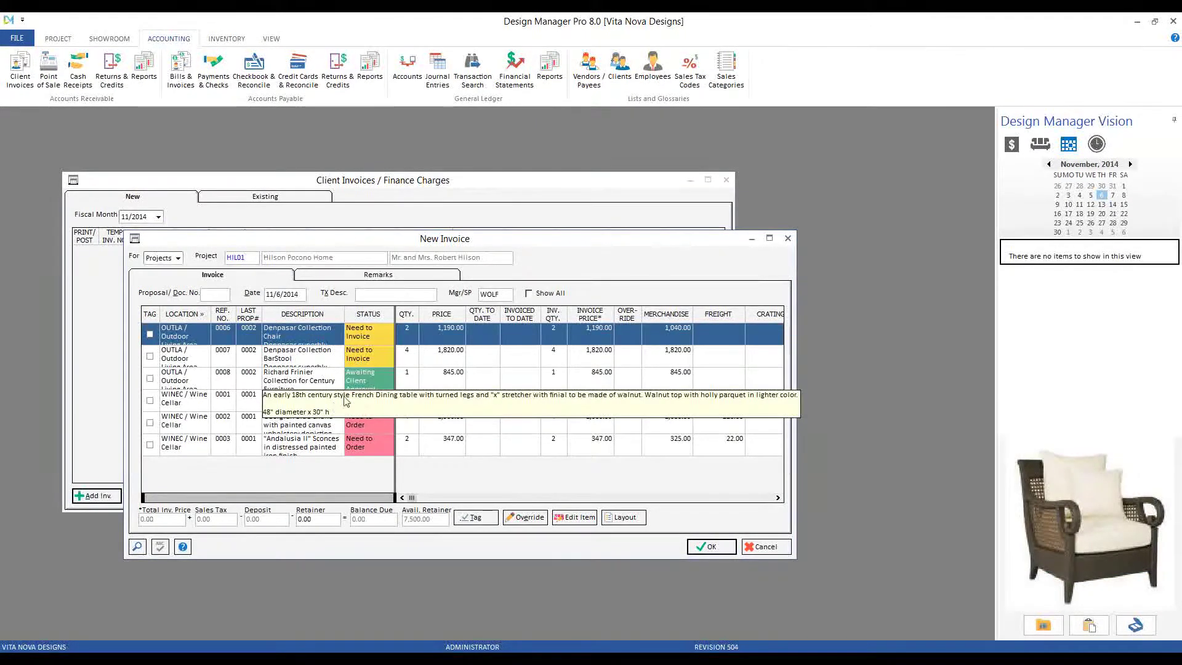
click(770, 547)
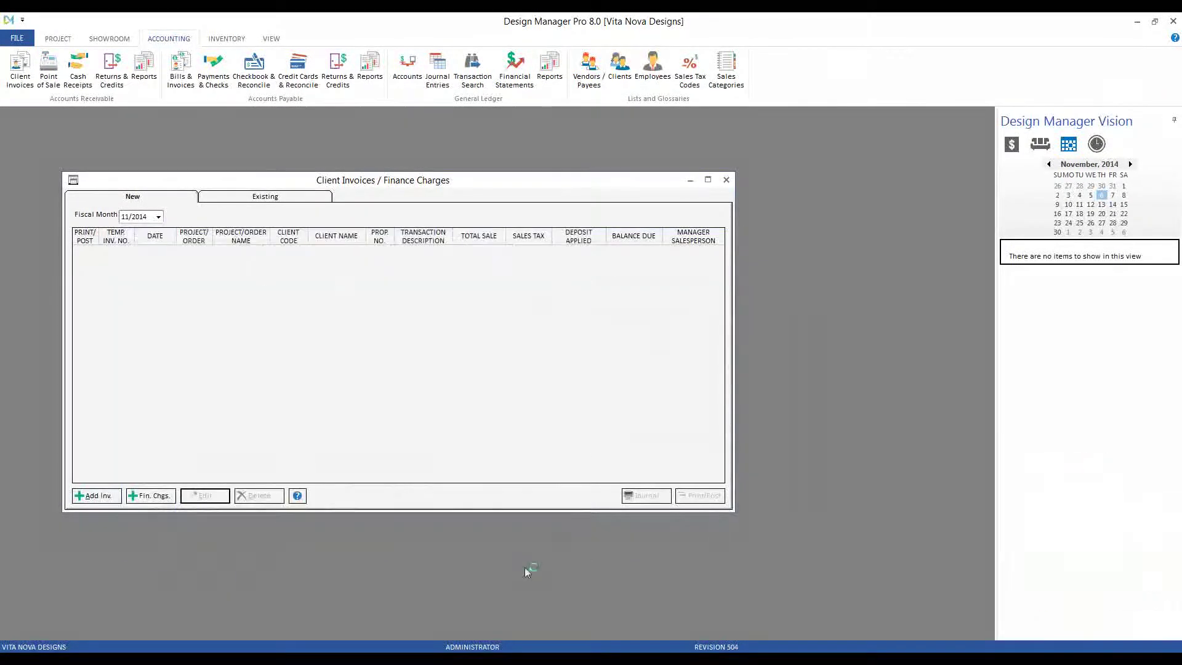
key(Escape)
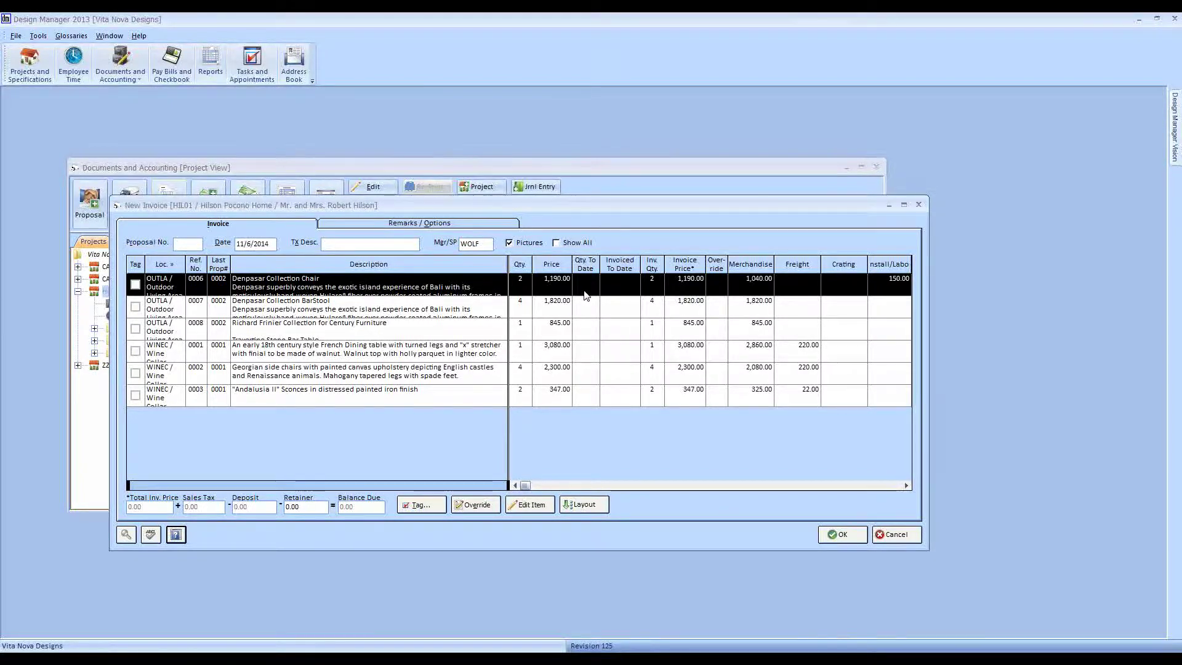
- In the Design Manager 2013 new invoice, show all items and examine the Denpasar Collection Sofa's invoiced-to-date amount
click(576, 244)
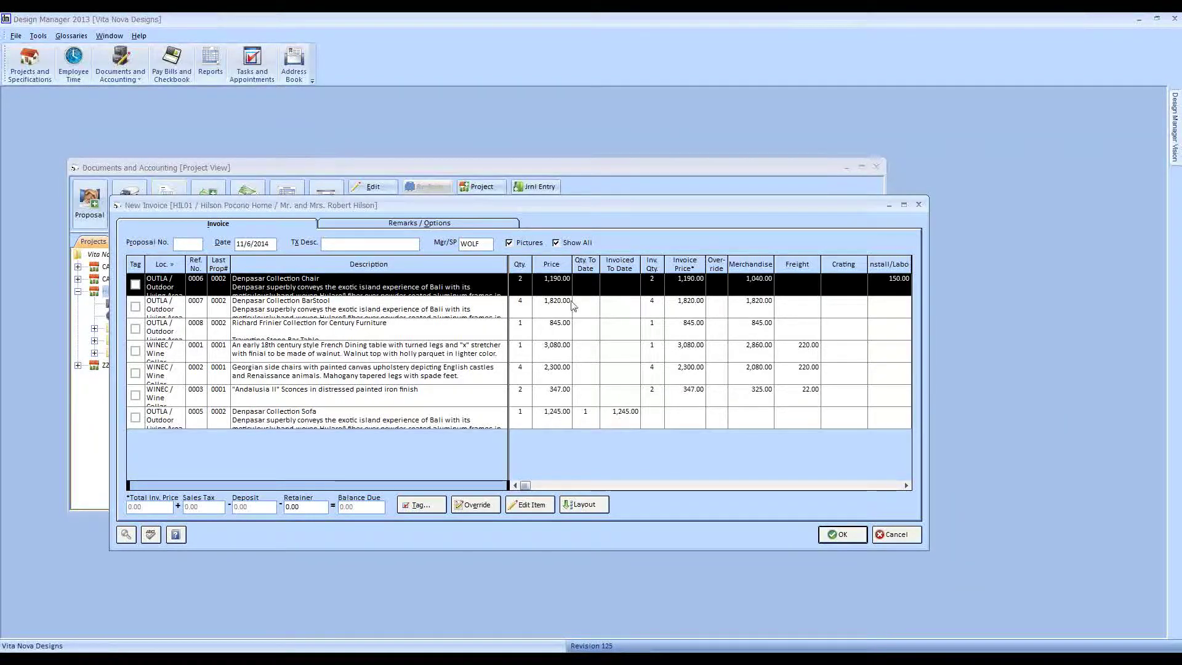
click(215, 423)
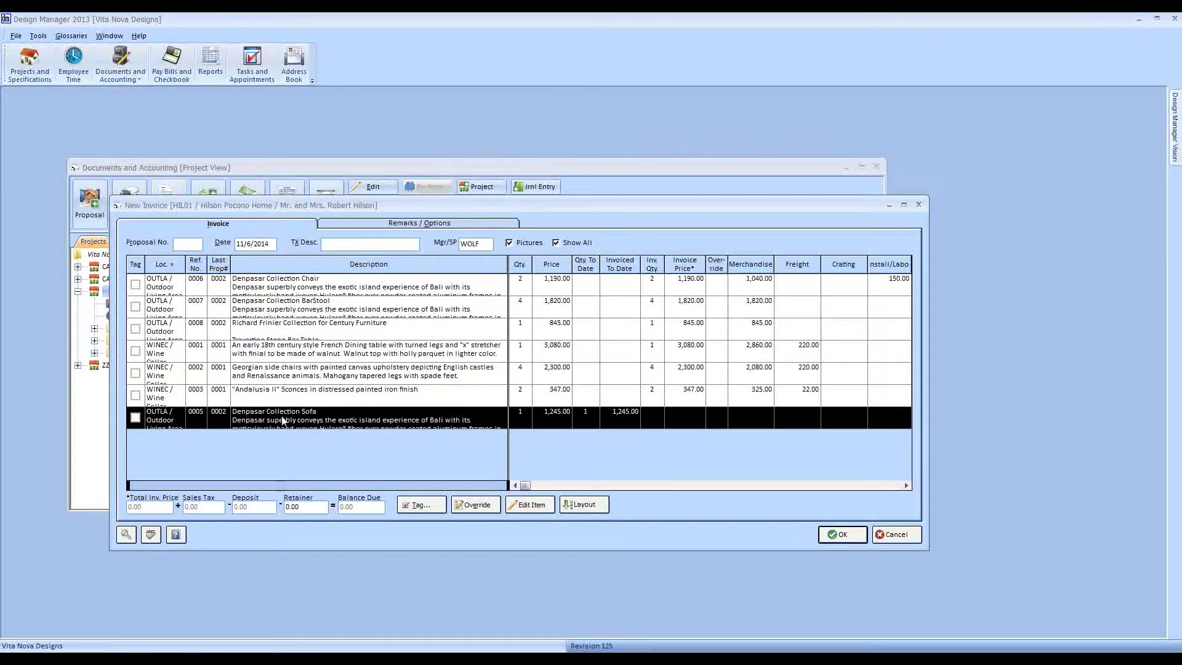
click(623, 417)
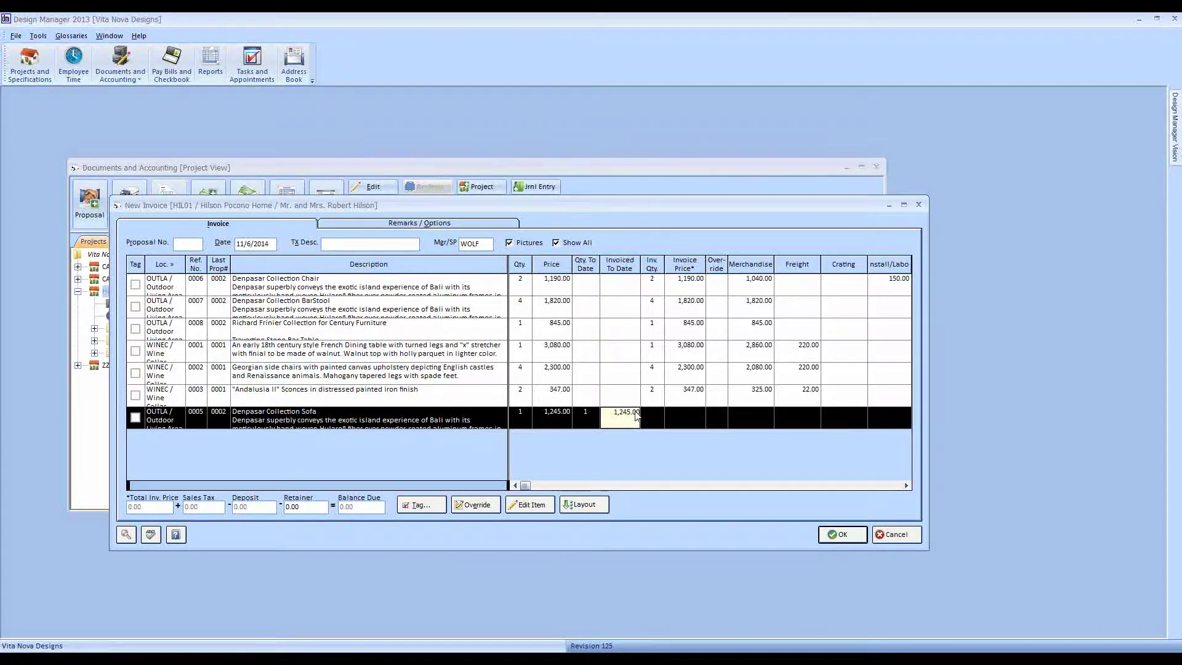
click(576, 243)
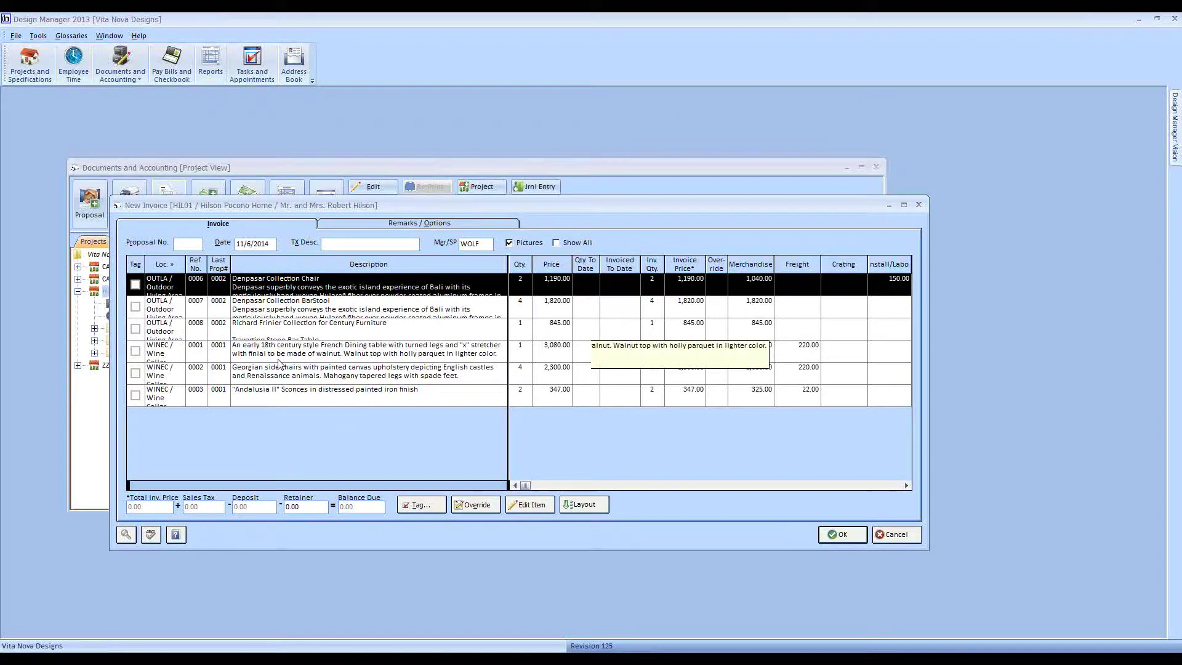
click(576, 244)
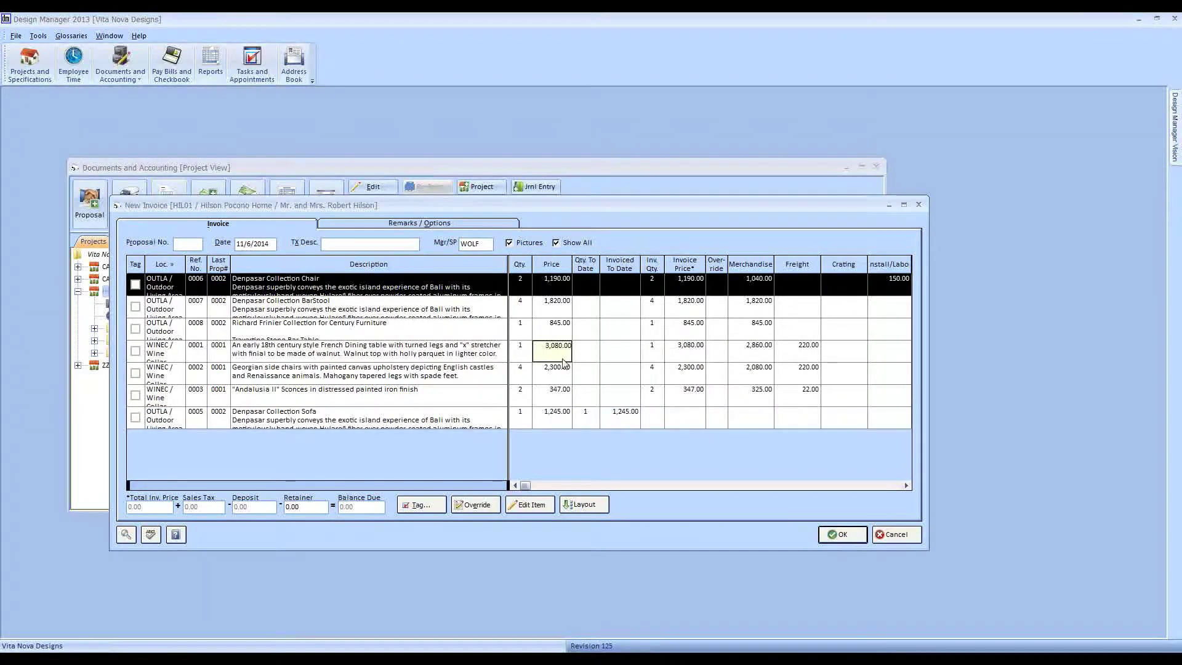
- In Projects and Specifications, locate project HIL01's completed Wine Cellar items and select chandelier item 0004
click(47, 65)
drag(314, 215, 266, 162)
click(70, 270)
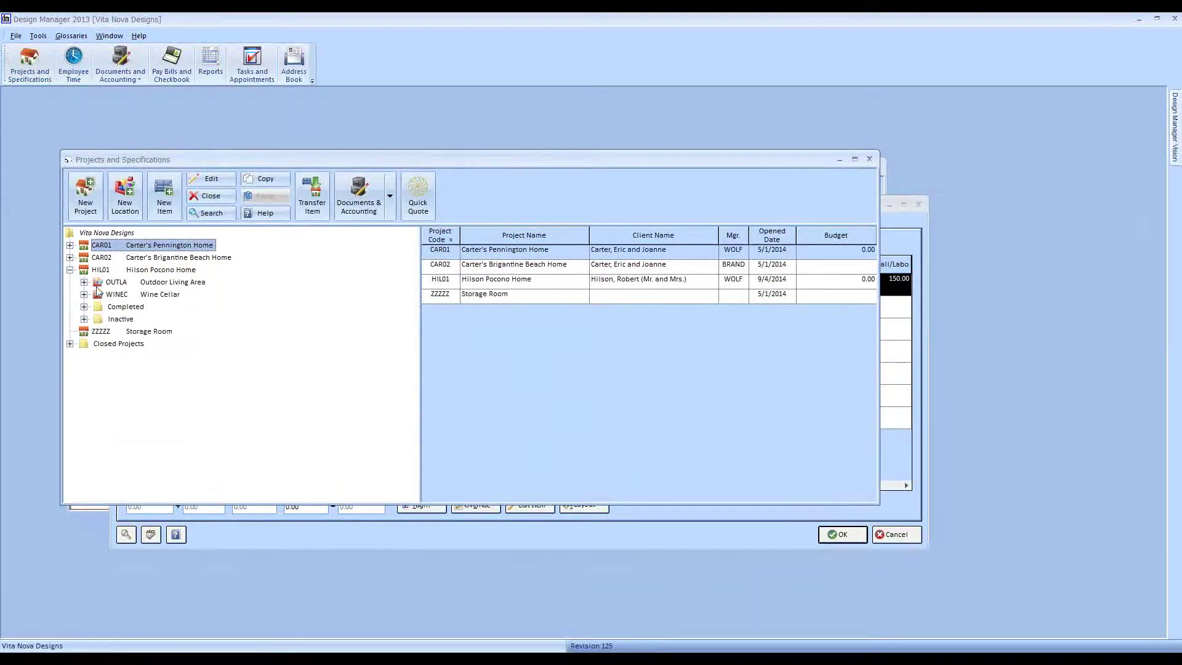
click(84, 306)
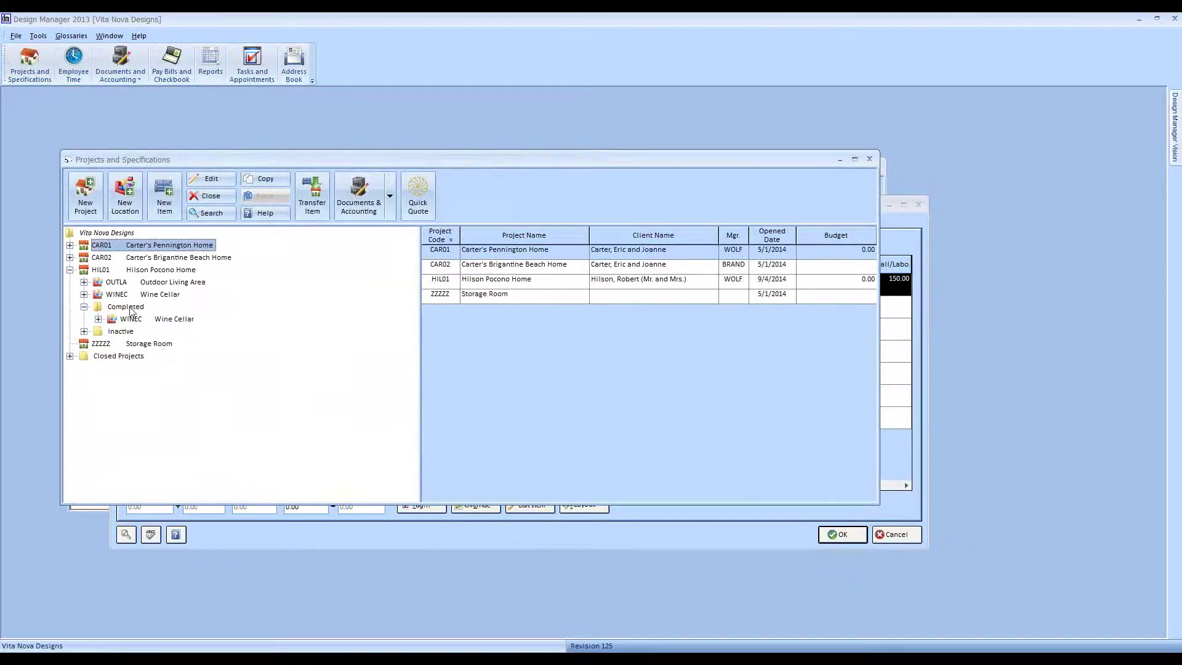
click(98, 319)
click(204, 333)
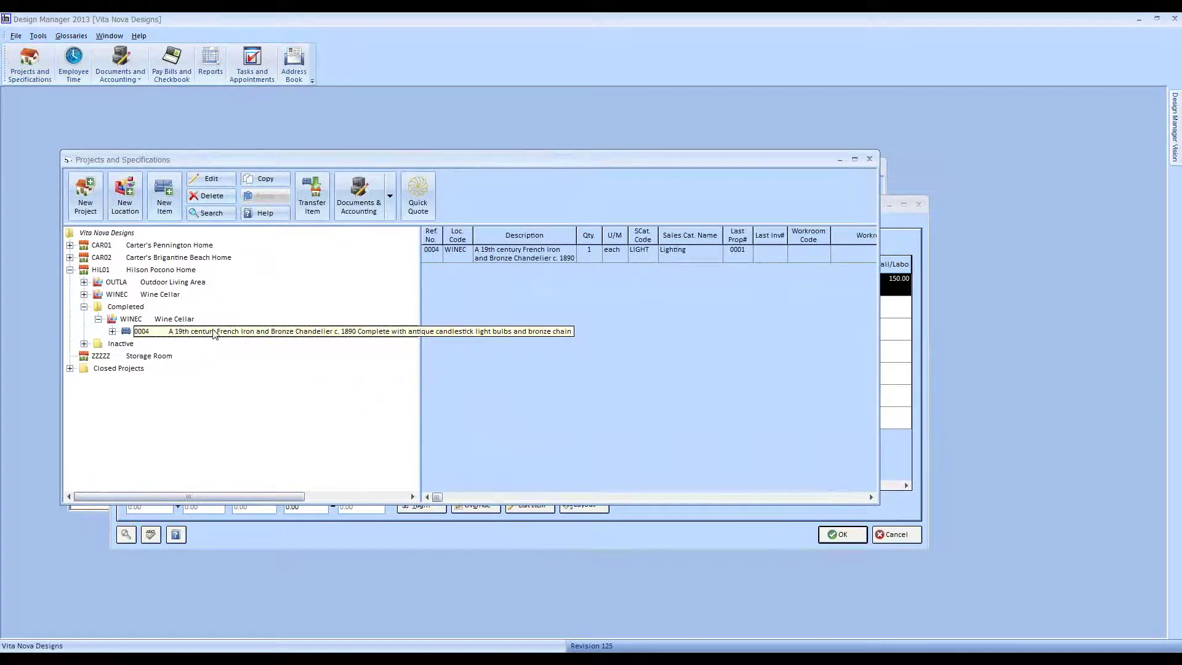
- Remove the Completed status from chandelier item 0004, save it, and minimize Projects and Specifications
click(227, 180)
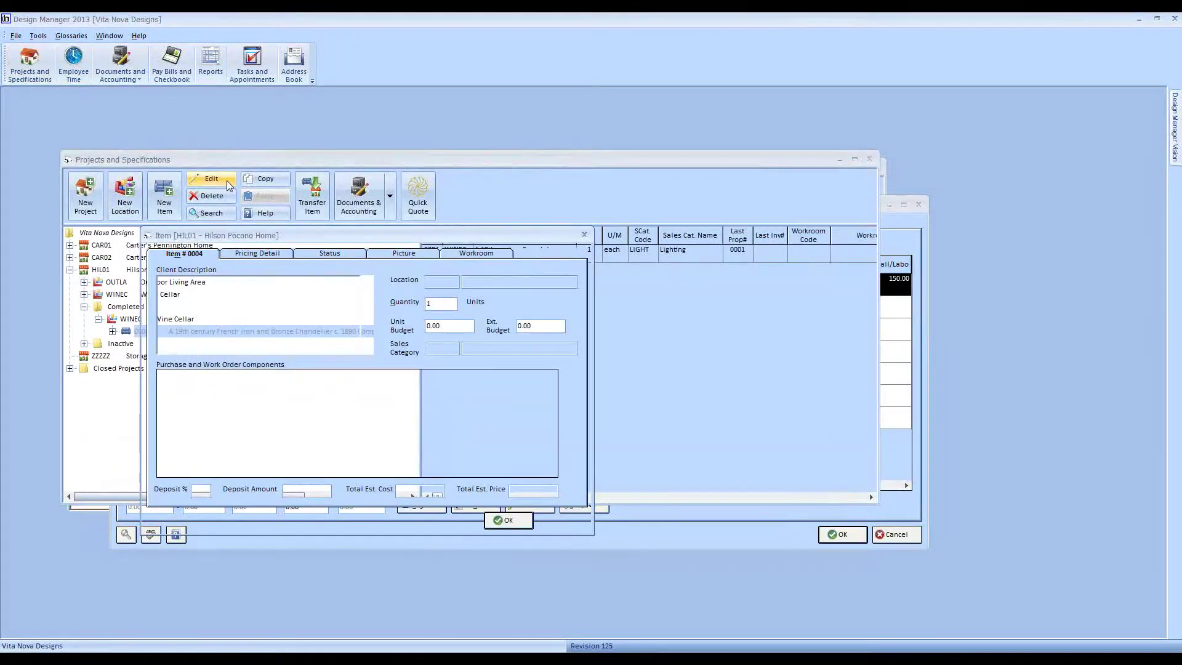
click(314, 253)
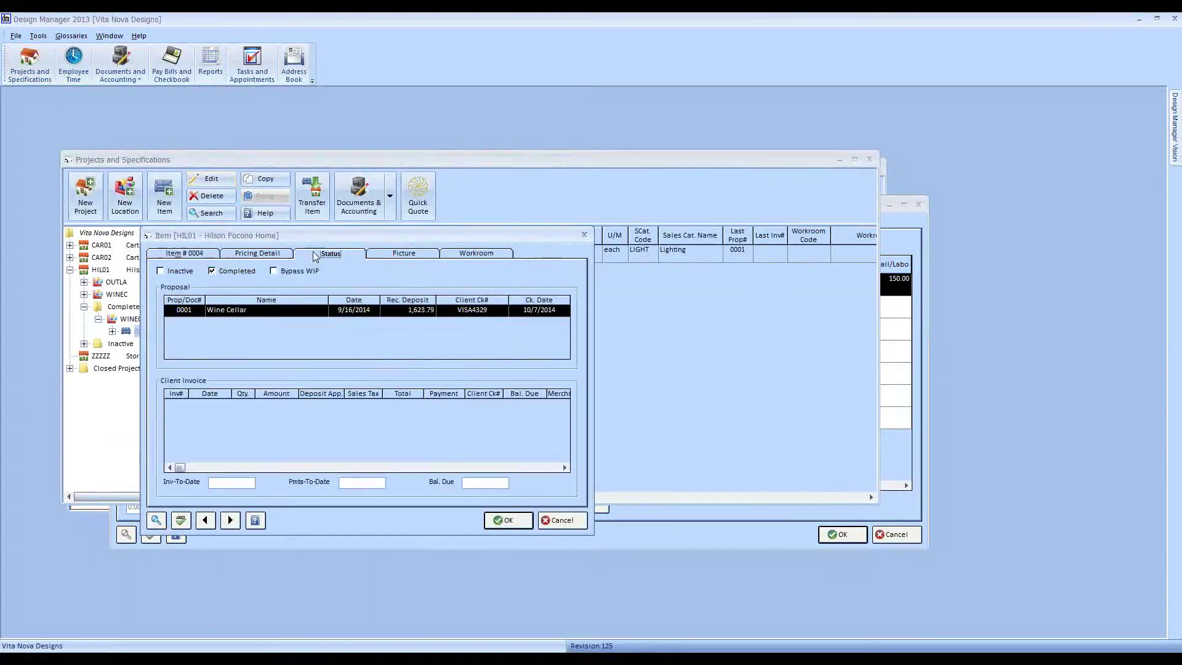
click(247, 274)
click(524, 524)
click(85, 394)
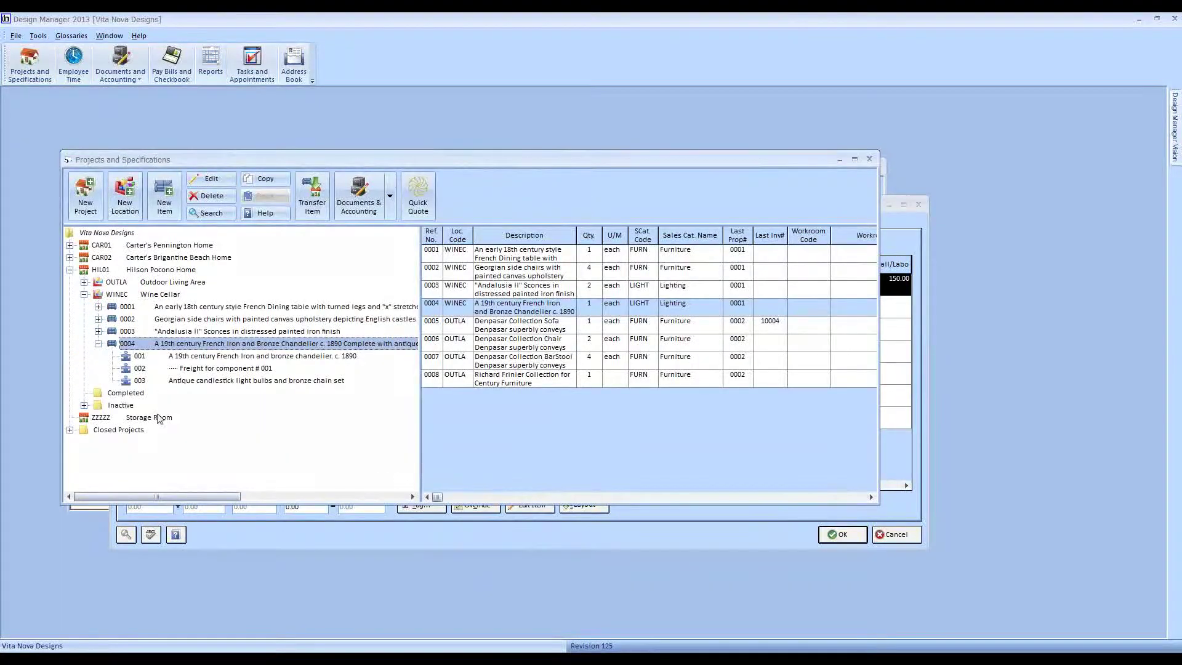
click(840, 160)
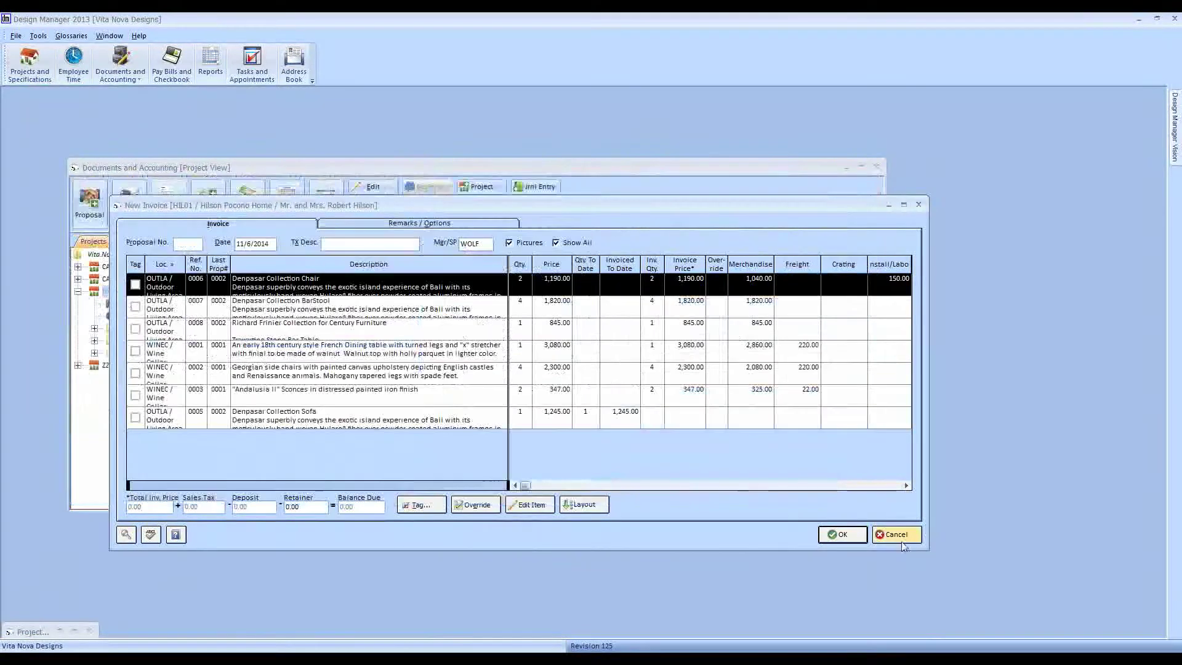
- Discard the open invoice, start a new client invoice for project HIL01, and select the chandelier item 0004
click(897, 534)
click(134, 352)
click(169, 203)
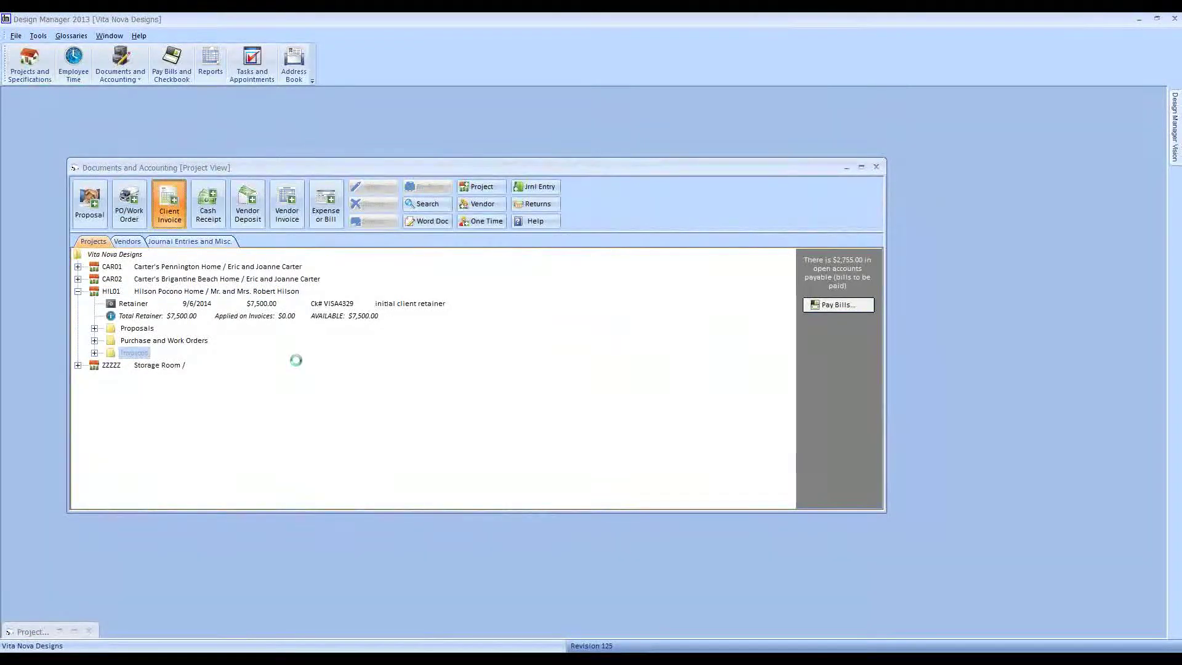
click(478, 468)
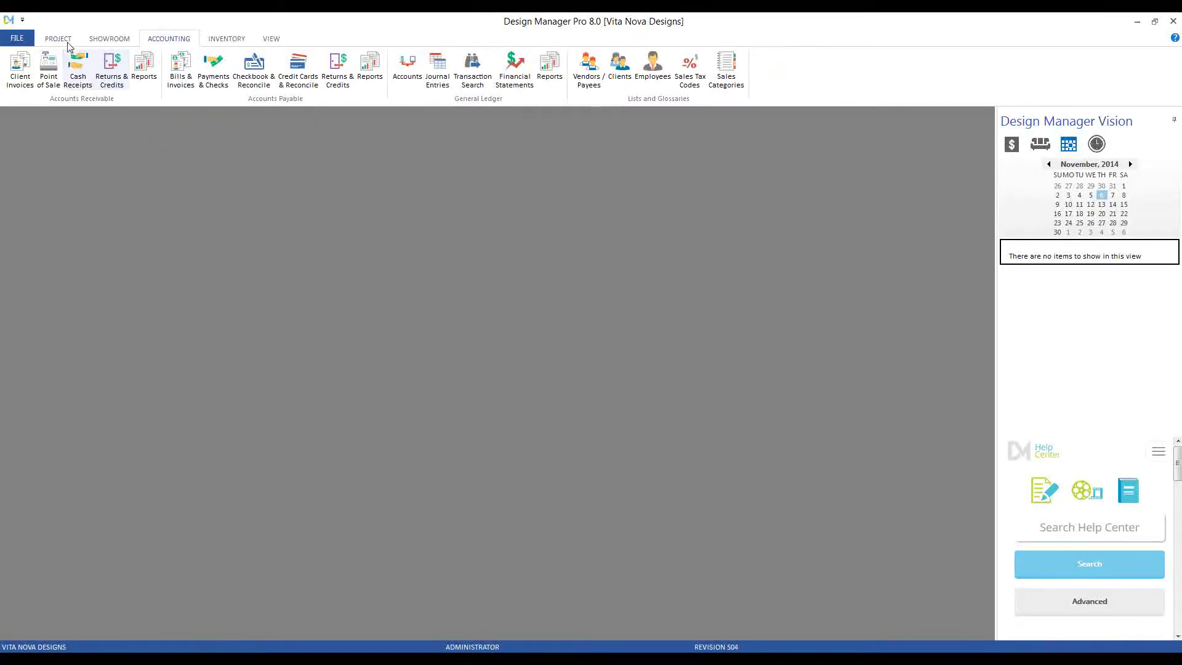
- In Design Manager Pro 8.0, open the specifications for project HIL01 and show only its Complete items
click(58, 39)
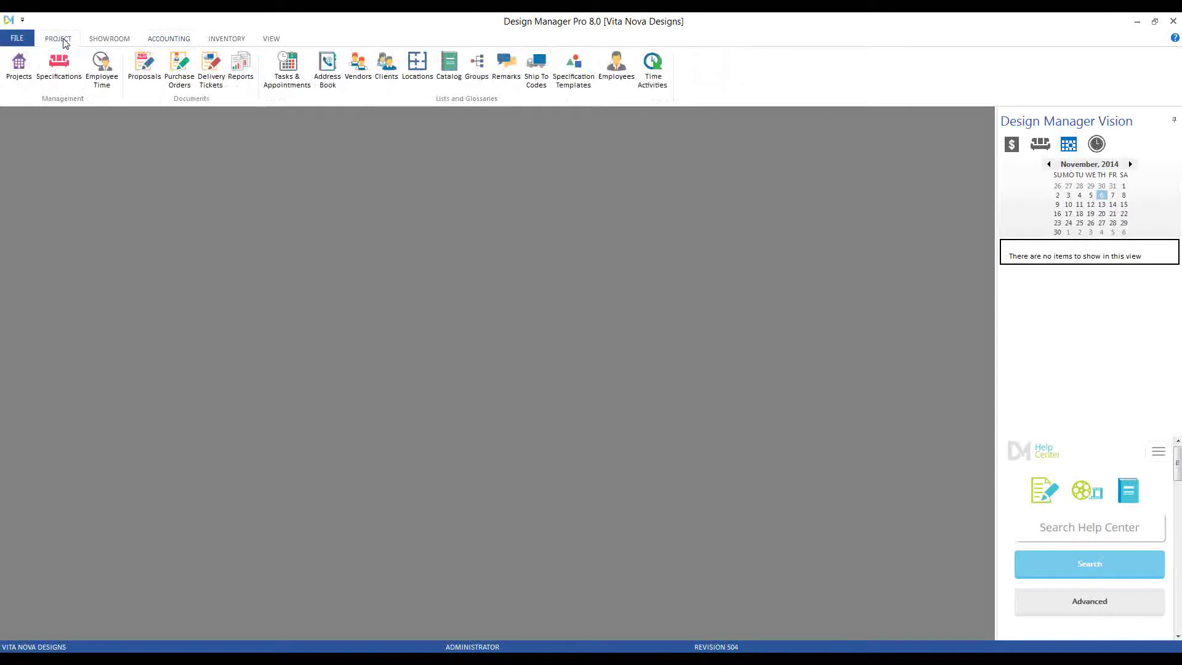
click(59, 67)
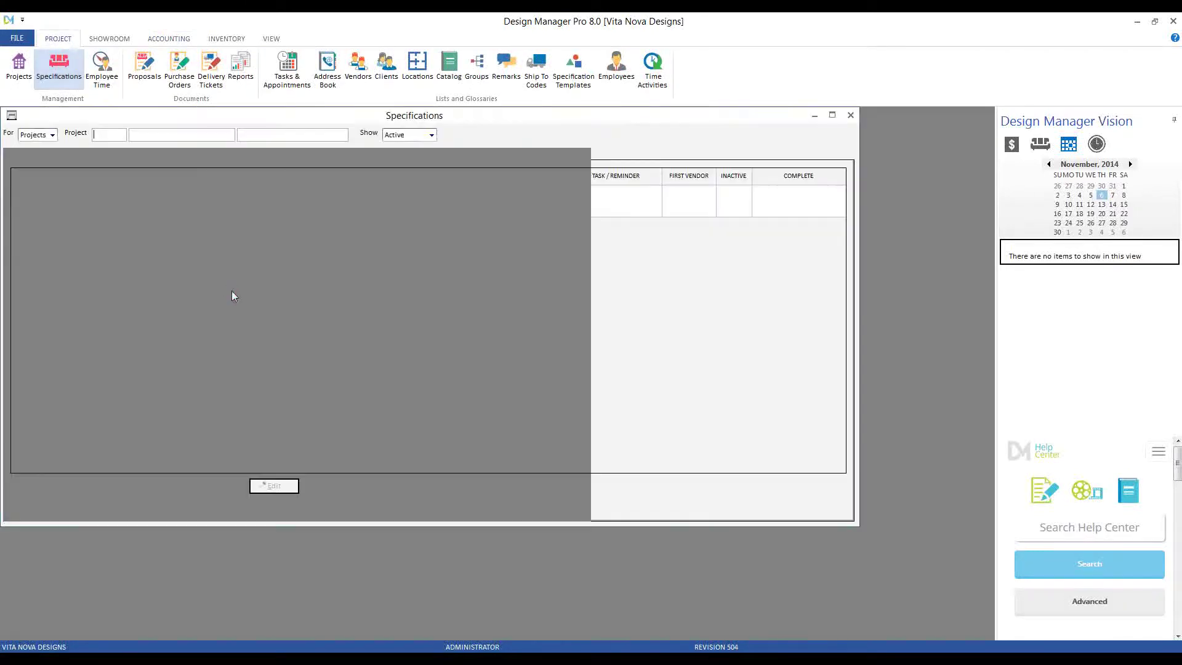
text(01)
key(Tab)
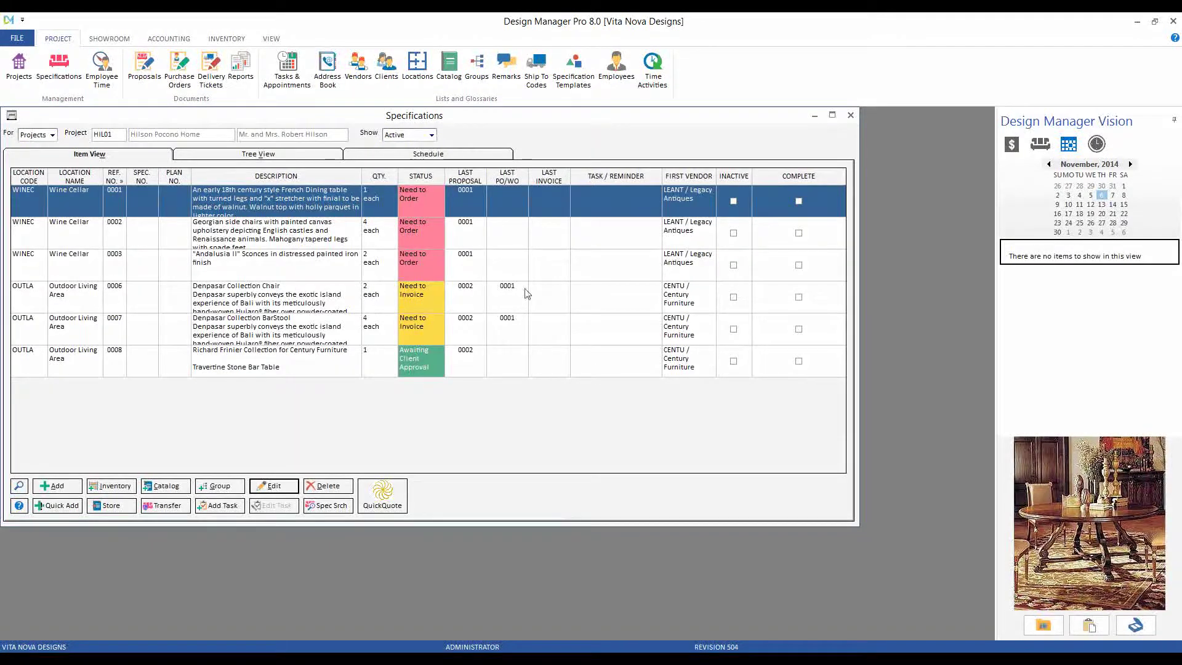
click(432, 134)
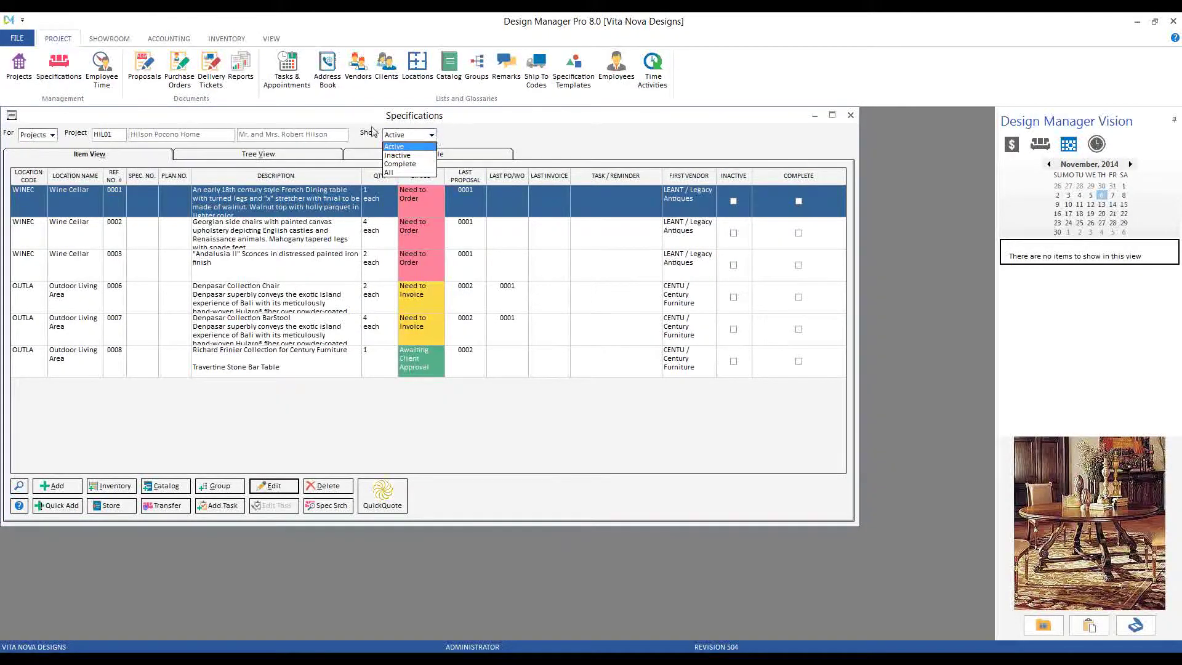
click(402, 164)
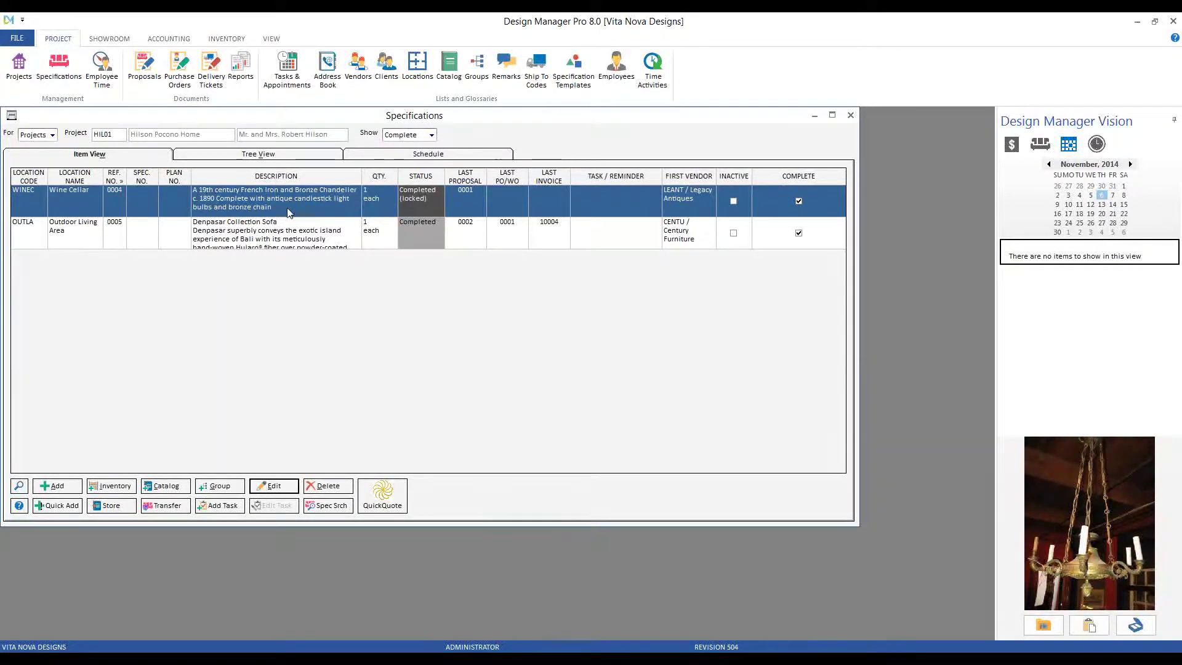
- Set the status of chandelier item 0004 to Need to Invoice and close the specifications
click(410, 201)
click(402, 205)
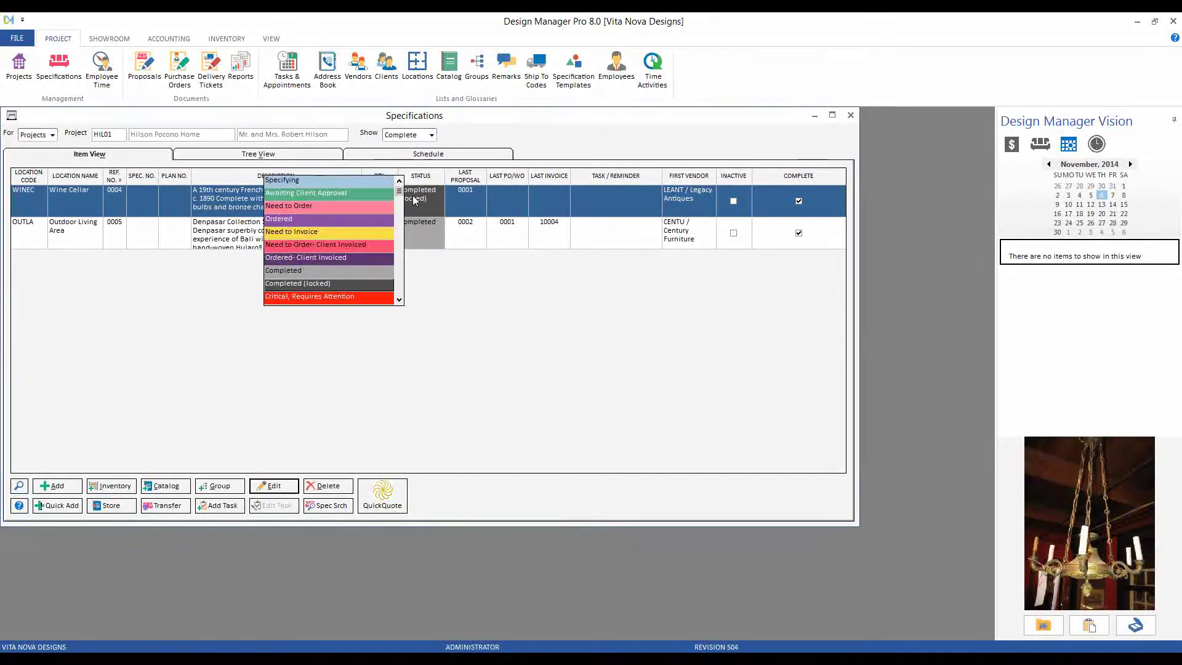
click(308, 232)
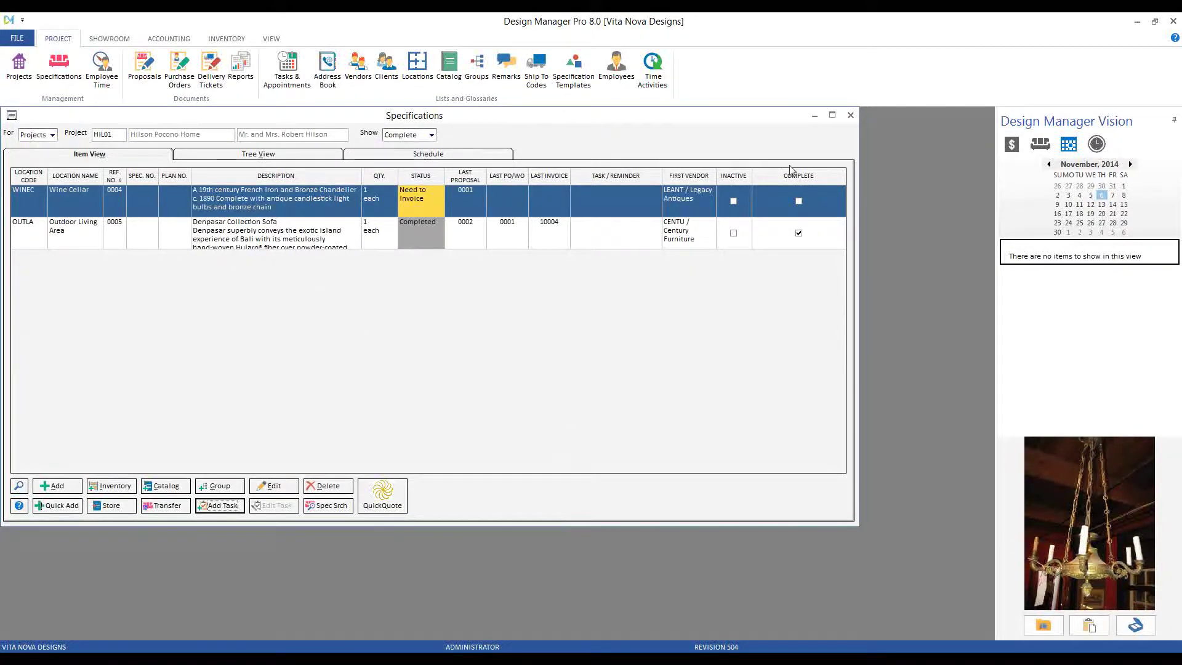
click(850, 116)
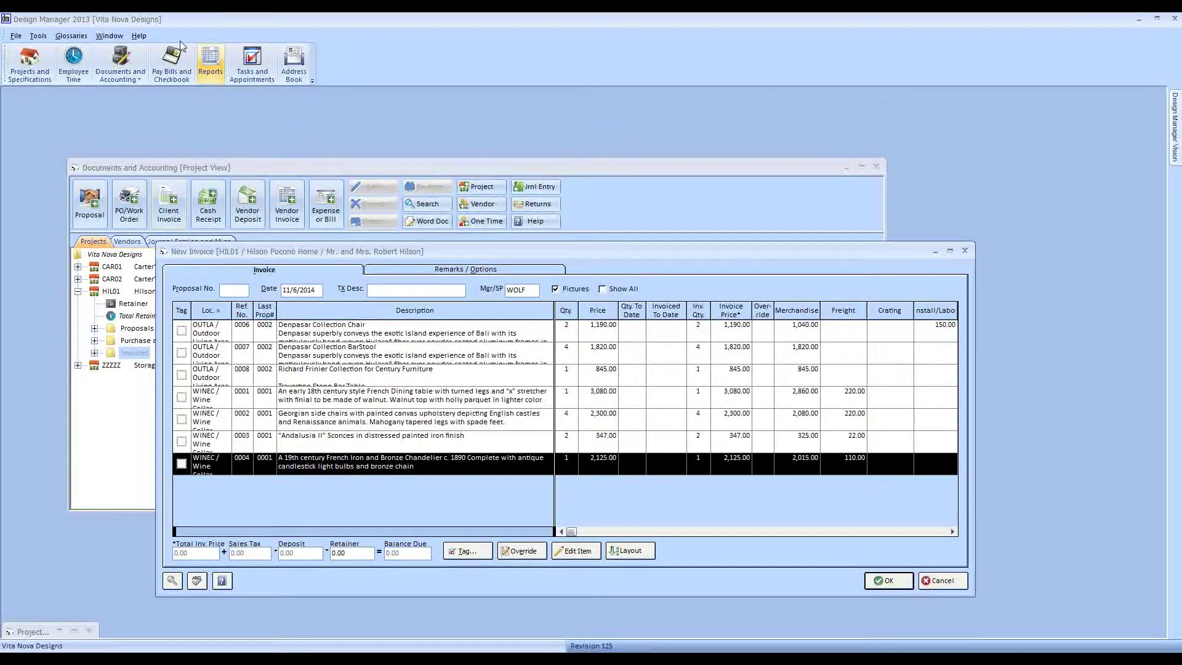
- In the Design Manager 2013 new invoice, limit the items to Wine Cellar proposal 0001 and select the invoice date
drag(319, 250, 250, 159)
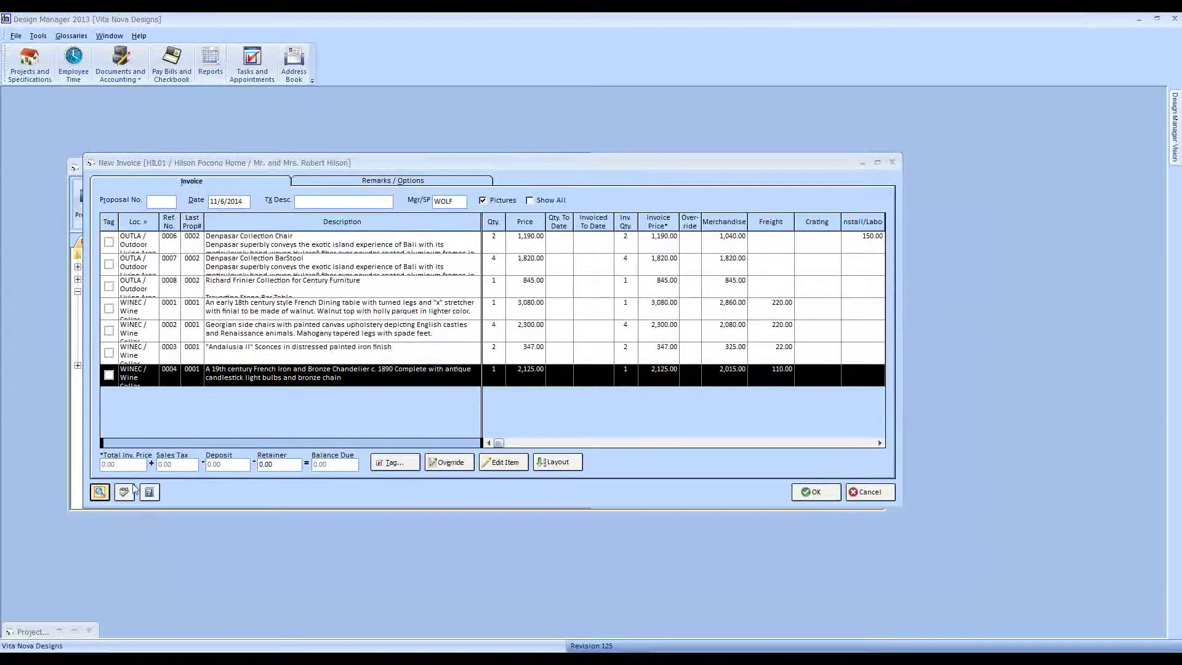
click(100, 491)
click(190, 245)
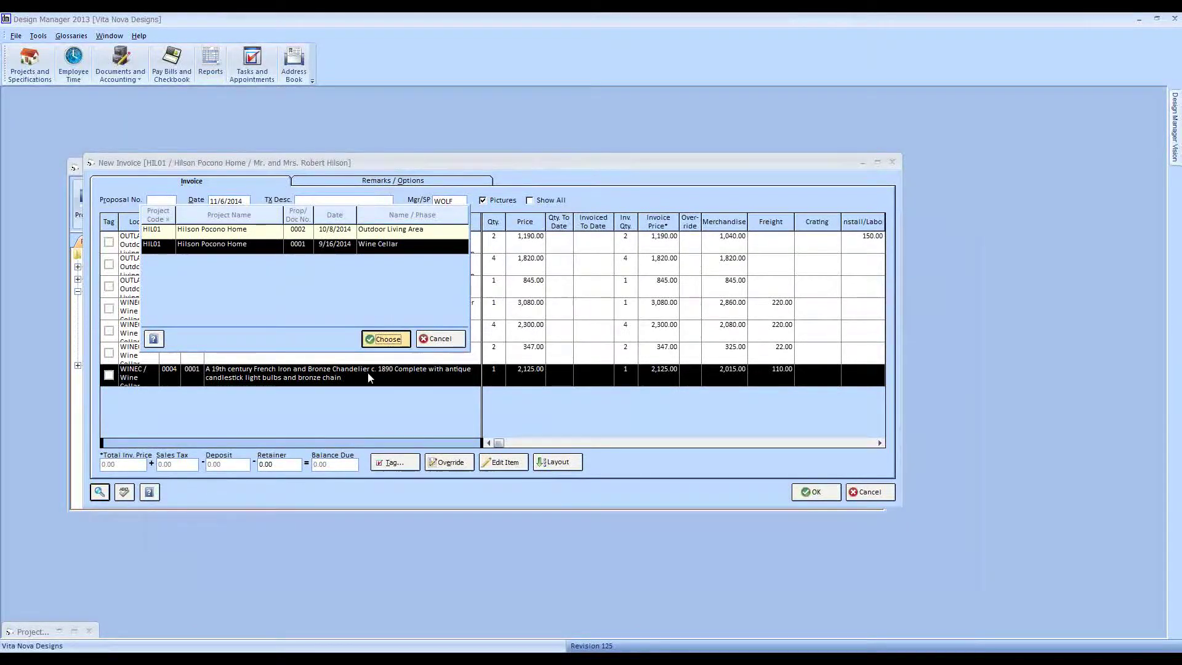
key(Return)
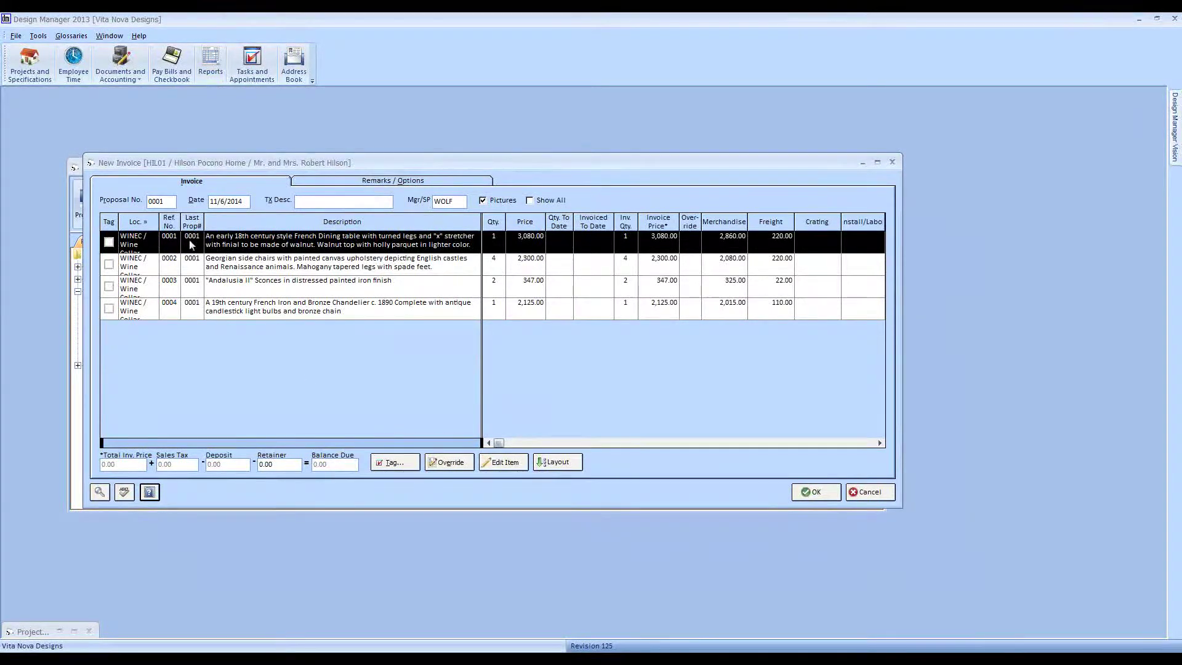
click(198, 271)
click(197, 313)
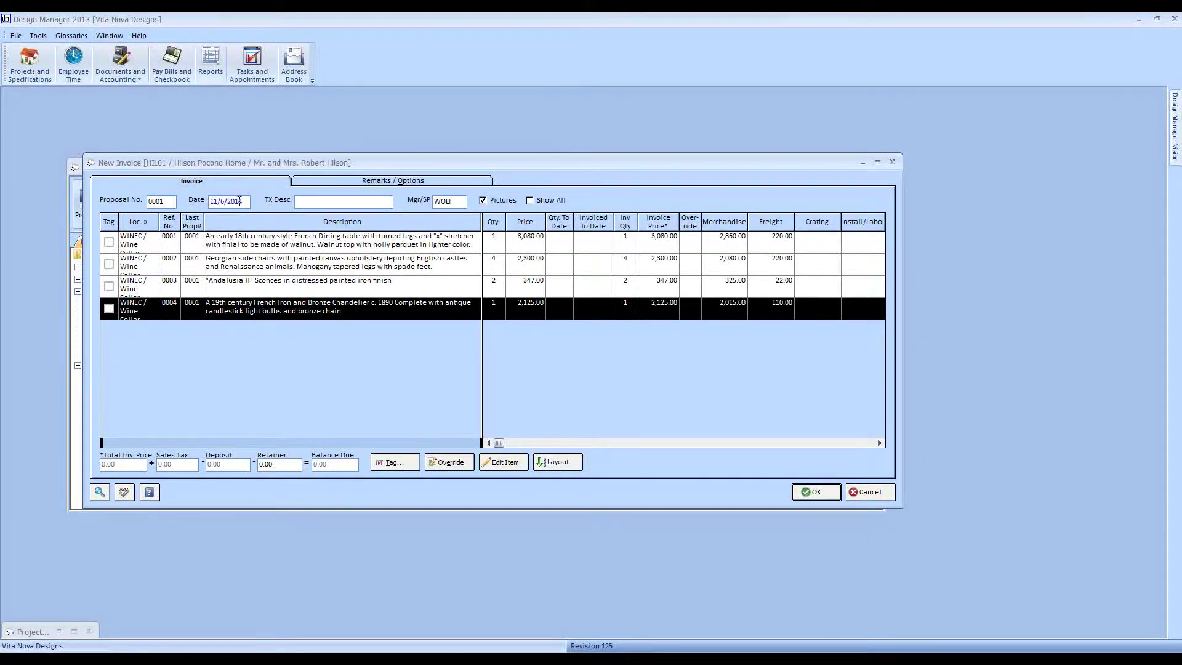
drag(244, 201, 205, 198)
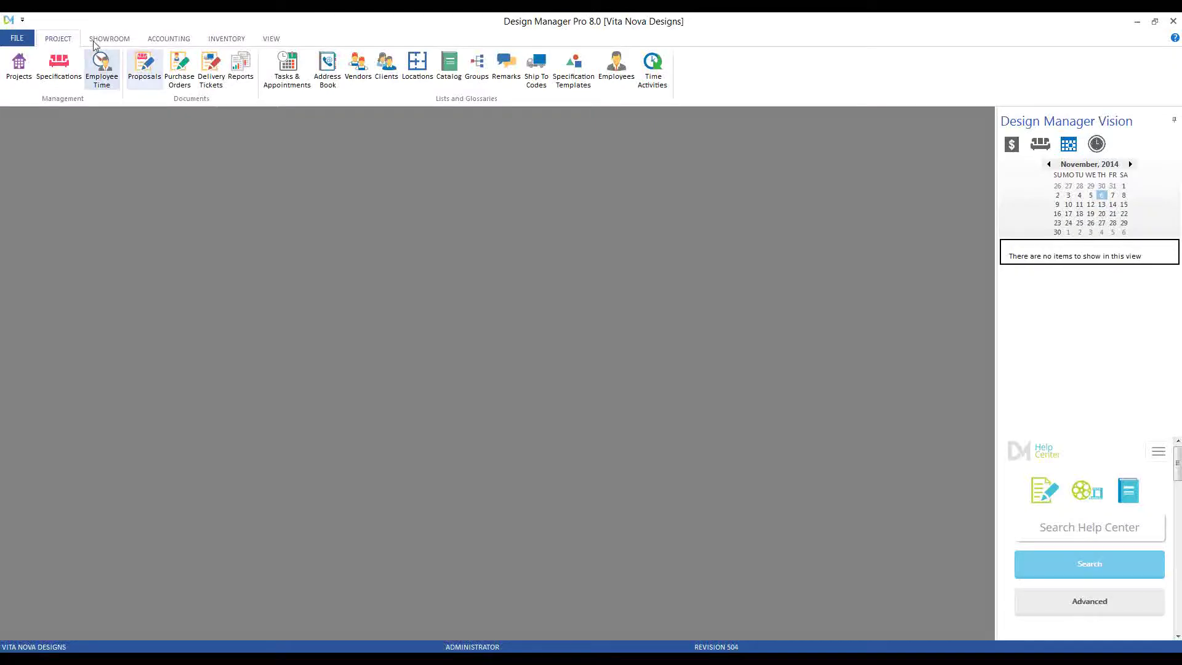
- In Design Manager Pro 8.0, view the fiscal month choices for new client invoices and close the invoice list
click(169, 38)
click(20, 69)
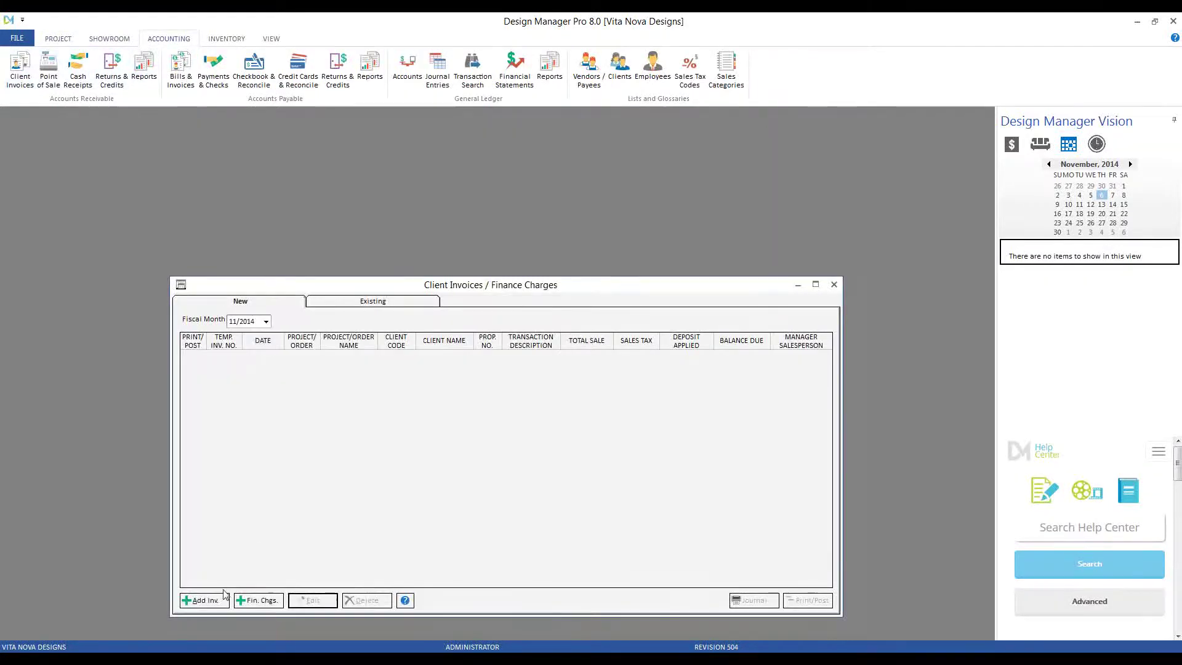
click(266, 322)
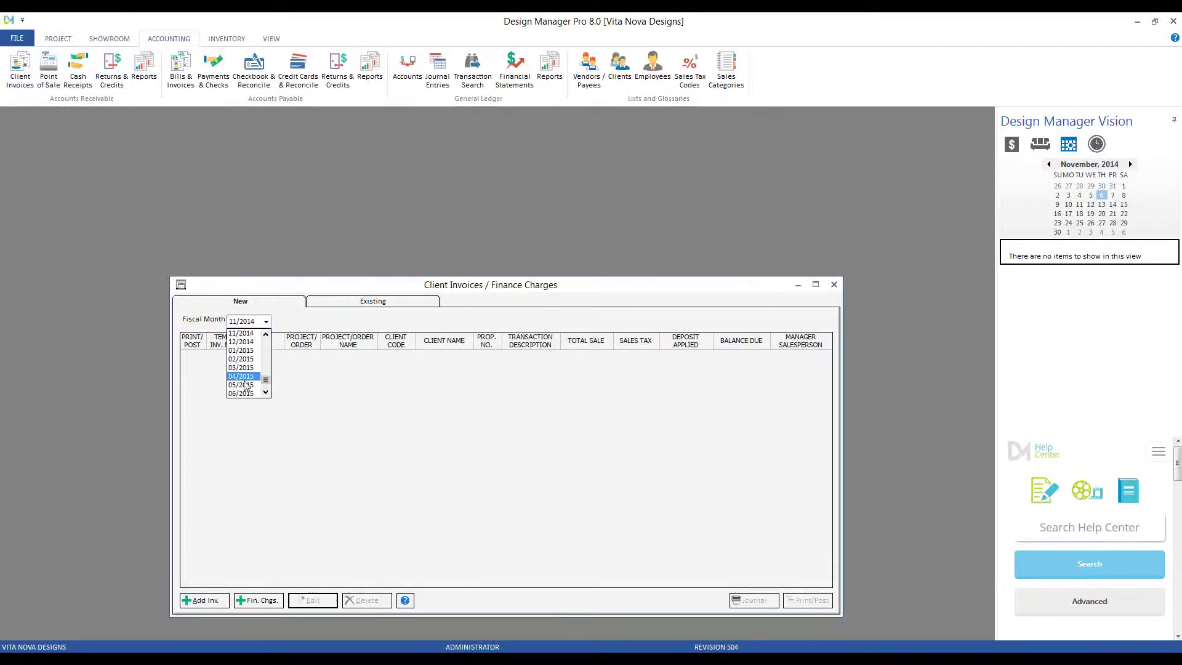
click(297, 326)
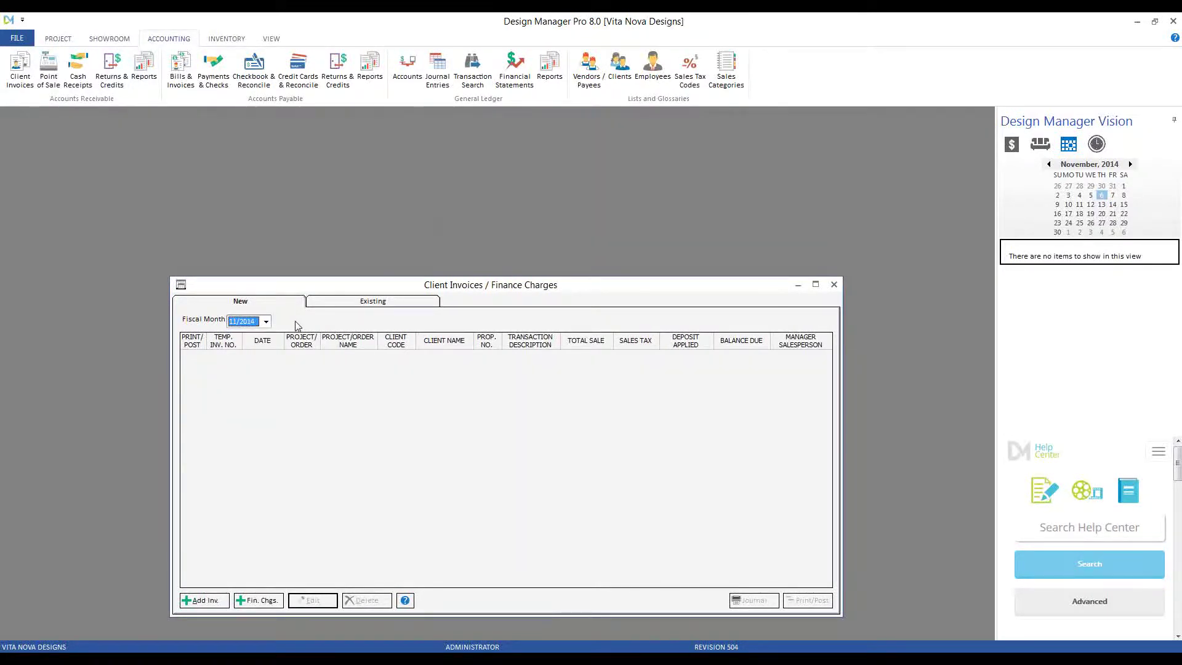
click(834, 286)
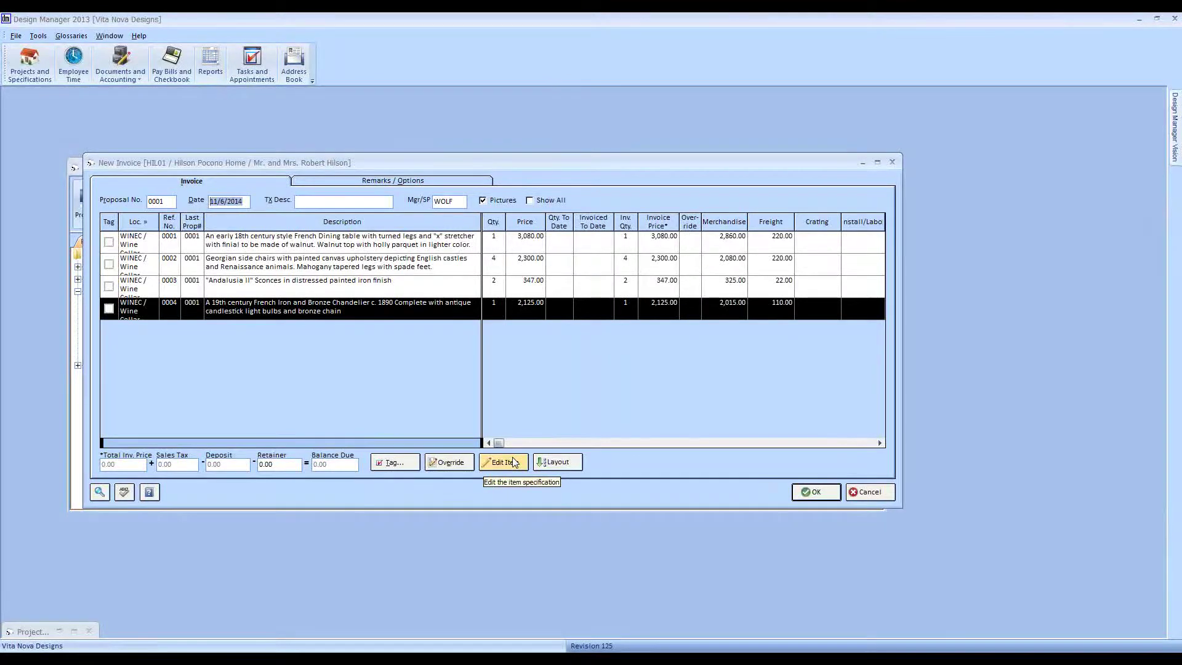
- In Design Manager 2013, move to the invoice's manager/salesperson field and view project HIL01's details from Projects and Specifications
key(Tab)
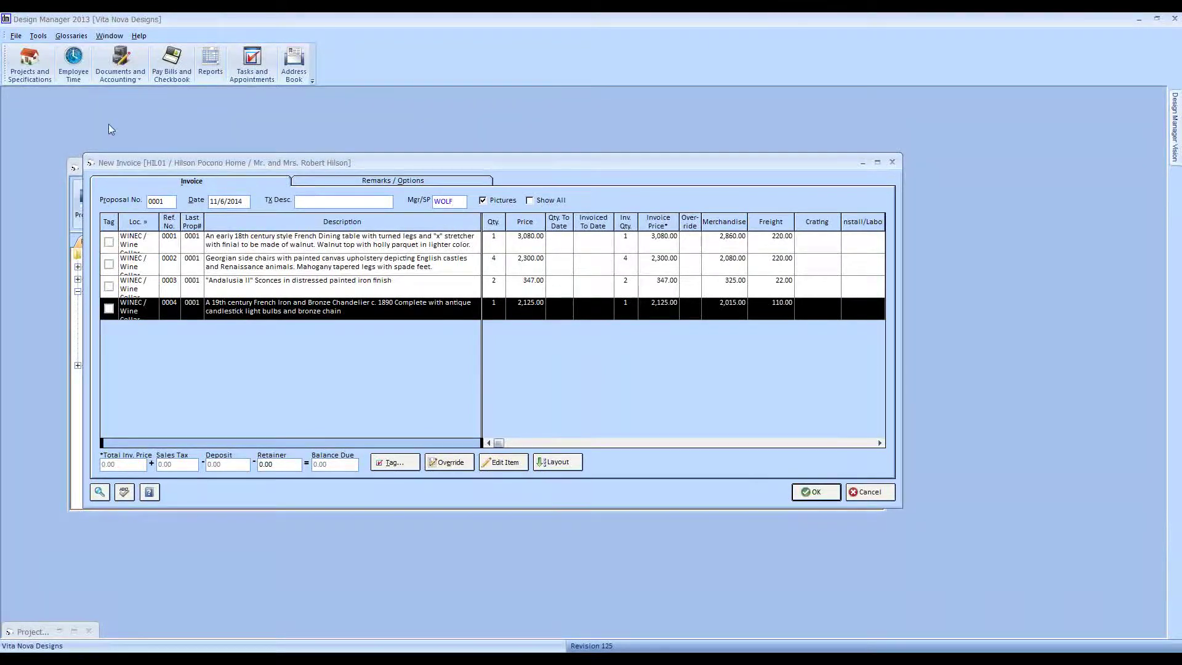
click(29, 64)
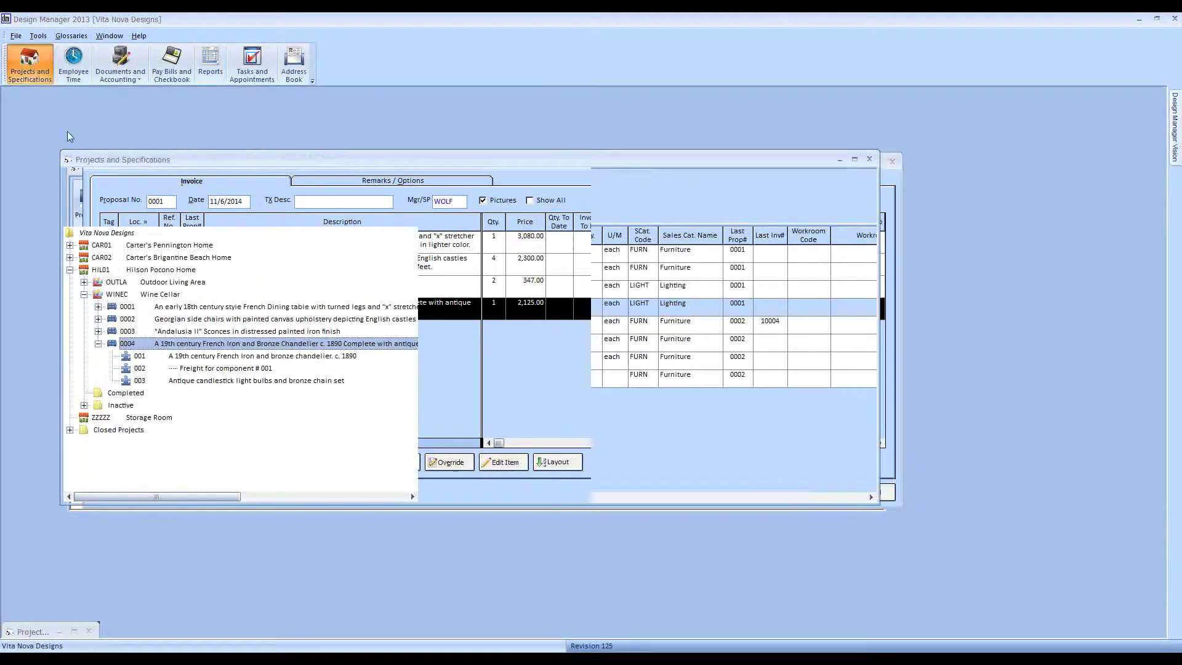
click(210, 179)
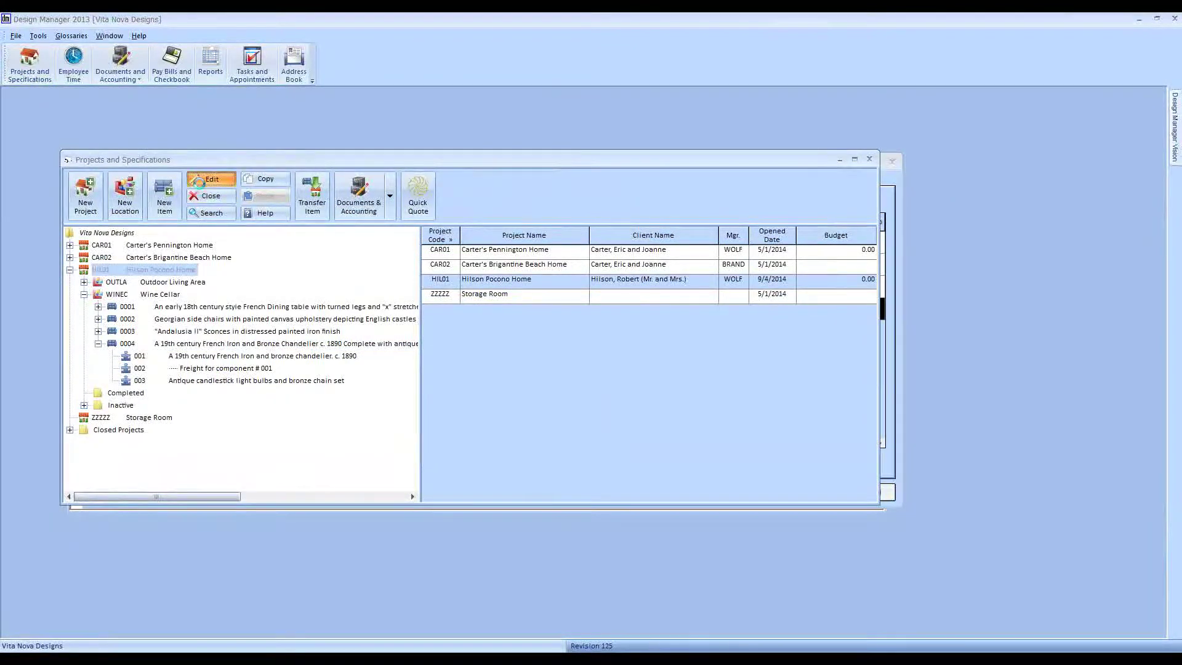
click(302, 401)
click(416, 434)
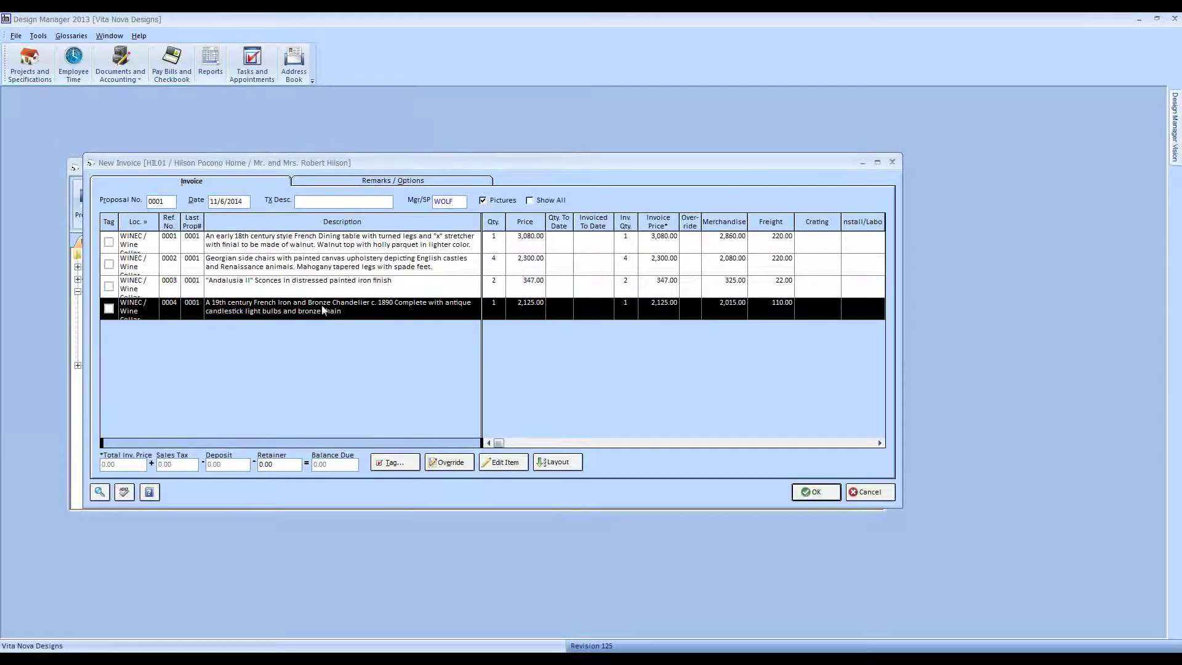
- View the picture of Wine Cellar dining table item 0001 in project HIL01's specifications and return to the new invoice
drag(266, 162, 347, 166)
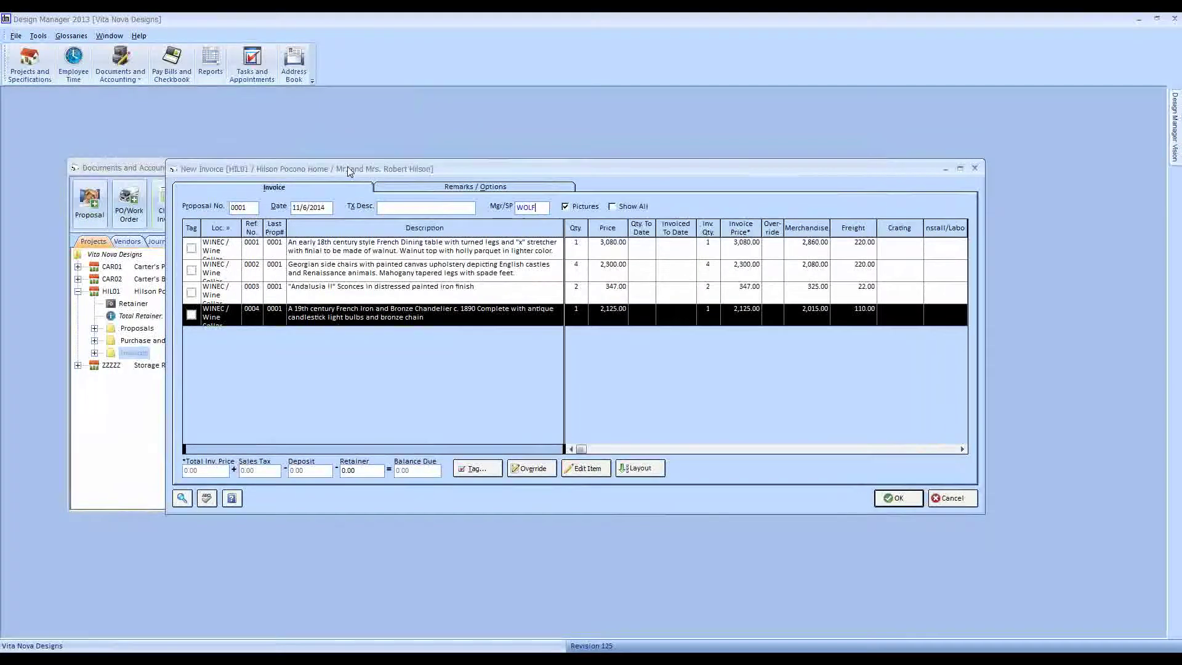
click(30, 65)
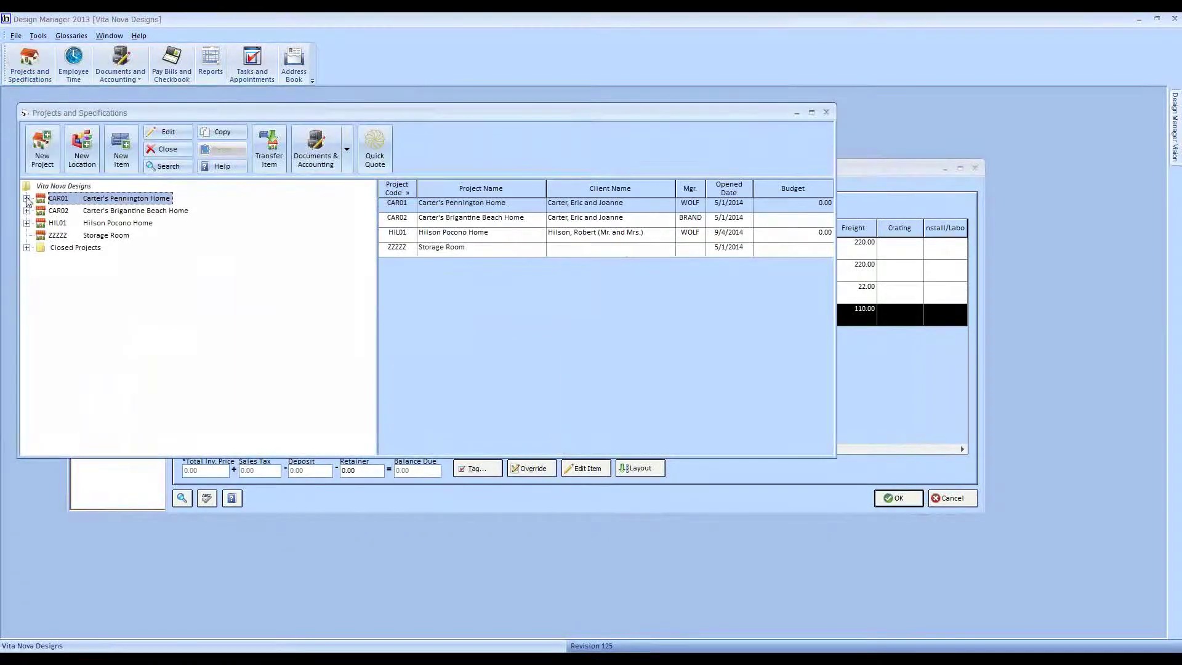
click(27, 199)
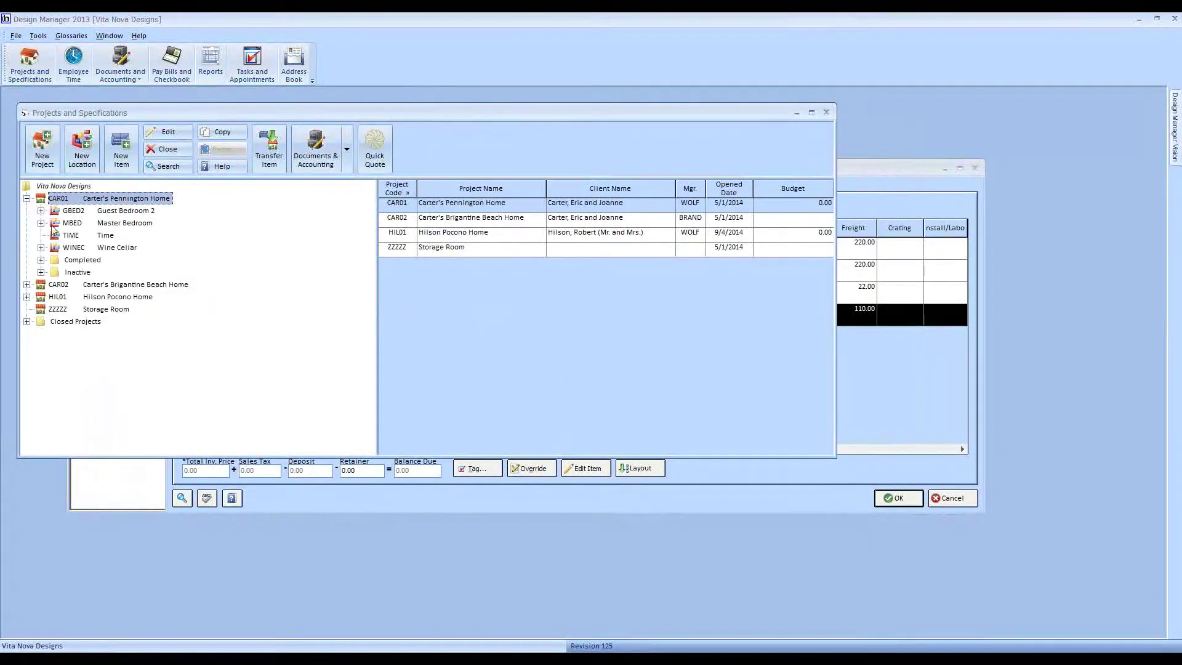
click(26, 296)
click(41, 321)
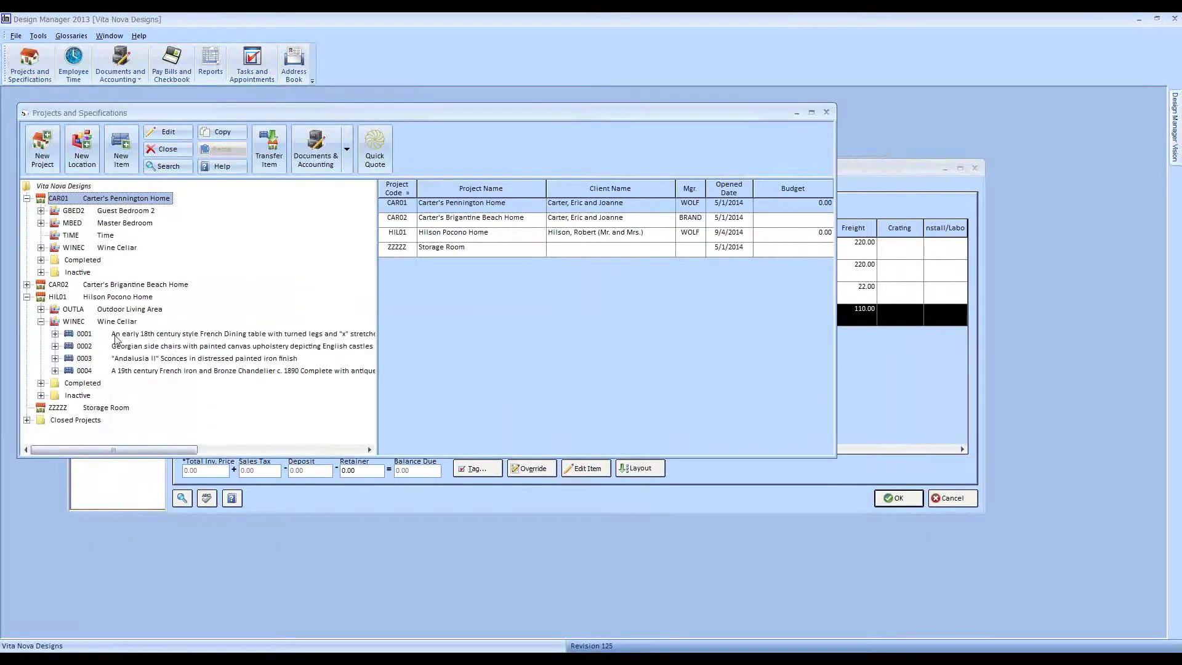
click(190, 336)
click(167, 132)
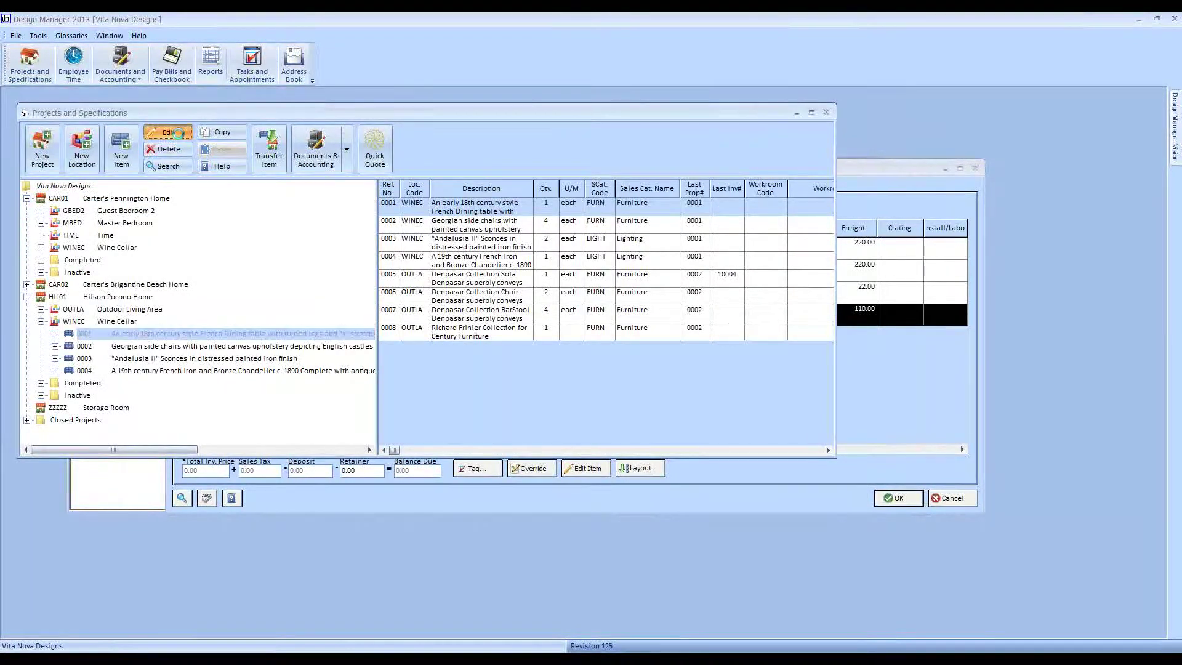
click(305, 149)
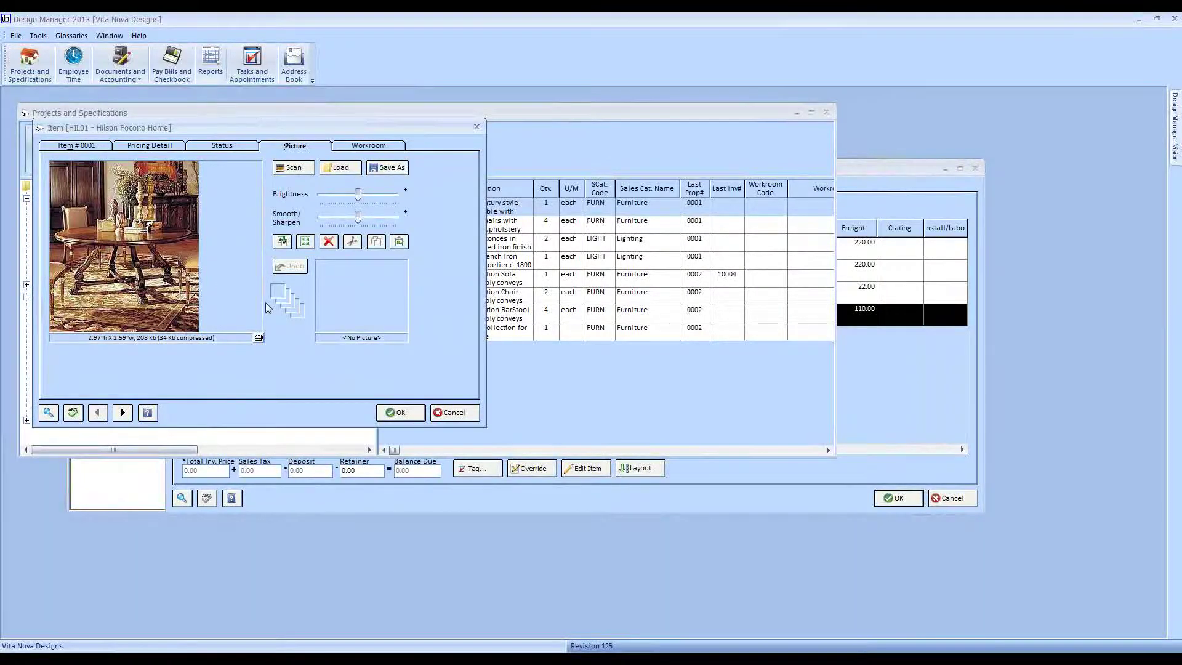
click(456, 413)
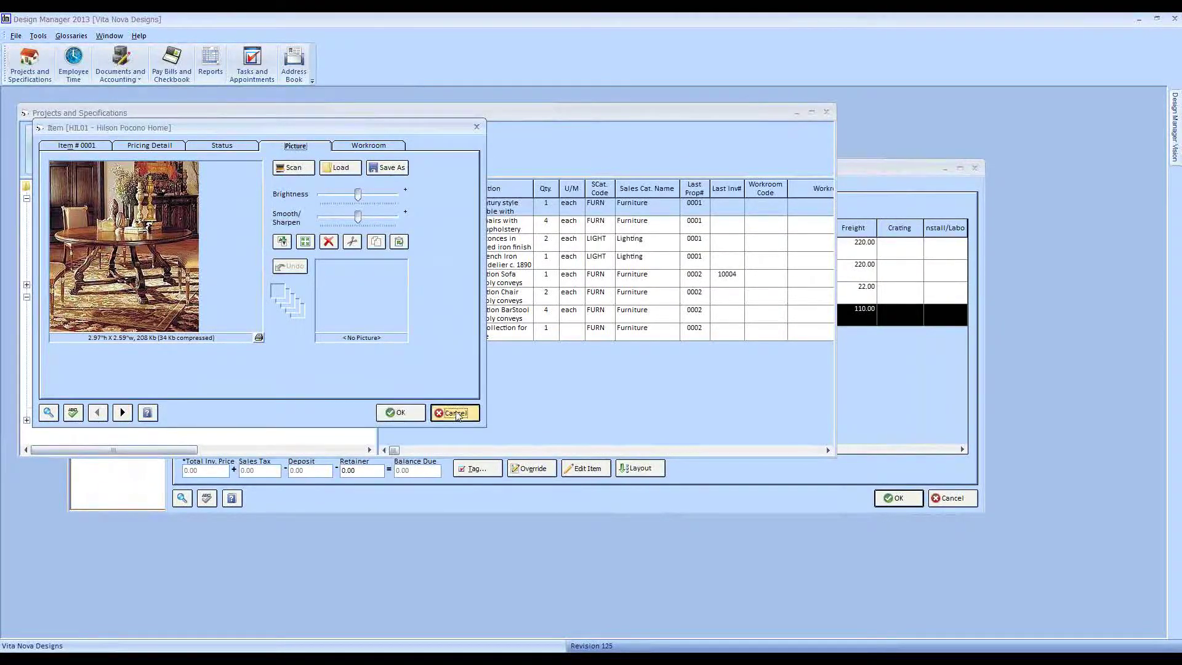
click(826, 112)
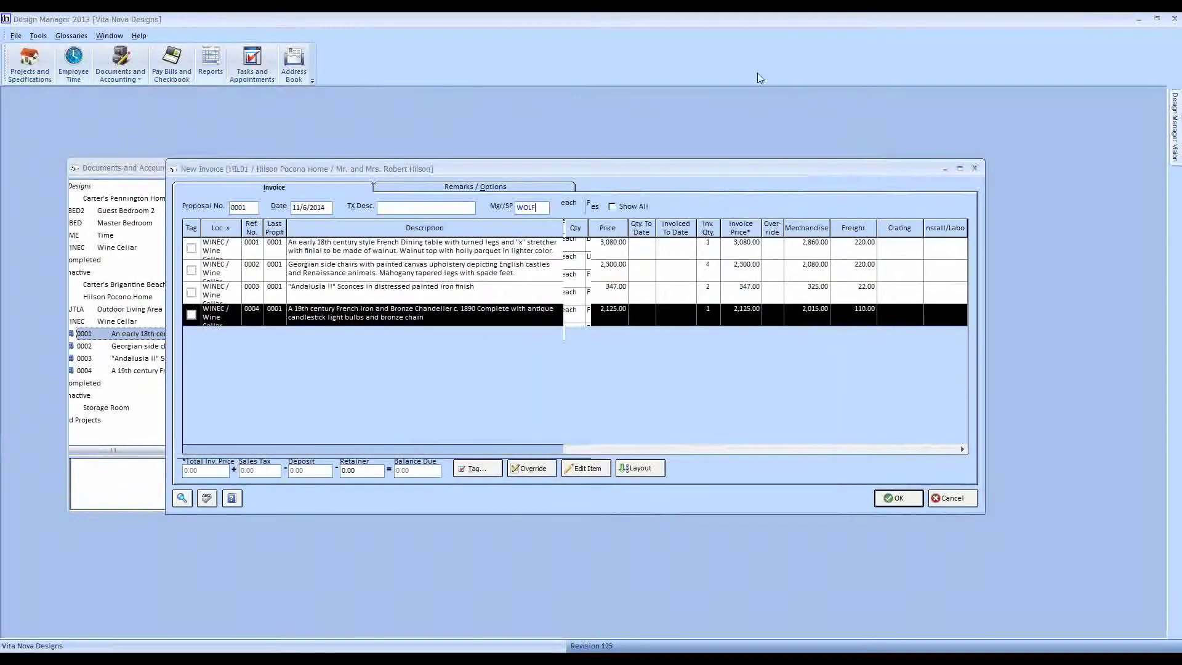
- Clear the proposal number from the new invoice so items from every proposal are listed
drag(413, 165, 340, 155)
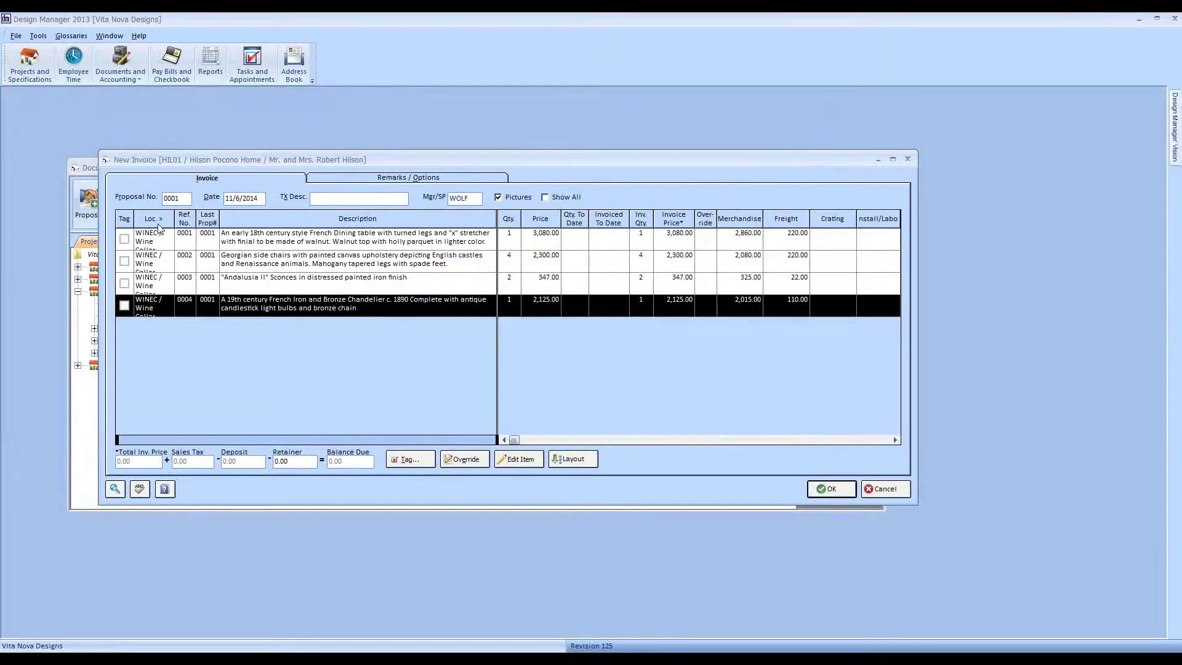
click(184, 202)
text(0)
key(BackSpace)
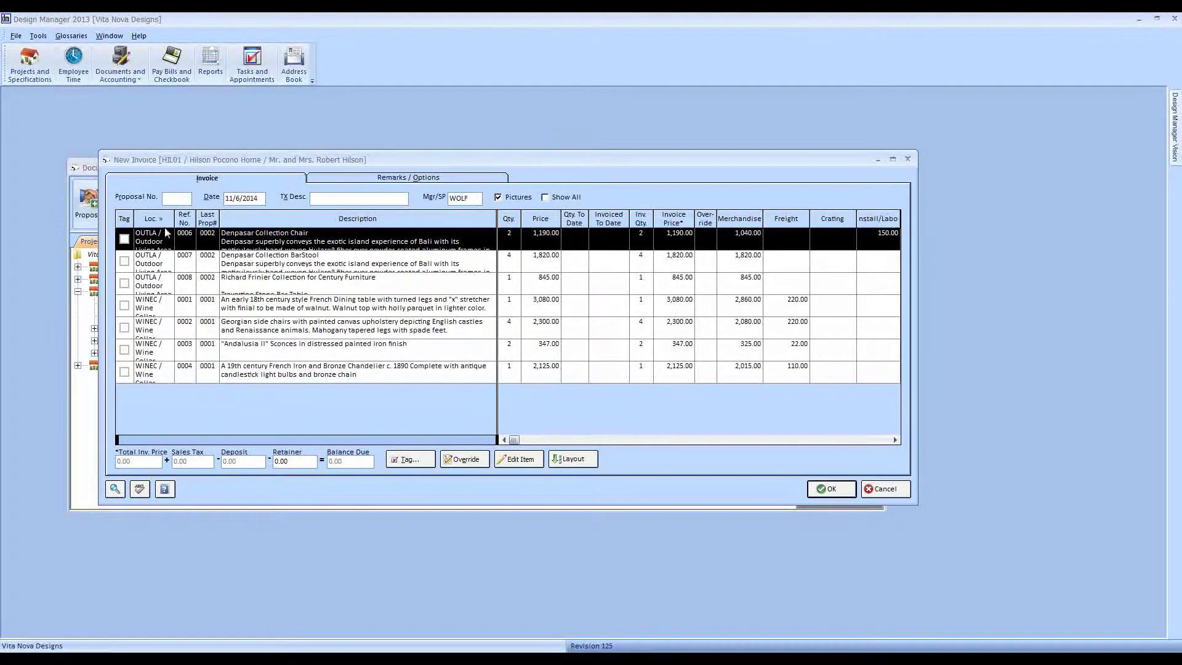
- Sort the invoice's item list by location, reference number and last proposal number
click(163, 224)
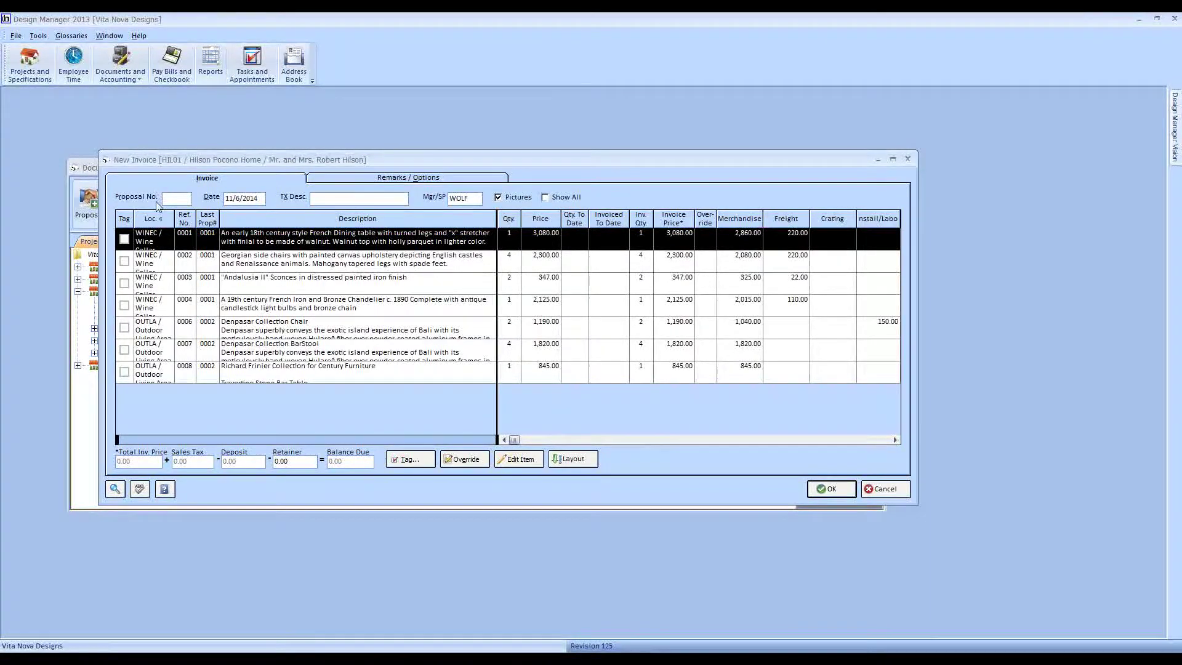
click(155, 223)
click(184, 219)
click(186, 219)
click(209, 220)
click(209, 221)
- Find item 0007 by reference number, and sort by description to find the item beginning with "r"
click(249, 285)
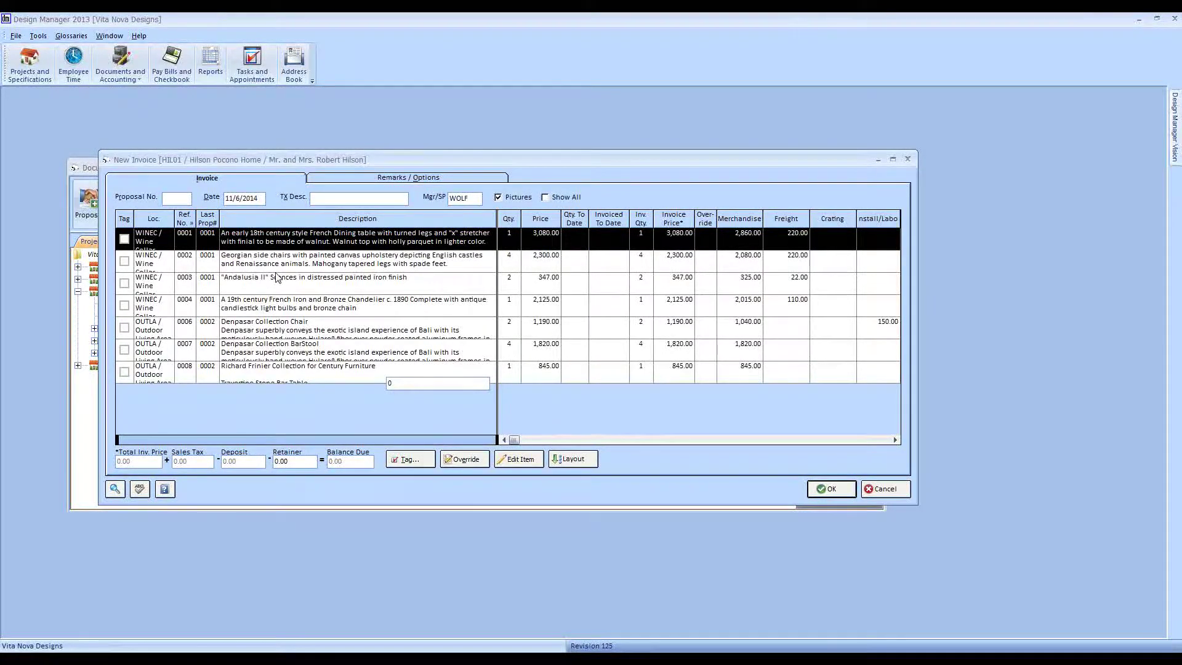
text(07)
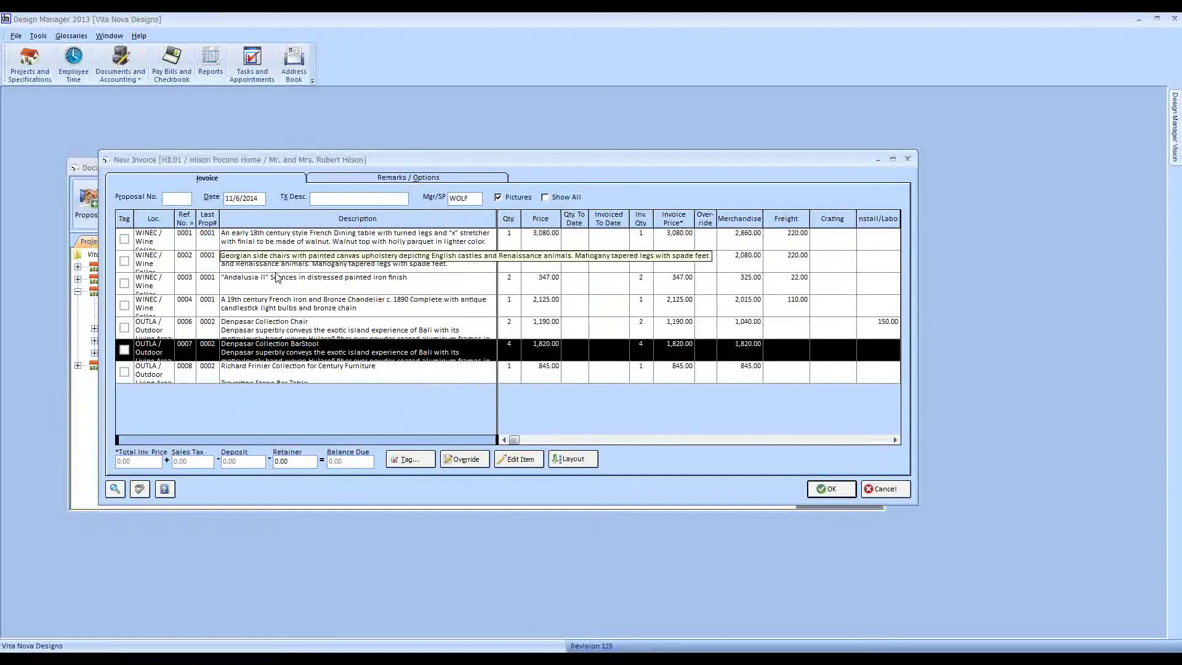
click(354, 219)
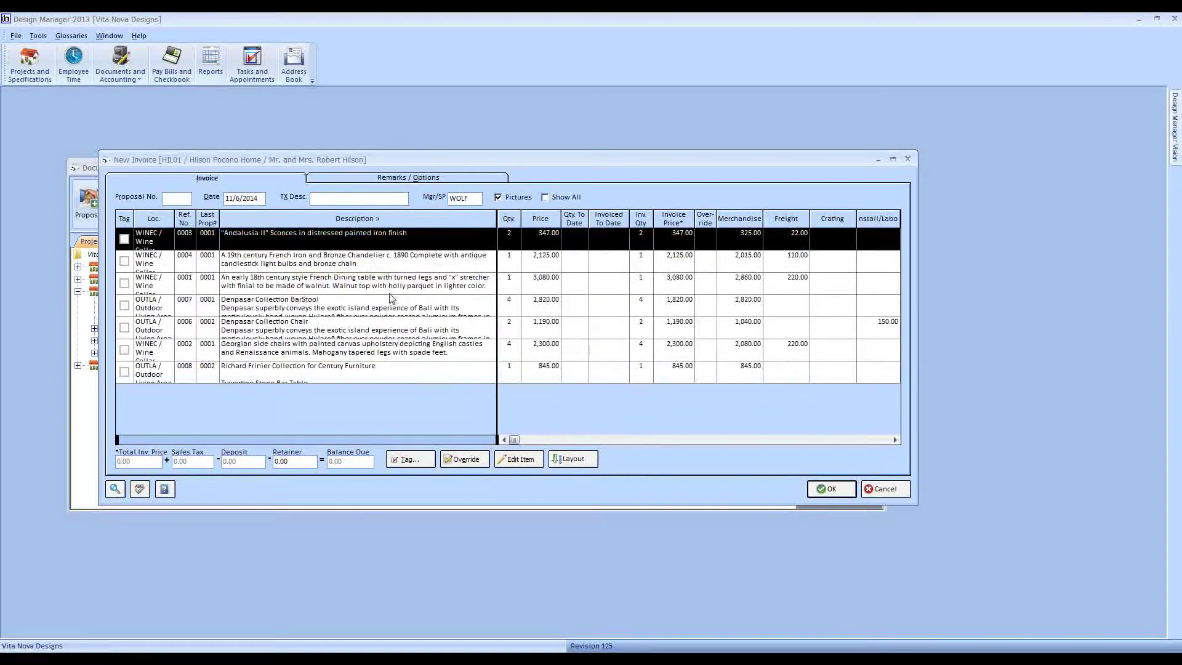
text(r)
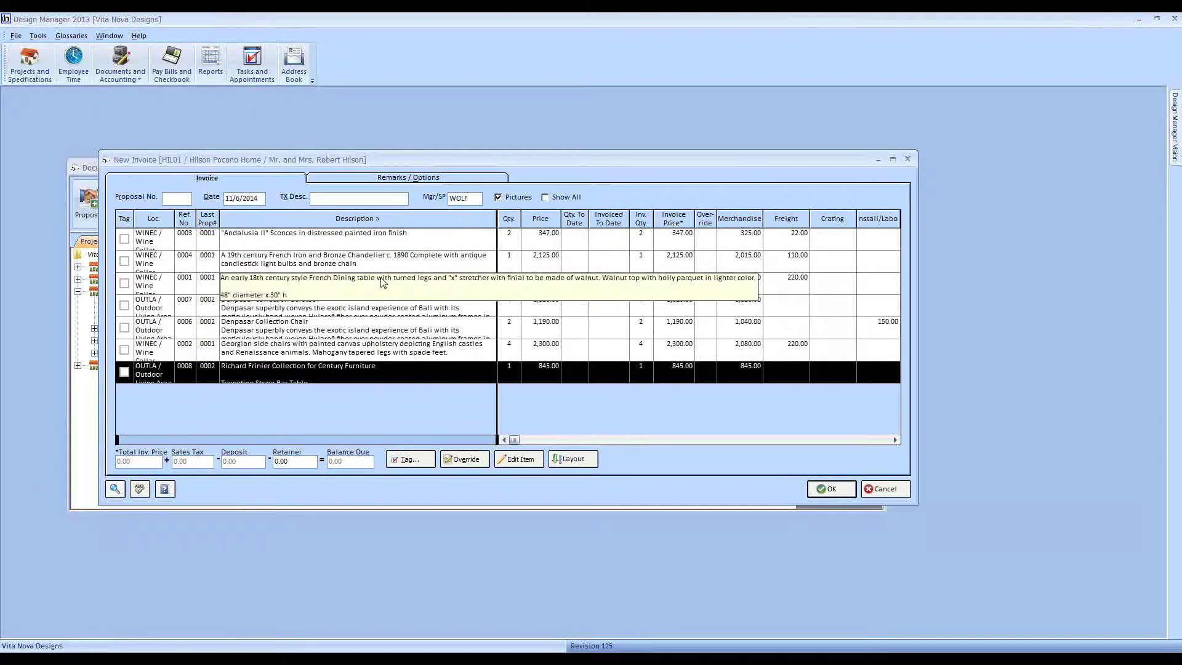
- Temporarily show all items to view the Denpasar Collection Sofa, and sort the list by reference number
click(545, 197)
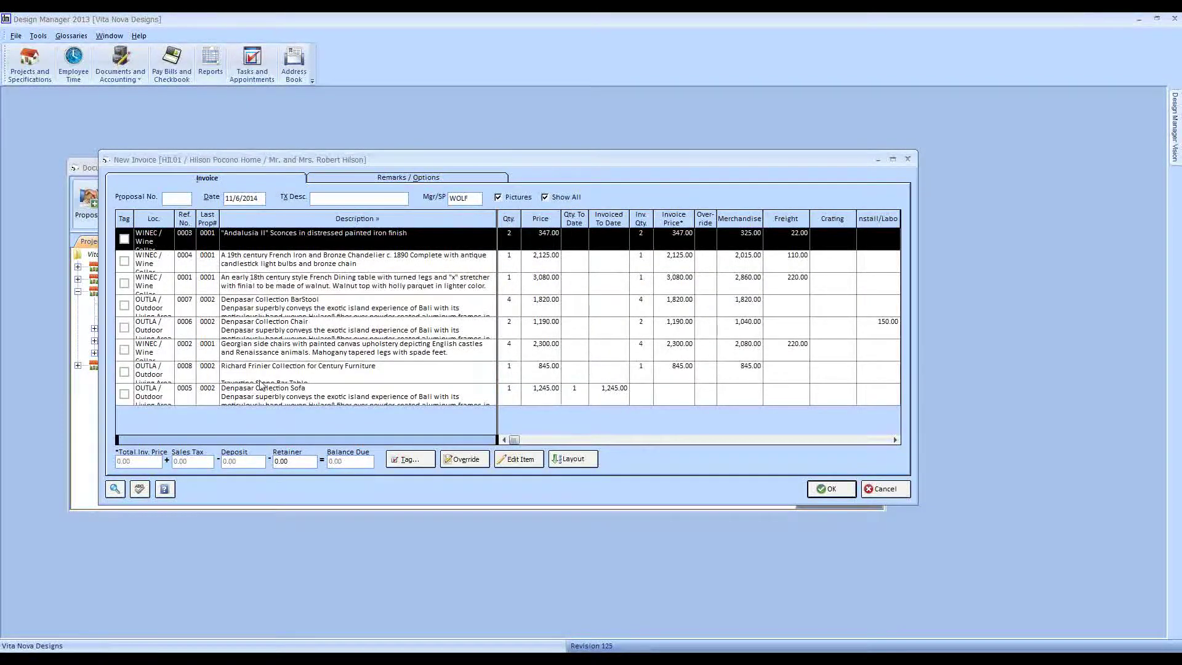
click(382, 392)
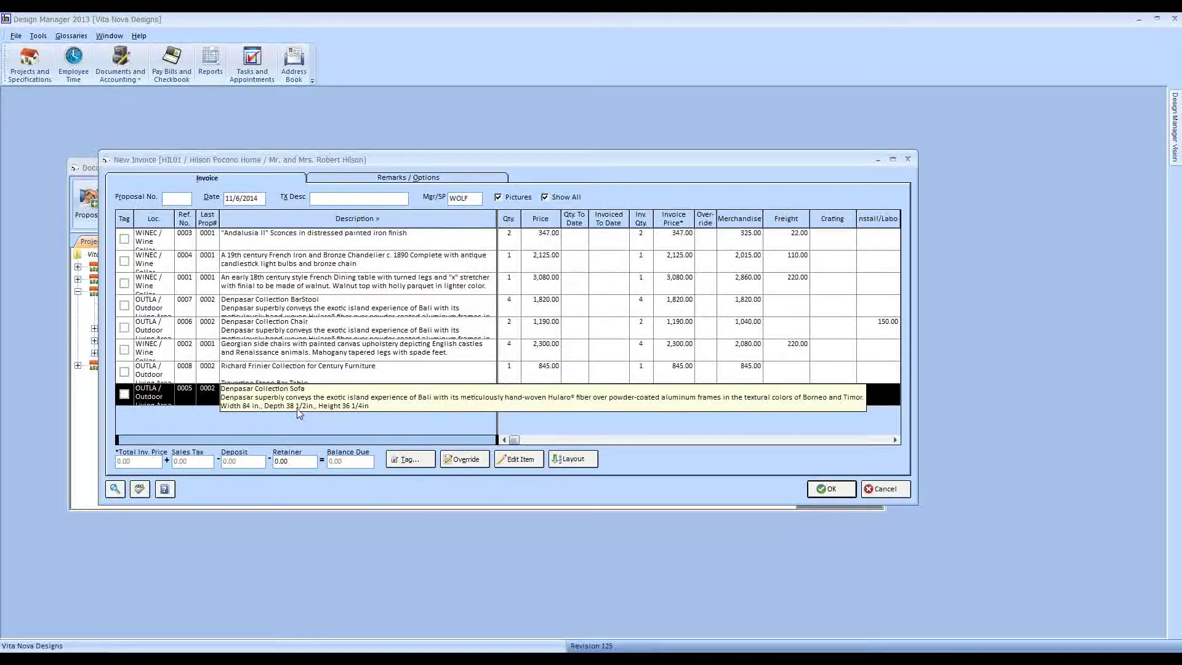
click(184, 219)
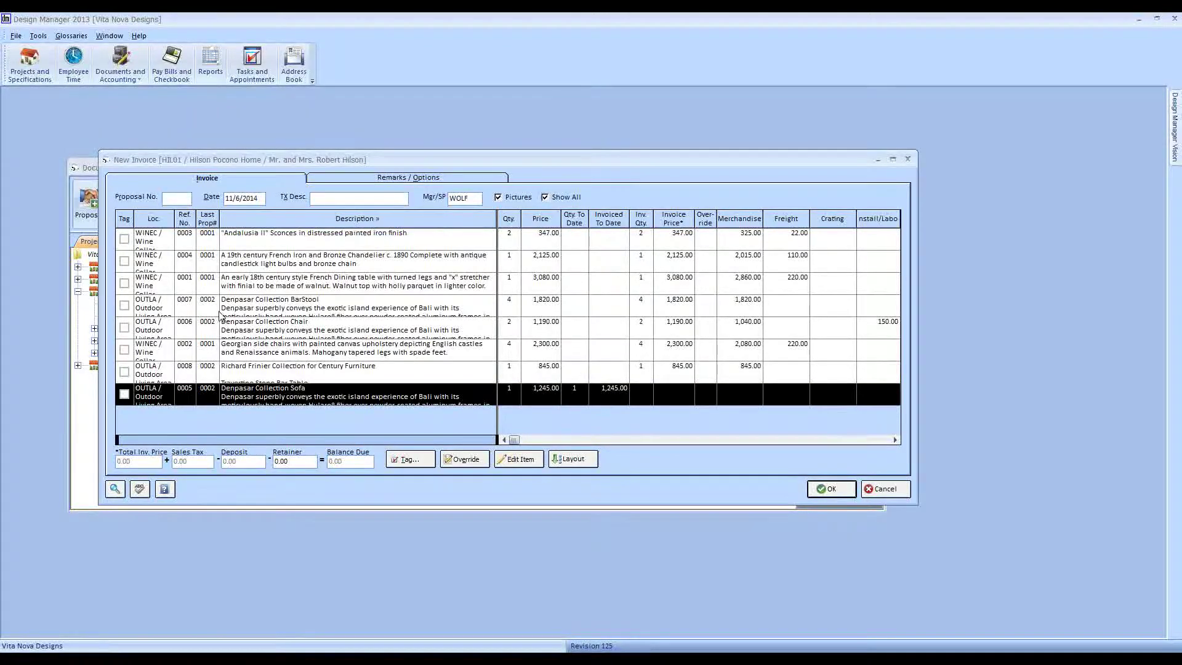
click(217, 390)
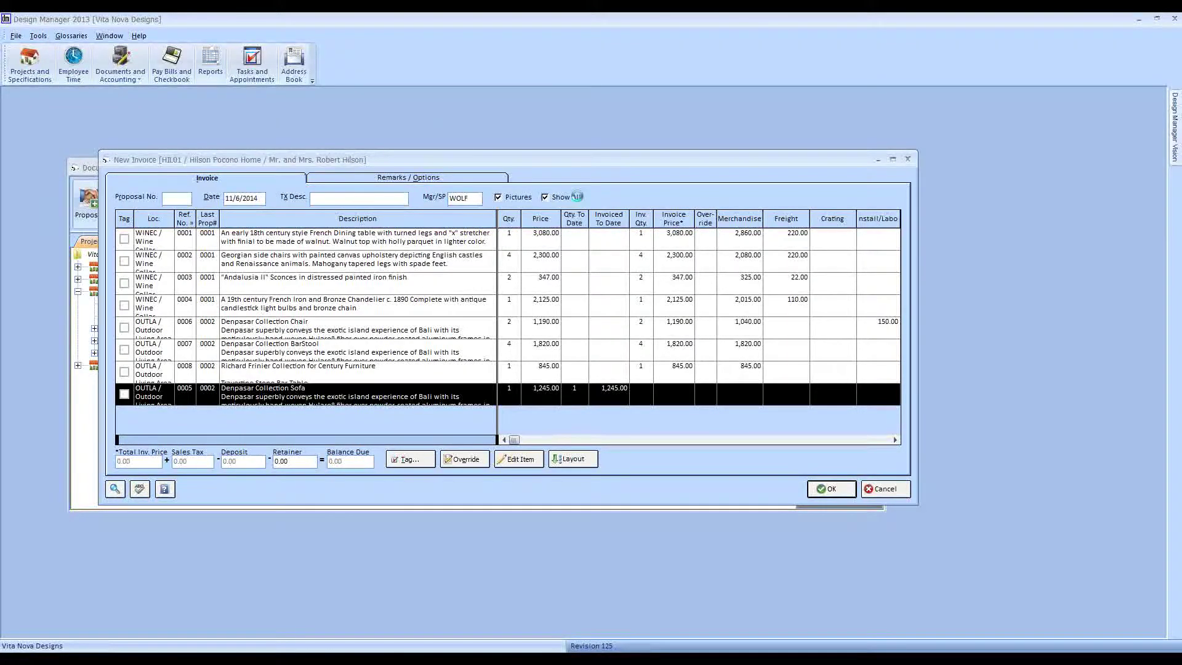
click(190, 222)
click(190, 225)
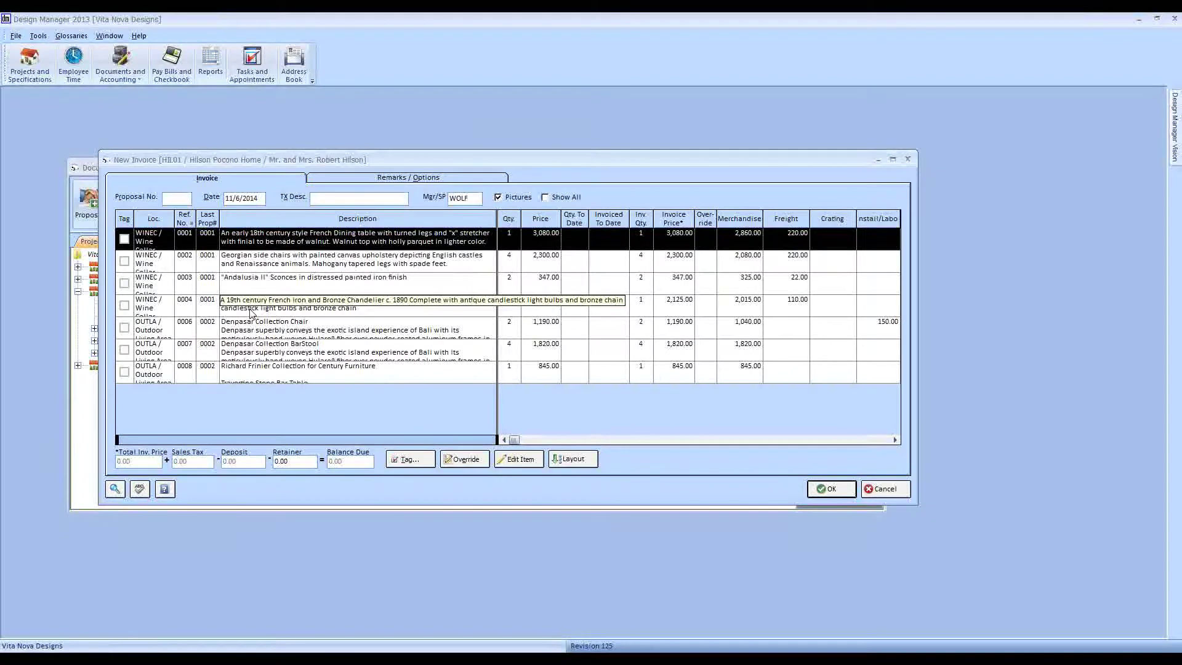
- Compare the invoice's remarks with the default invoice remarks in project HIL01's advanced options, leaving the project unedited
click(441, 180)
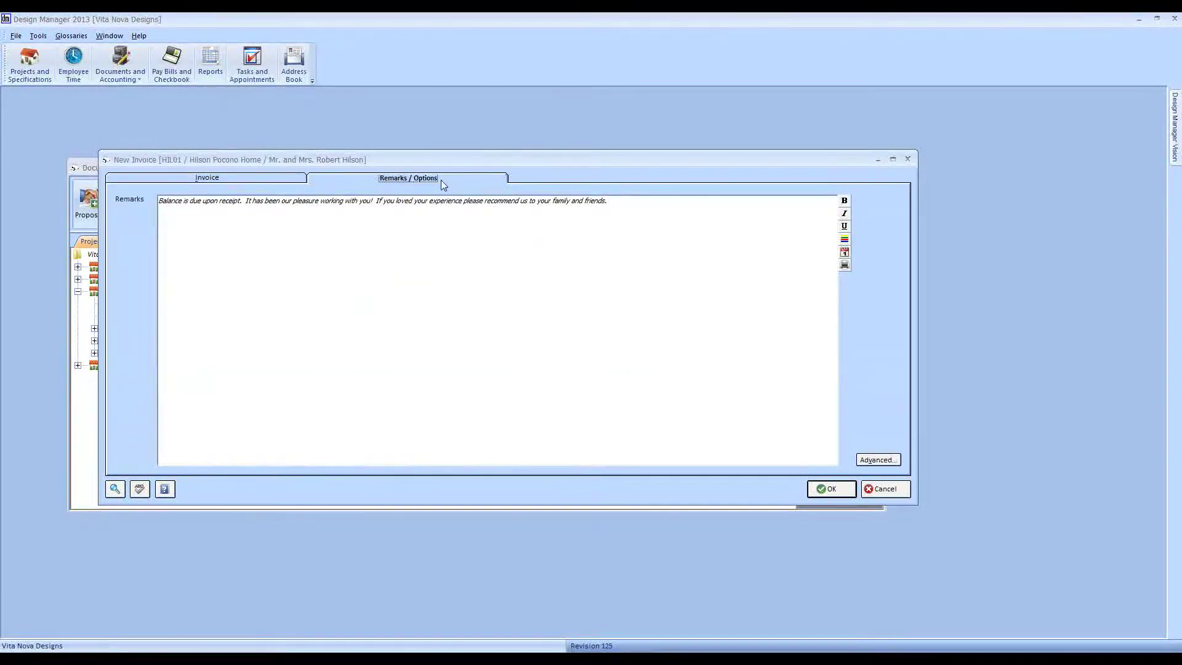
drag(629, 207, 157, 203)
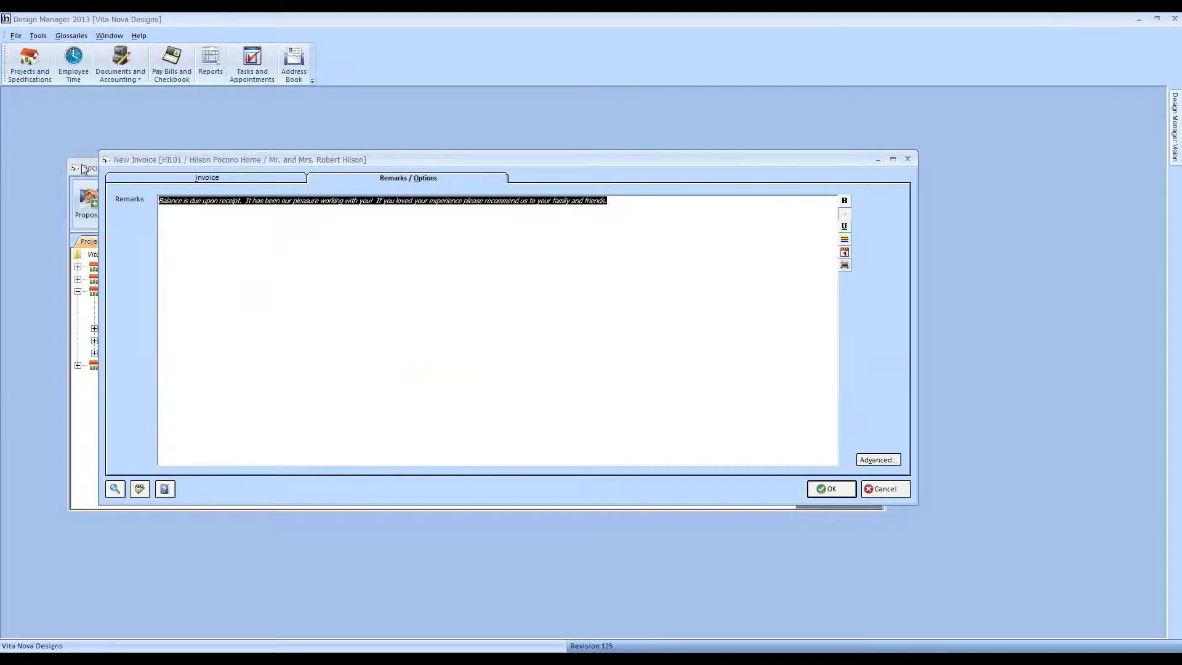
click(30, 62)
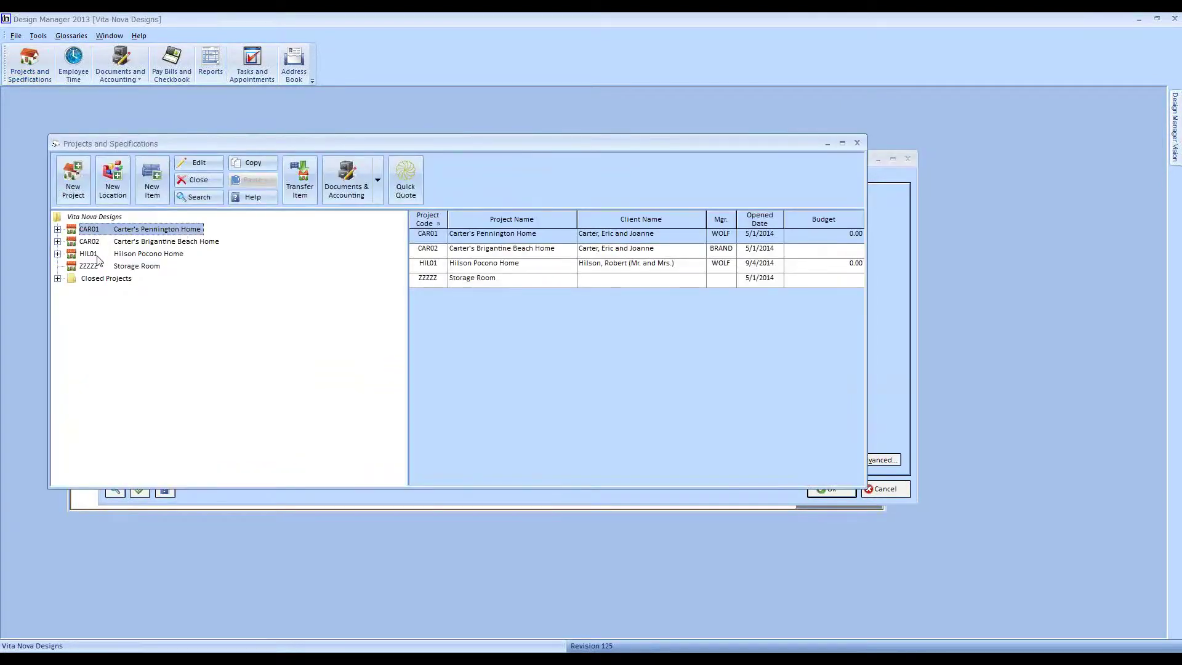
click(97, 254)
click(197, 167)
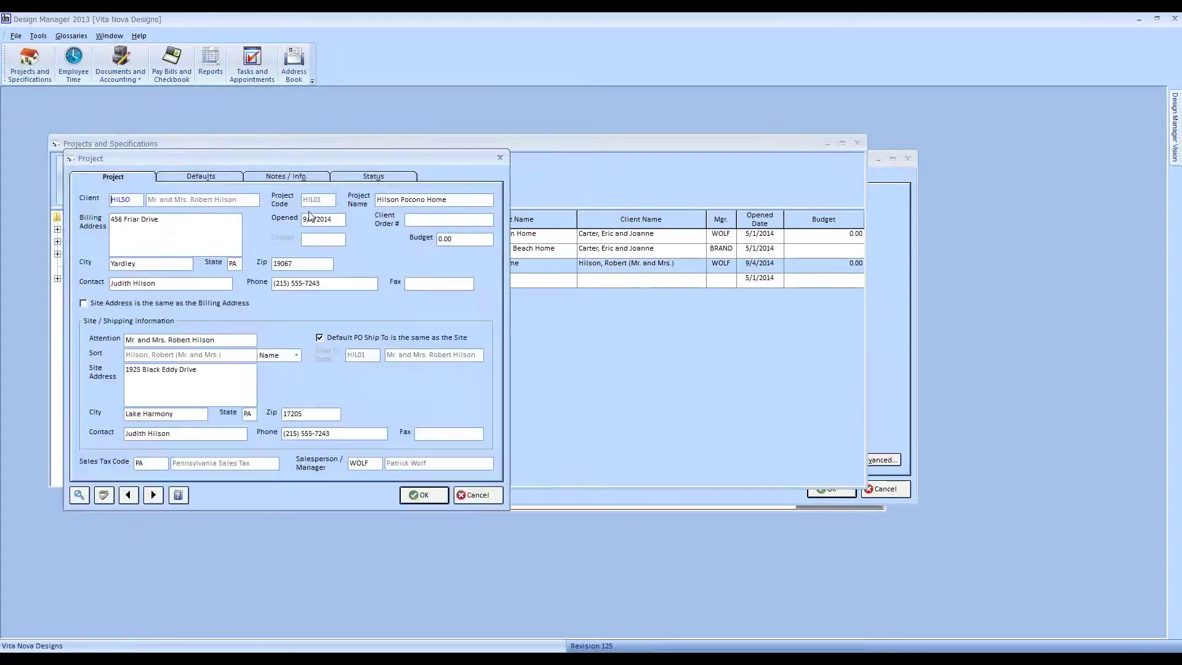
click(207, 177)
click(217, 319)
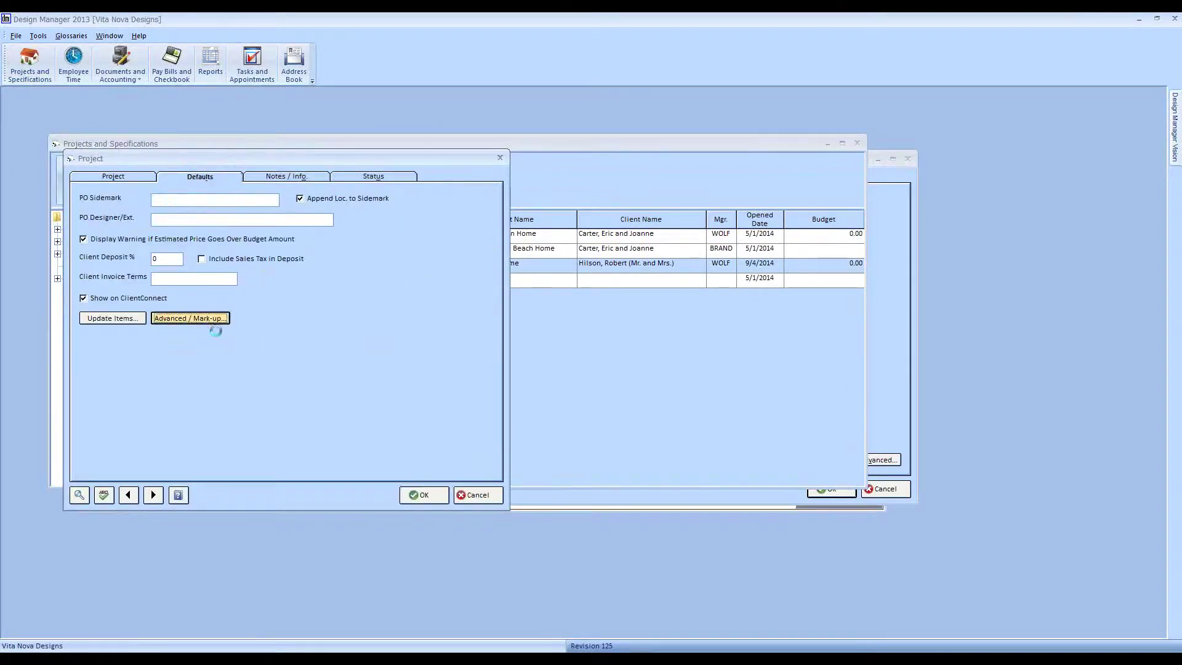
click(198, 191)
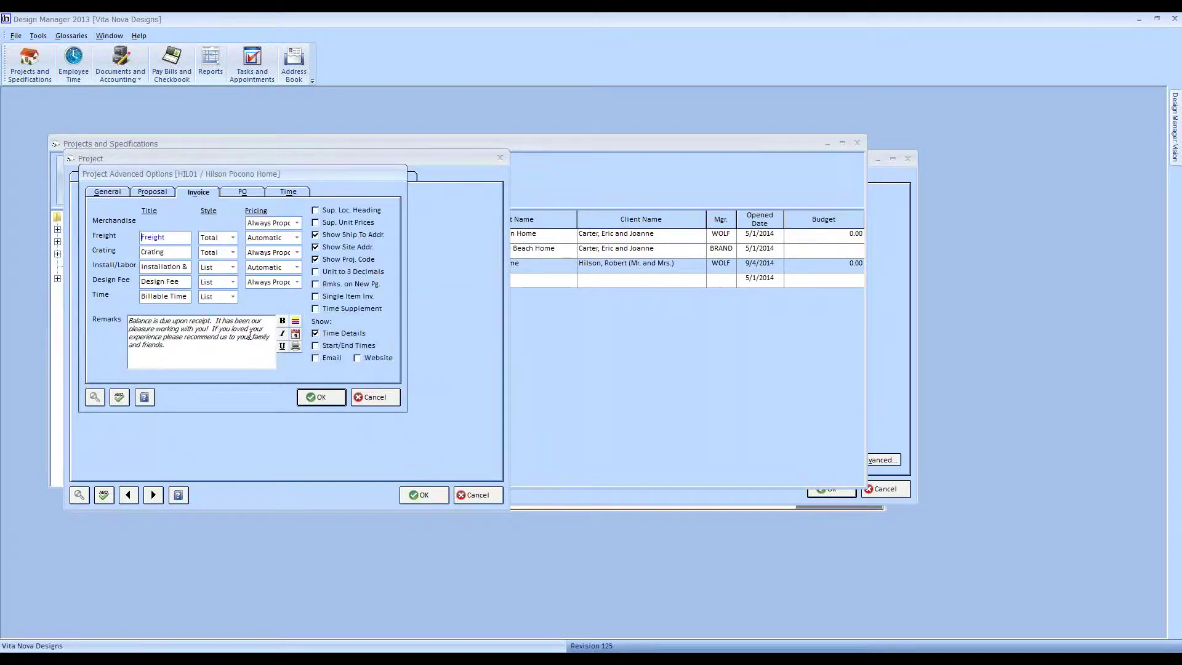
drag(160, 346, 105, 308)
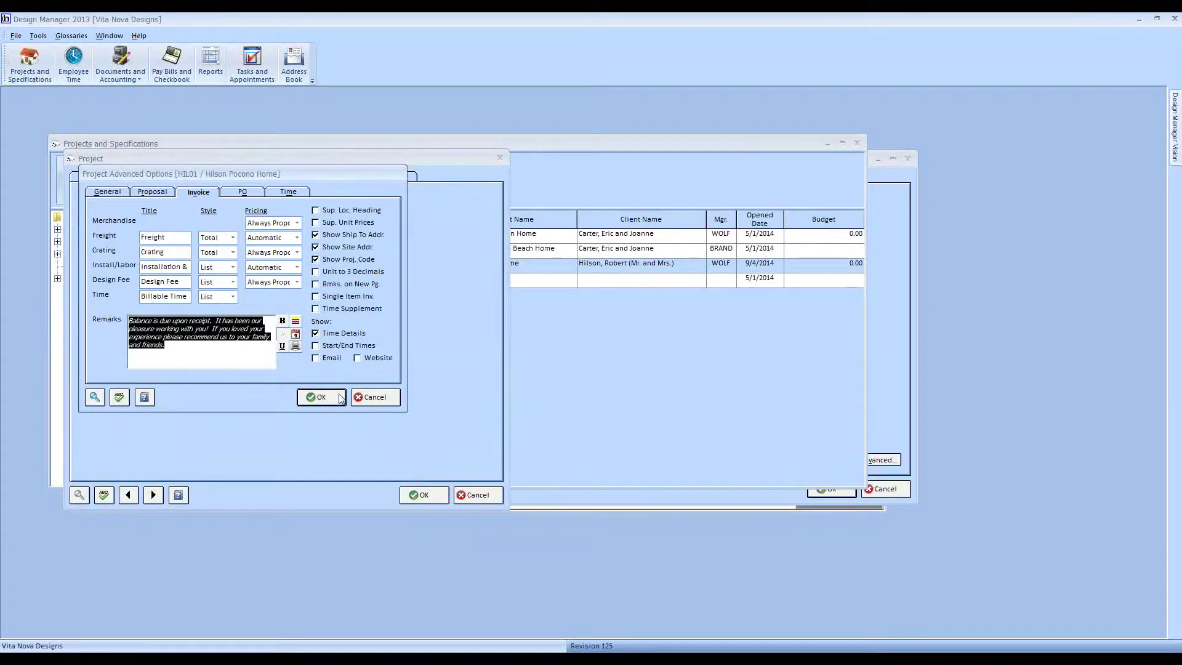
click(375, 397)
click(461, 495)
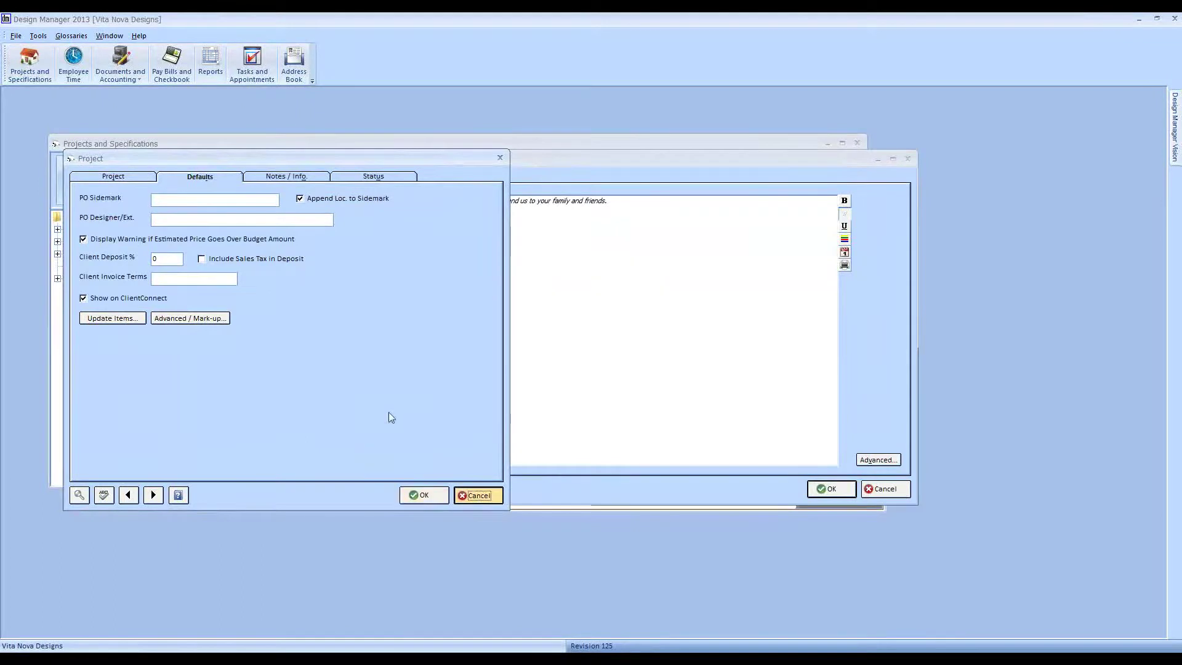
click(858, 144)
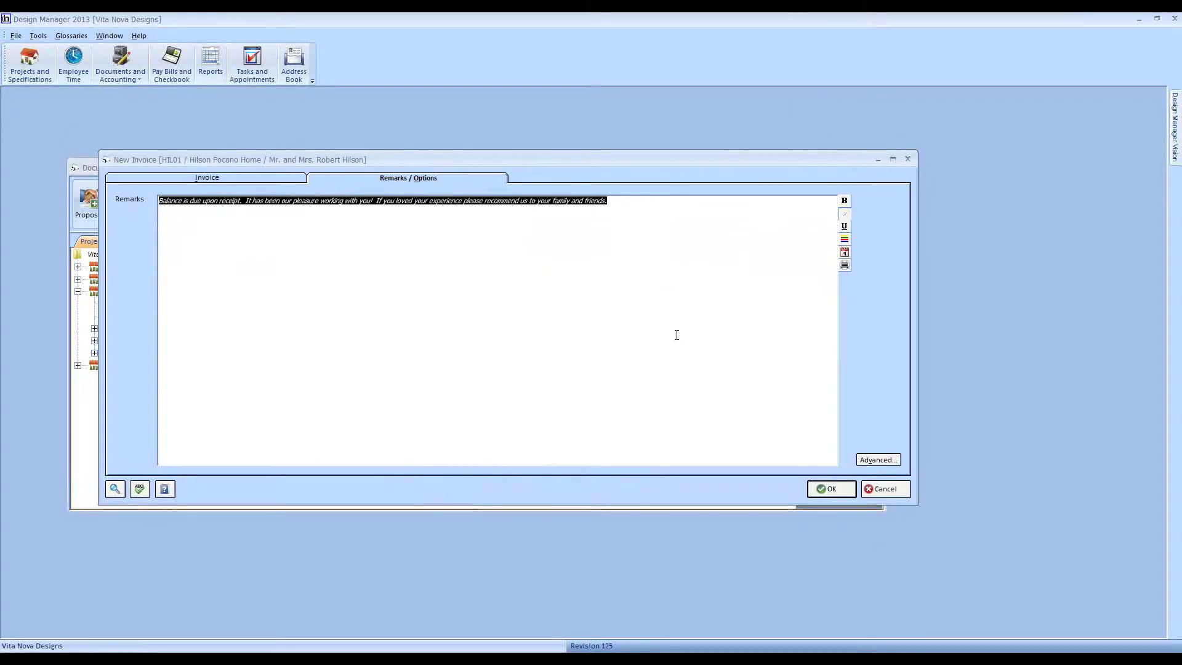
- Open project HIL01's advanced invoice options and set the merchandise pricing to Always Proposal
click(870, 462)
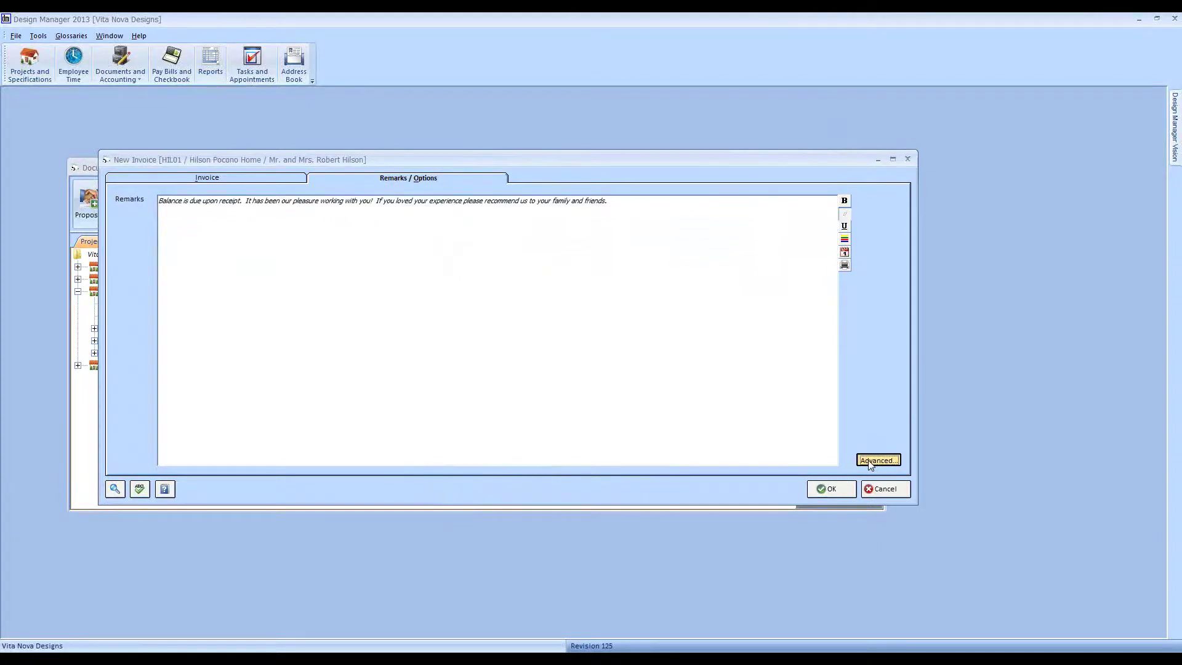
click(868, 460)
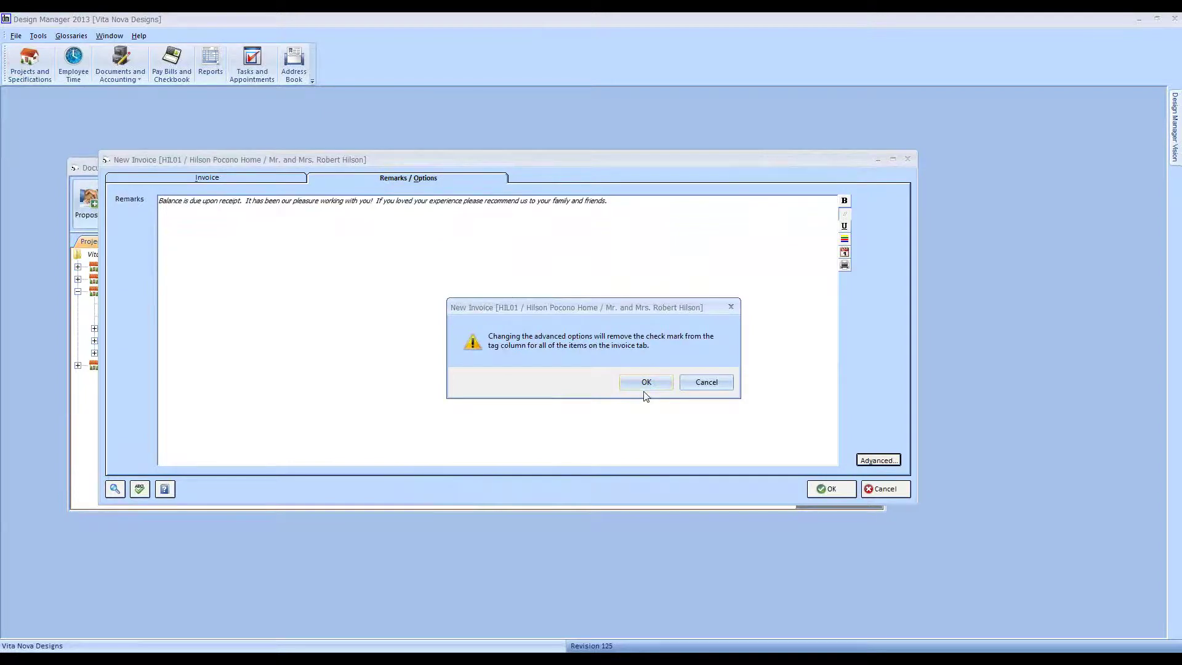
click(644, 383)
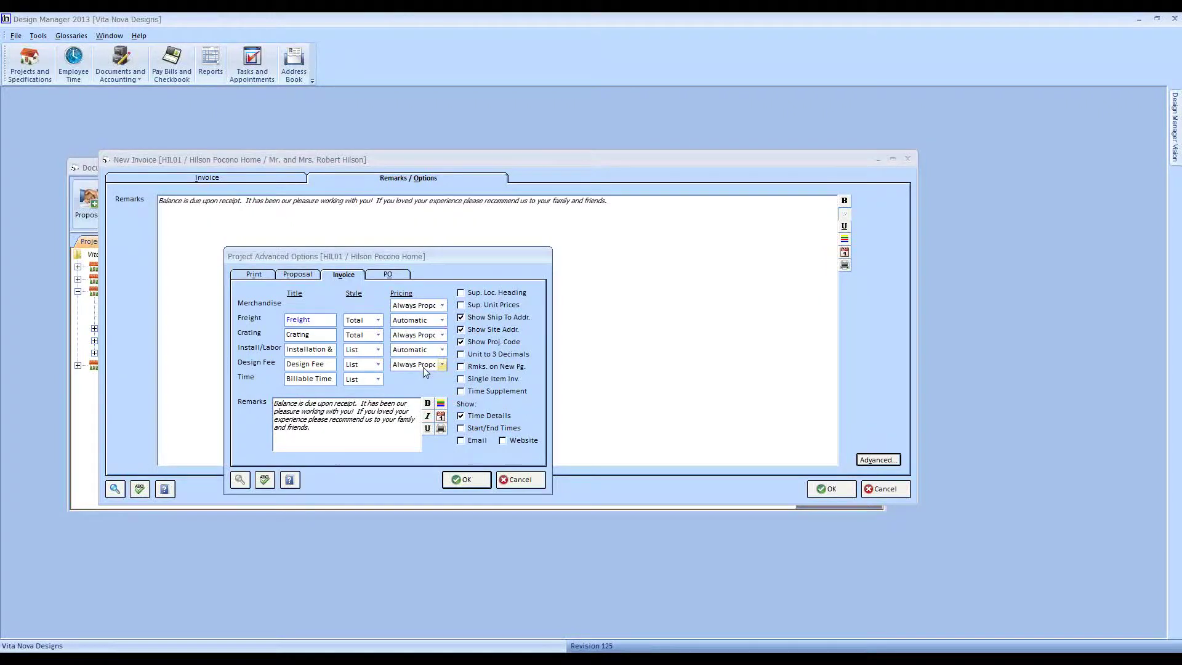
click(442, 307)
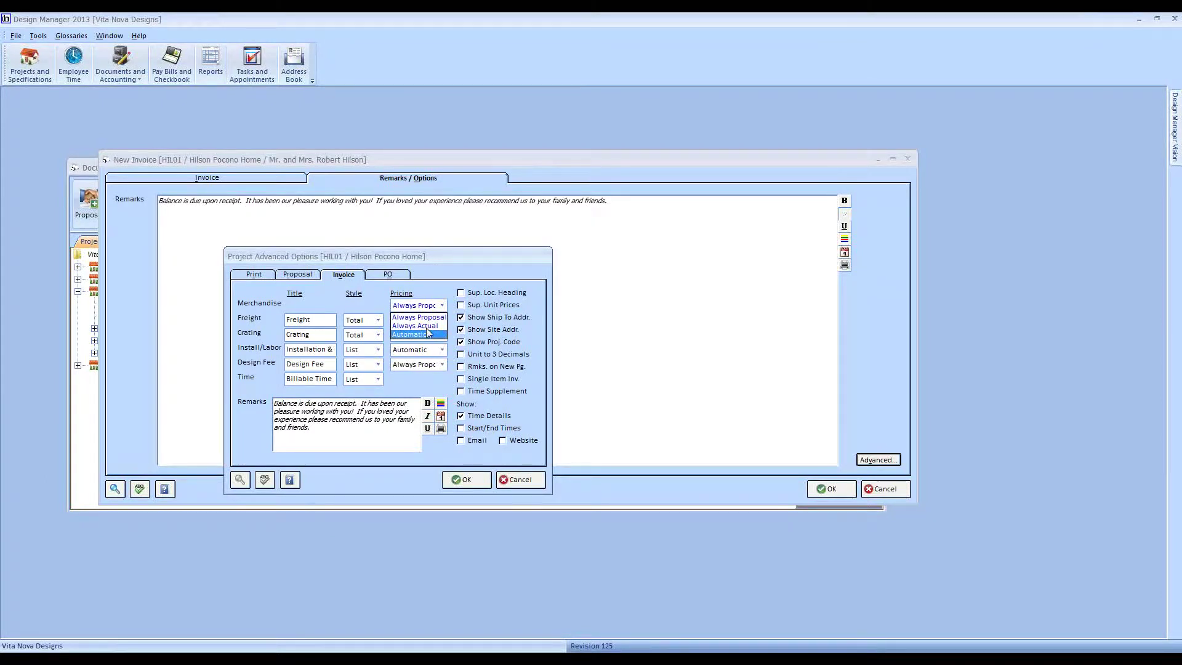
click(419, 317)
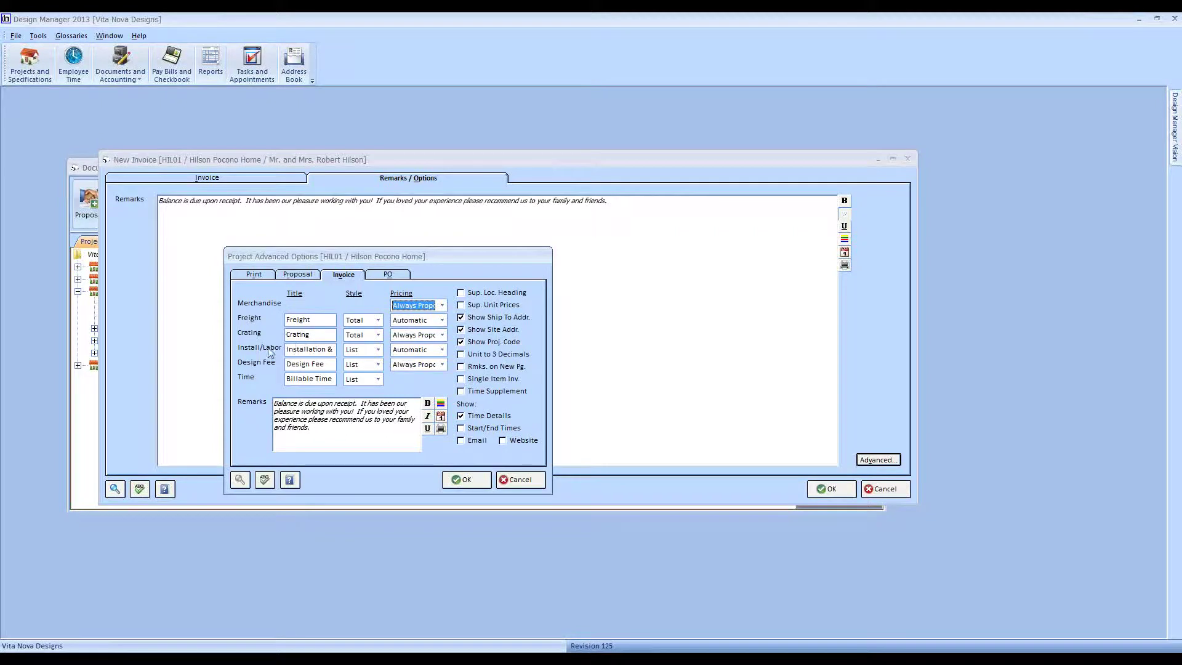
- Try the title "Shipping" for the freight charge, and restore it to "Freight"
click(336, 320)
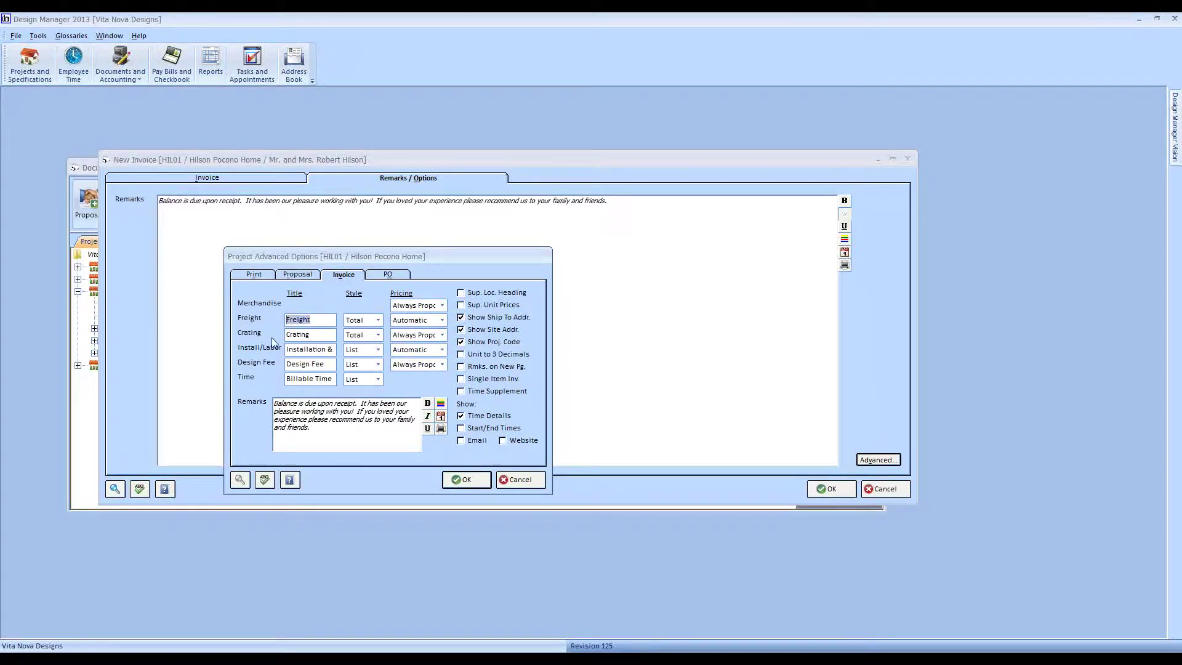
text(Shipping)
click(311, 364)
double_click(305, 320)
text(Freihg)
key(BackSpace)
text(ght)
- Try the Combine style for the freight charge, and set it to List
click(376, 321)
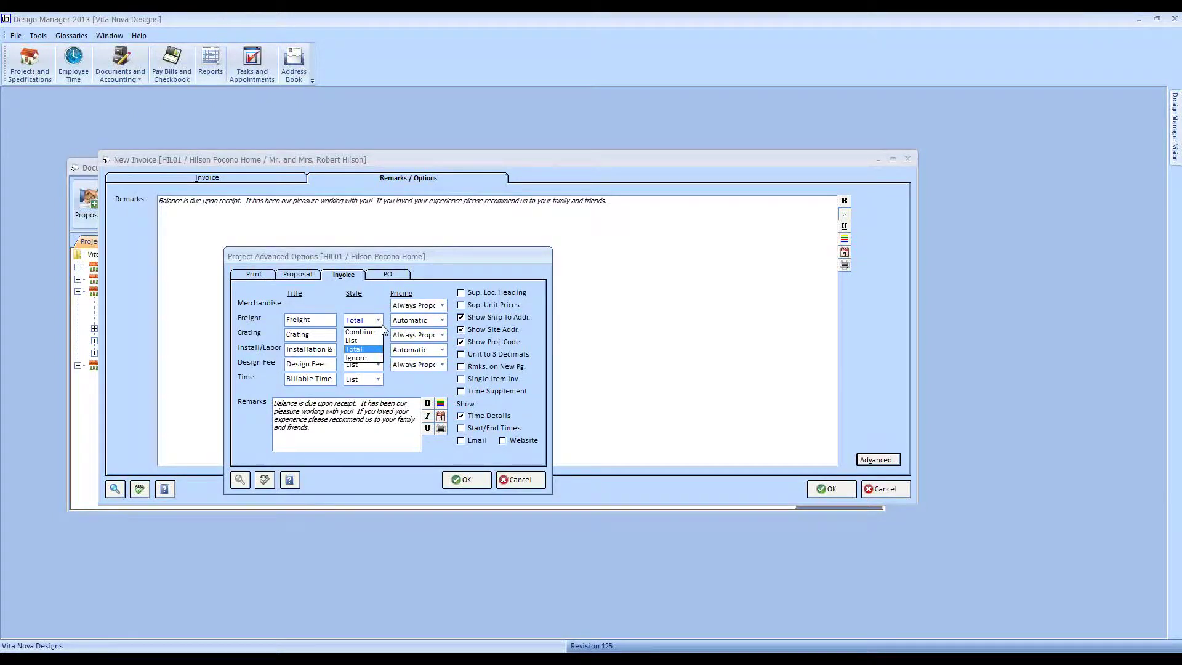
click(371, 320)
click(370, 322)
click(368, 333)
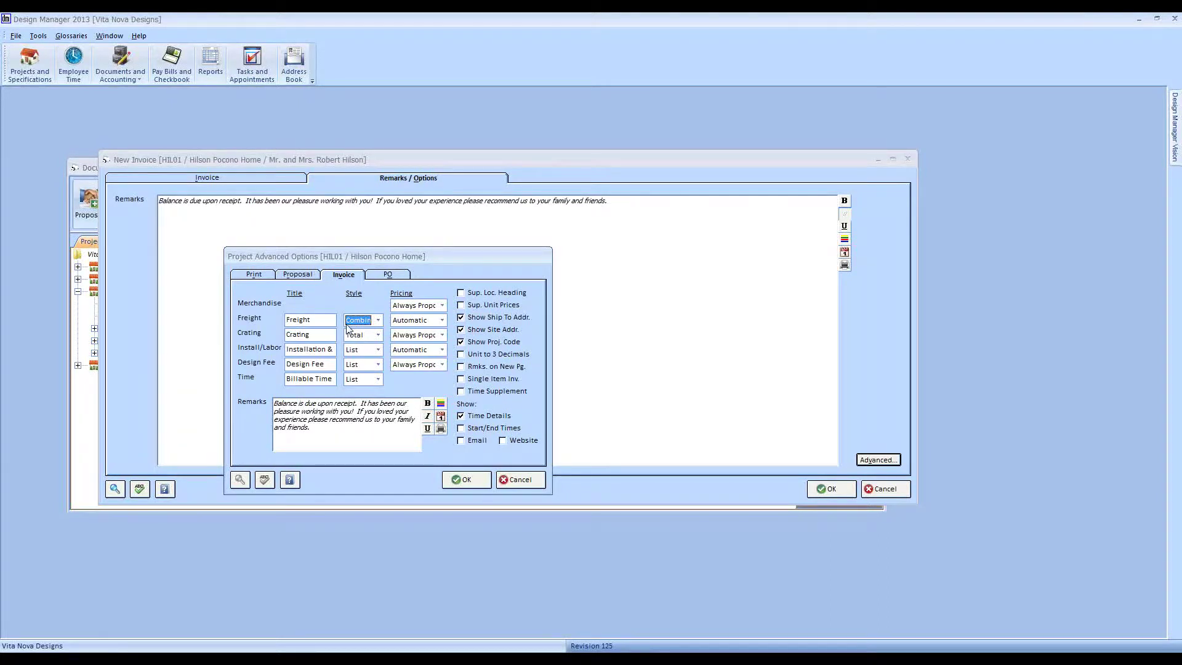
click(375, 321)
click(370, 342)
click(325, 323)
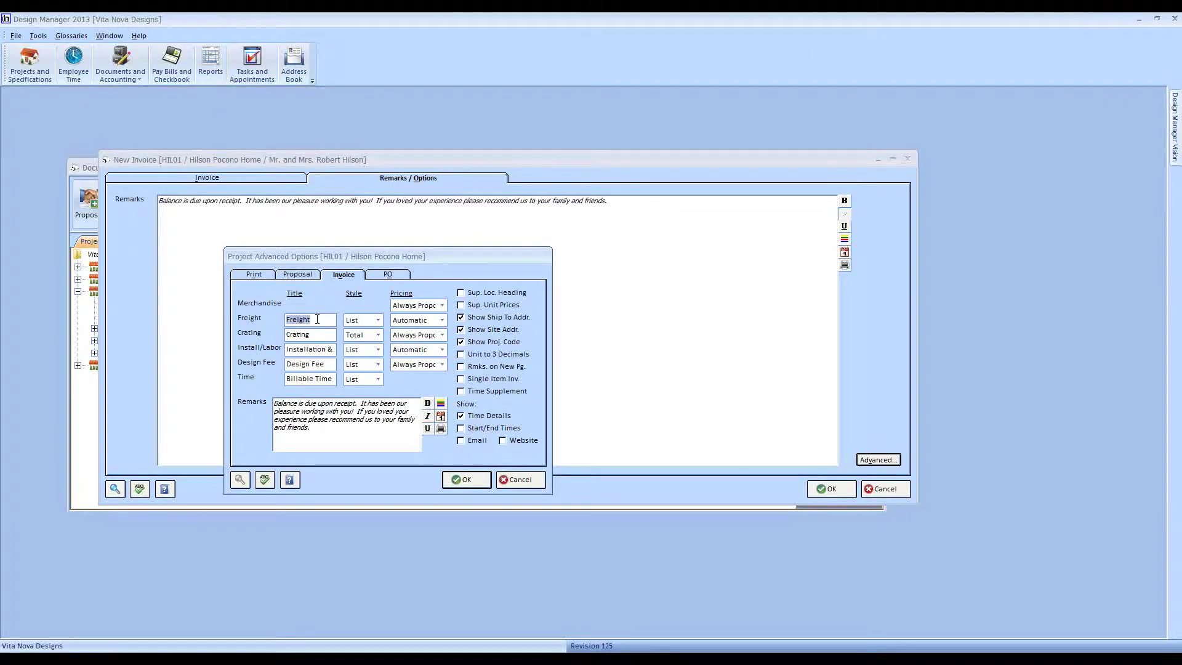
- Review the style choices for the crating charge, keep Total, and discard the advanced option changes
click(378, 335)
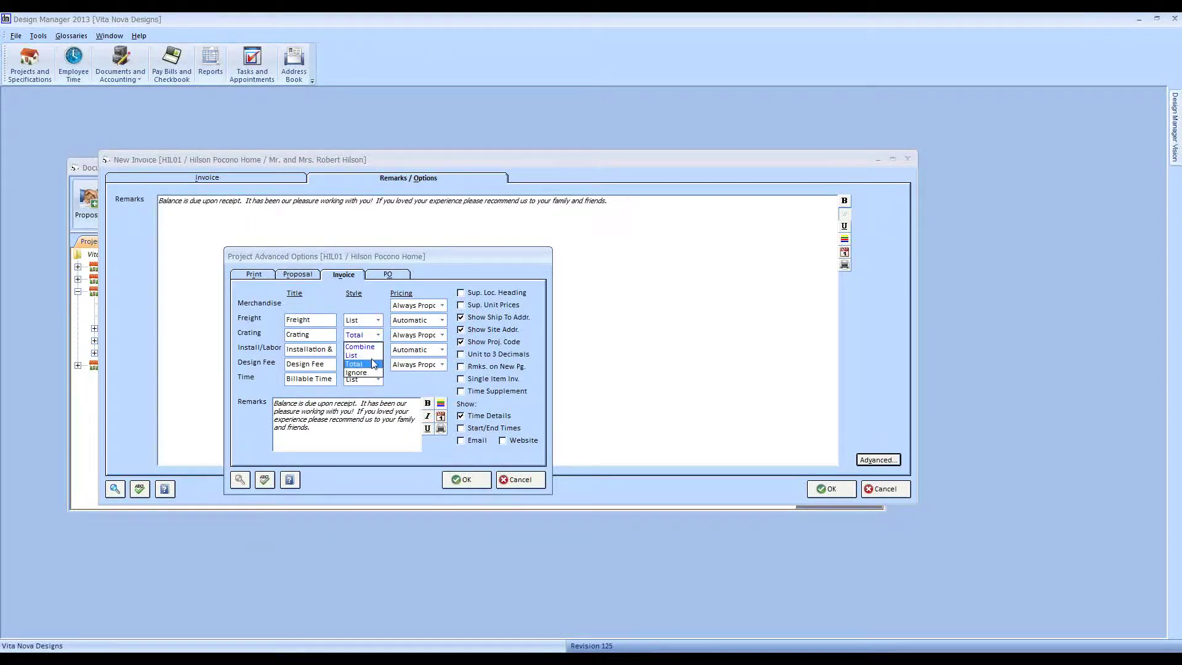
click(387, 342)
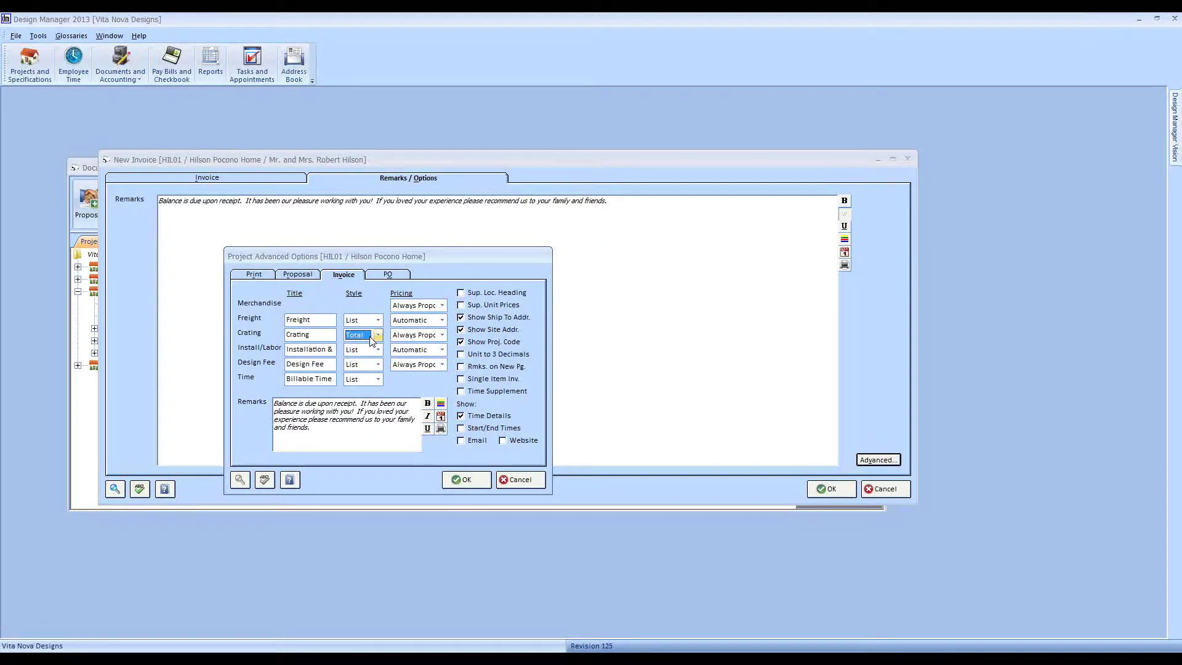
click(326, 338)
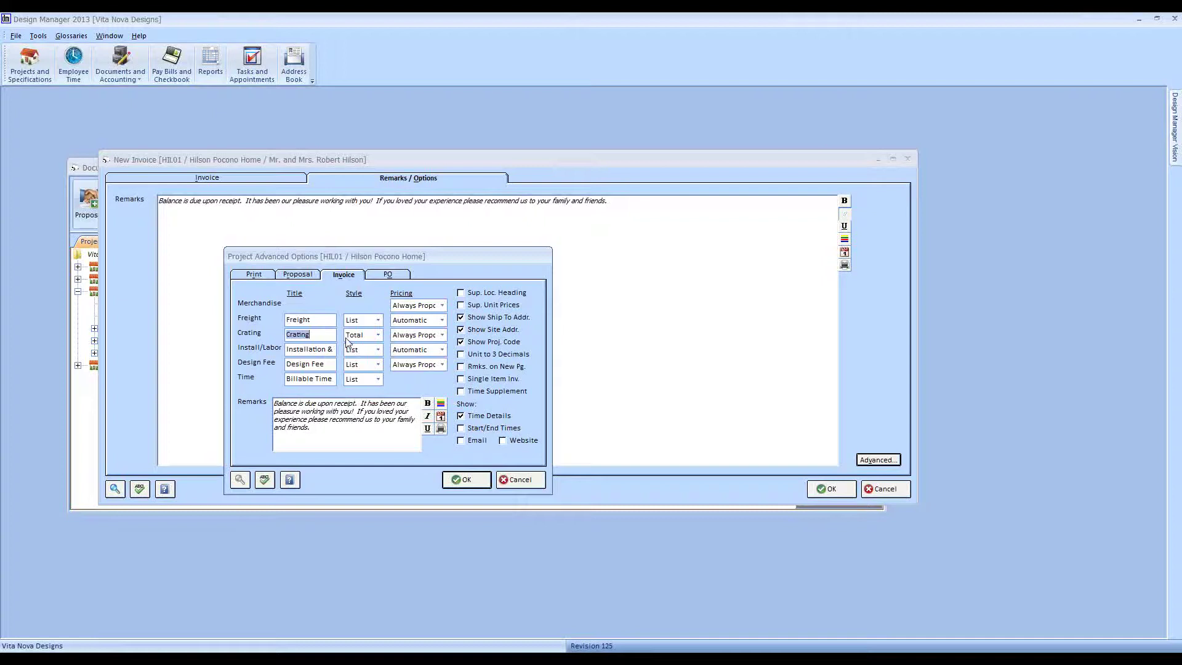
click(378, 335)
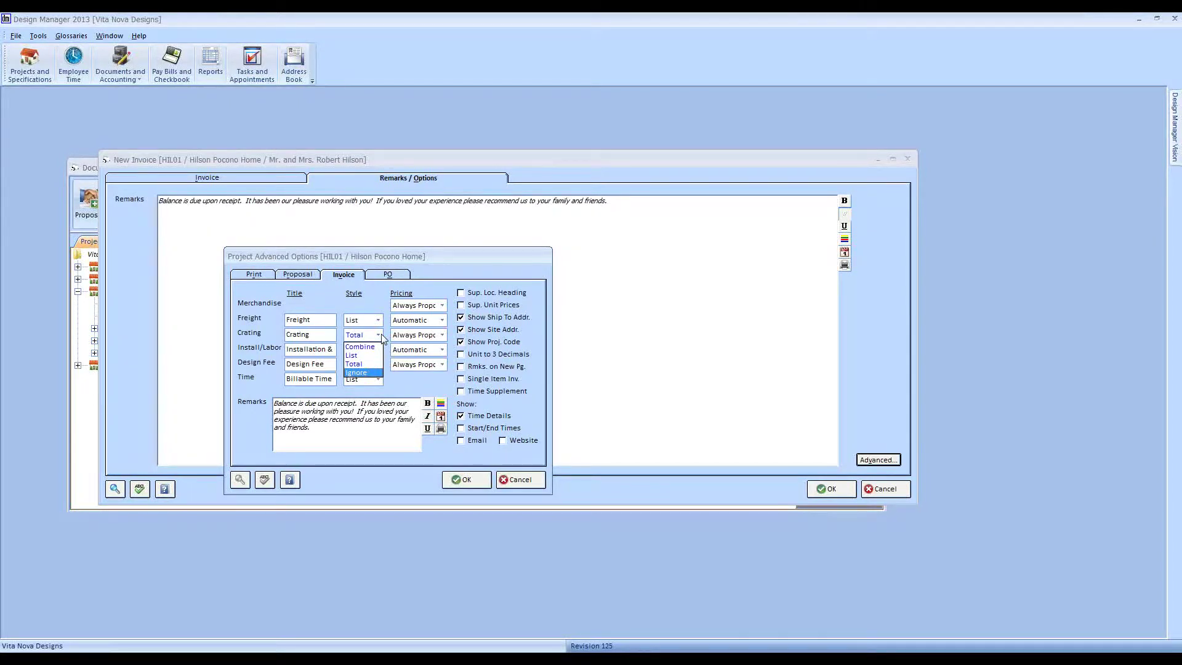
click(391, 295)
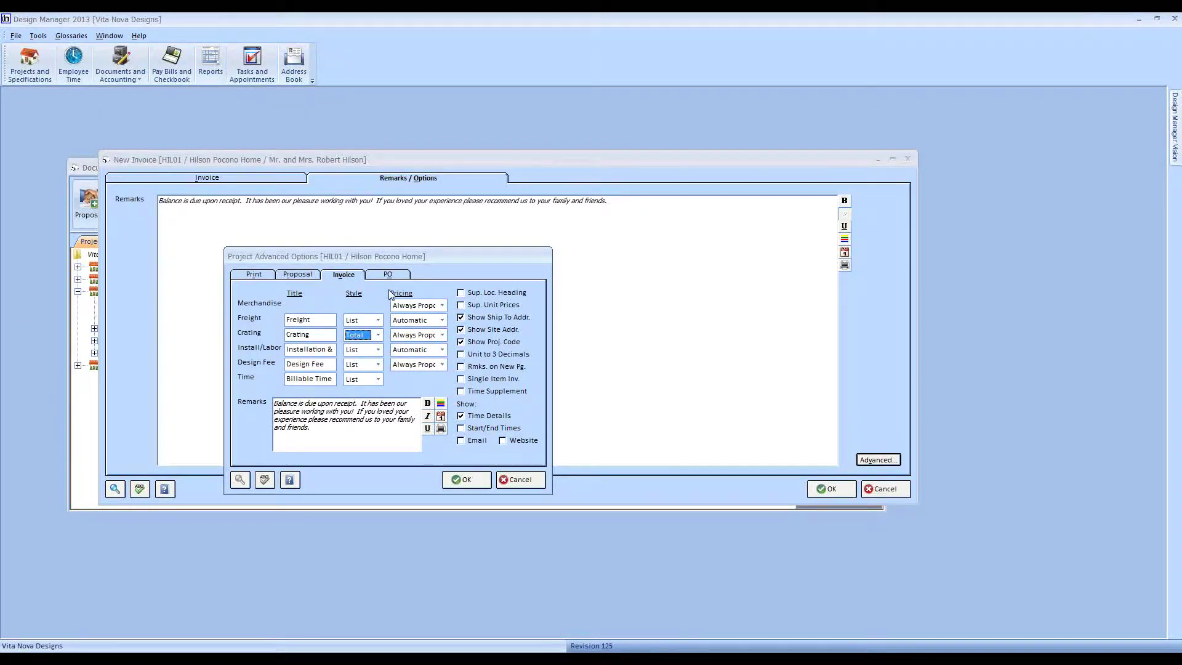
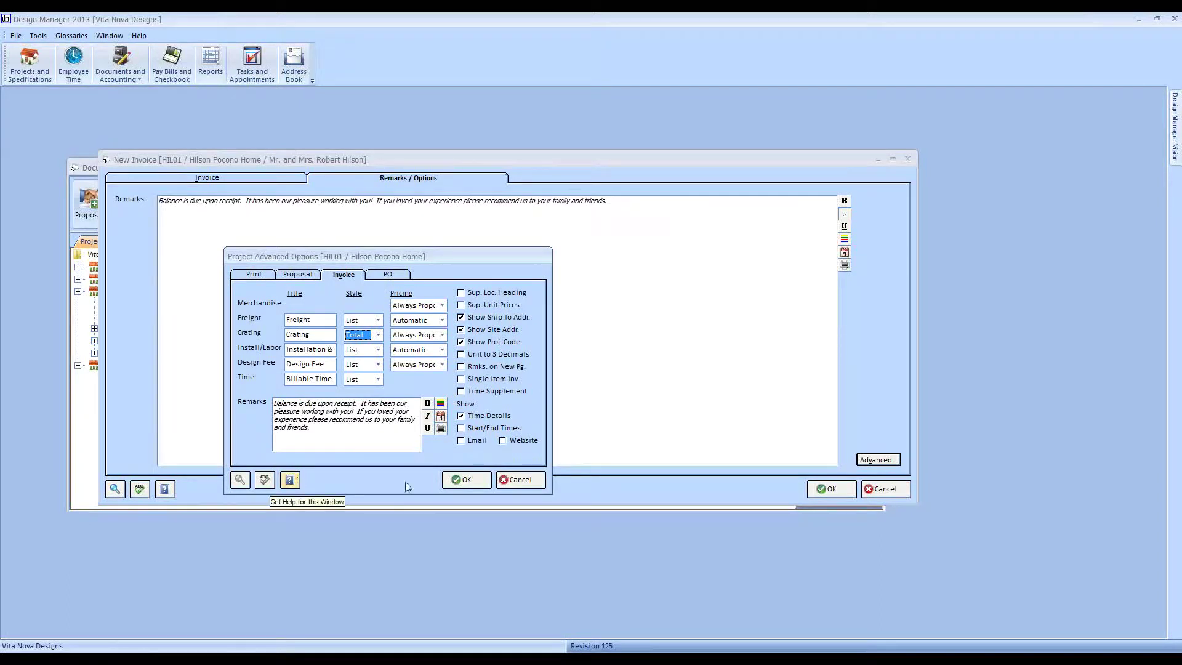
click(520, 480)
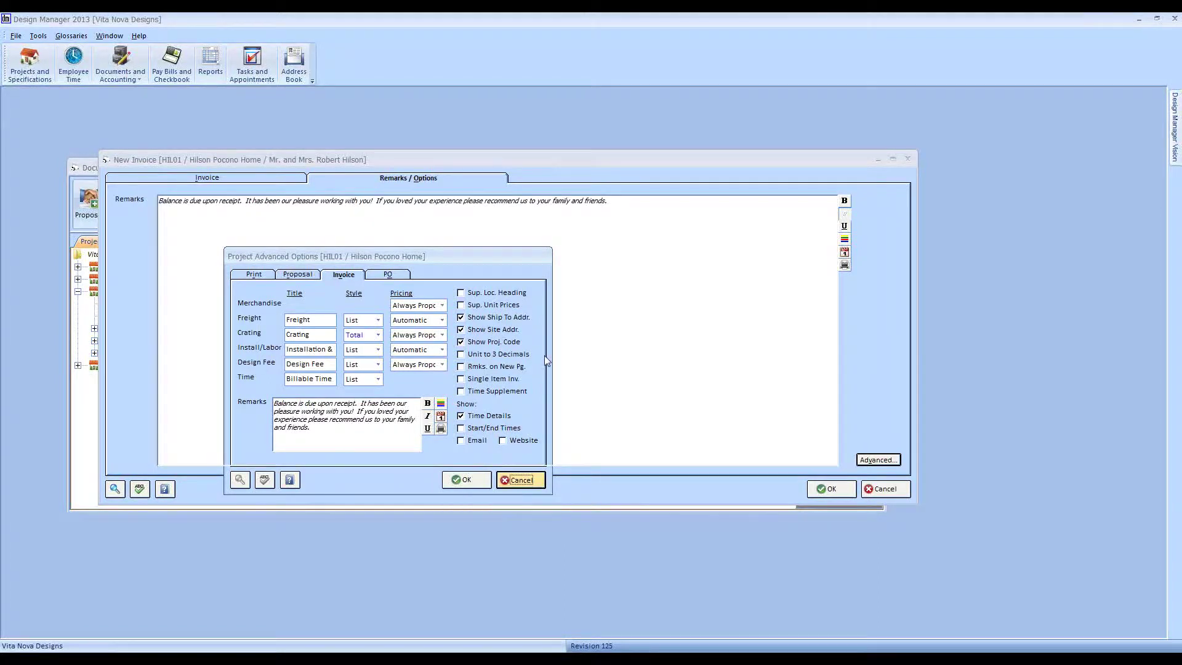
- Edit chandelier item 0004 from the invoice's item list, making "Complete" lowercase in its client description
click(266, 178)
drag(276, 165, 306, 199)
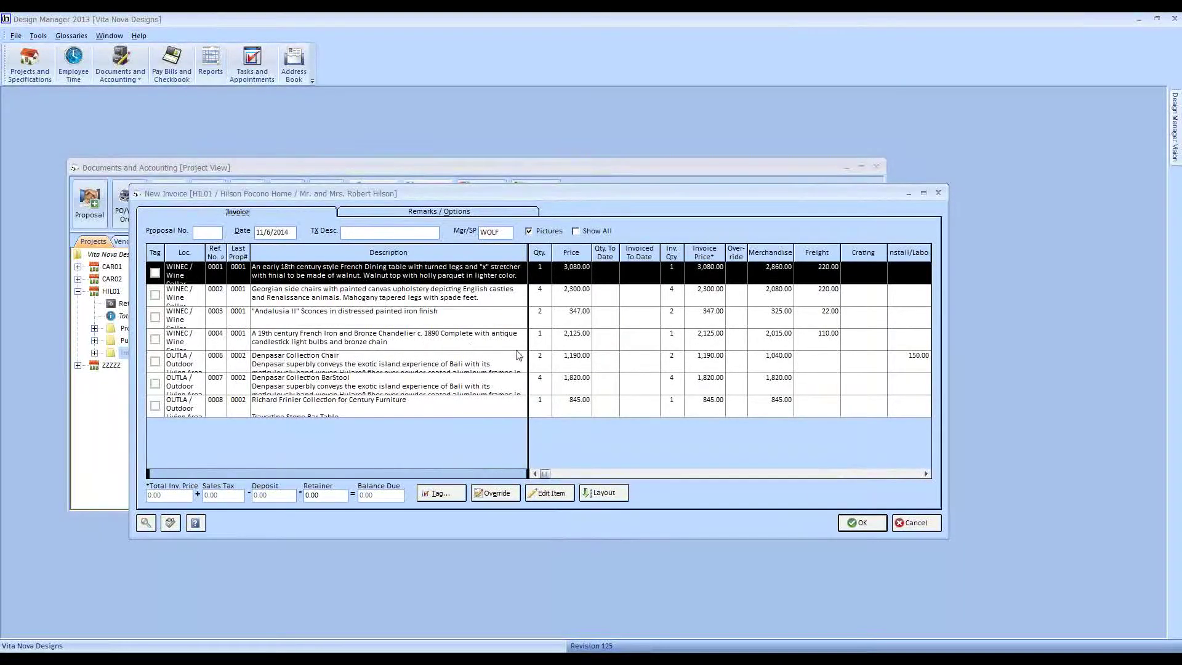
click(479, 346)
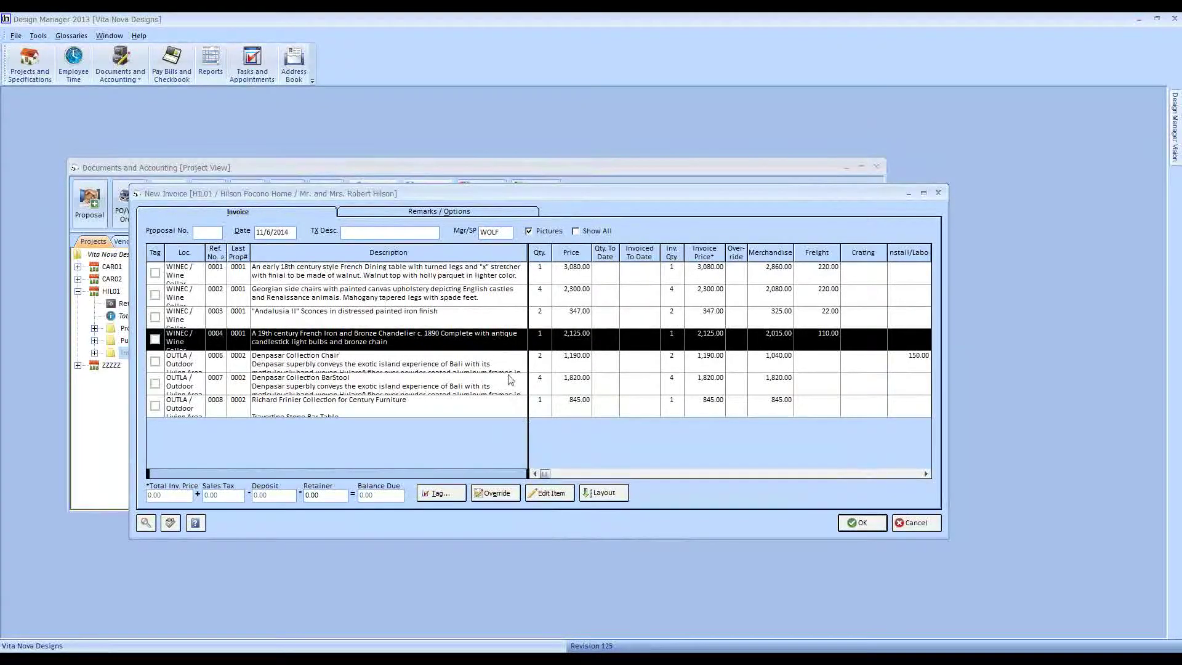
click(546, 497)
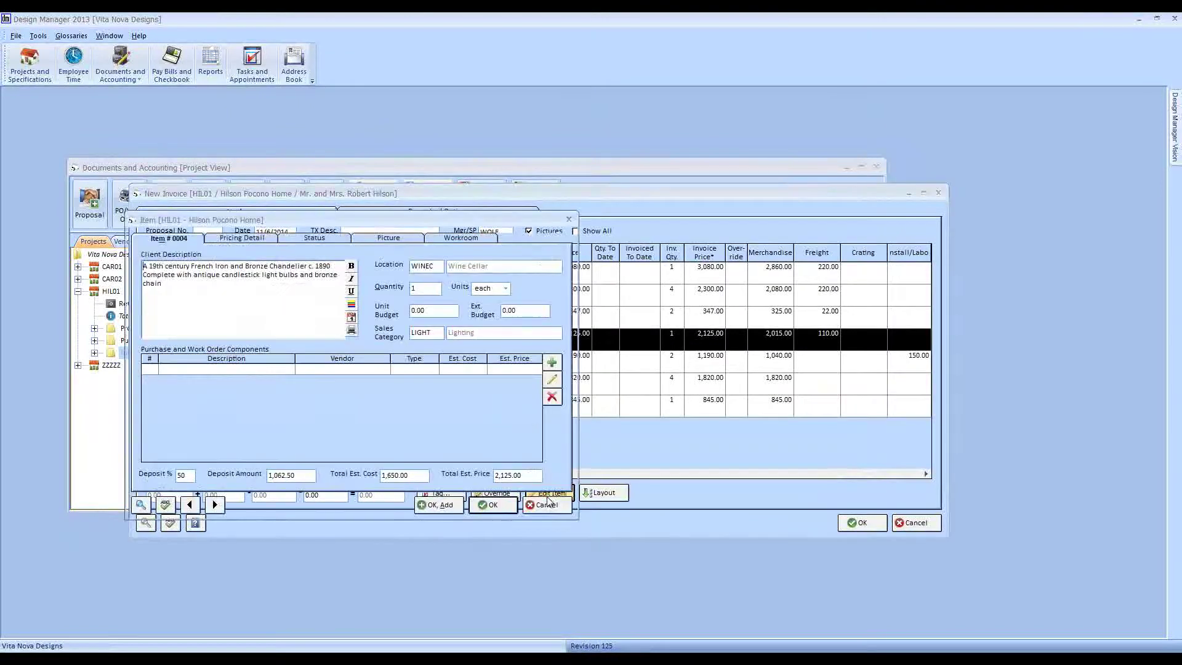
drag(210, 226, 254, 233)
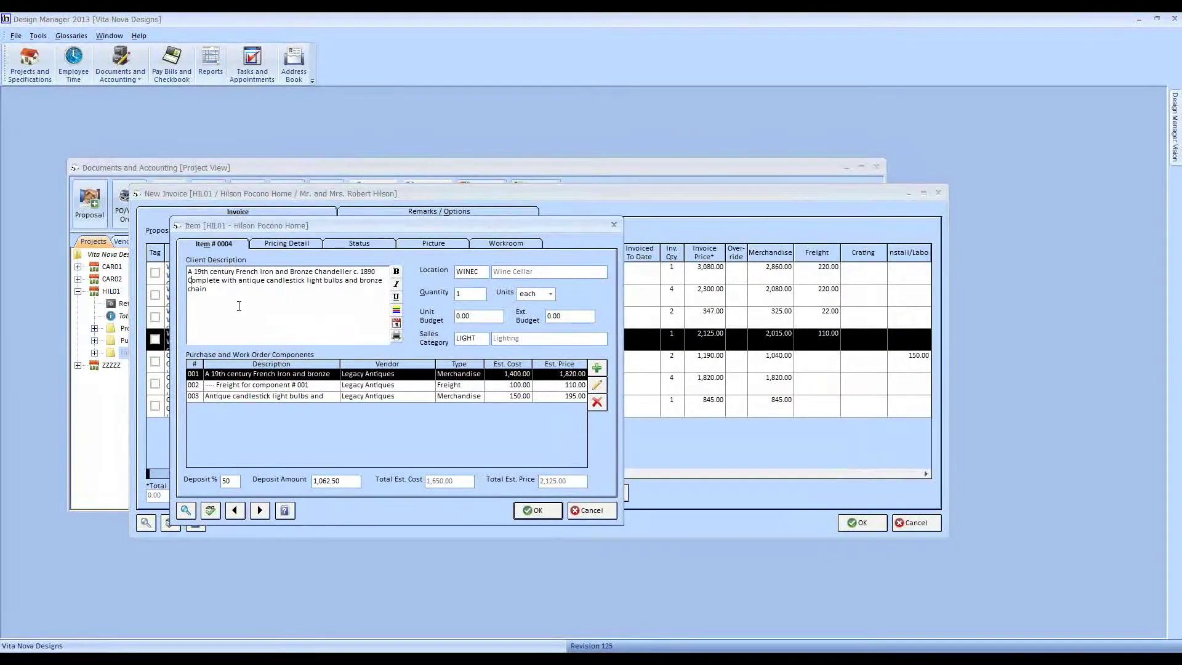
key(BackSpace)
text(c)
- Add an Install/Labor component described as "installation" with a unit cost of 200 to item 0004, and save the item
click(598, 369)
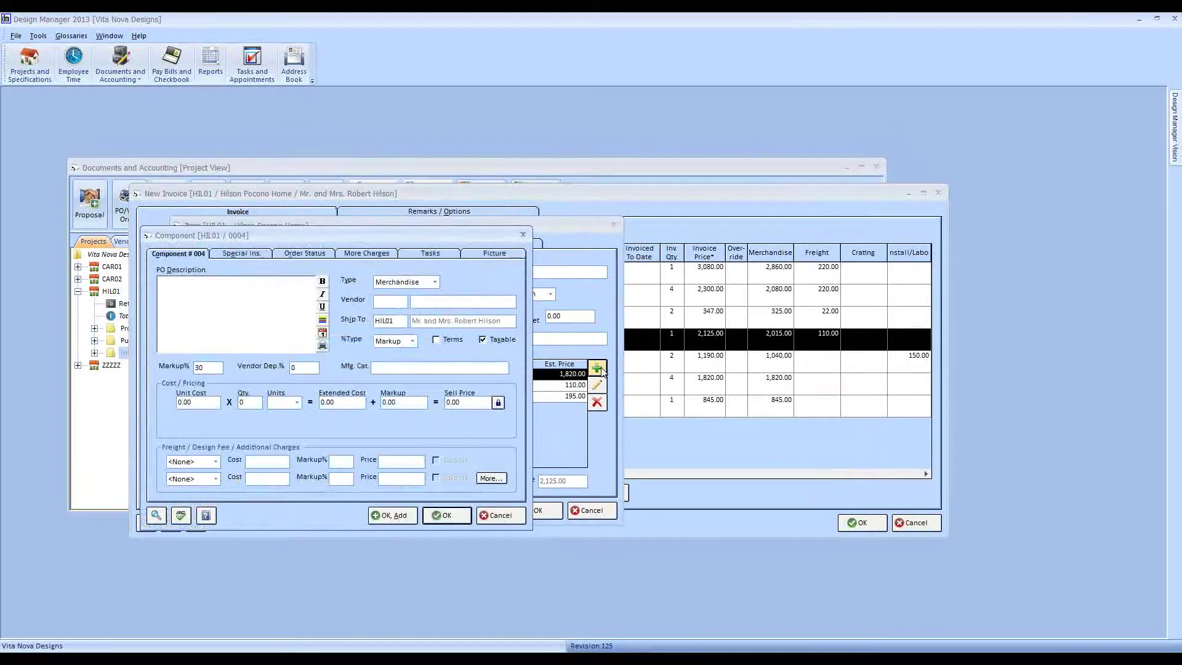
text(installation)
key(Tab)
key(i)
click(202, 403)
text(200)
key(Tab)
click(447, 515)
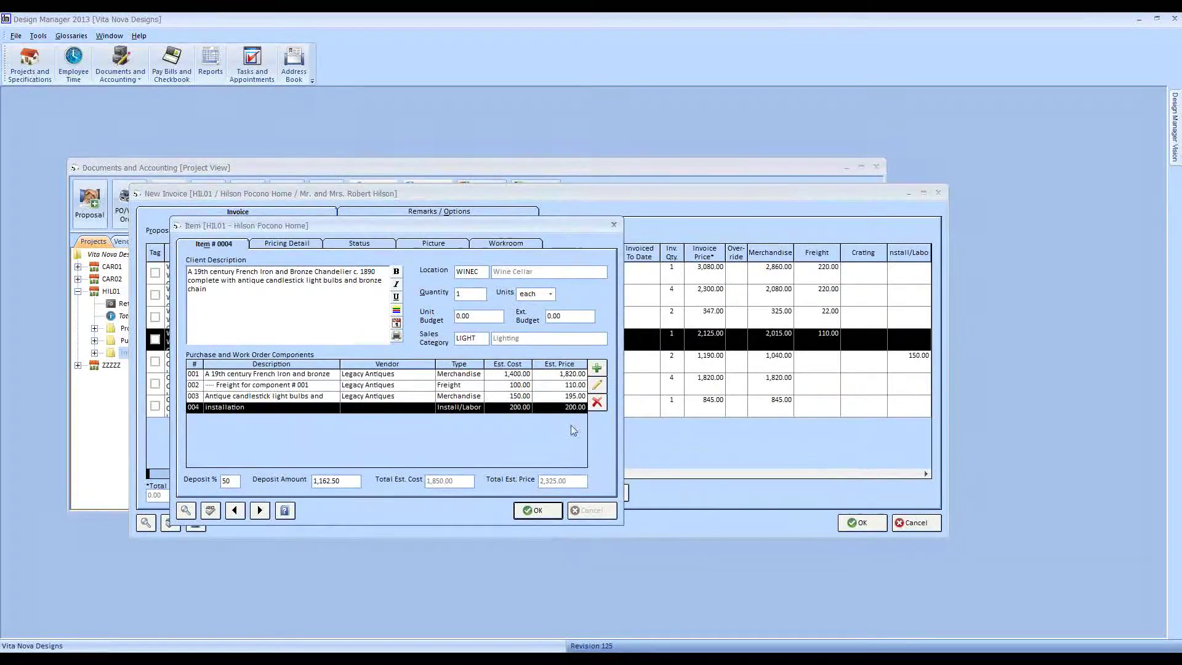
mouse_move(510, 233)
mouse_down()
mouse_move(616, 406)
mouse_move(542, 310)
mouse_move(579, 385)
mouse_move(525, 324)
mouse_move(501, 251)
mouse_up()
key(Return)
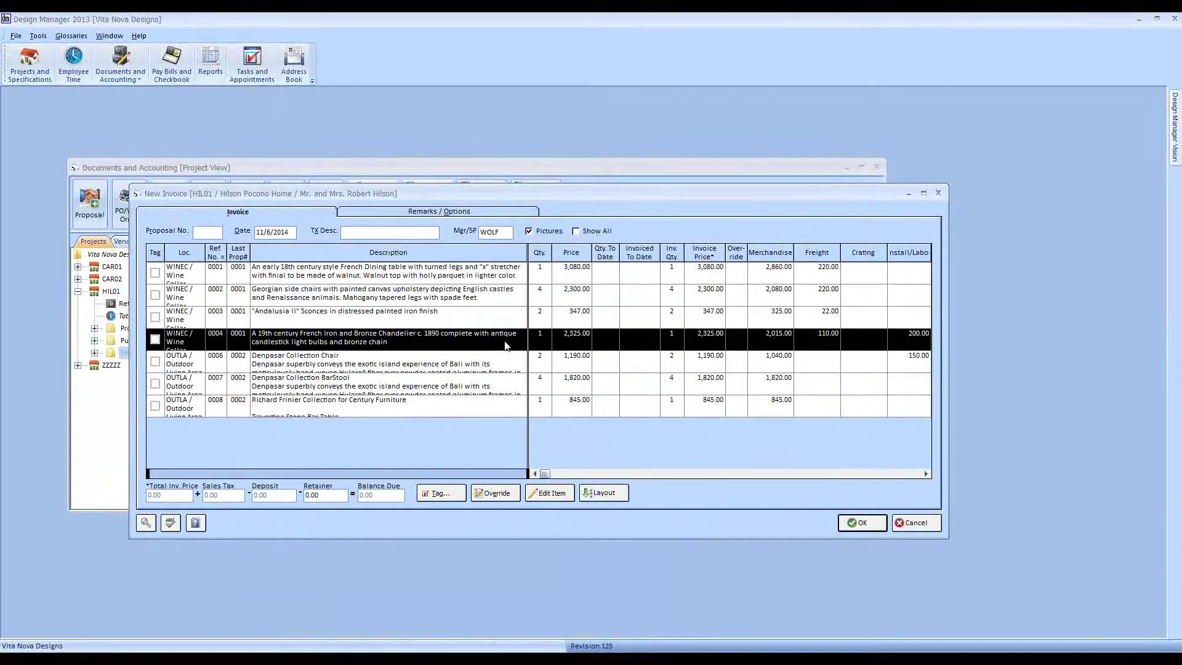
click(573, 338)
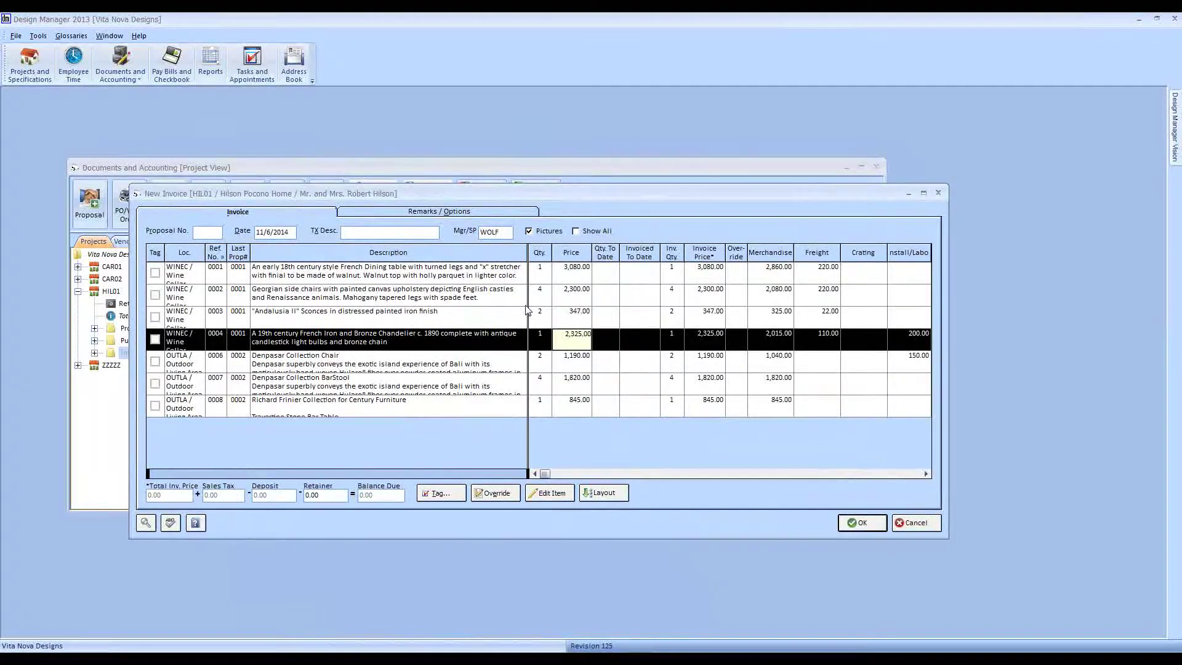
key(Return)
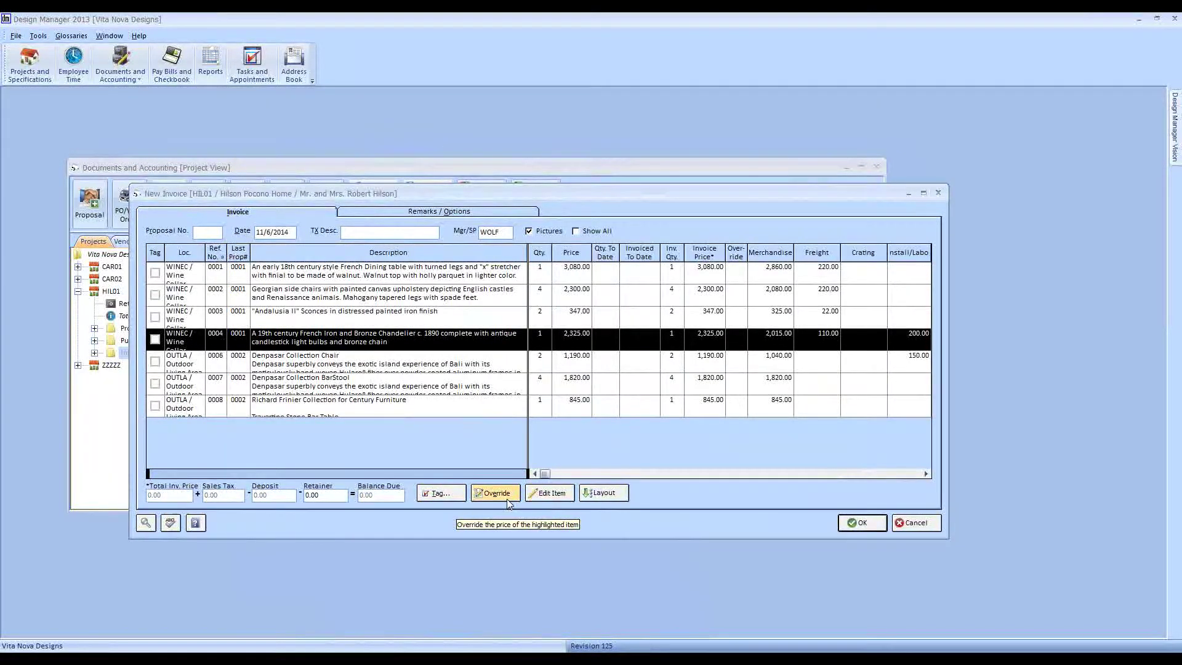
- Override the invoice price of the Denpasar Collection BarStool, item 0007, with quantity 2 and a merchandise price of 910
click(306, 392)
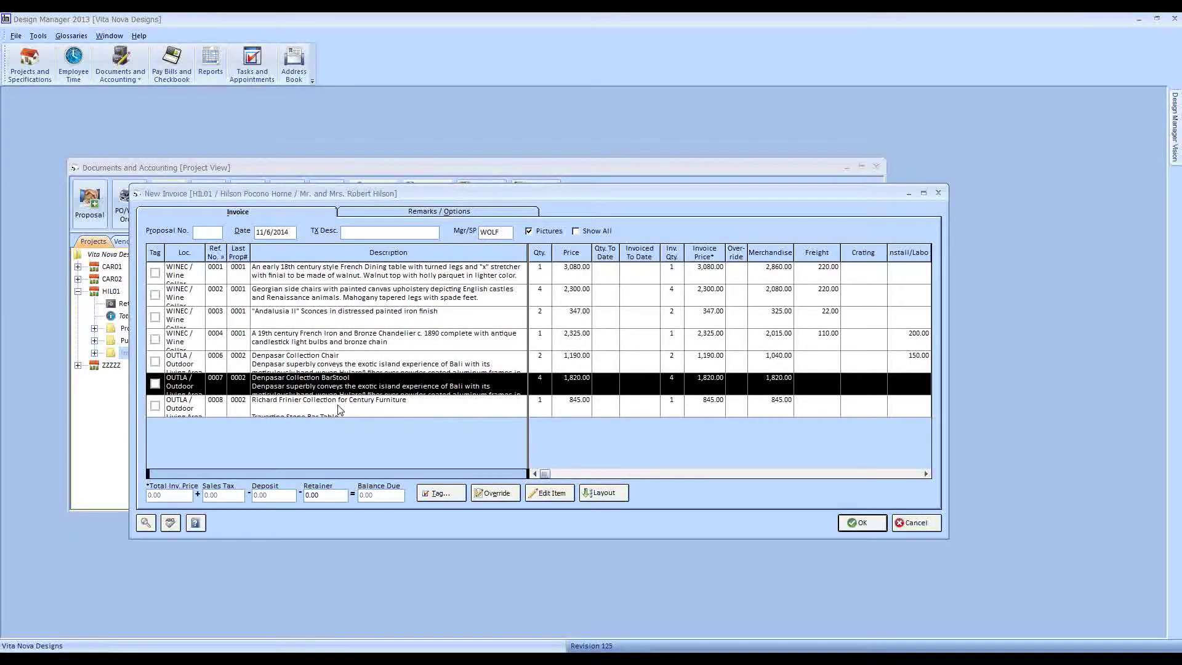
click(488, 496)
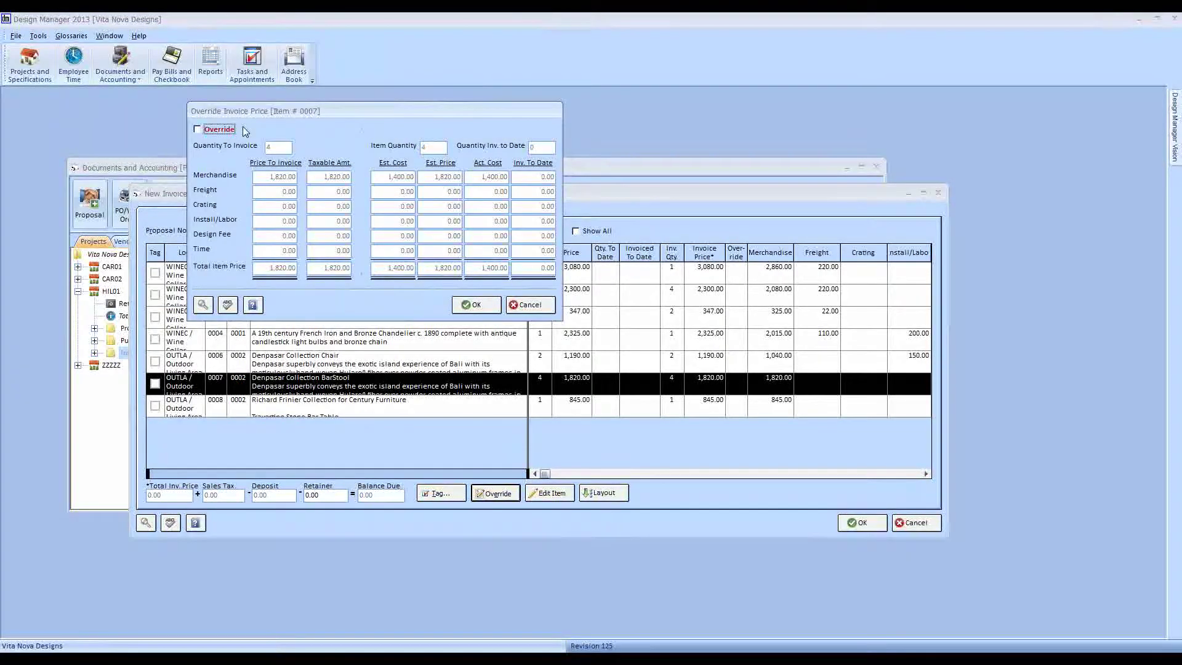
click(219, 130)
click(274, 149)
text(2)
drag(267, 177, 300, 178)
text(910)
key(Tab)
click(476, 304)
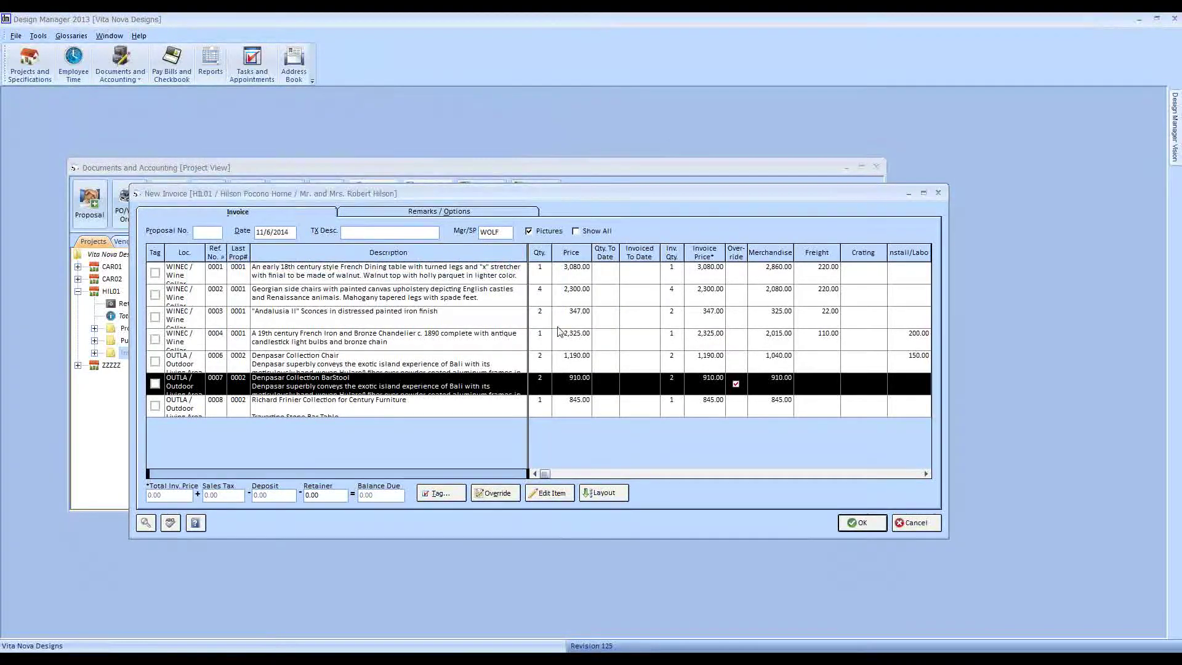
- Remove the invoice price override from the Denpasar Collection BarStool, item 0007
click(590, 382)
click(536, 392)
click(496, 493)
click(37, 73)
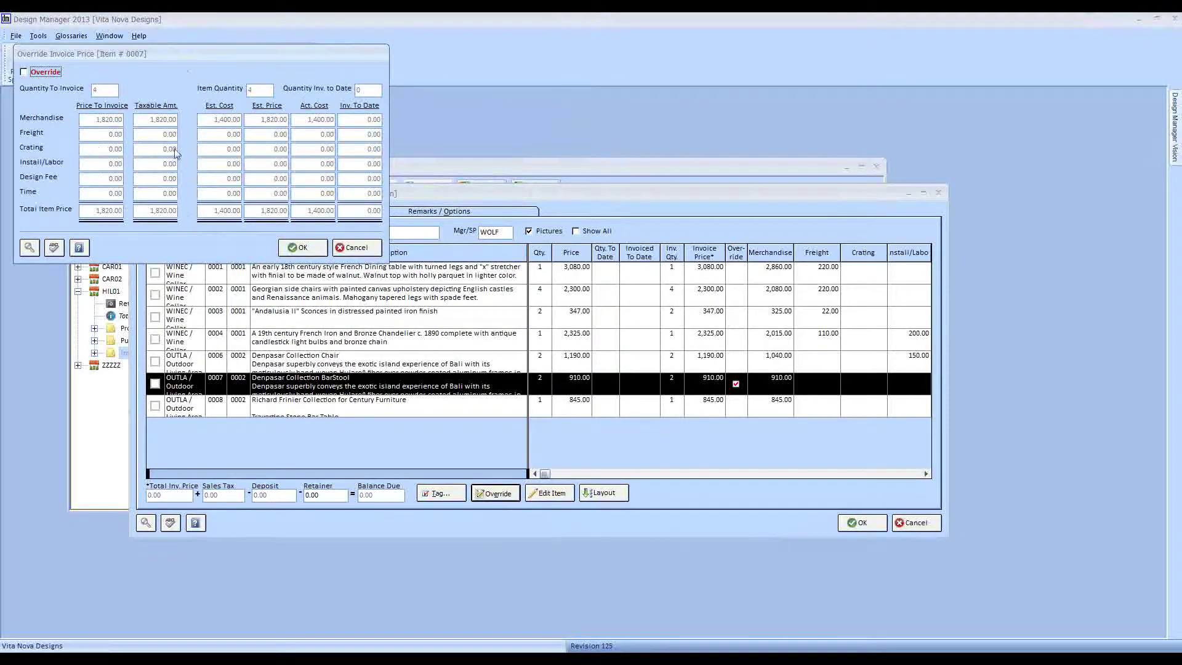
click(302, 247)
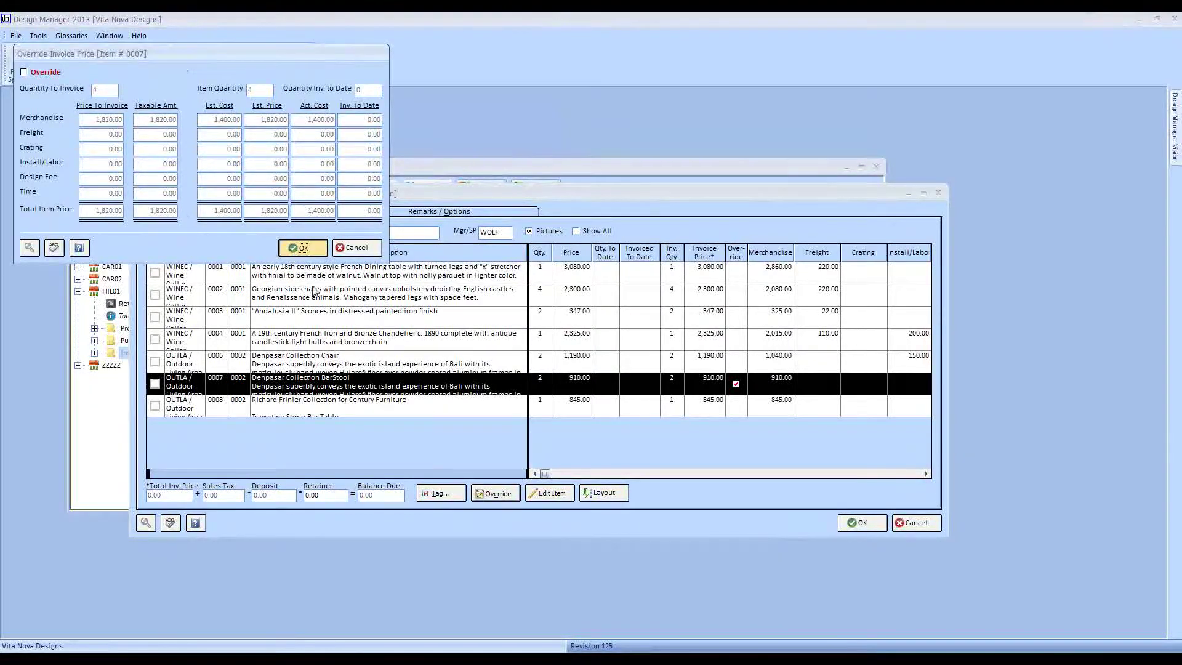
click(579, 409)
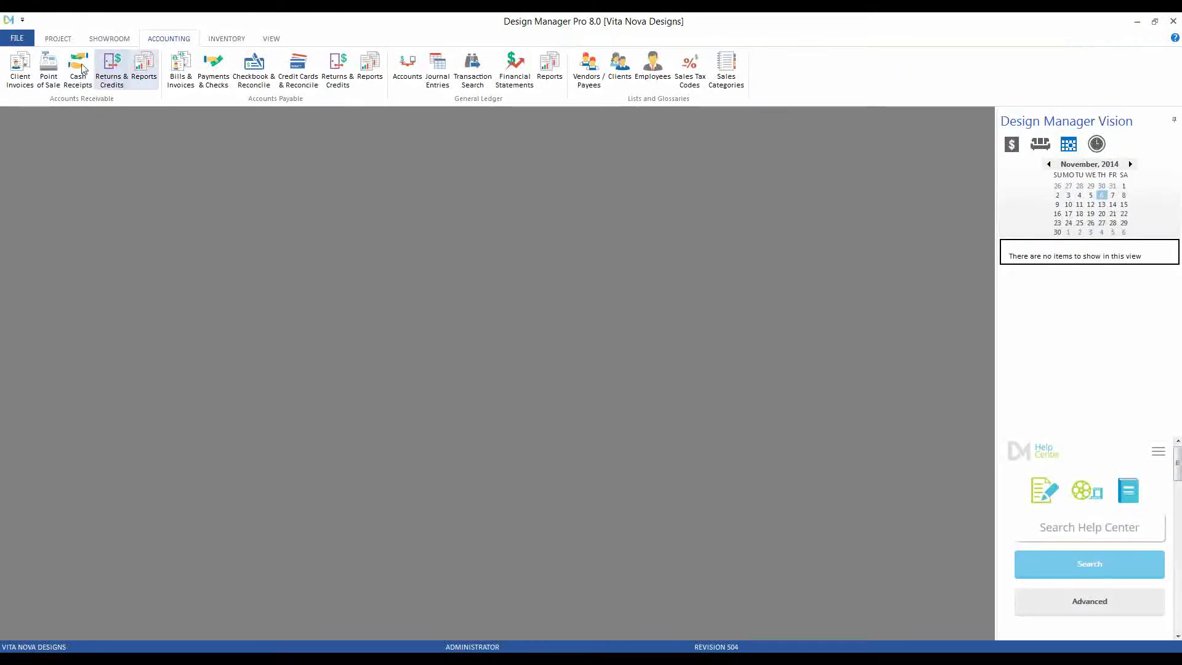
- Switch to Design Manager Pro 8.0 and add a new client invoice for project HIL01
click(20, 68)
click(35, 431)
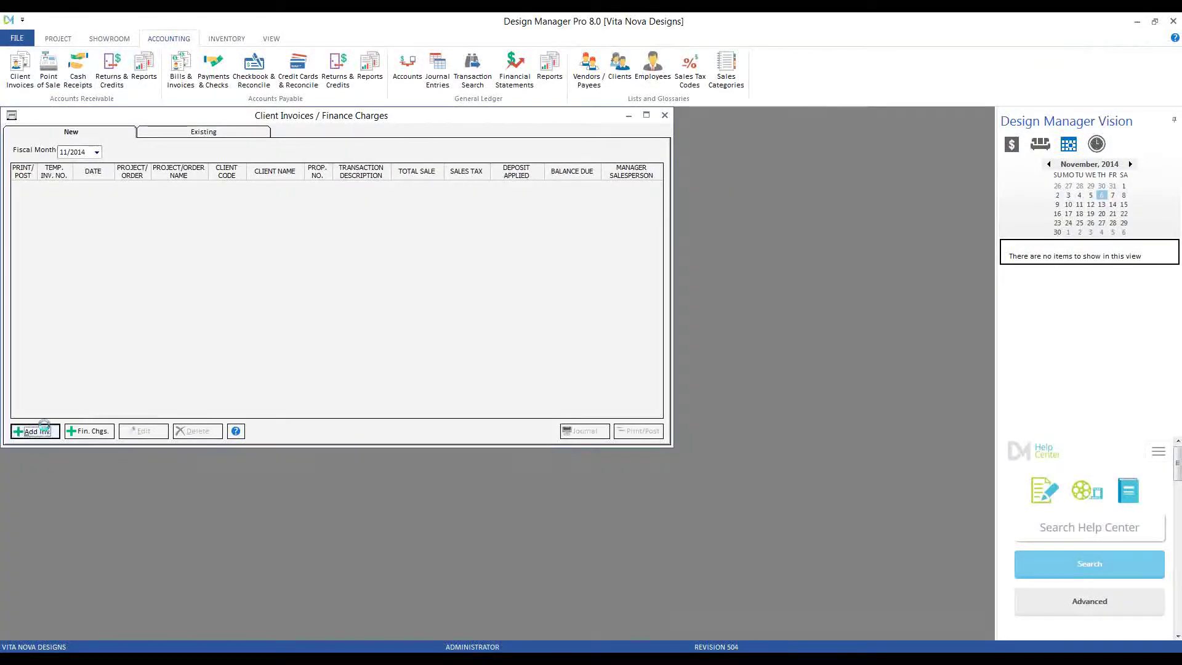
text(HIL01)
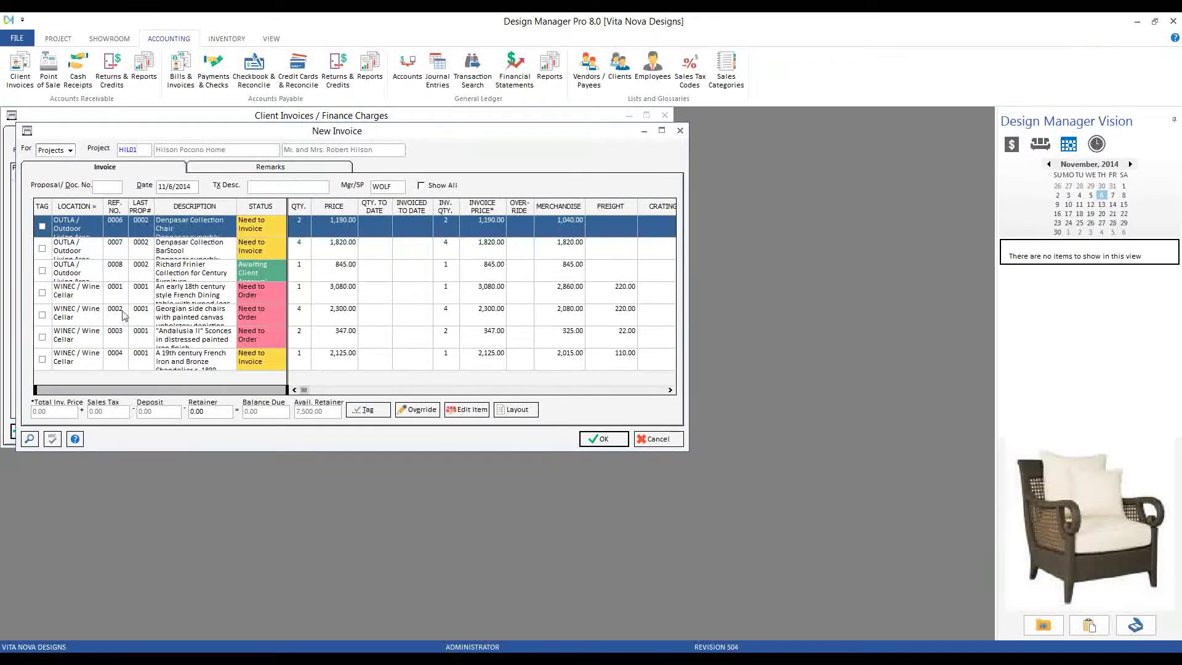
- Try to override the invoice price of the Denpasar Collection BarStool, item 0007, with quantity 2 and prices recalculated to 910
click(117, 246)
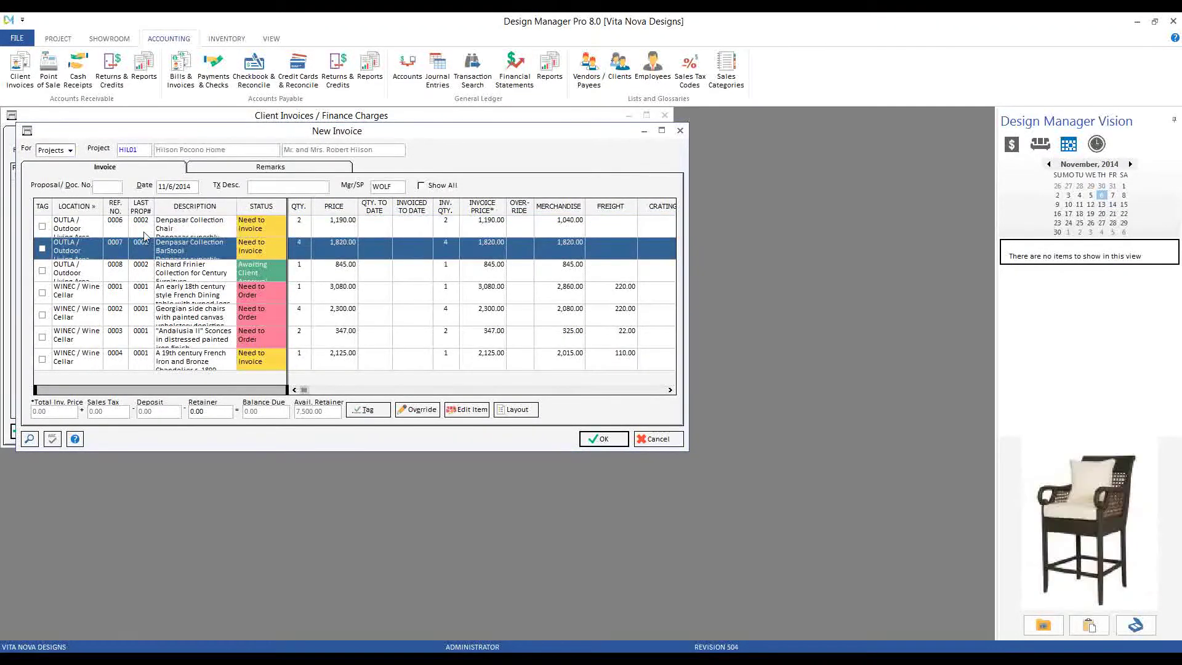
click(420, 409)
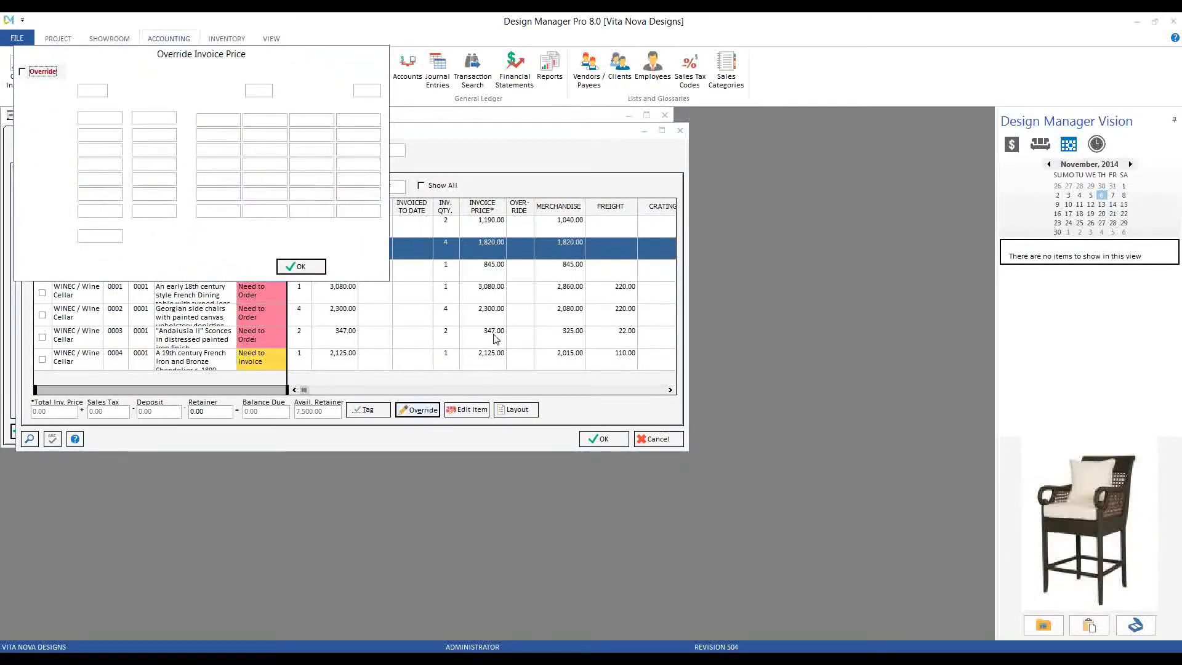
click(143, 157)
text(2)
key(Tab)
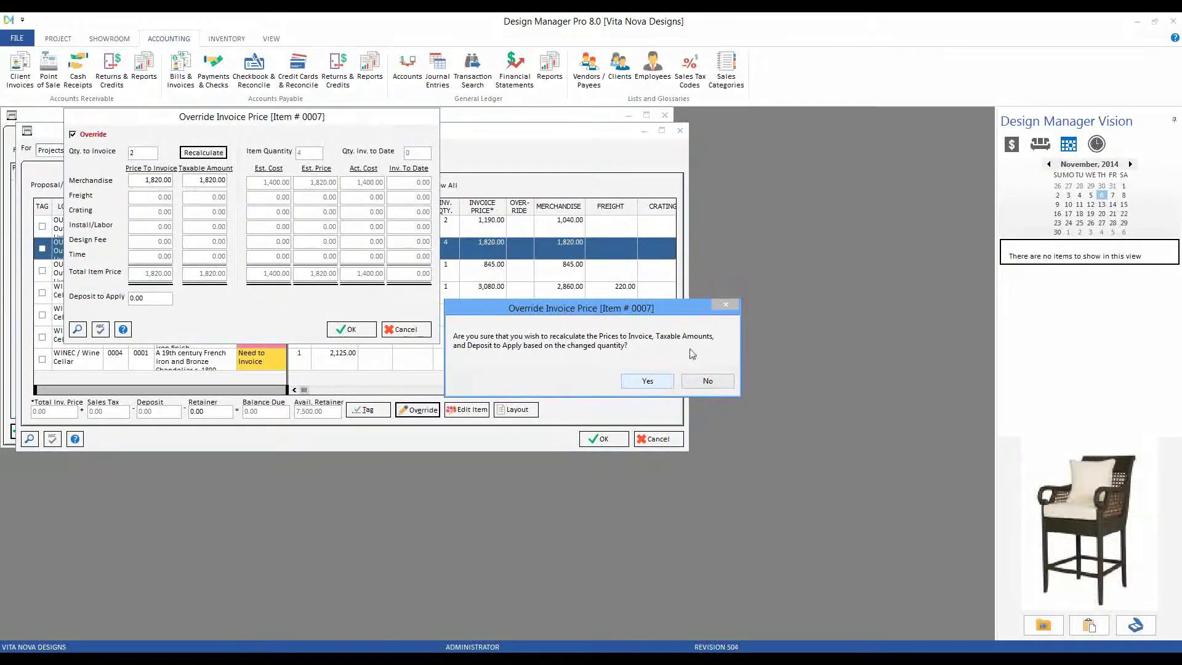
click(647, 382)
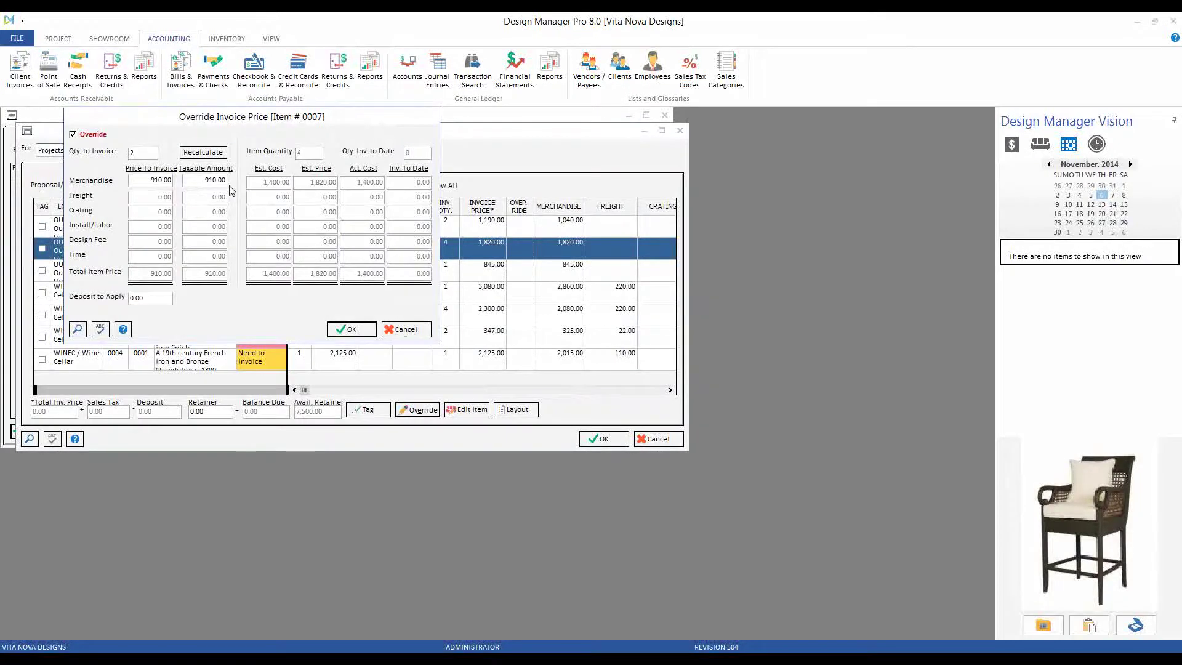
drag(169, 116, 179, 127)
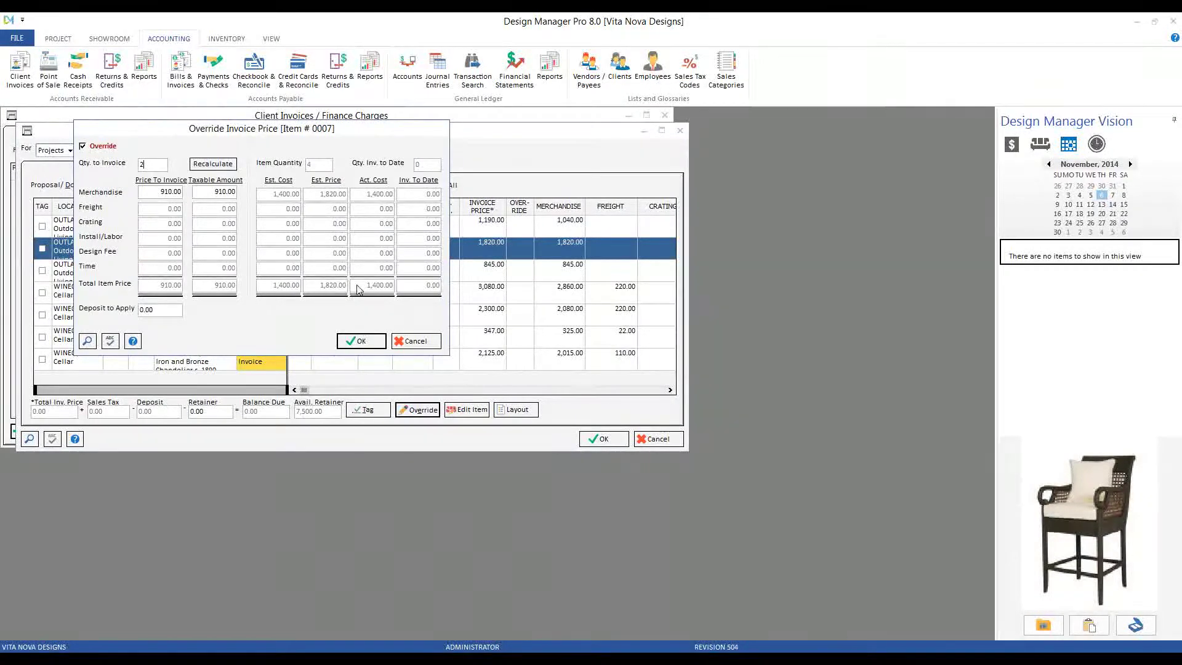
click(431, 342)
click(603, 438)
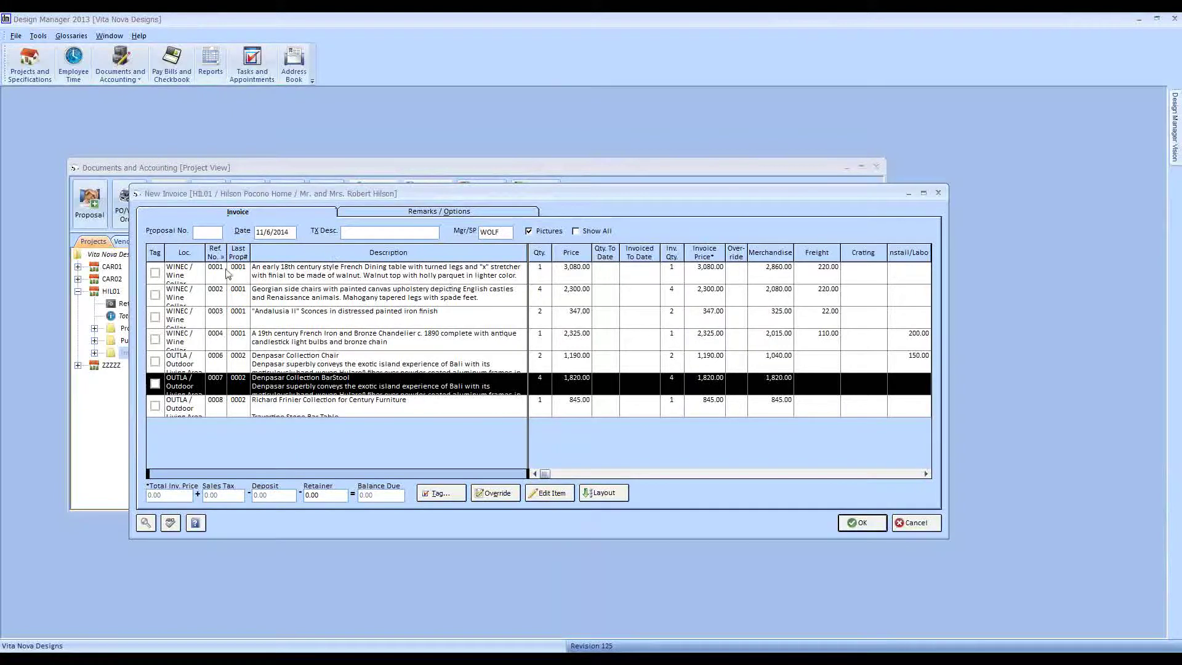
- Switch to Design Manager 2013 and tag the four Wine Cellar items, 0001 to 0004, for the new HIL01 invoice
click(156, 273)
click(156, 295)
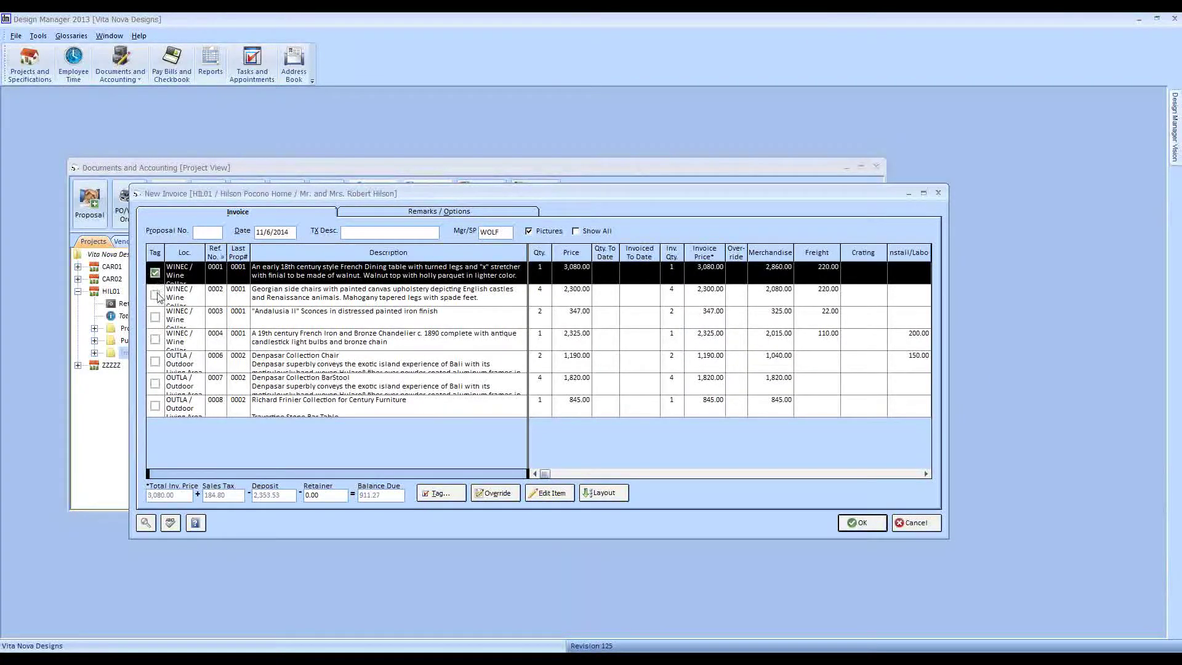
click(154, 318)
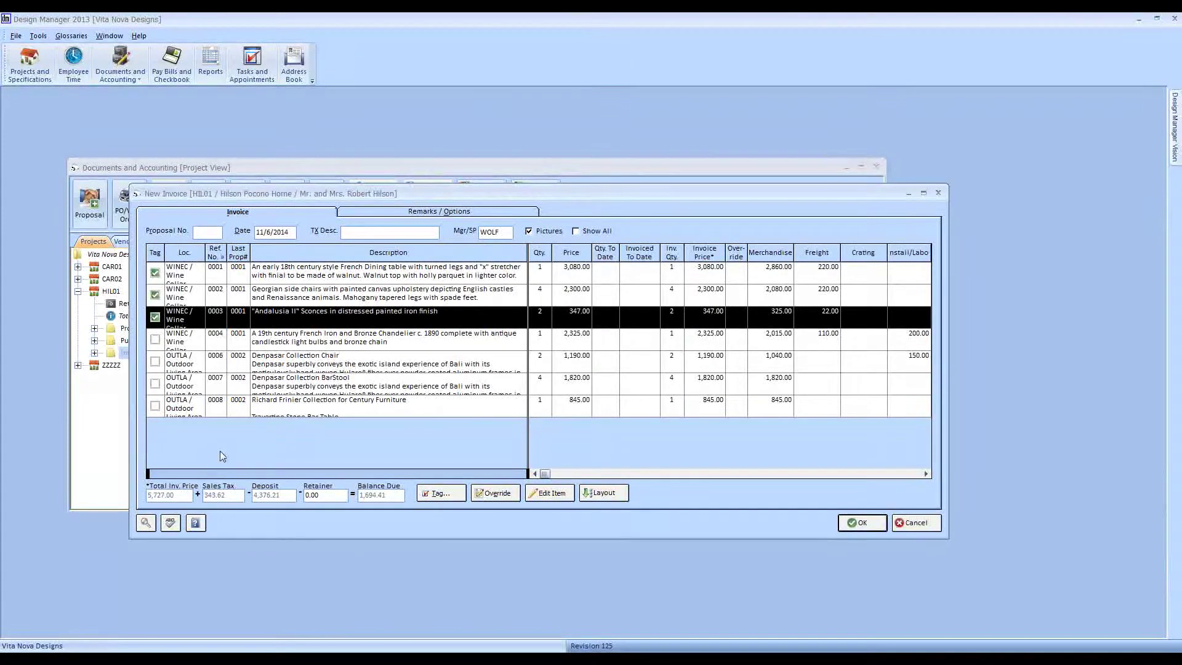
click(155, 339)
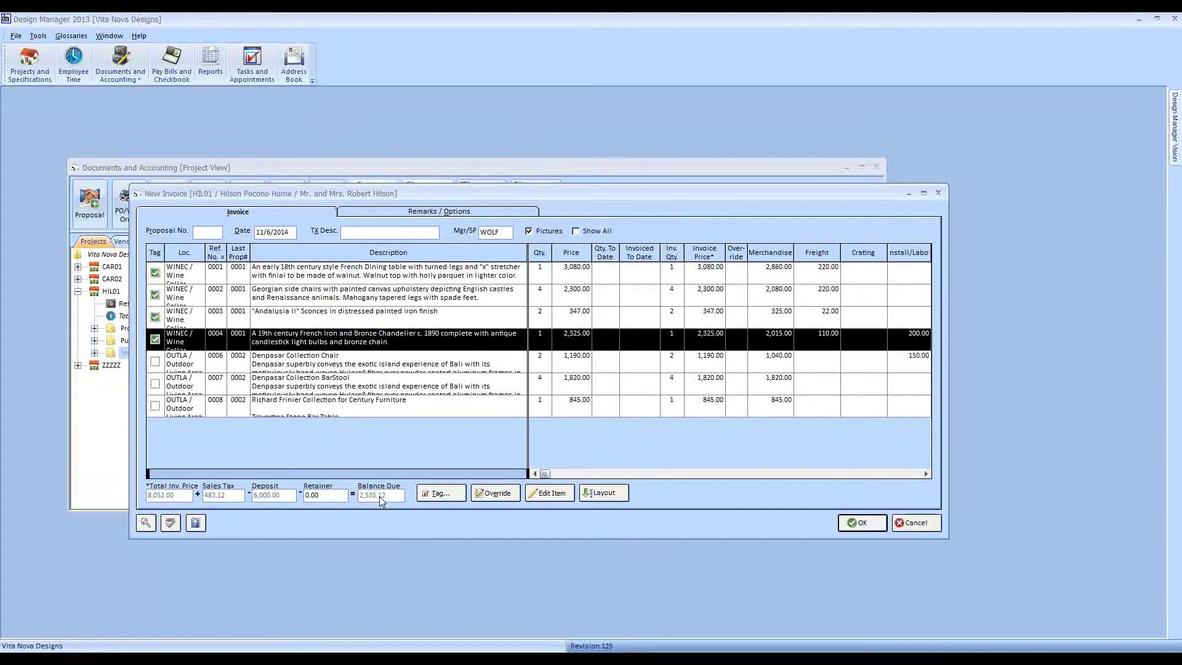
double_click(334, 497)
click(31, 66)
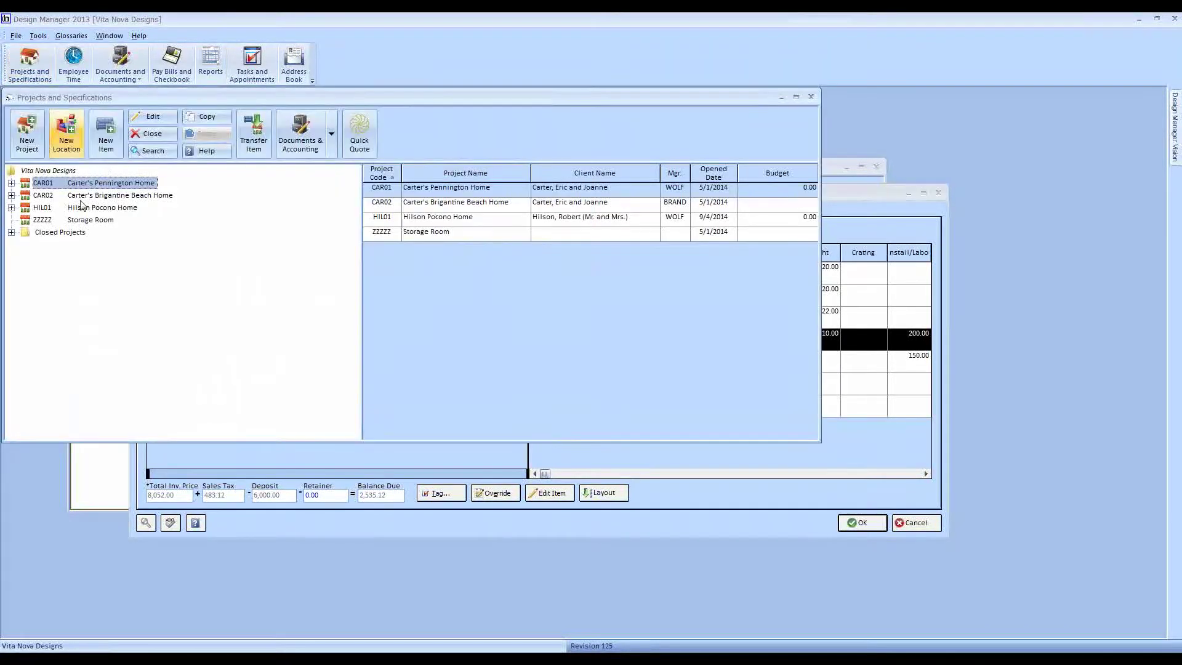
click(102, 207)
click(149, 117)
click(328, 131)
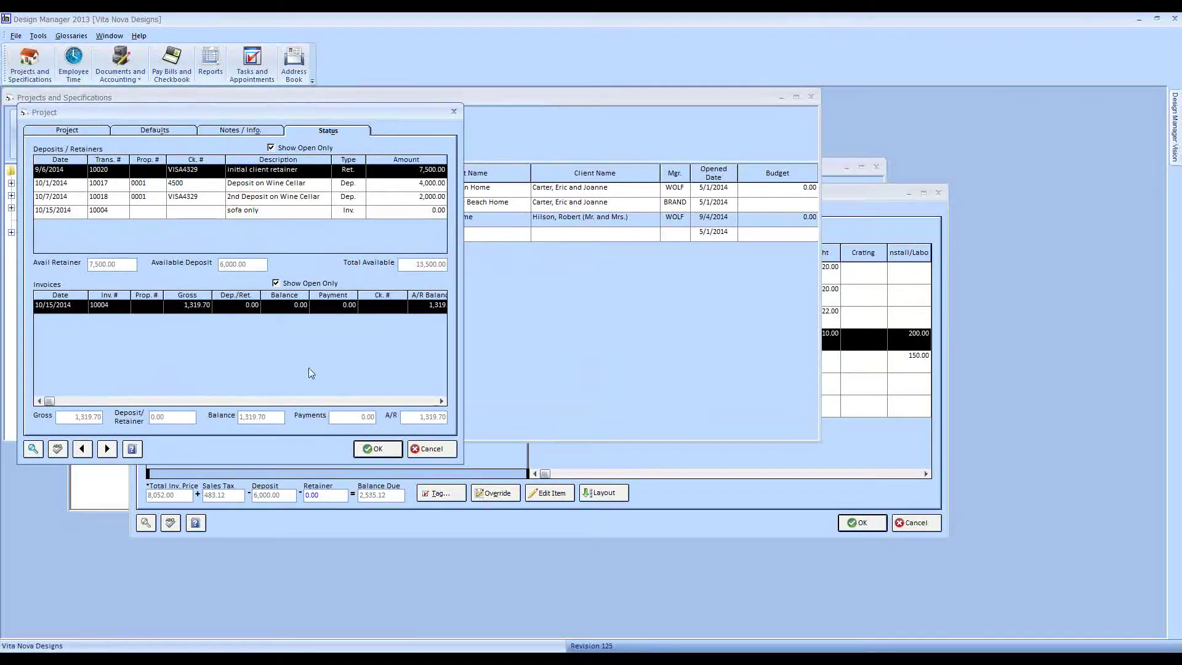
click(437, 456)
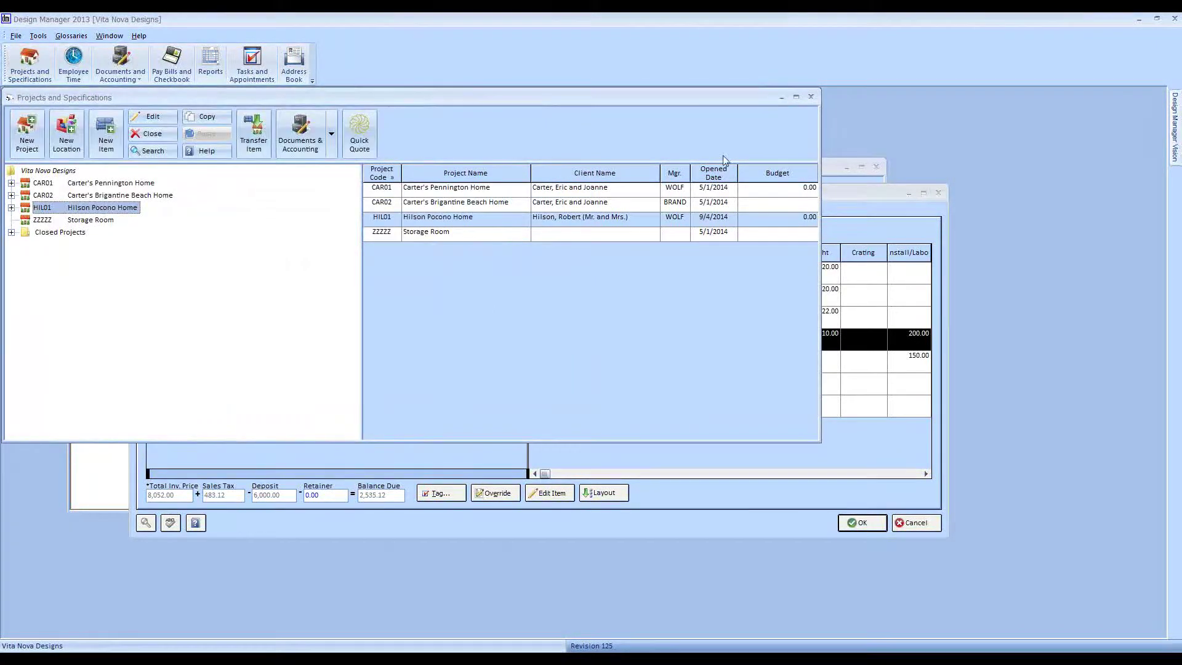
click(811, 97)
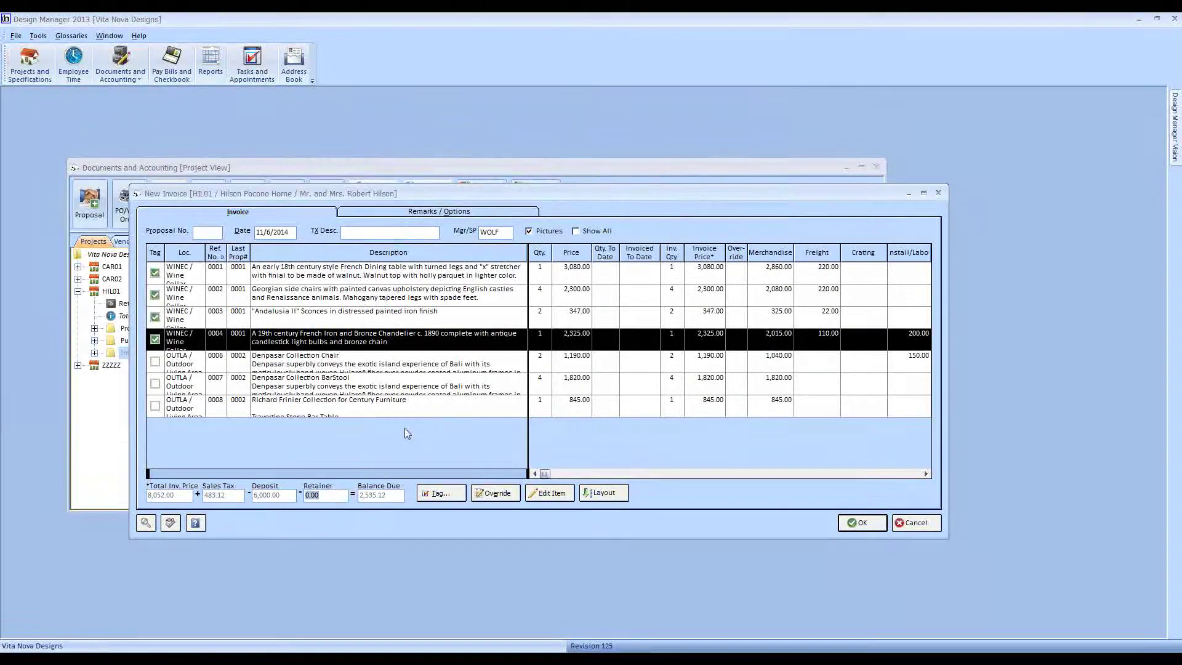
- Try to apply a retainer of 8000 to the new invoice and save it
text(8000)
click(849, 524)
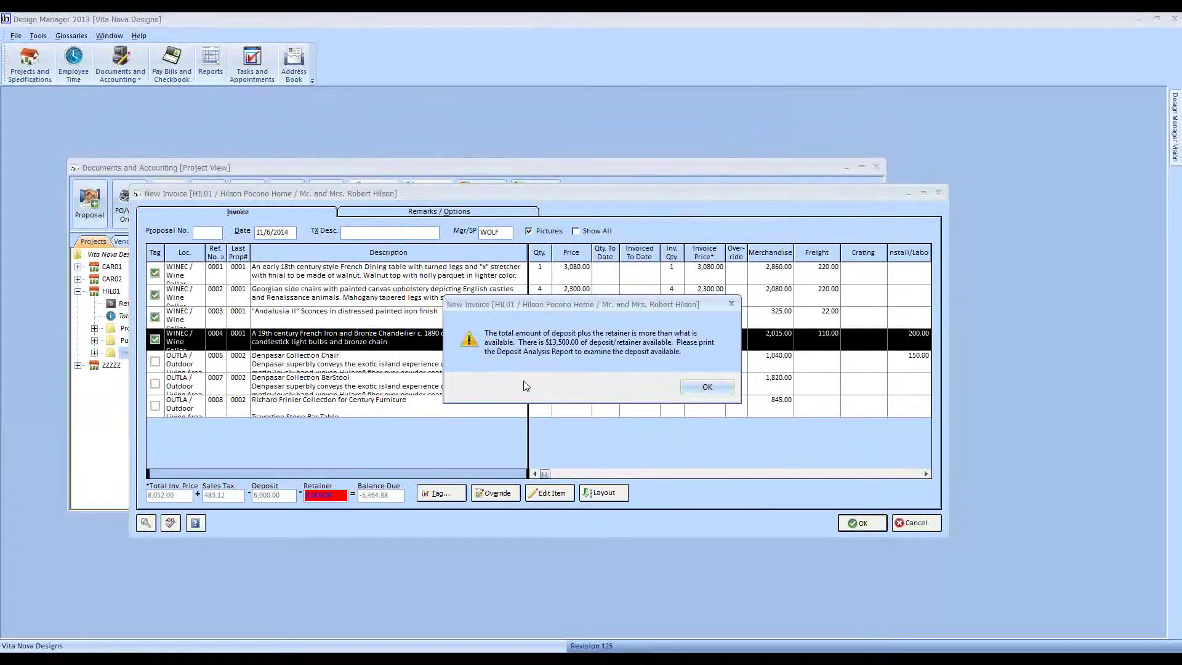
key(Return)
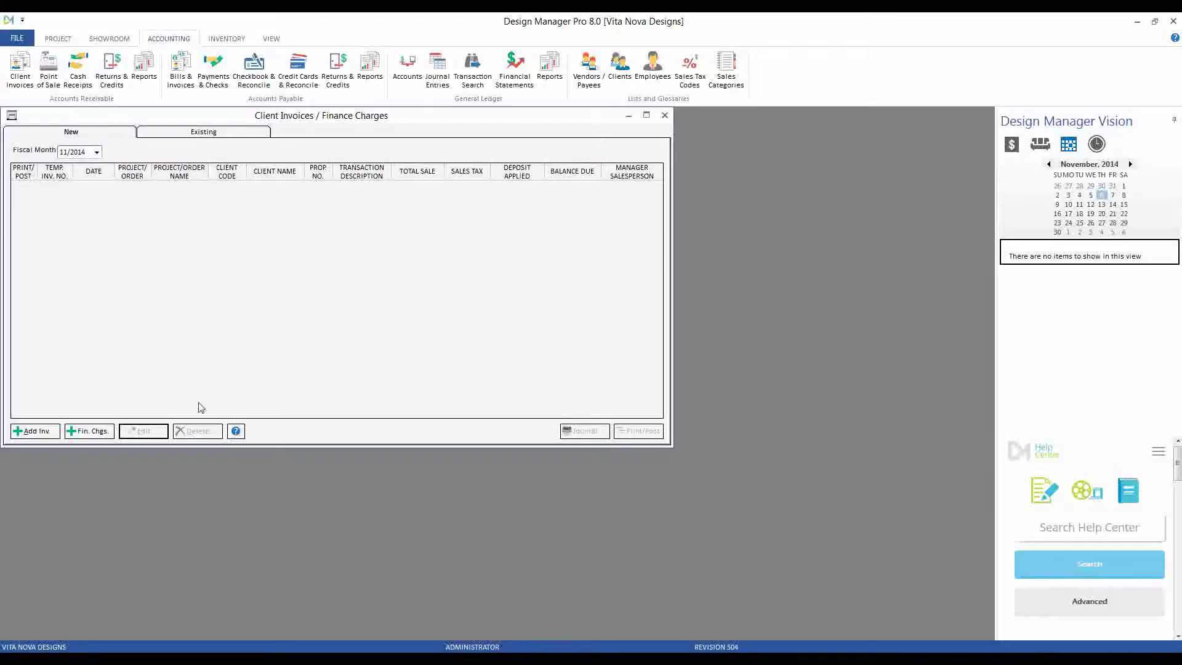
- Switch to Design Manager Pro 8.0, check the available retainer on a new invoice for project HIL01, and cancel the invoice
click(32, 431)
text(HIL01)
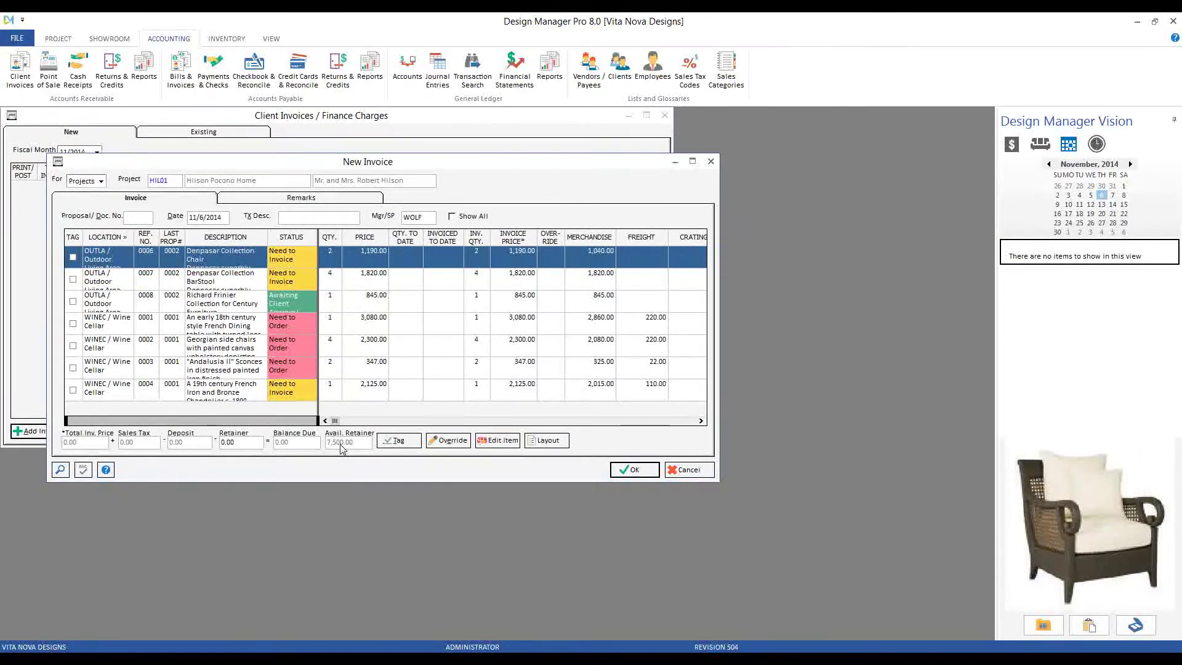
click(684, 470)
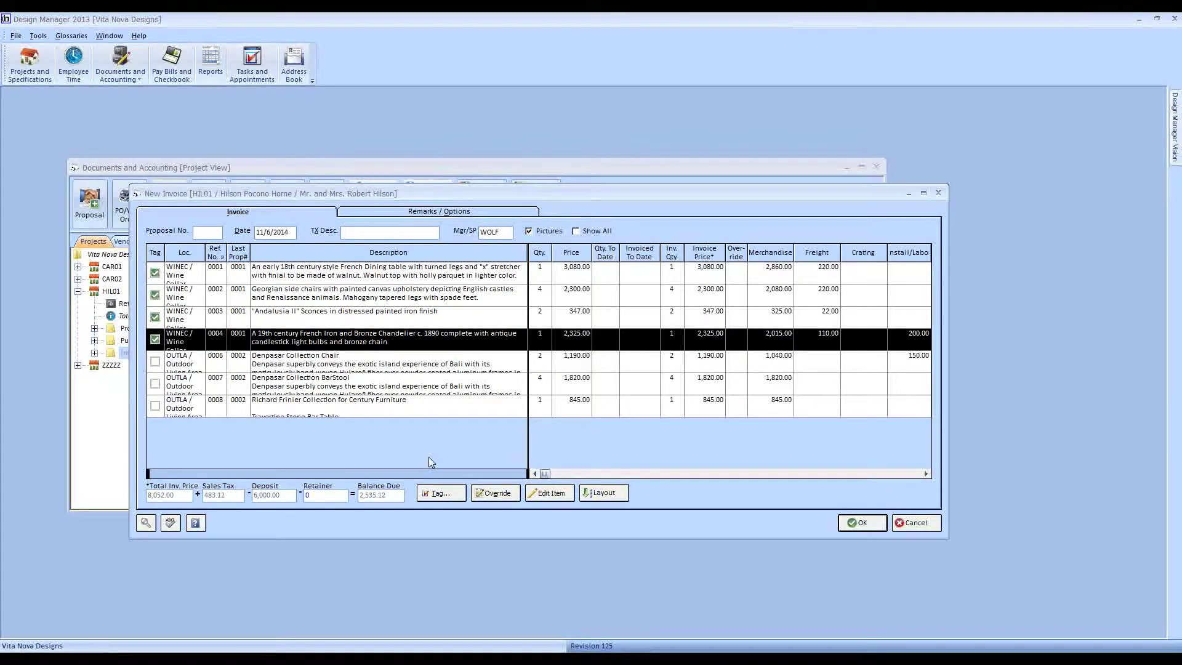
- Switch to Design Manager 2013, tag all not-invoiced items for the HIL01 invoice, and untag them all again
click(426, 494)
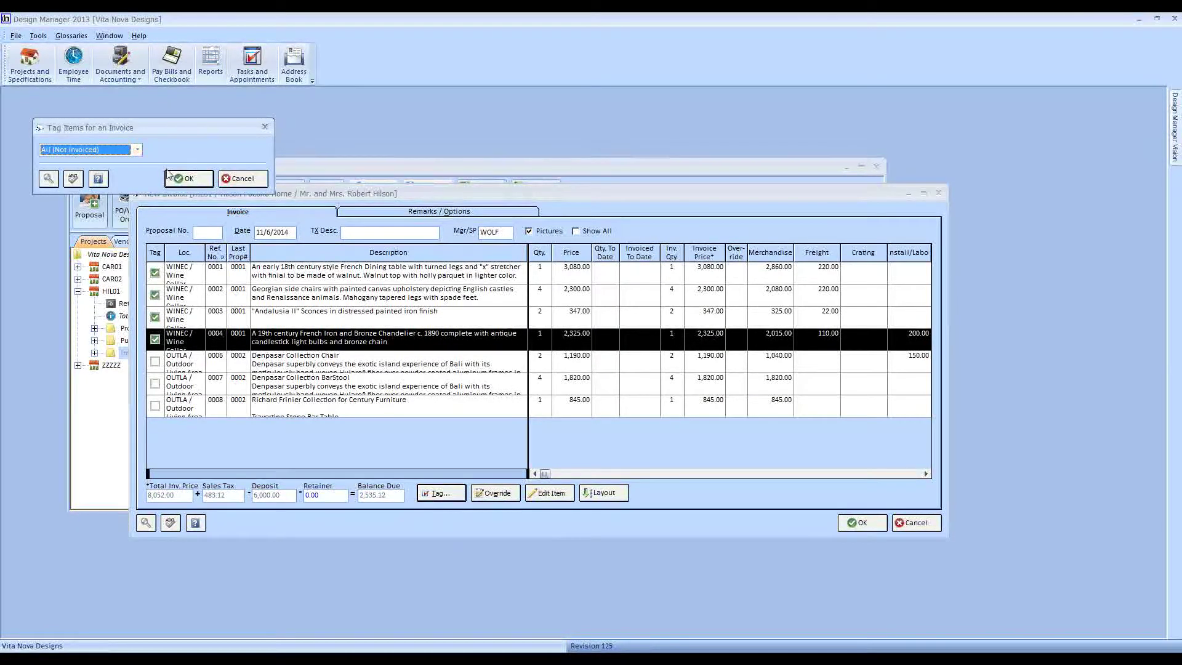
key(Return)
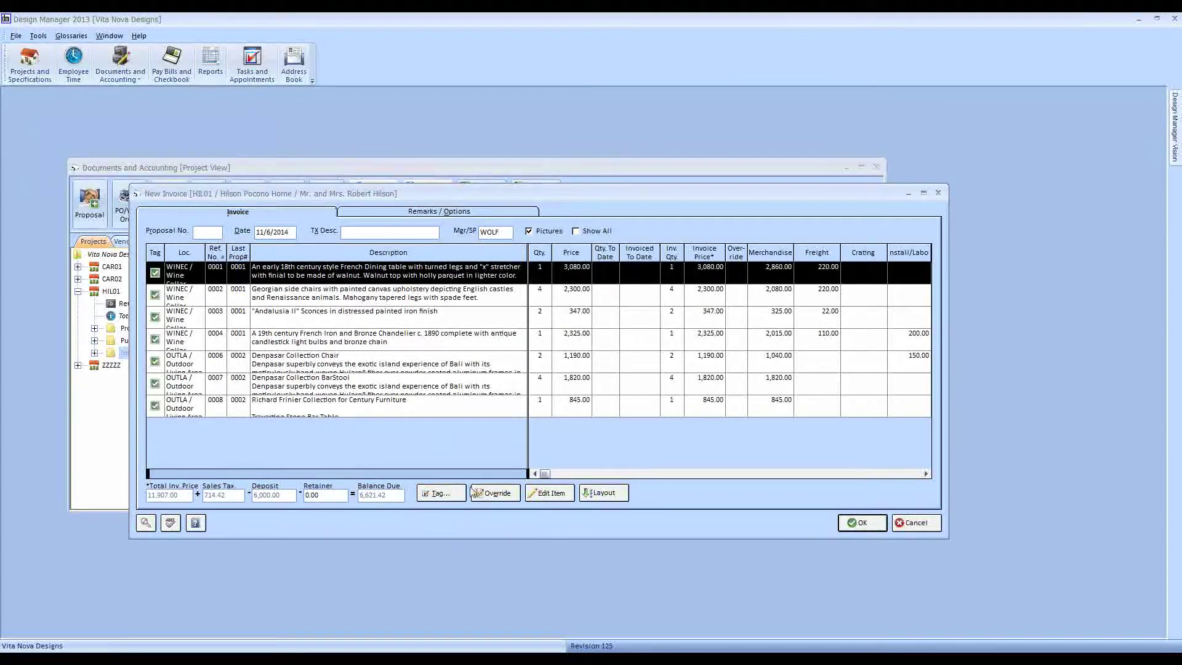
click(448, 496)
click(153, 165)
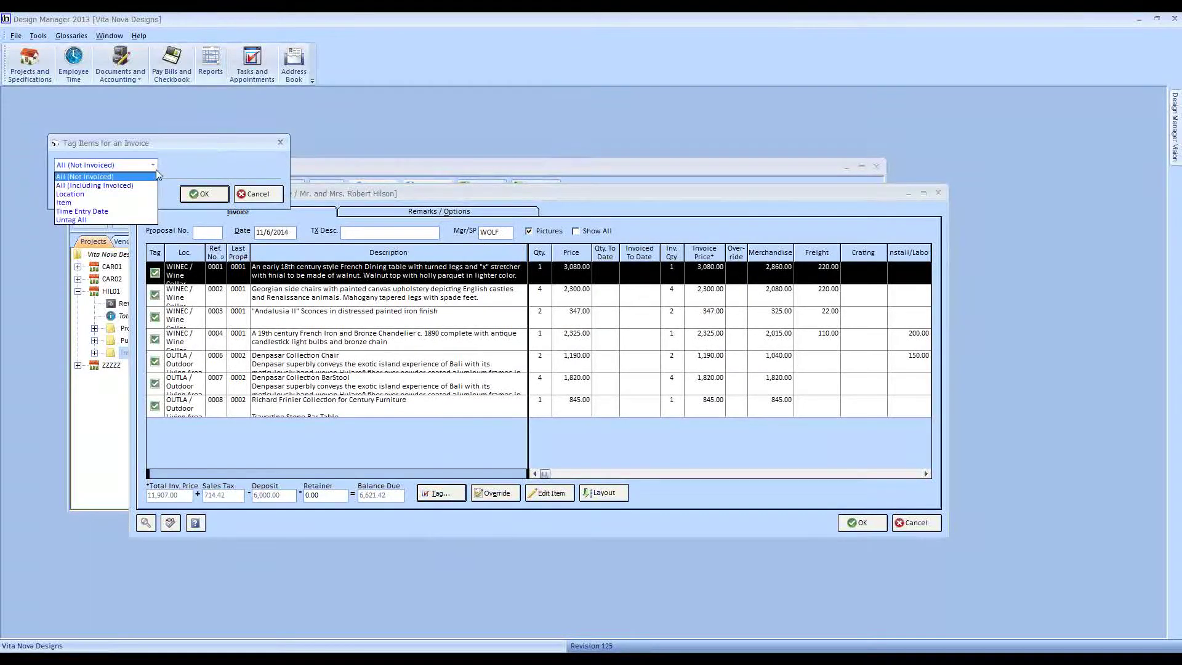
click(99, 220)
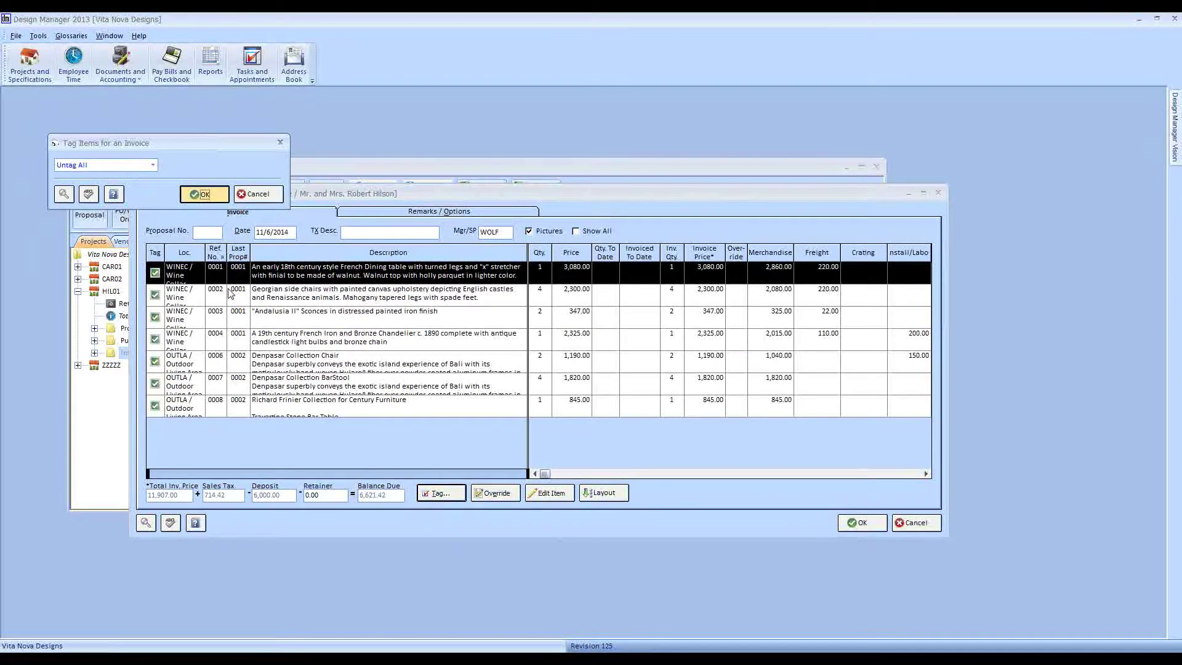
key(Return)
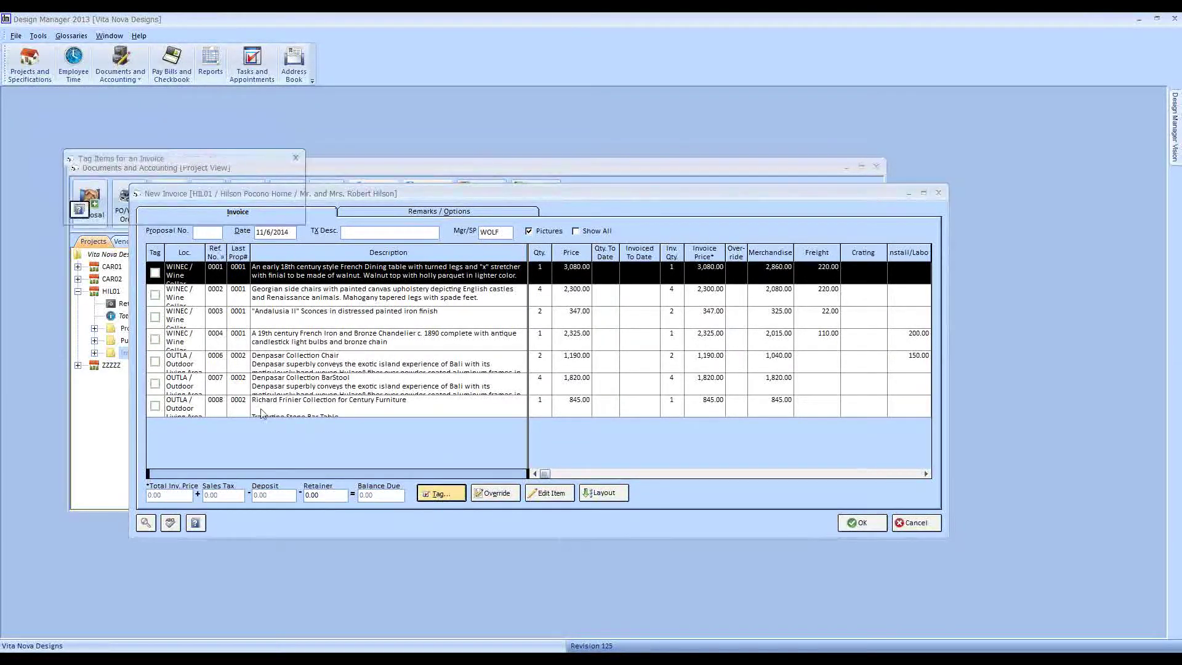
- Tag the invoice items by location, using the Wine Cellar location code WINEC
click(169, 180)
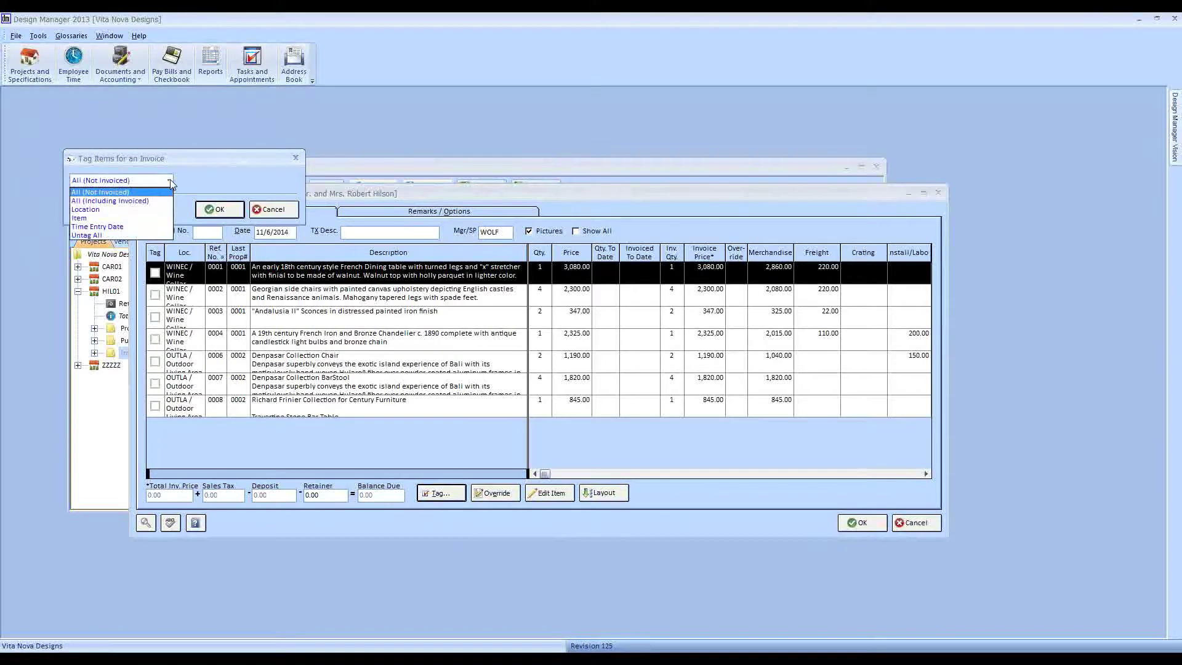
click(92, 210)
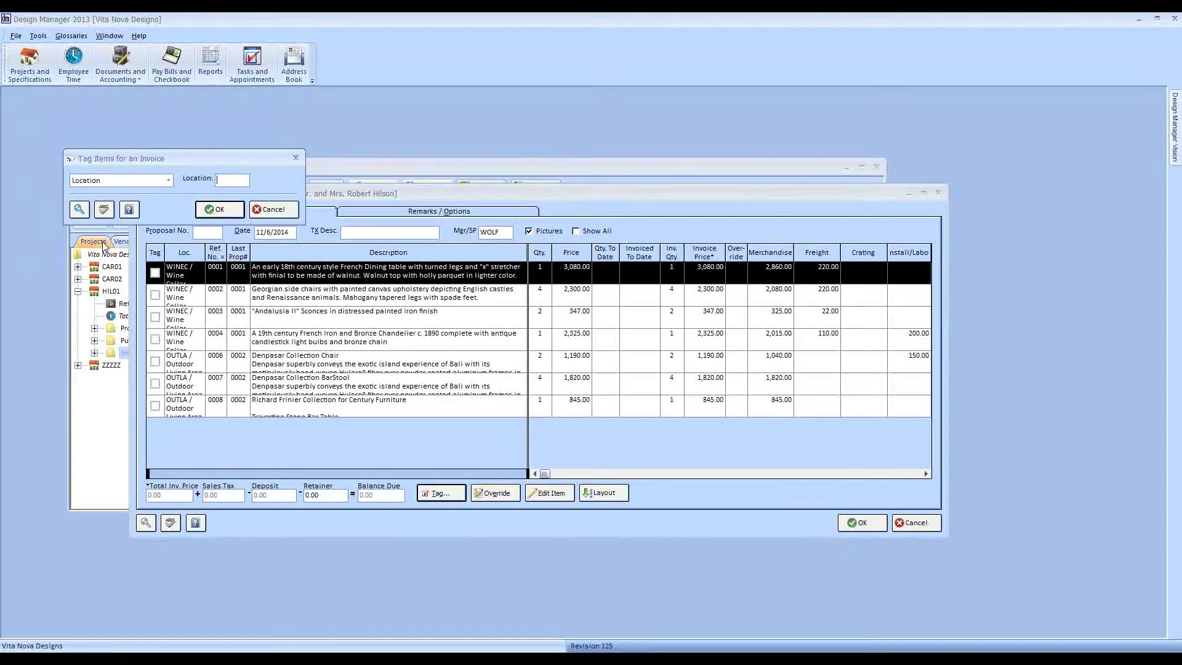
text(WINEC)
key(Return)
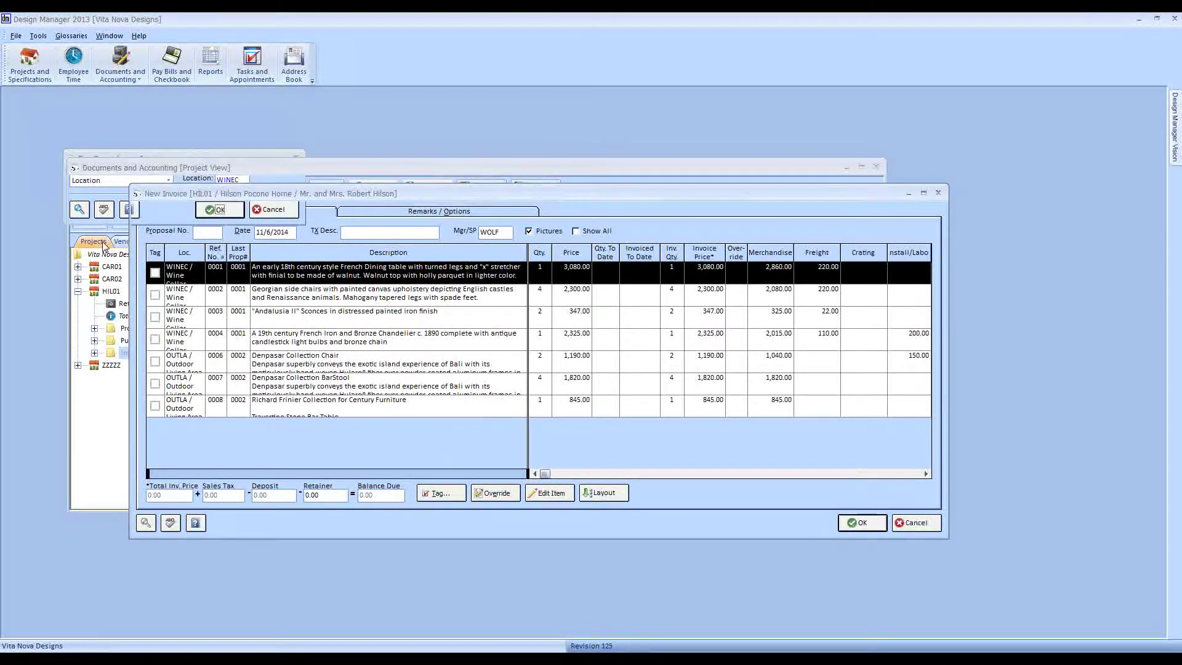
- Tag the Richard Frinier Collection item for the invoice by its item number, 0008
click(441, 492)
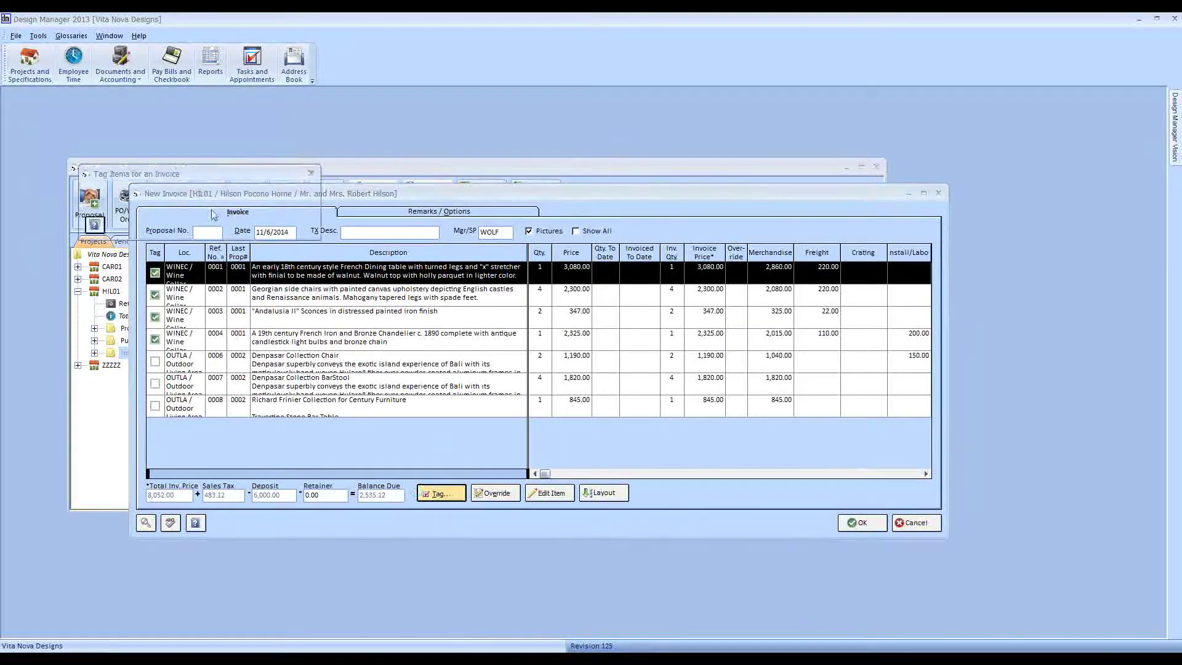
click(184, 195)
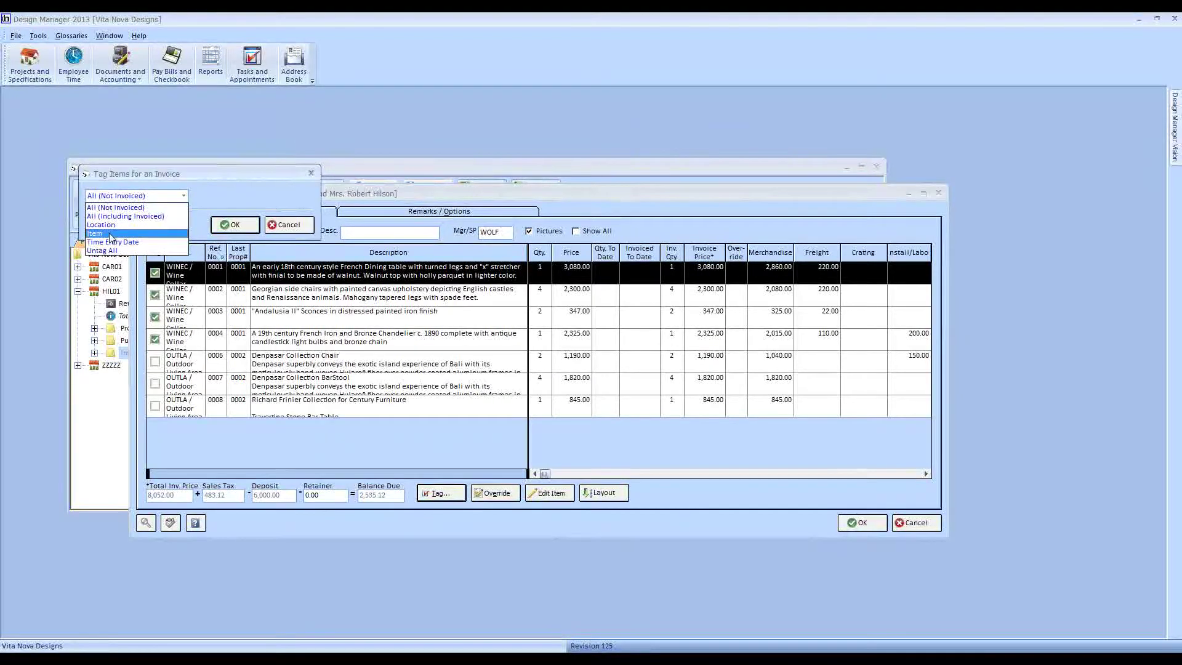
click(101, 226)
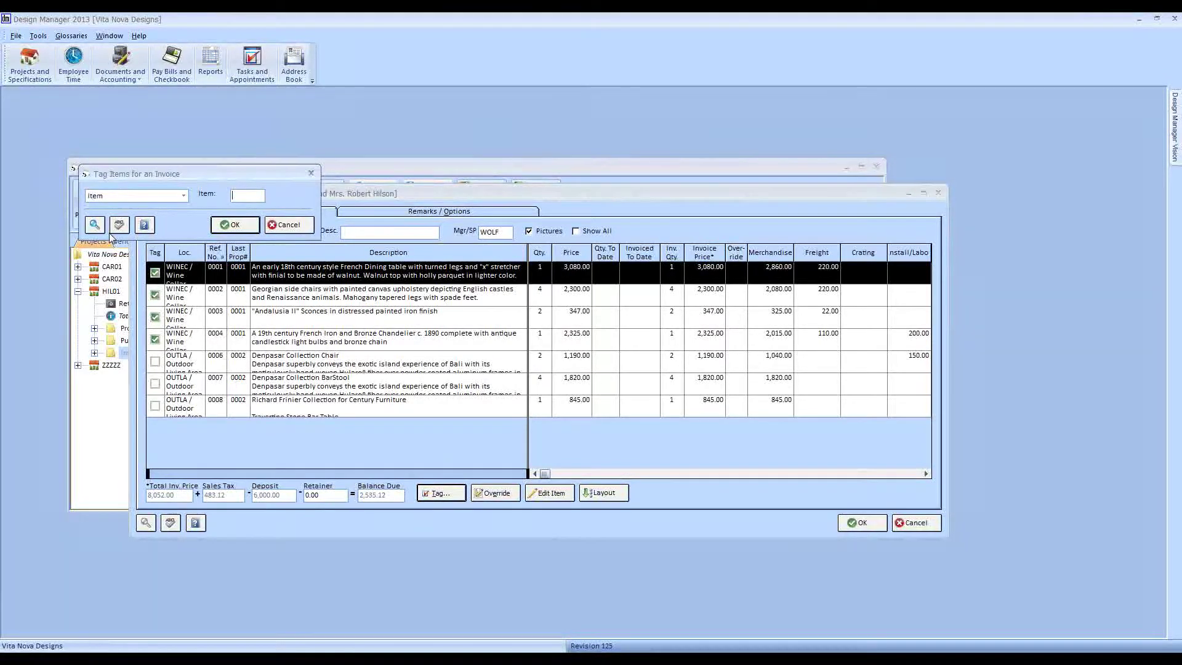
text(0008)
click(95, 225)
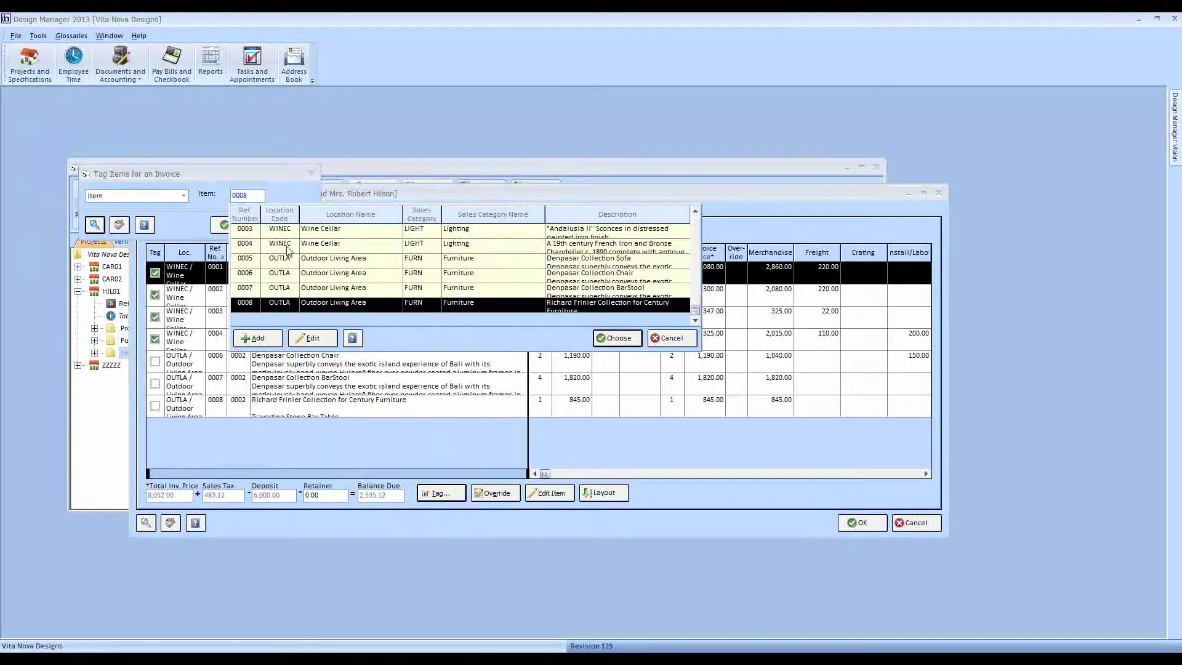
click(669, 338)
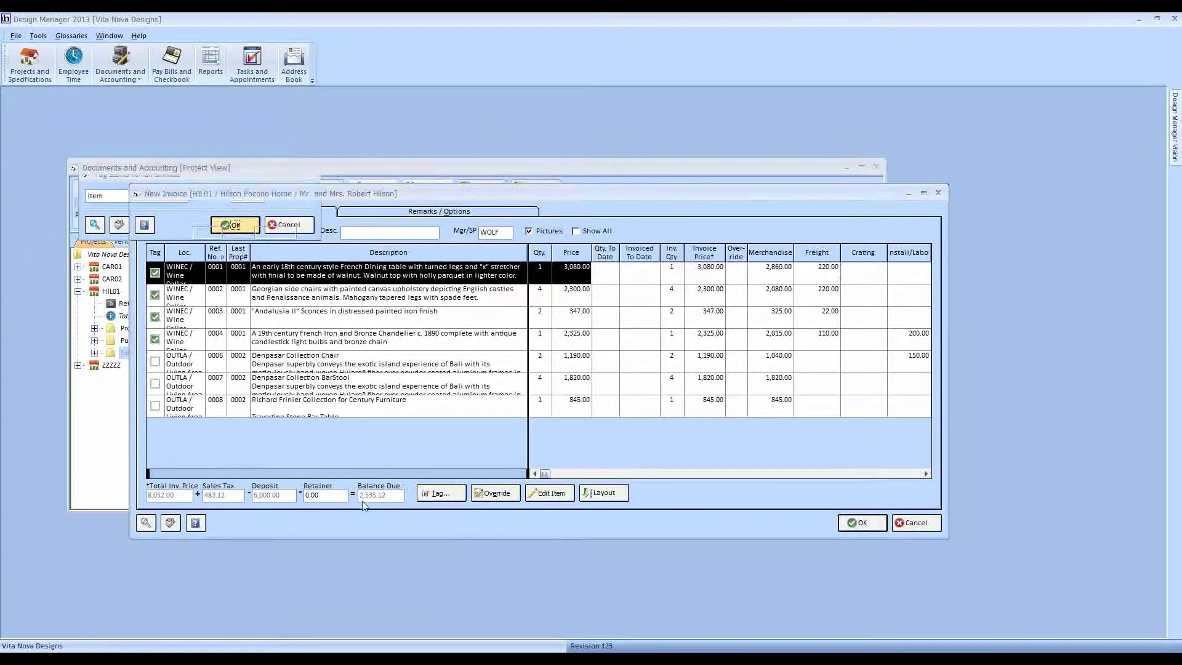
key(Return)
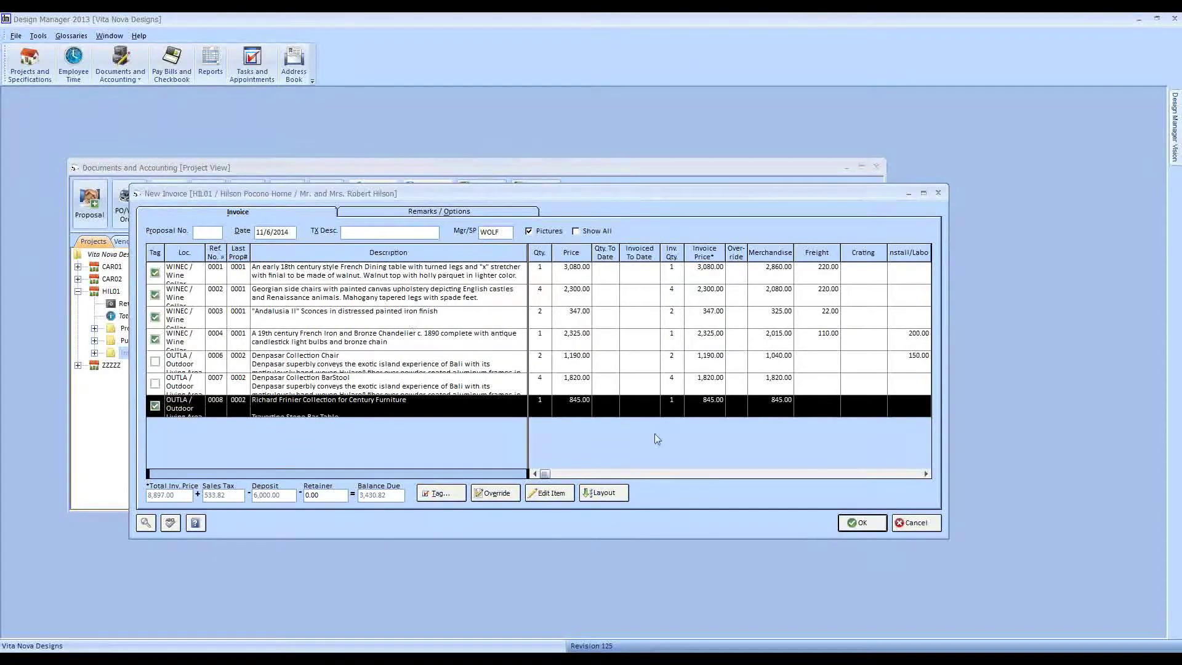
- Open the invoice's item arrangement layout, limit it to tagged items only, and expand all locations
click(616, 495)
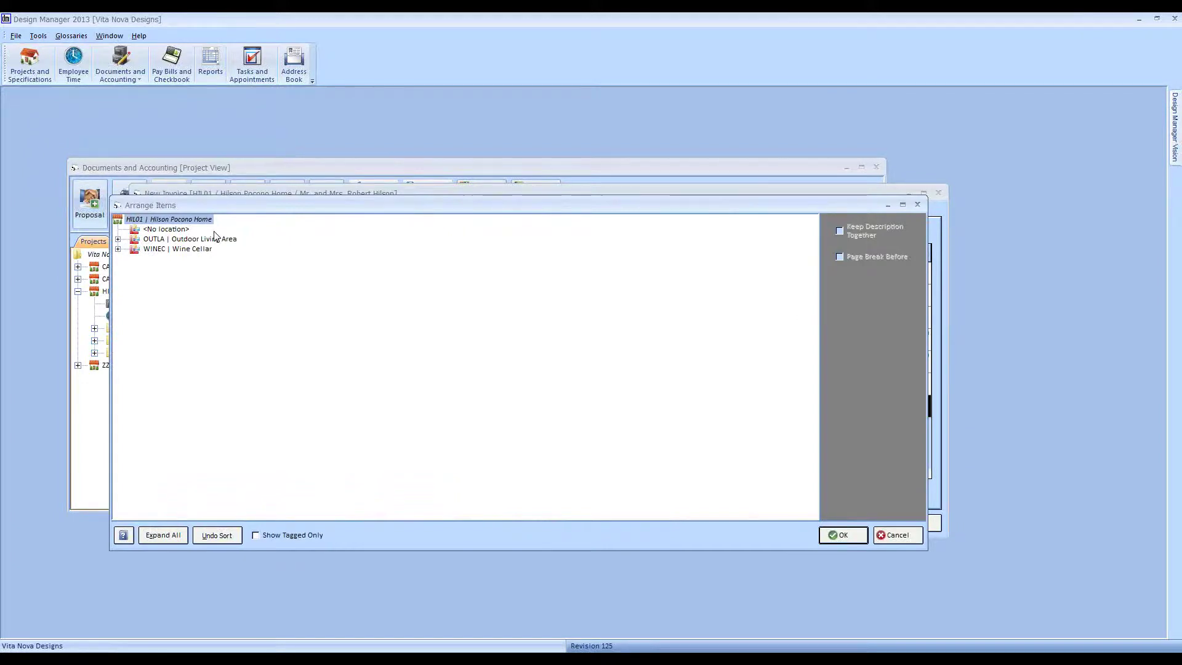
click(185, 537)
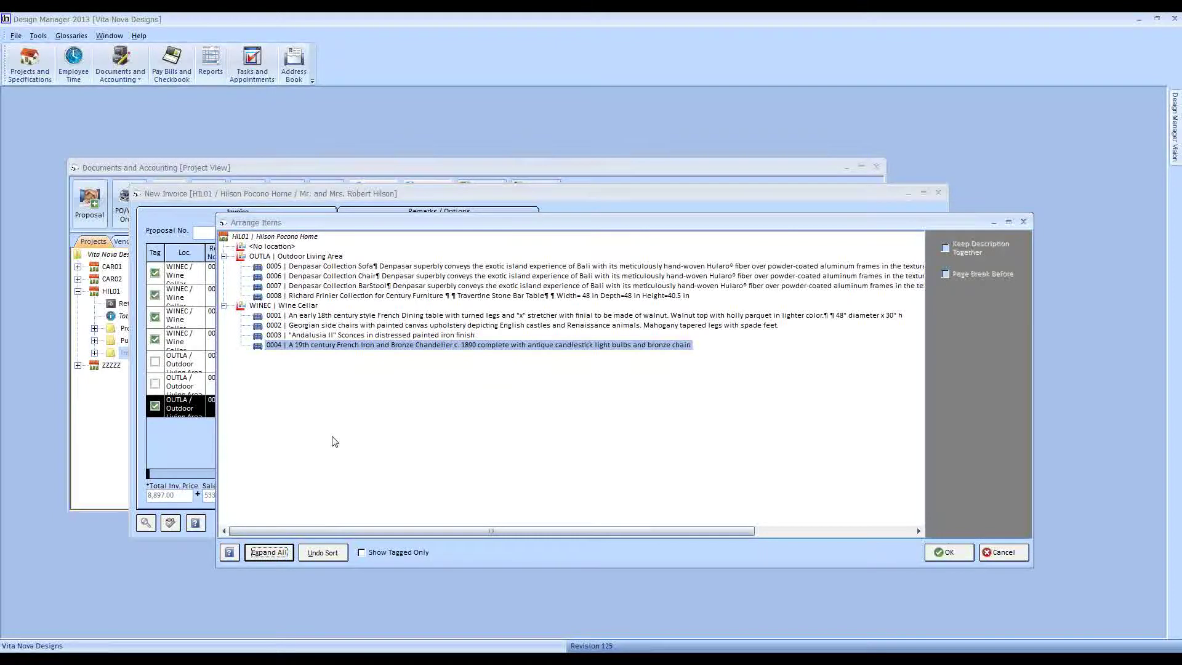
click(362, 553)
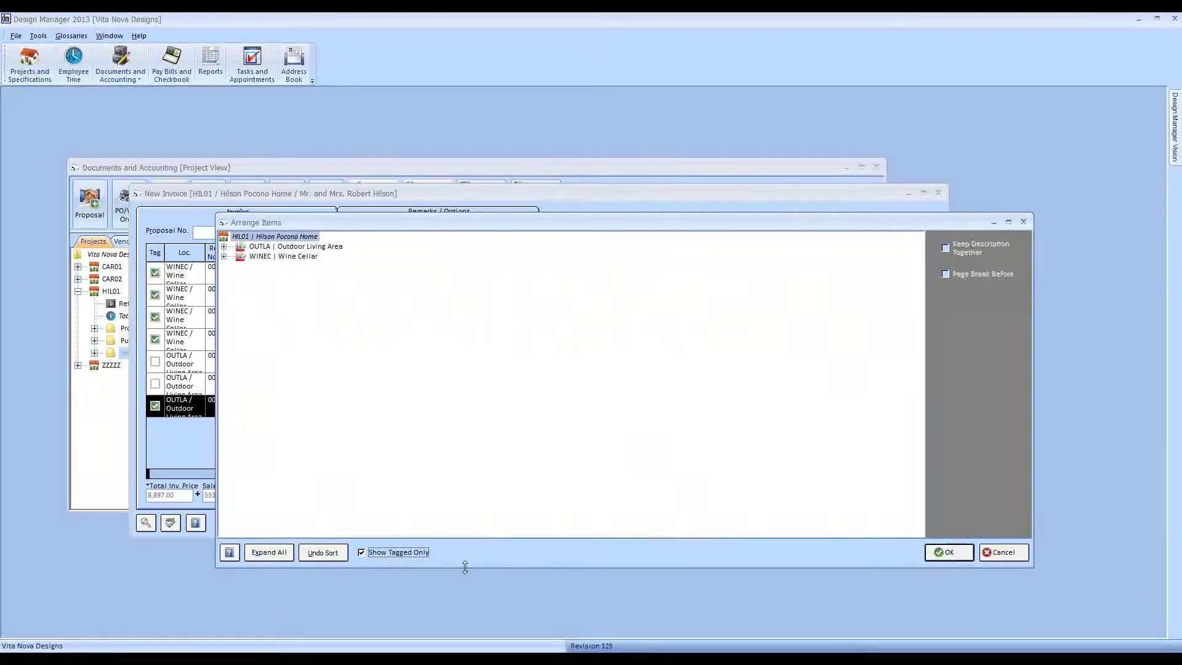
click(269, 552)
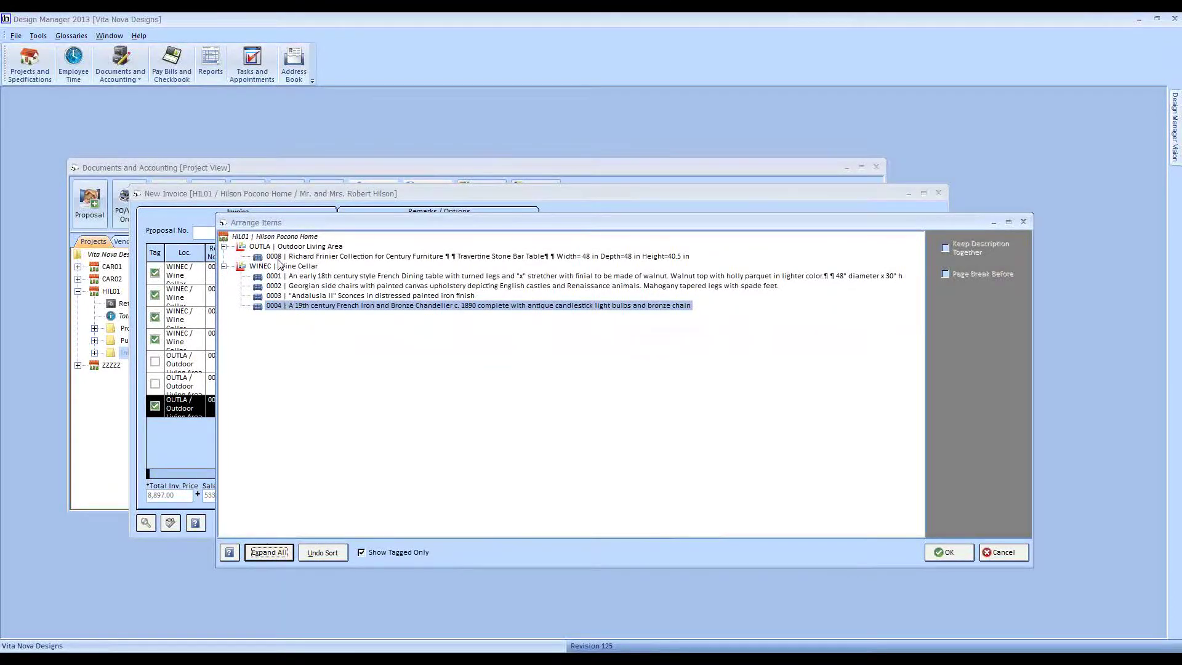
- Move the Wine Cellar location above Outdoor Living Area and place chandelier item 0004 first within Wine Cellar
drag(334, 306, 268, 250)
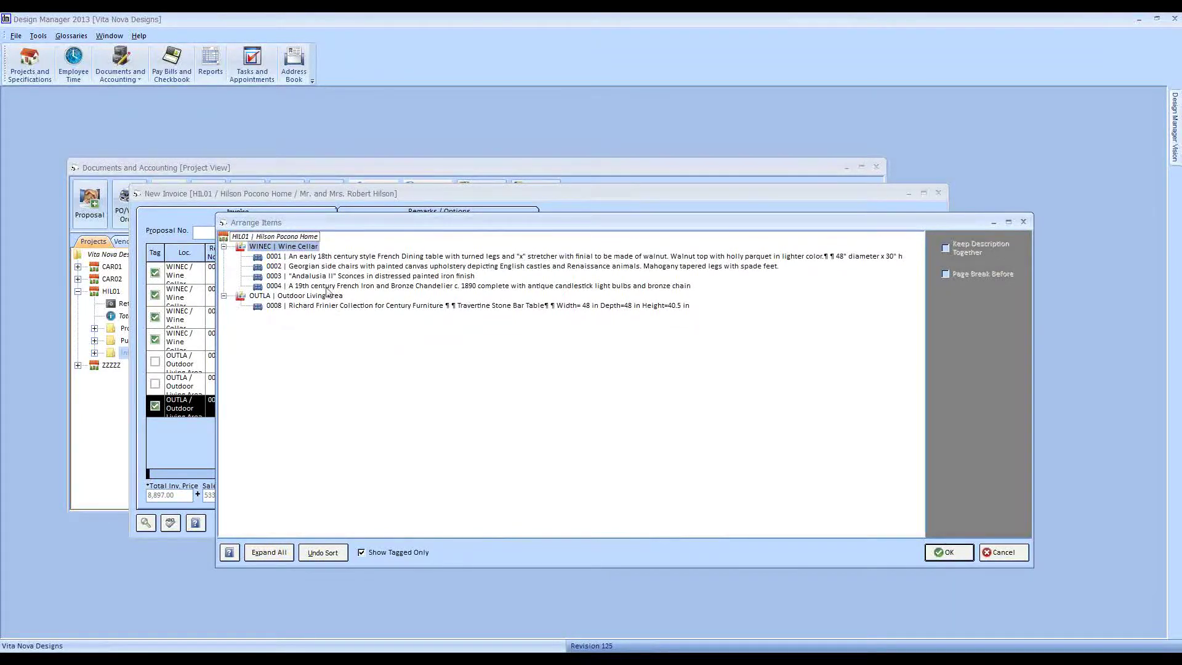
drag(363, 288, 295, 257)
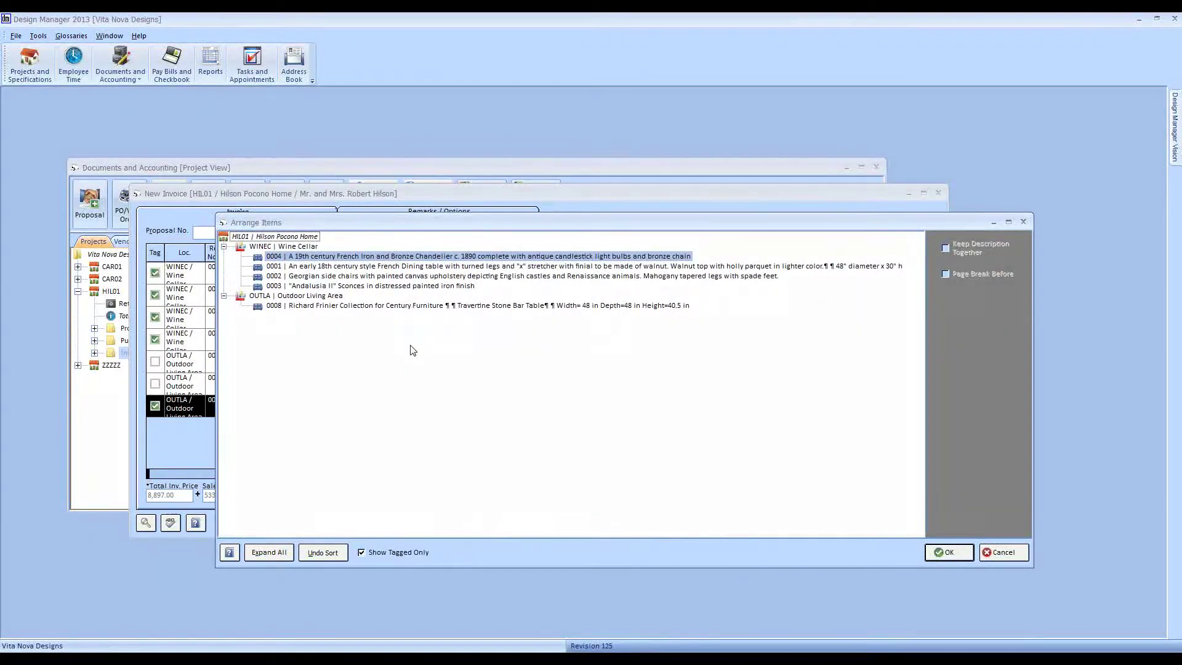
mouse_move(359, 306)
mouse_down()
mouse_move(343, 300)
mouse_move(354, 267)
mouse_move(357, 309)
mouse_up()
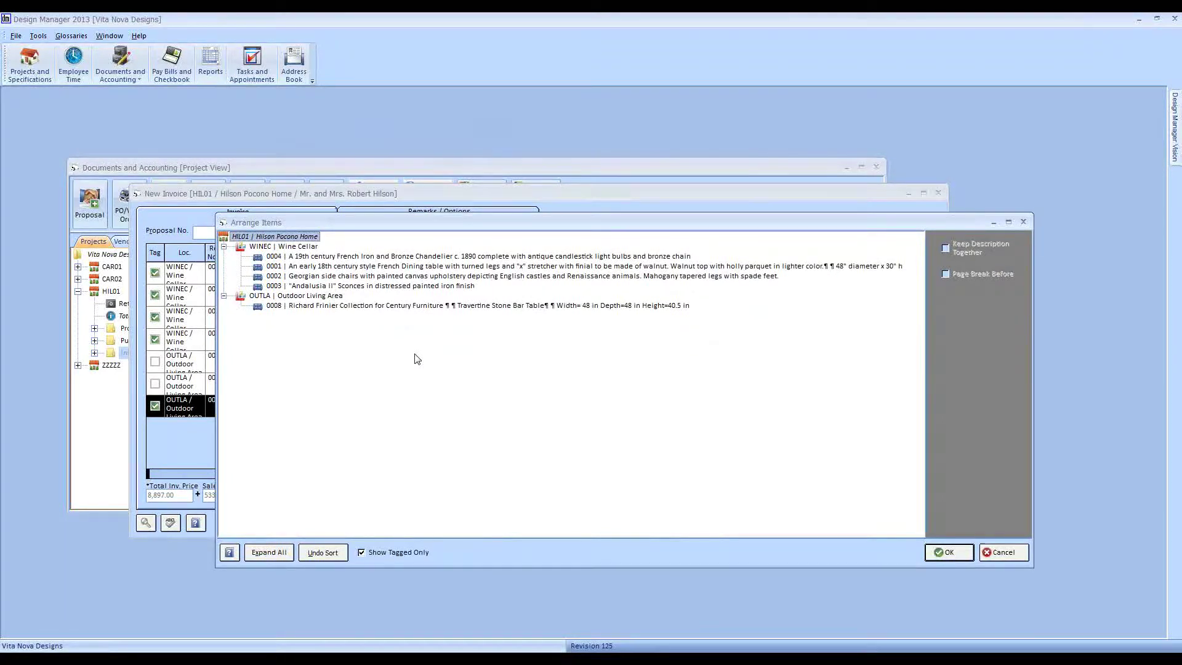
- Try the Page Break Before option on the Wine Cellar and Outdoor Living Area locations
click(293, 246)
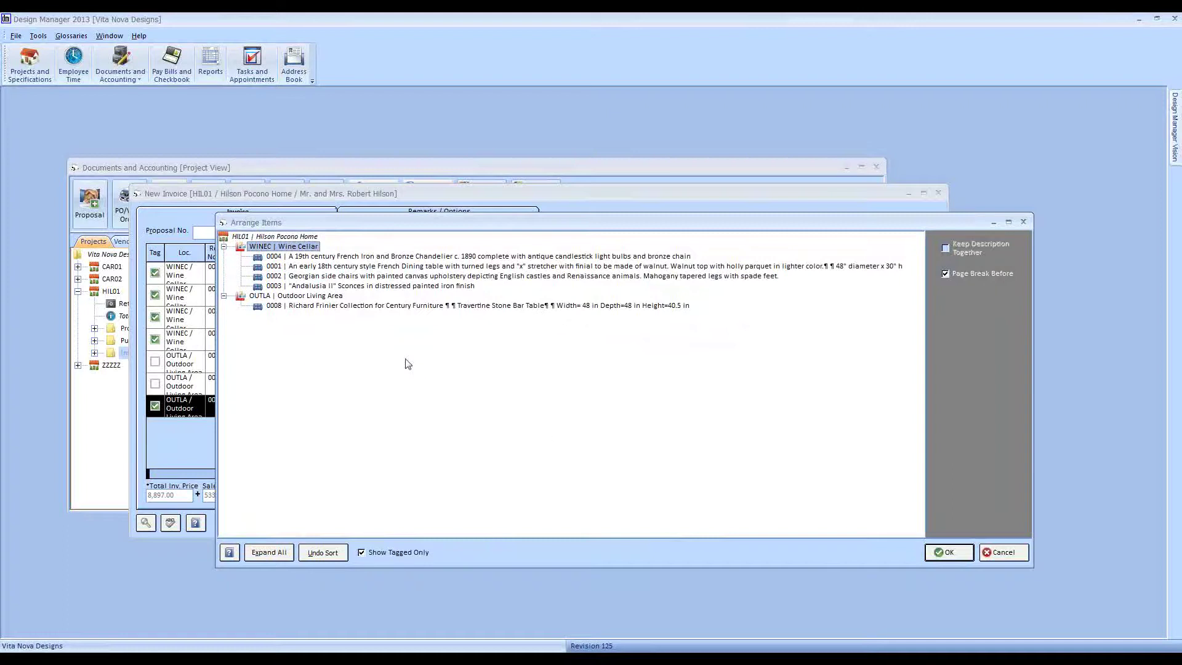
click(319, 296)
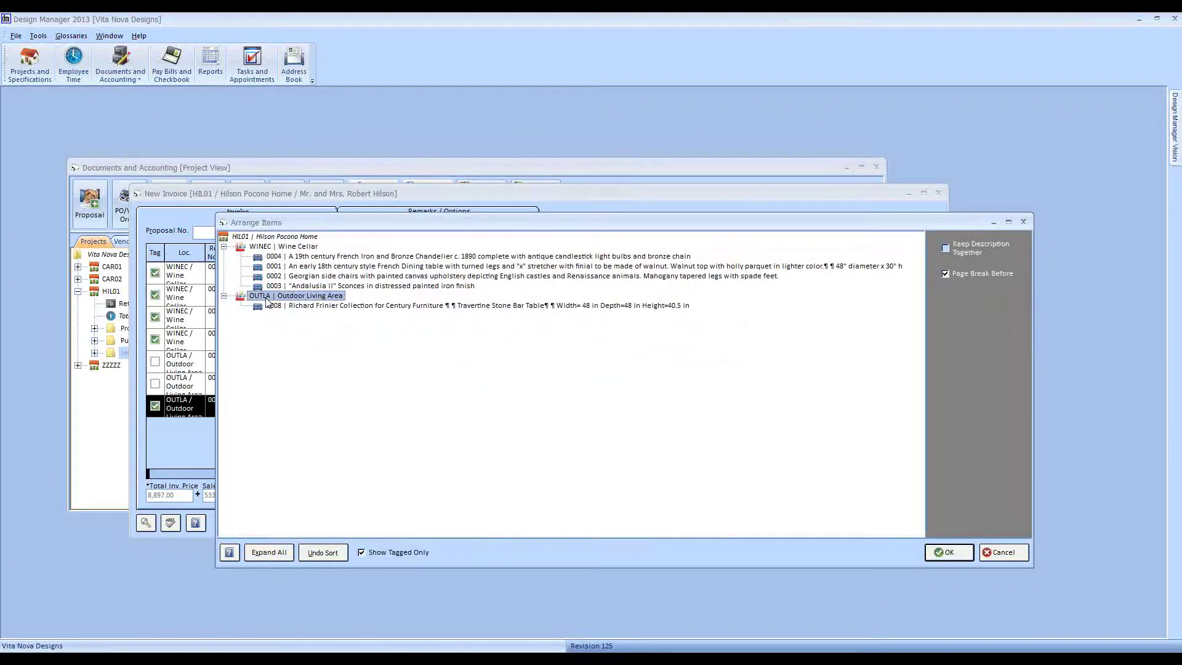
click(946, 274)
click(290, 246)
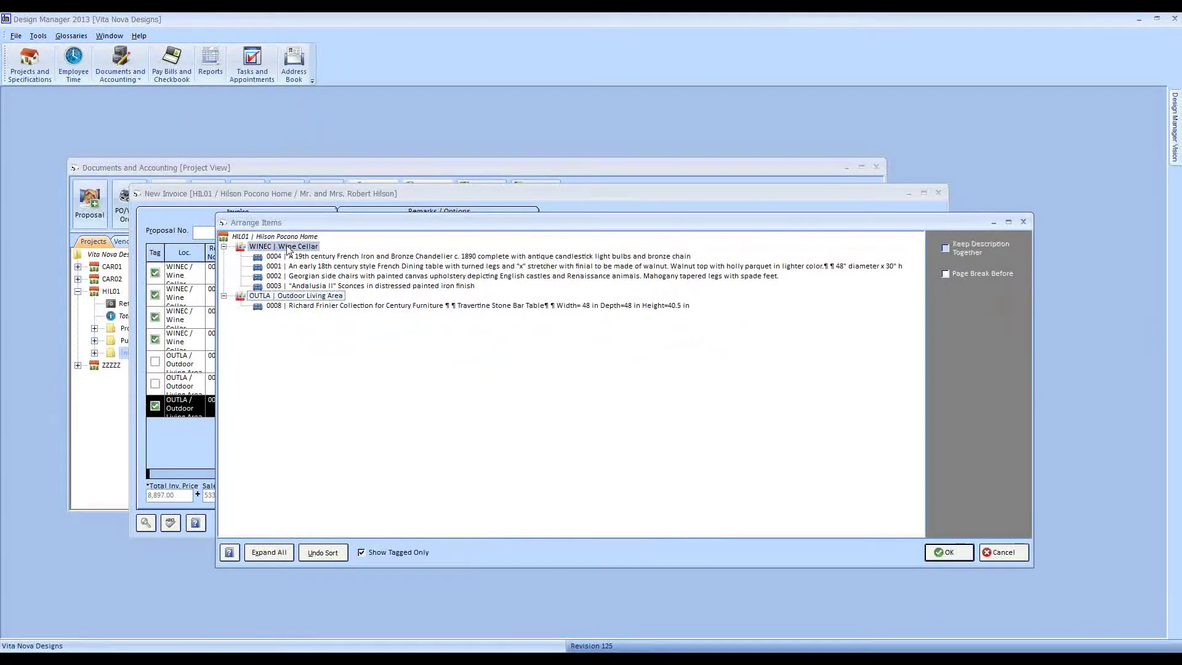
click(946, 274)
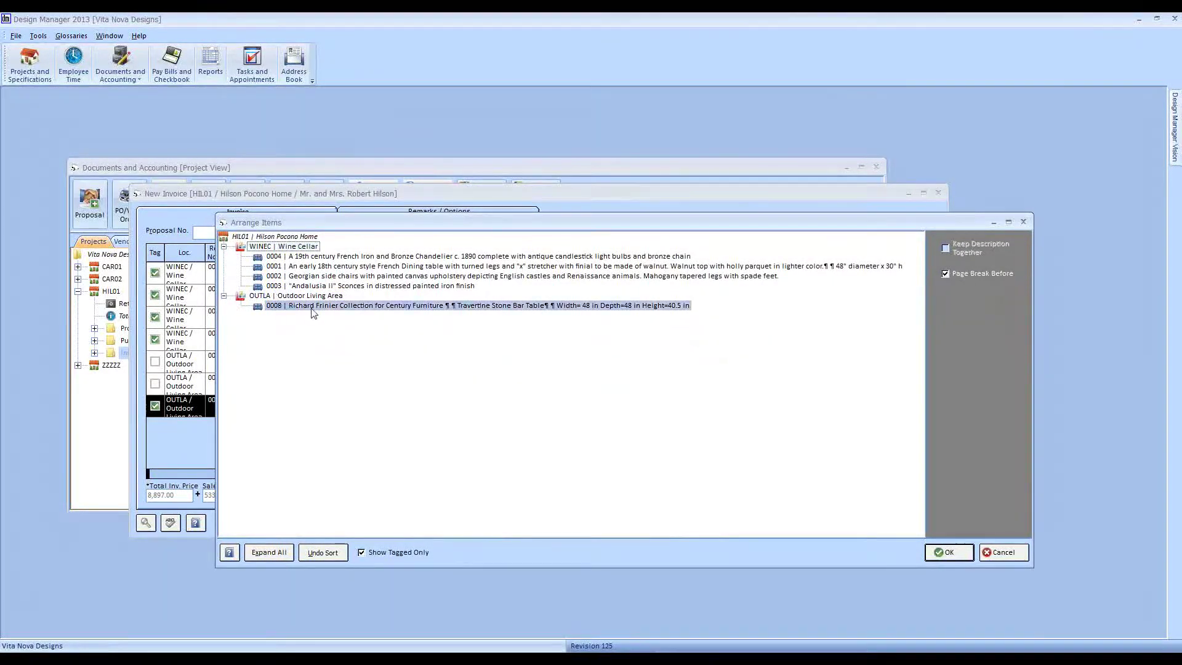
- Turn on Keep Description Together for the French Dining table, item 0001
click(551, 308)
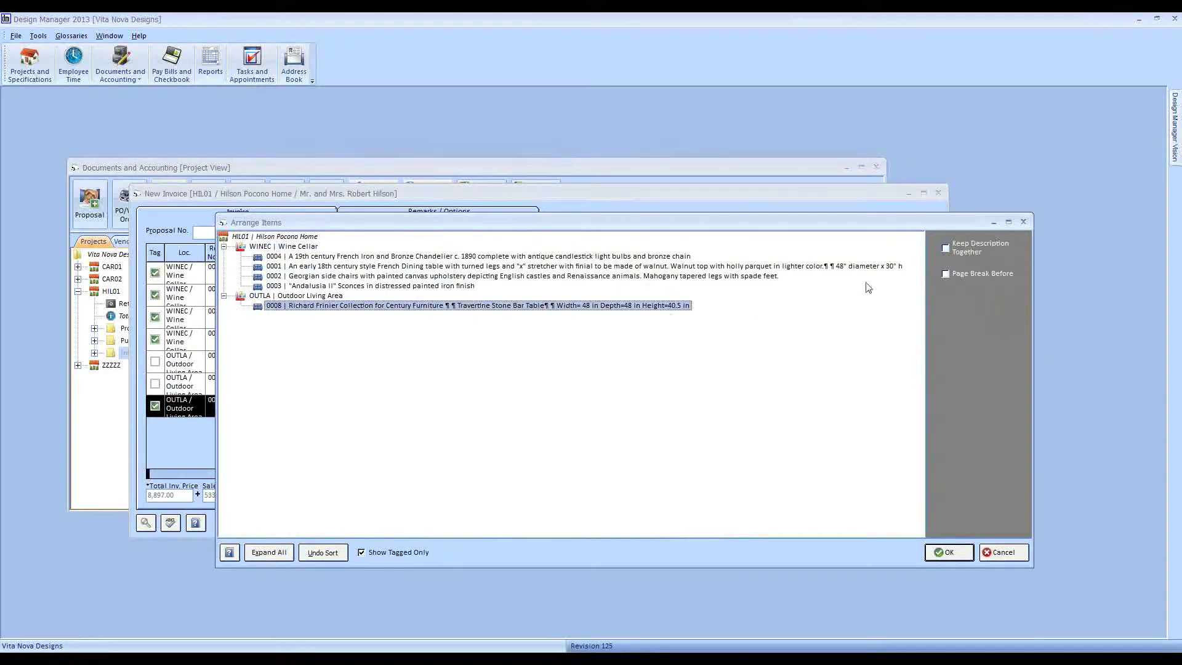
click(288, 286)
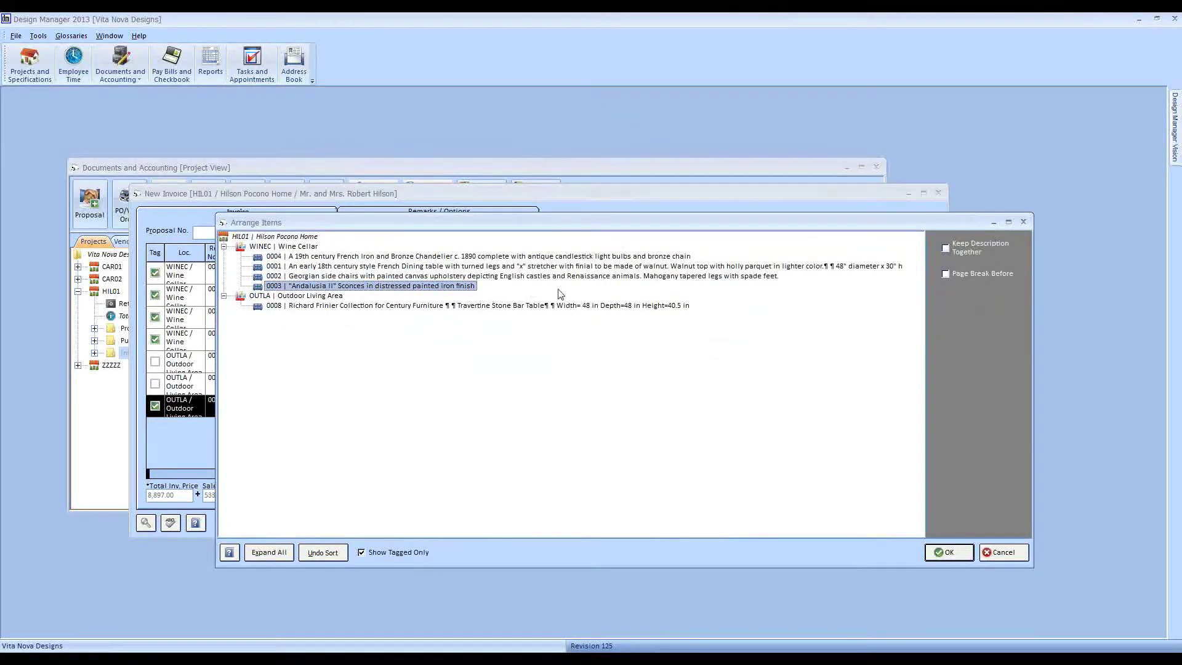
click(799, 268)
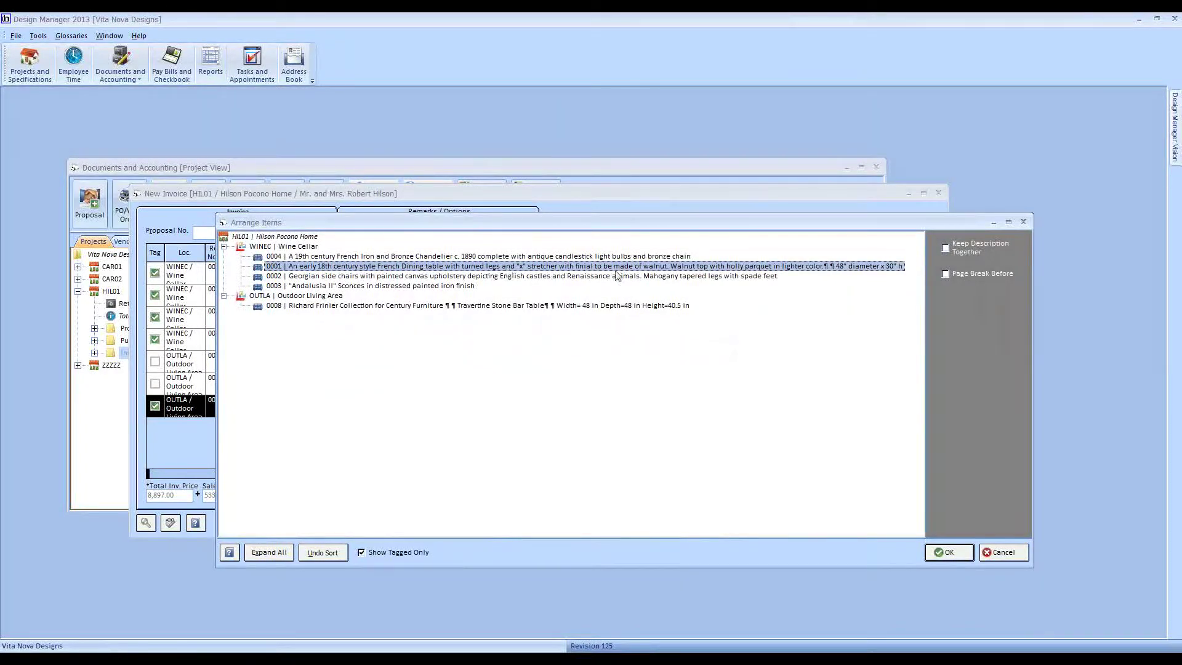
click(948, 248)
- Undo the item sort, turn on Page Break Before for the Wine Cellar location, and accept the arrangement
click(334, 554)
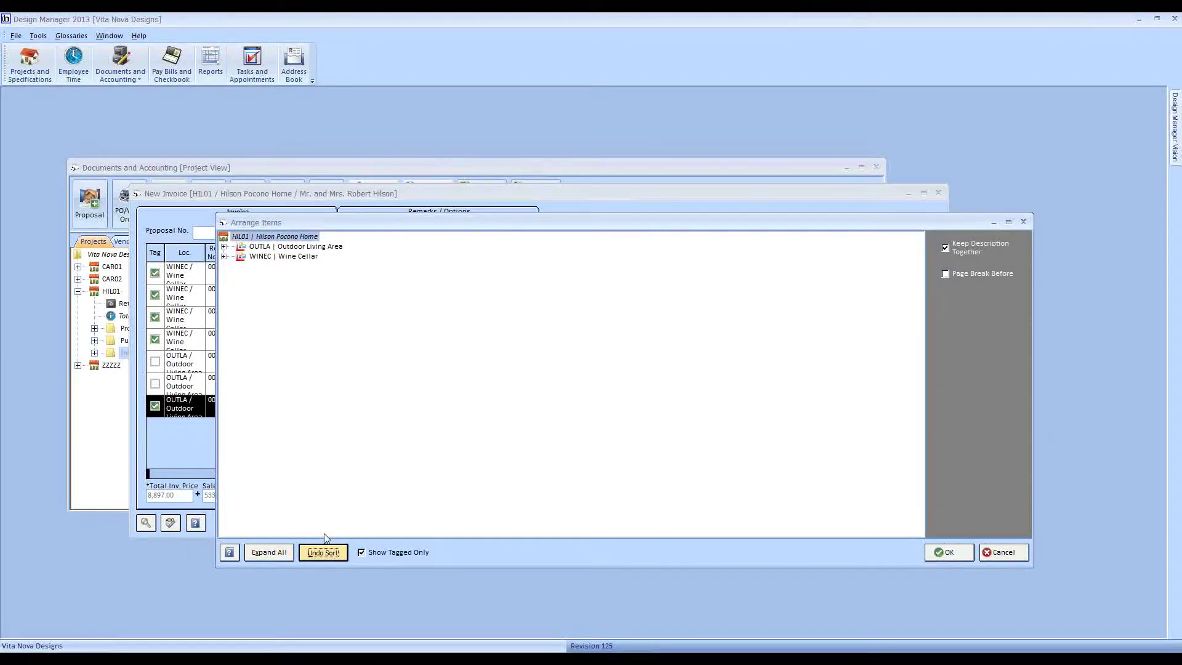
click(322, 274)
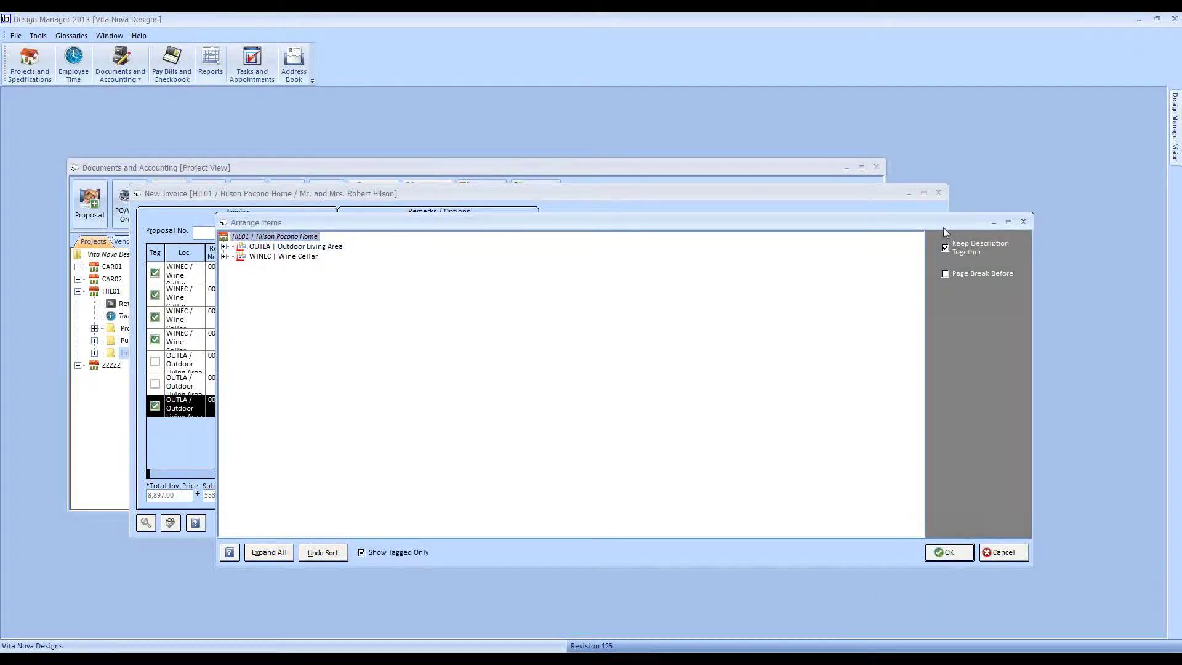
click(332, 247)
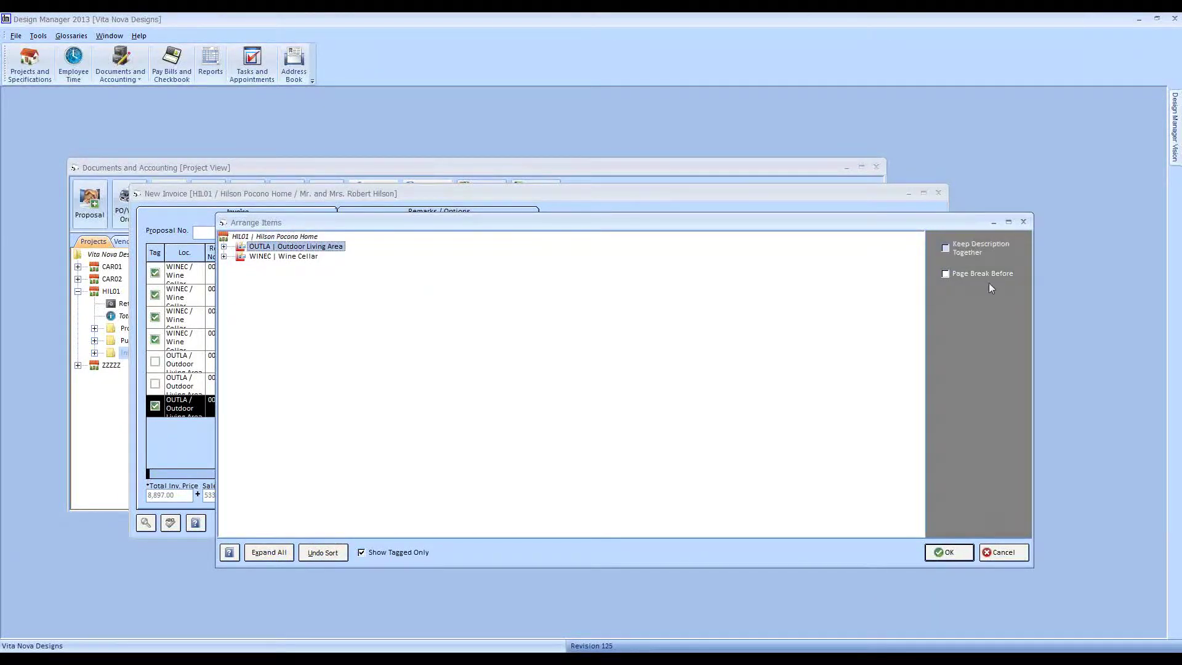
click(293, 257)
click(946, 274)
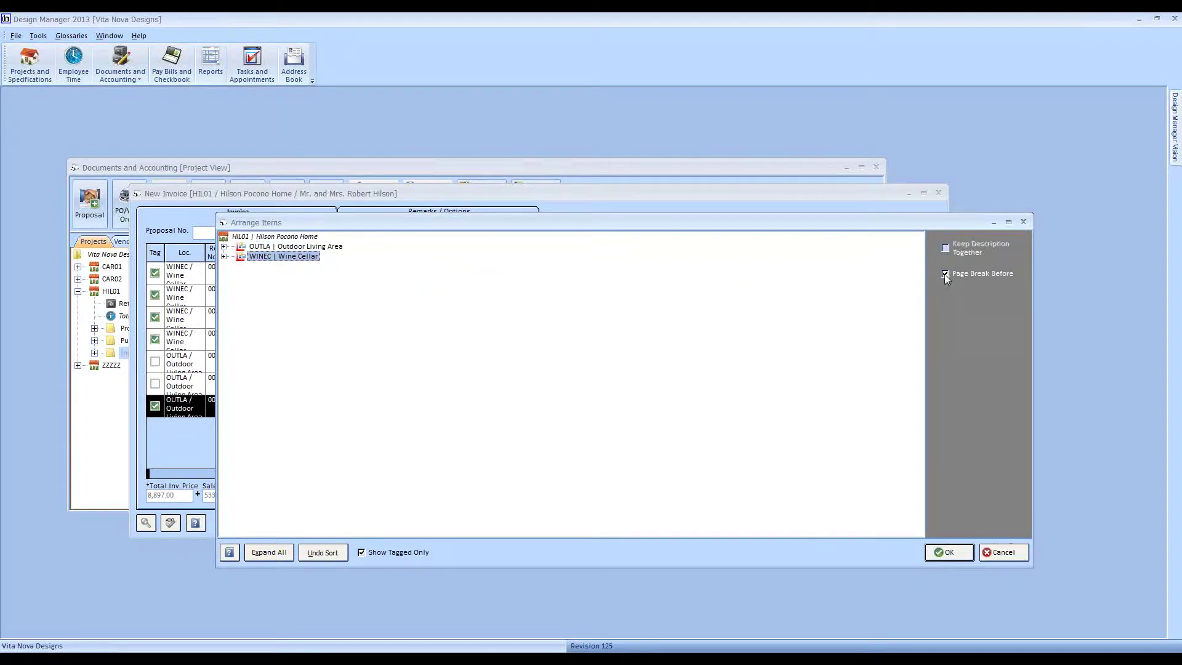
click(942, 552)
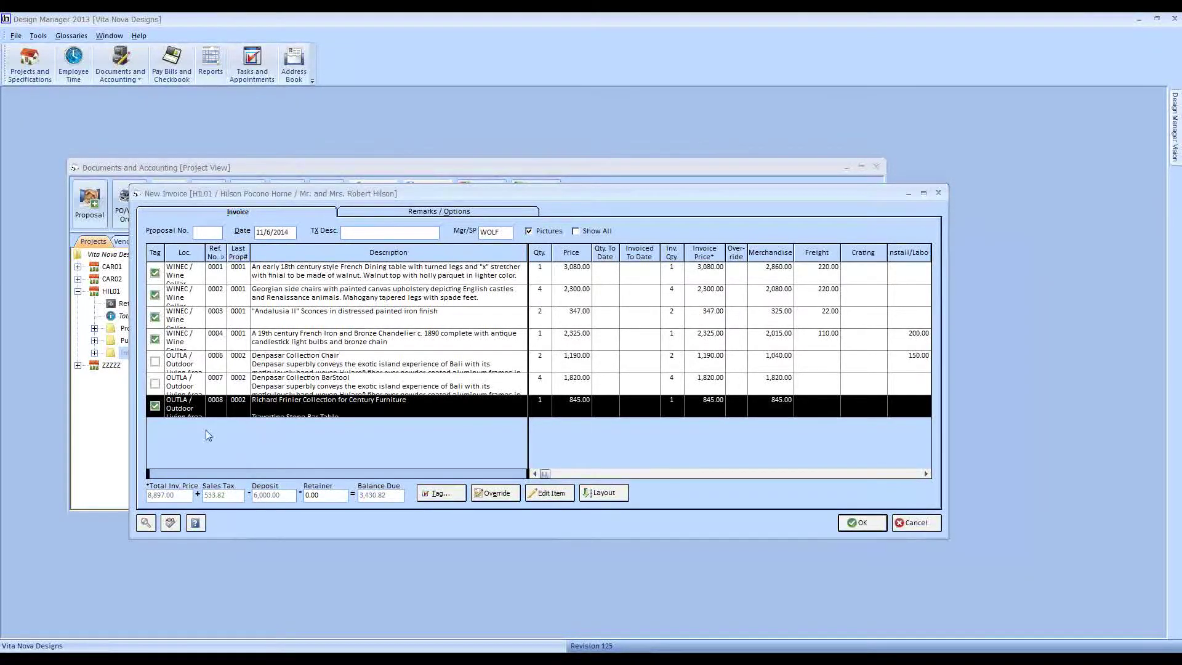
- Limit the new invoice to proposal 0001 and tag all of the proposal's items
click(207, 235)
text(0001)
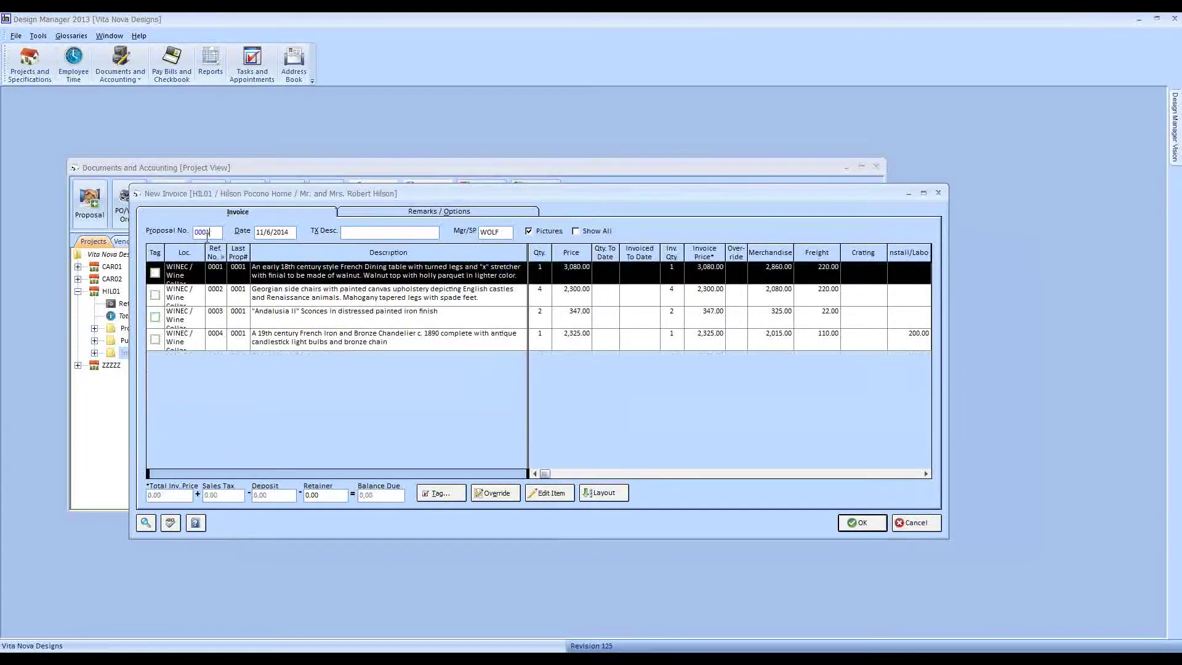
click(441, 493)
click(287, 274)
click(395, 328)
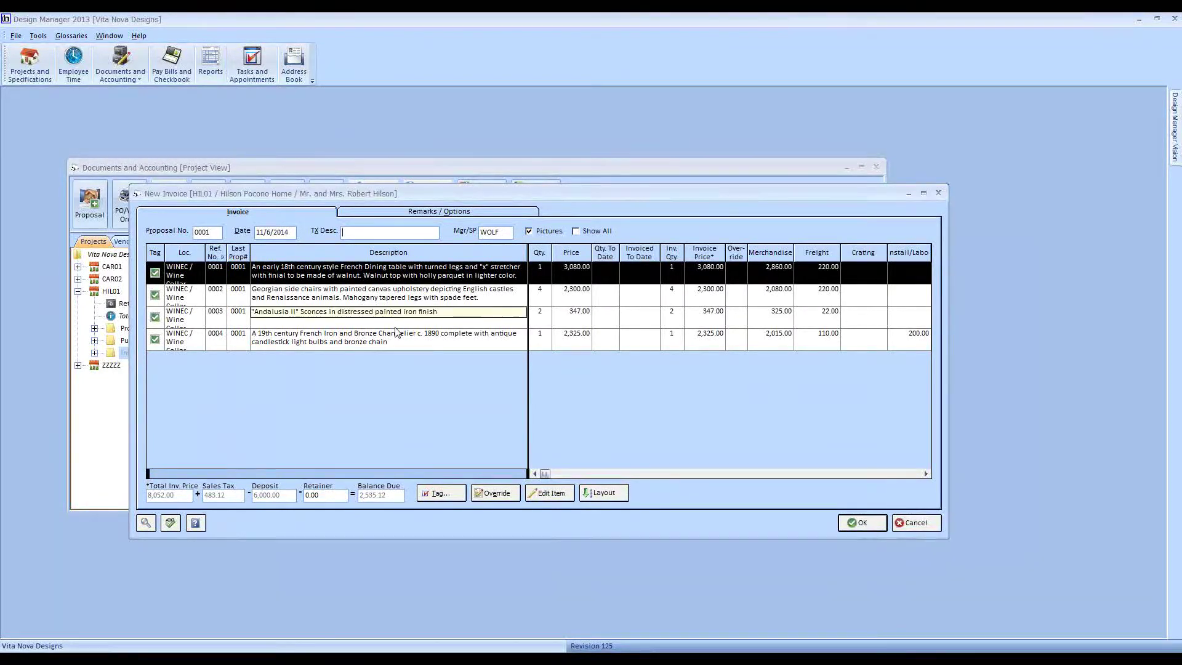
- Enter Wine Cellar as the invoice's transaction description
click(382, 232)
text(Wine Cellar)
click(438, 313)
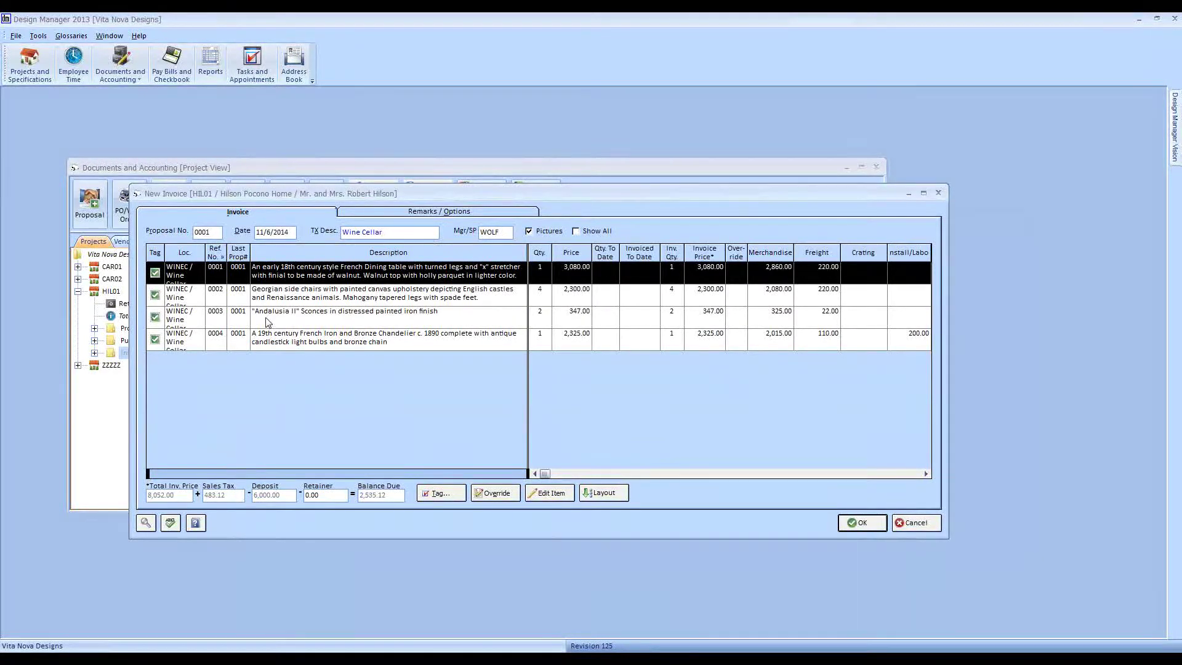
- Accept the invoice entries and choose the Modern style for printing the client invoice
click(856, 524)
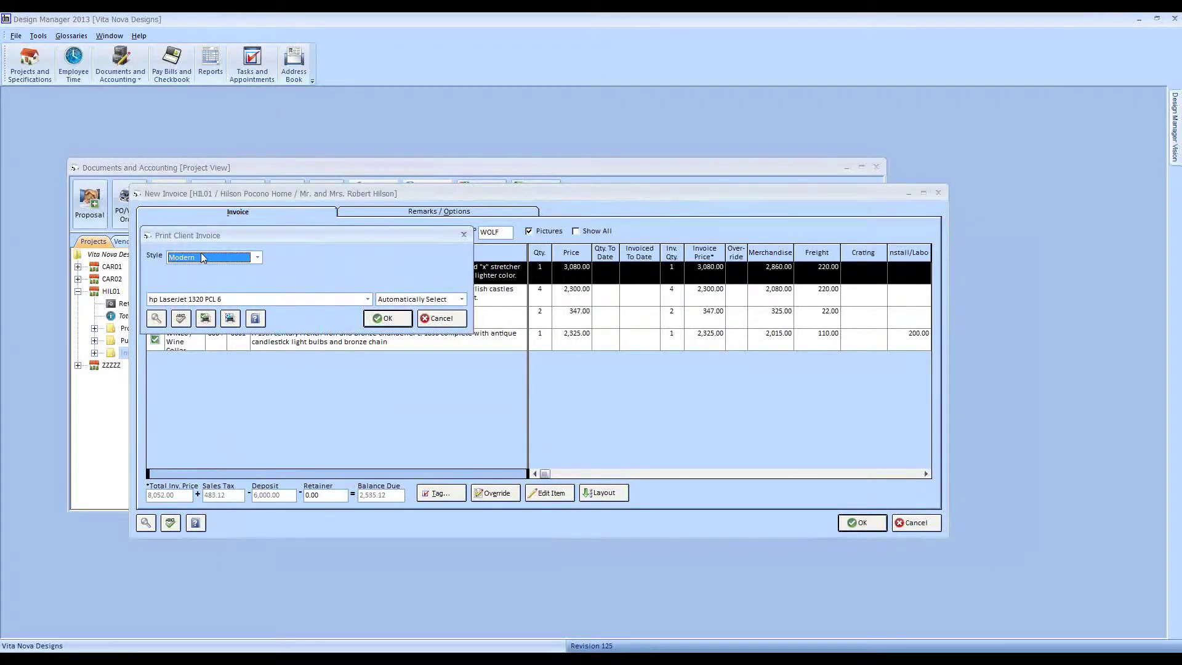
click(261, 260)
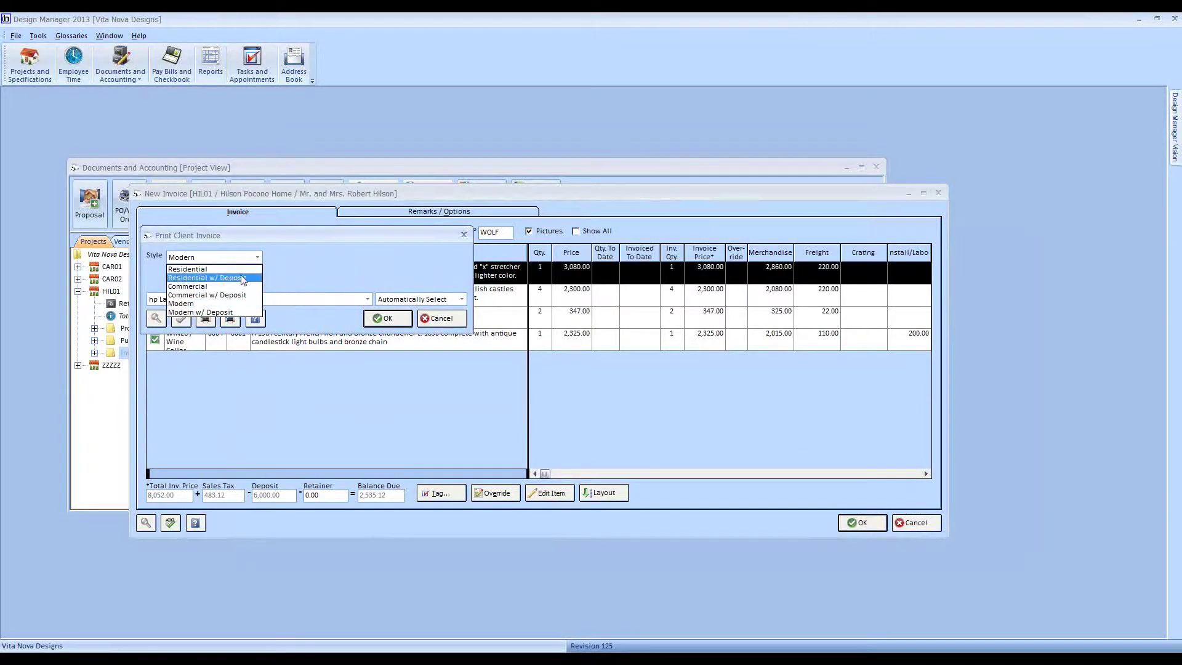
click(203, 304)
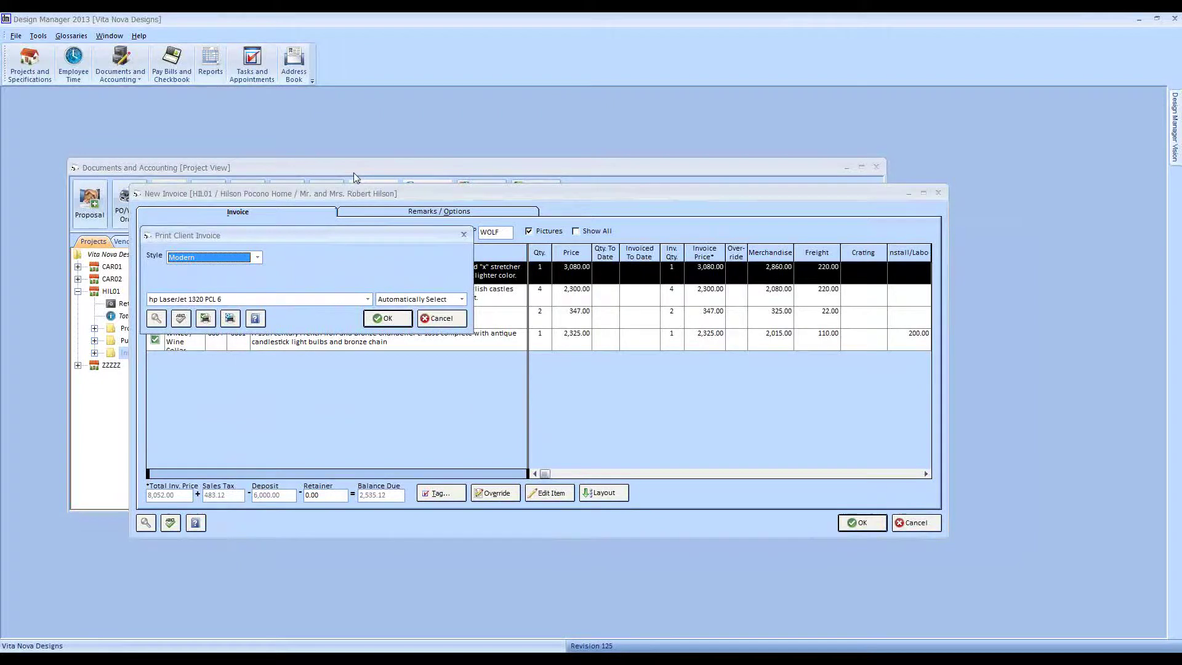
- Look through the Project Management reports, select the Budget report, and close the report list
click(210, 62)
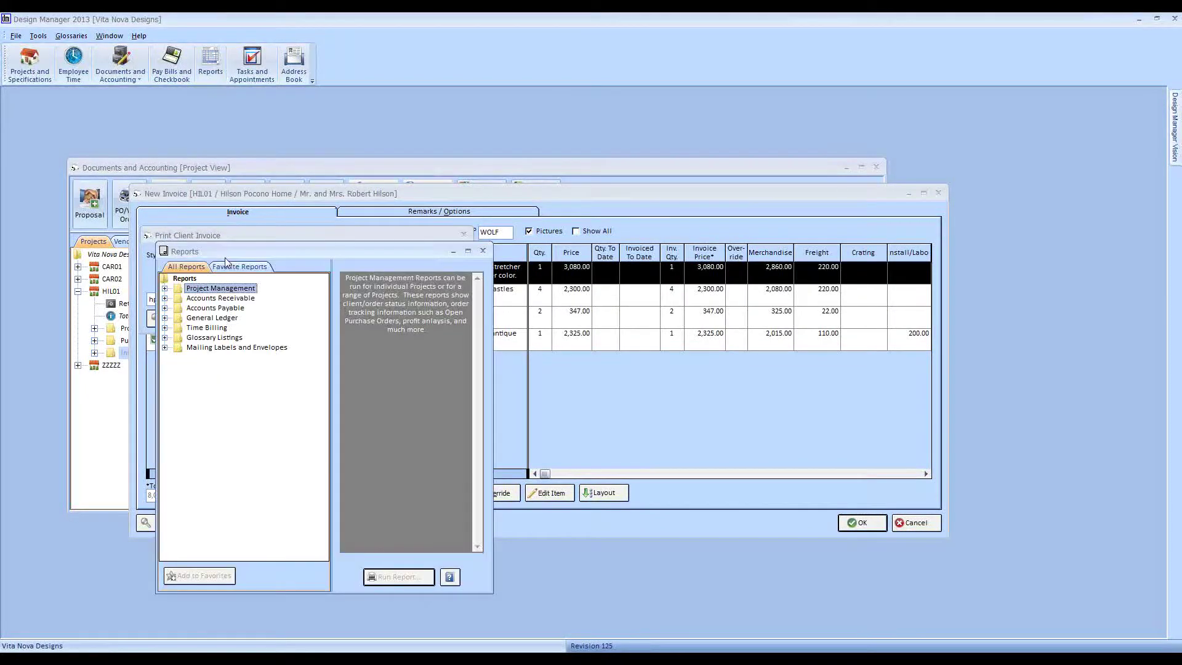
double_click(182, 289)
click(212, 318)
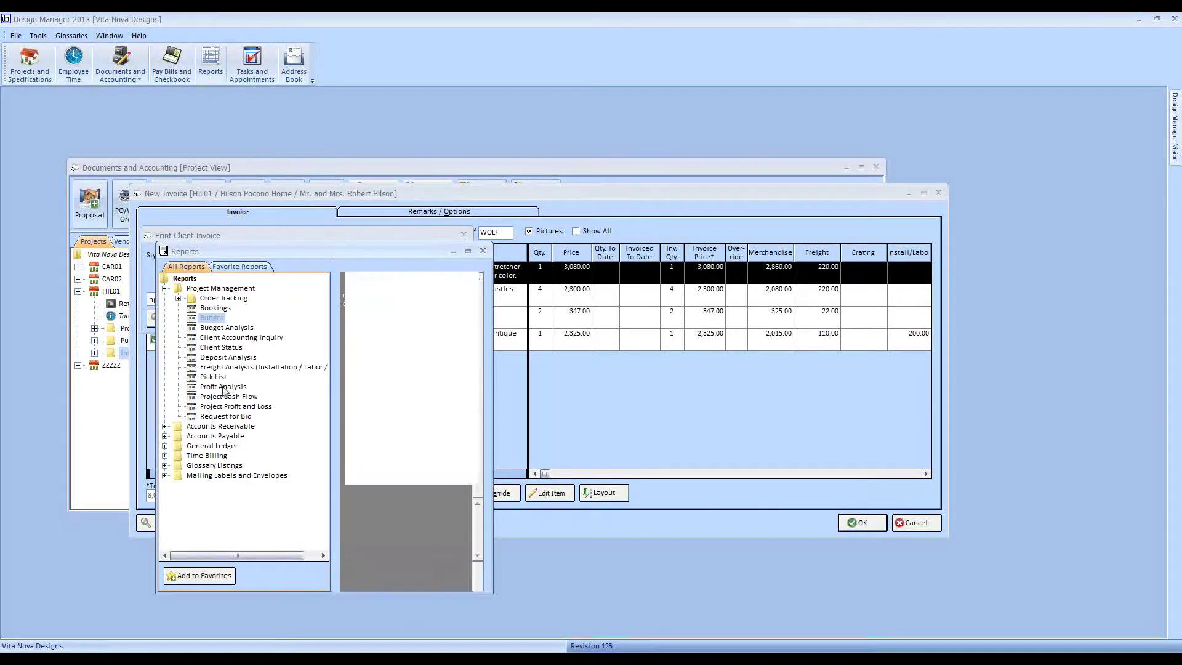
click(483, 250)
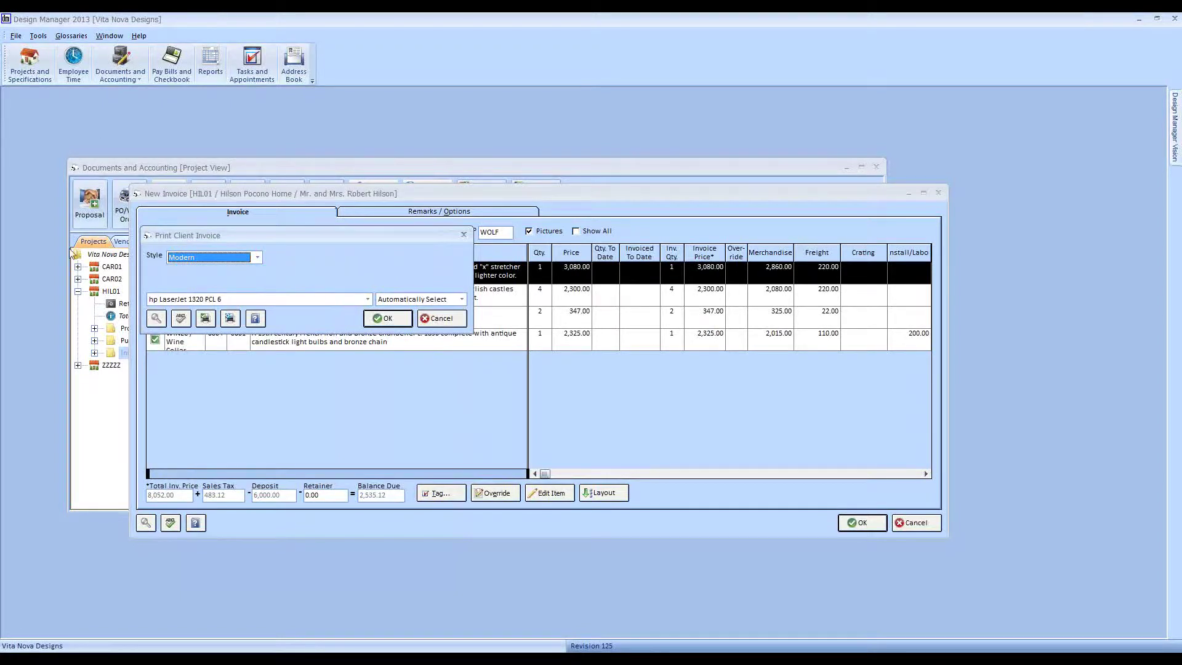
- Generate the invoice print preview, enlarge its window, and review both pages
click(389, 319)
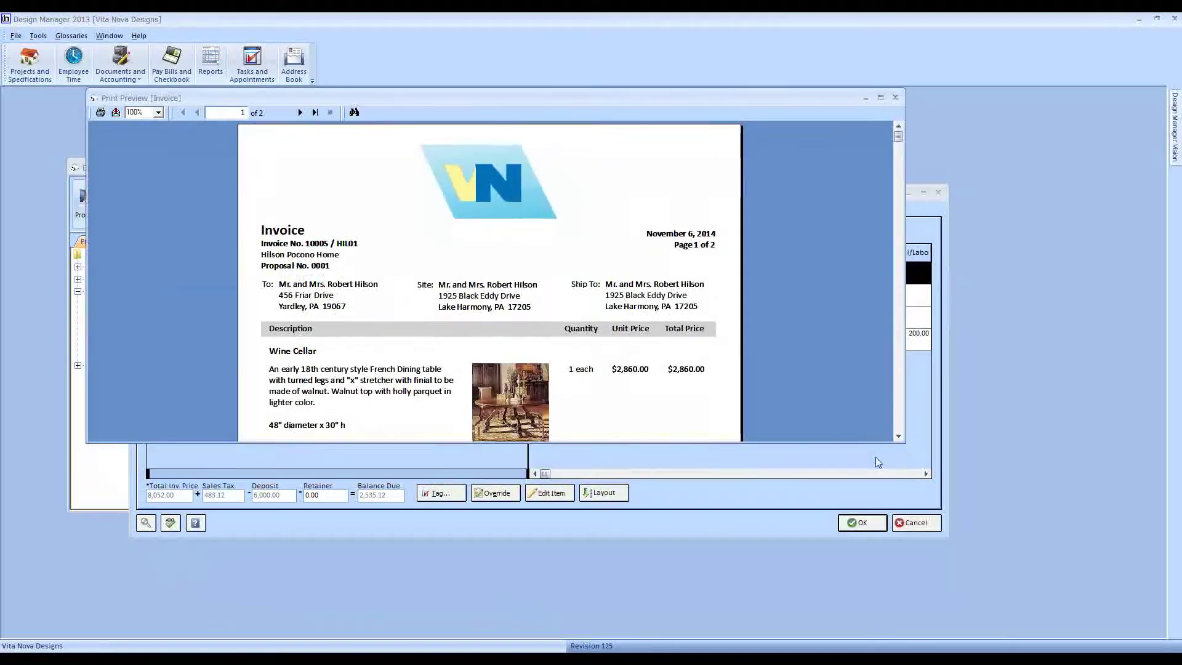
drag(904, 442, 936, 575)
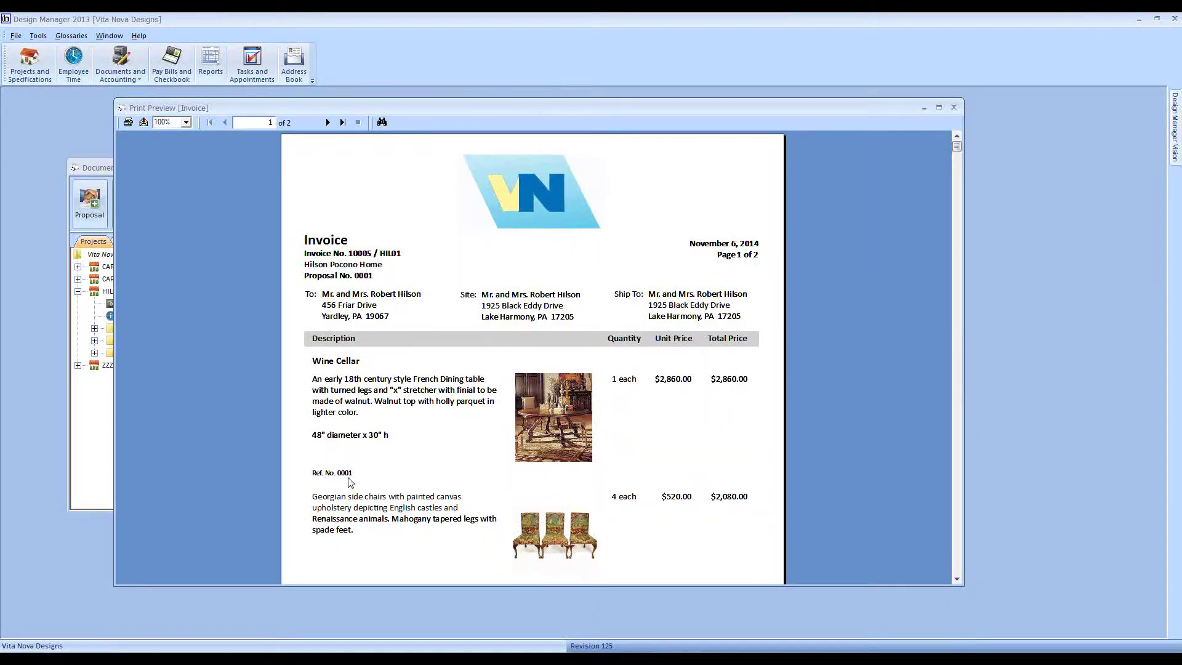
scroll(443, 343, down, 5)
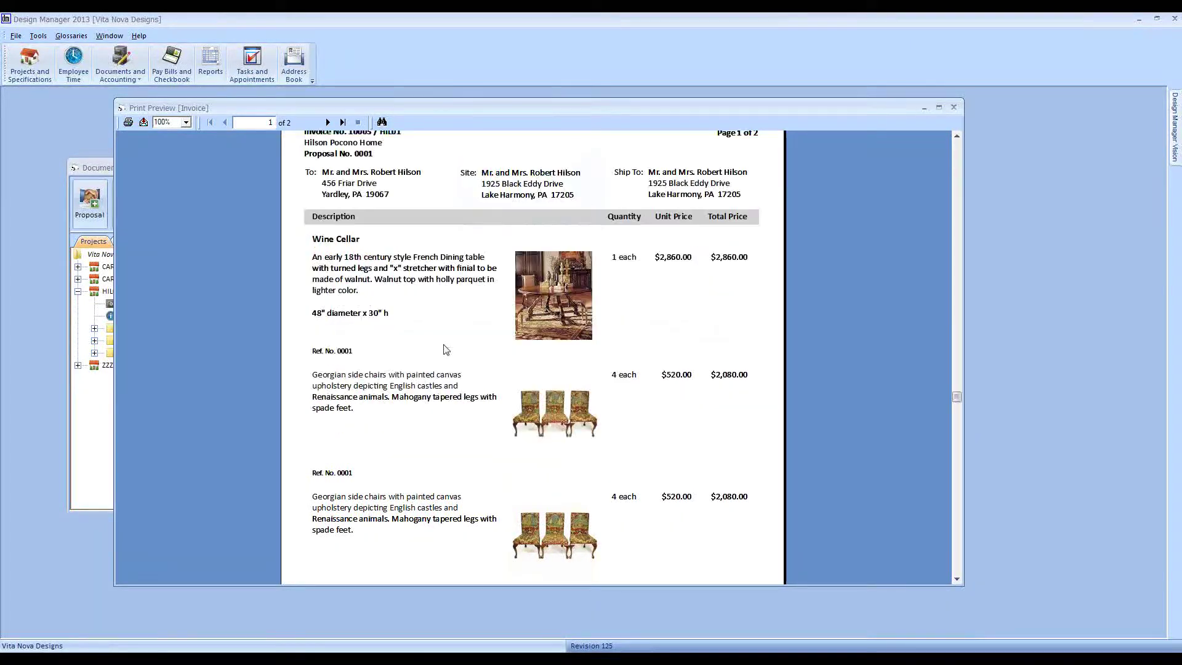
click(327, 121)
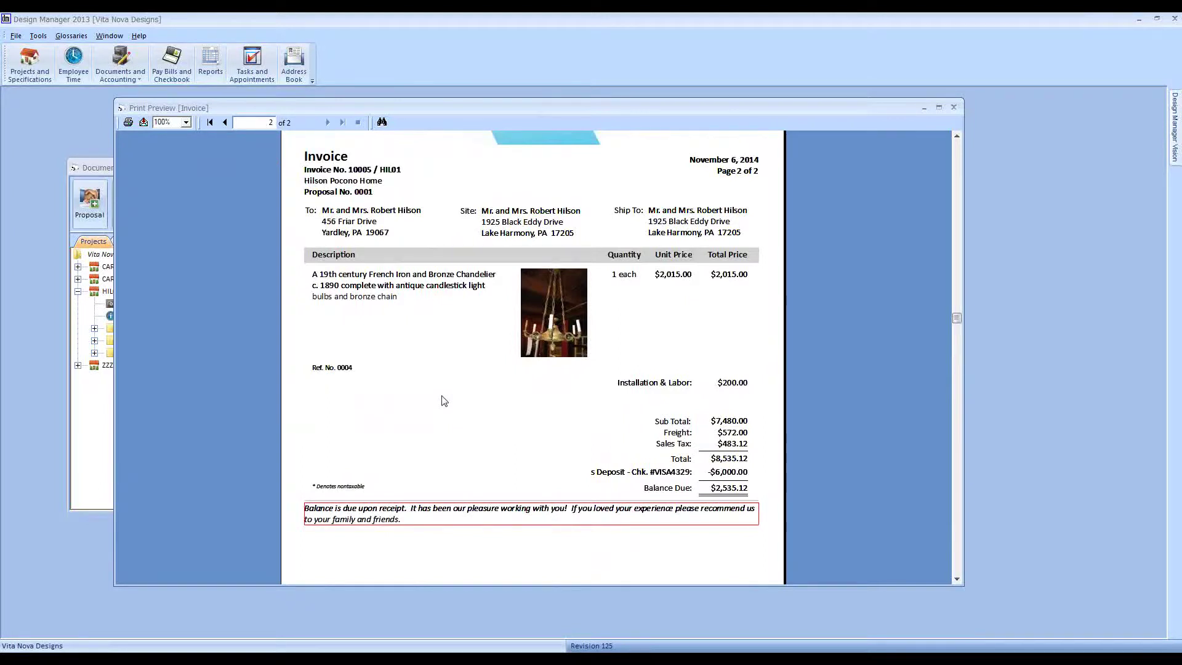
- Check the preview's e-mail and export options without sending, close the preview, and accept the invoice
click(144, 122)
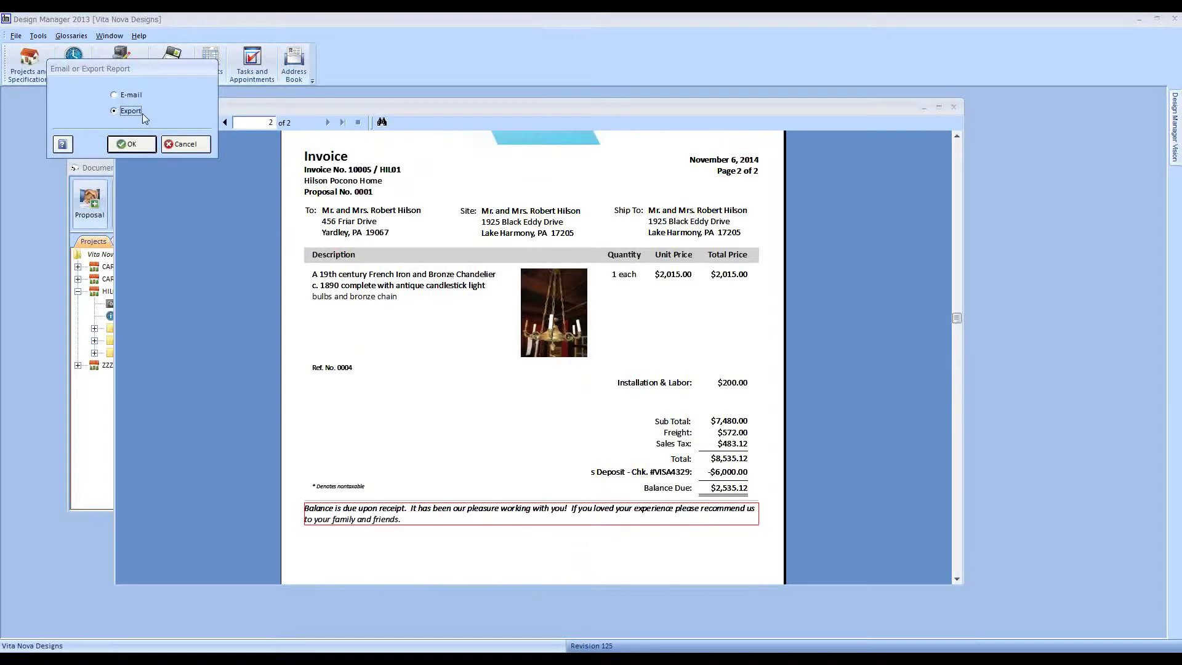
click(187, 145)
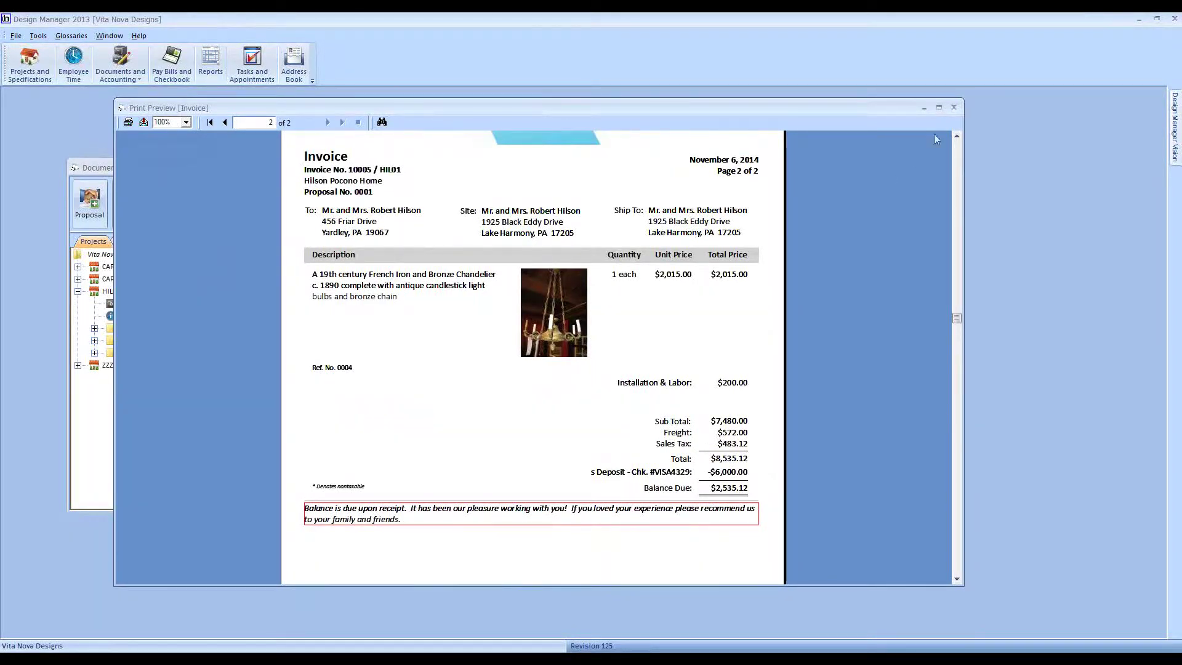
click(954, 107)
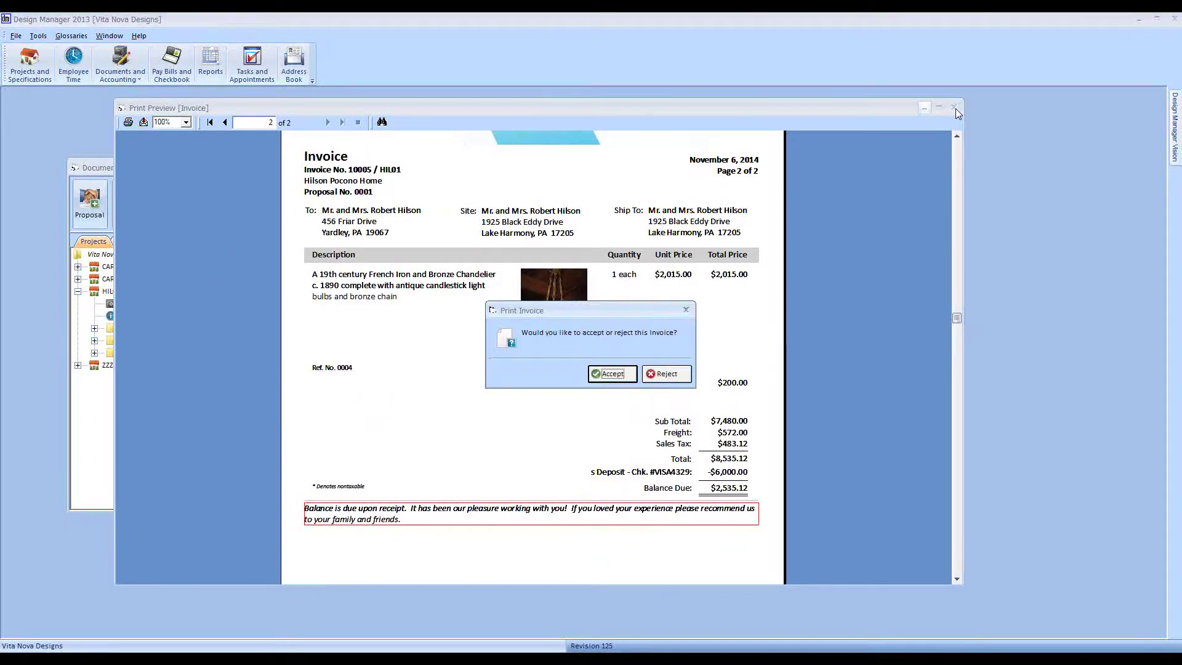
click(617, 377)
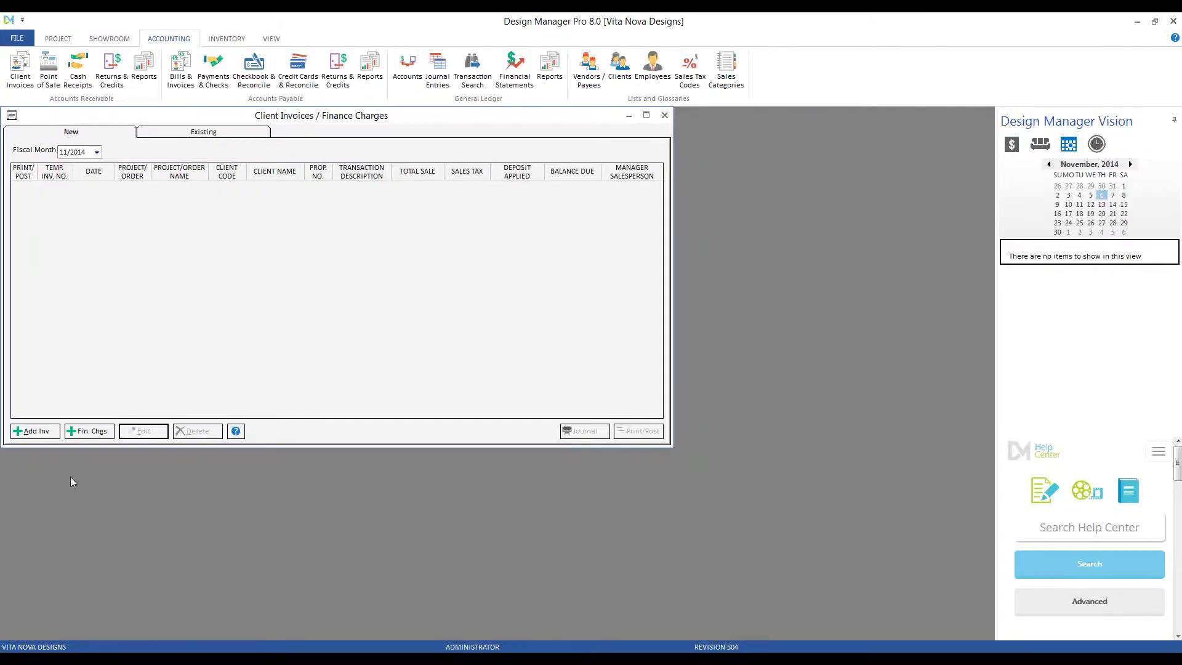
- In Design Manager Pro 8.0, add an invoice for project HIL01 limited to proposal 0001 with all four Wine Cellar items tagged
click(51, 432)
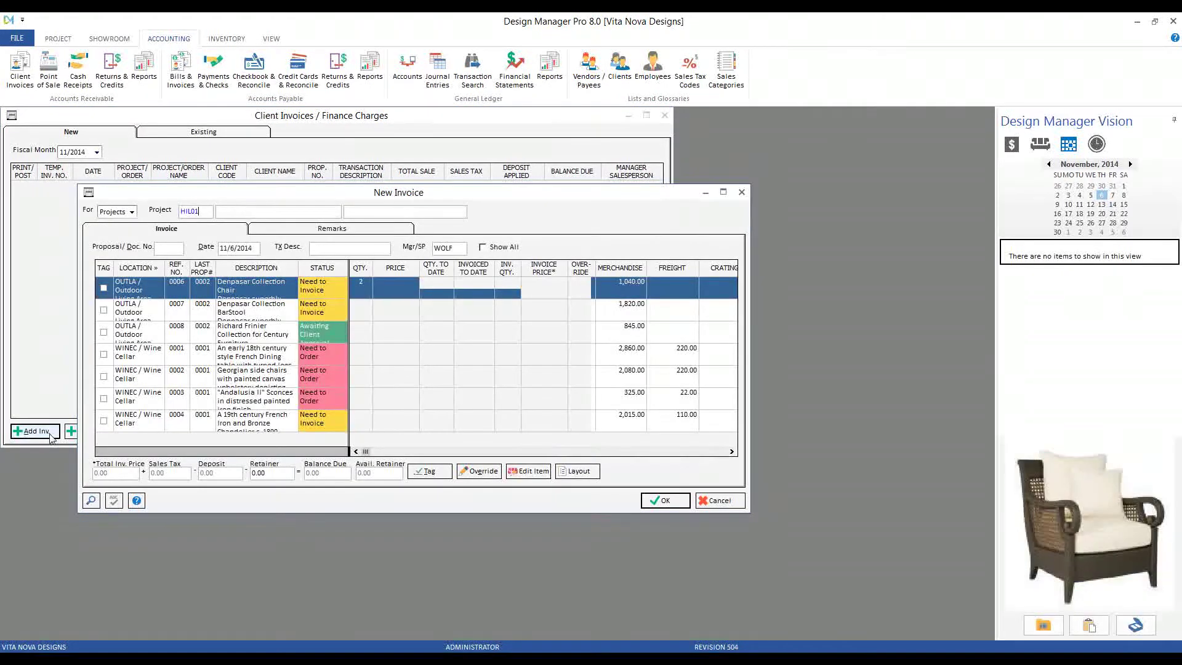
click(170, 252)
text(0001)
click(103, 288)
click(104, 353)
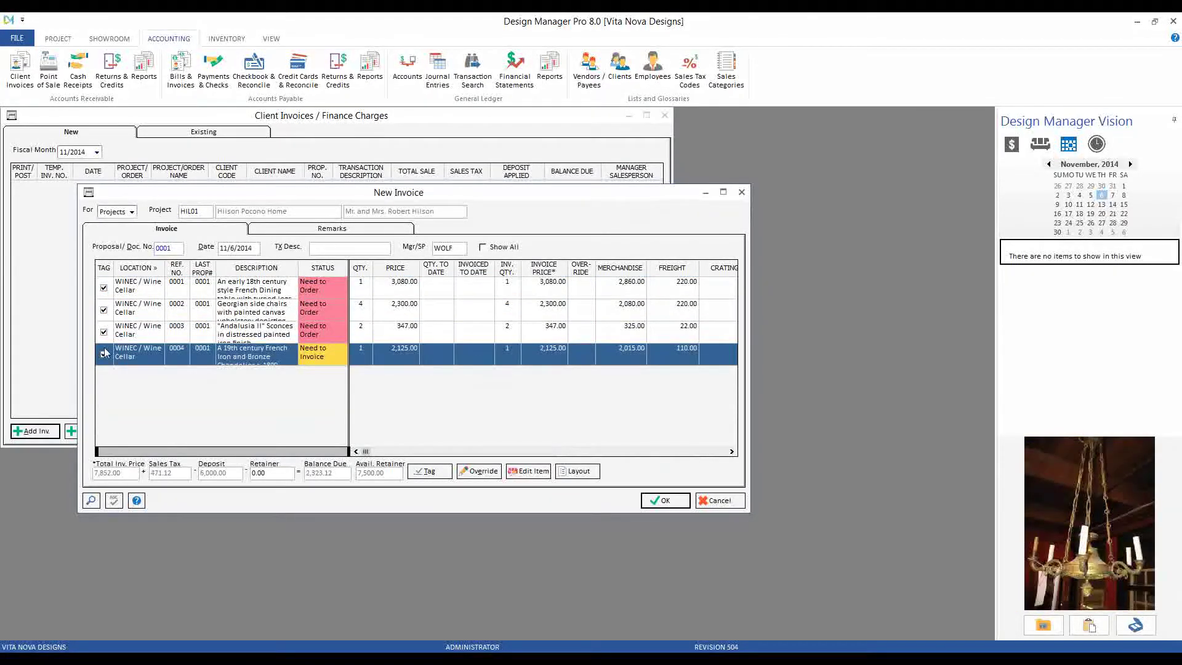
click(665, 500)
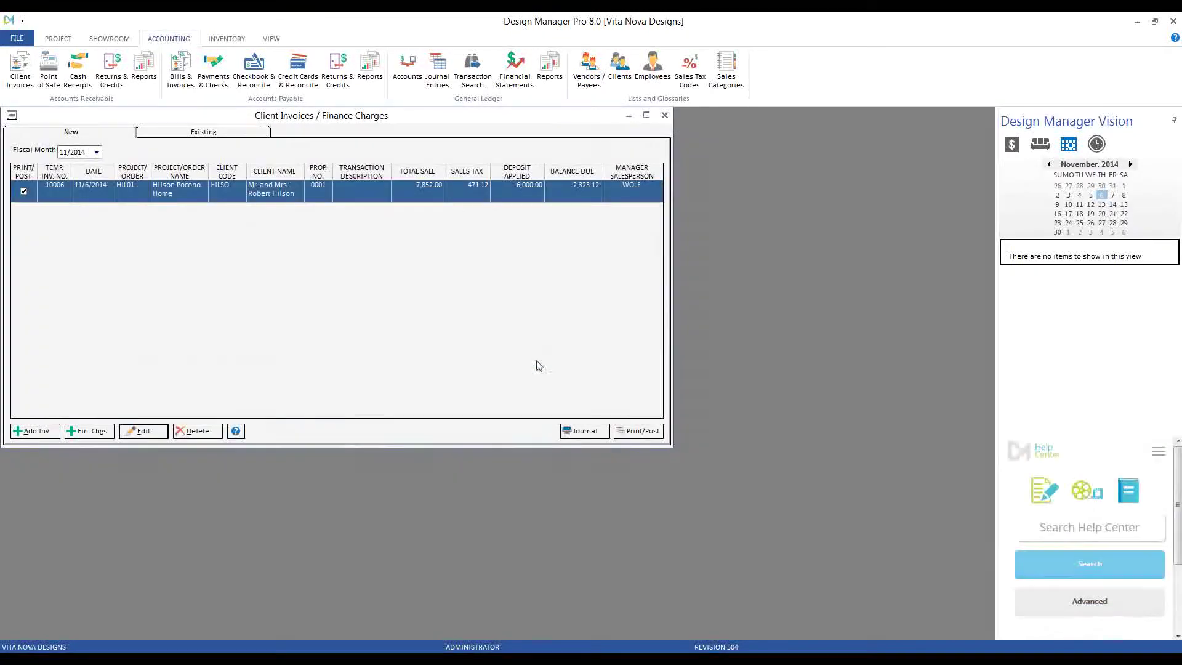
- Generate the print preview of the new HIL01 invoice in the Modern style with pictures included
drag(92, 116, 126, 135)
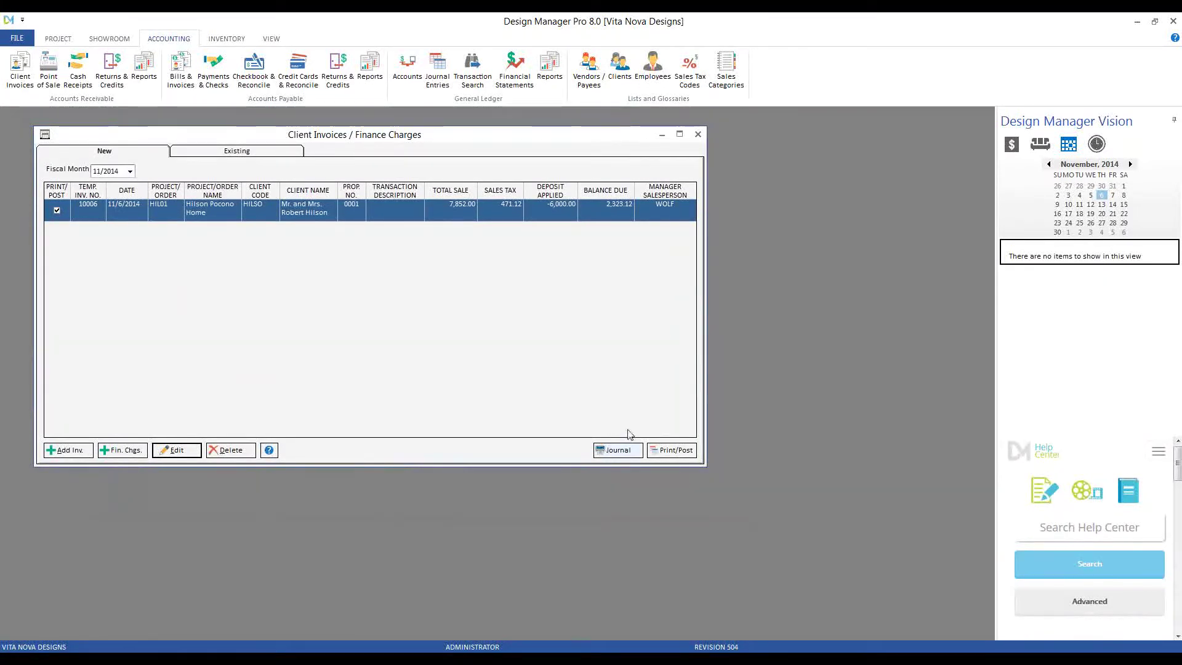
click(684, 455)
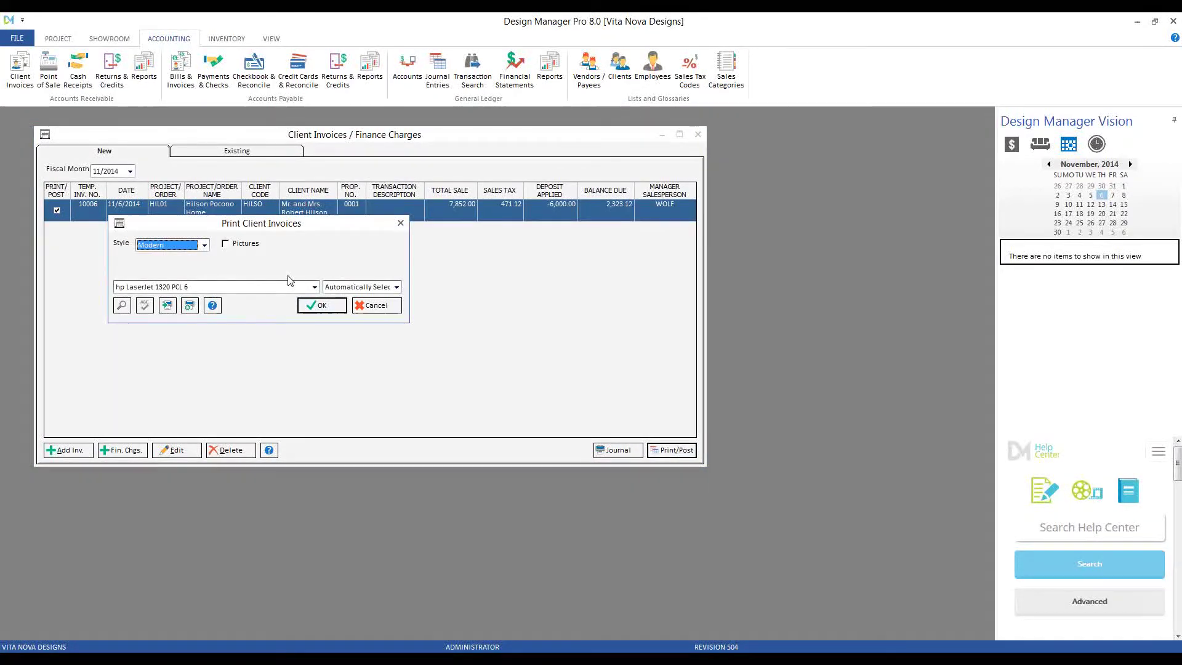
click(231, 244)
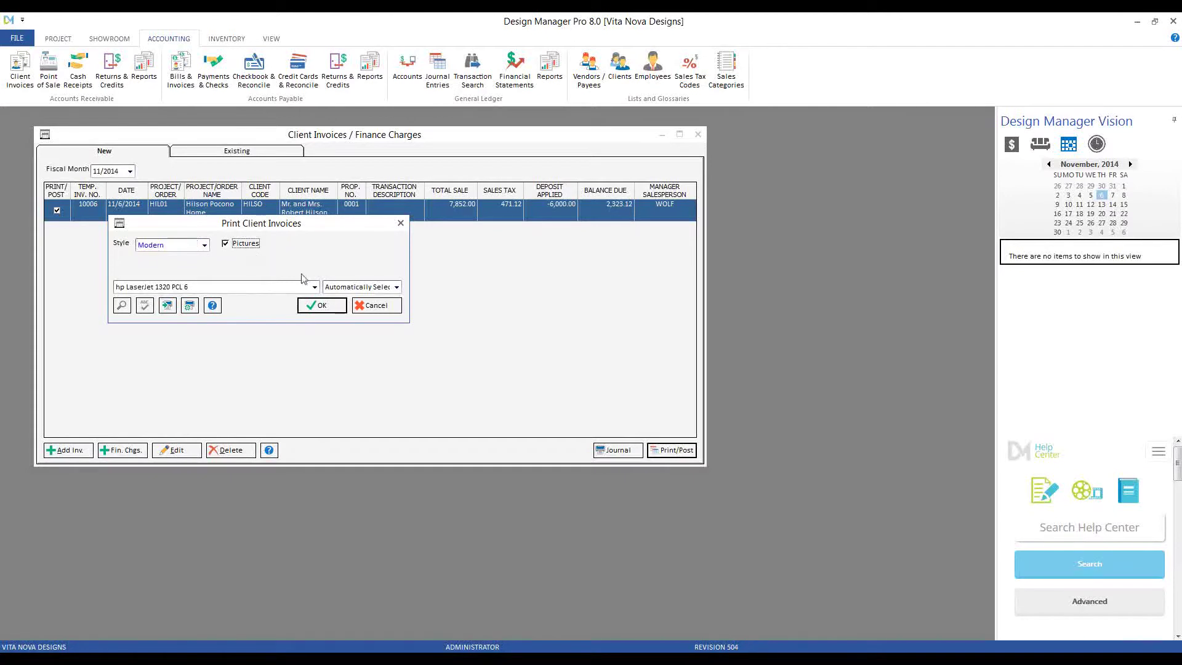
click(321, 305)
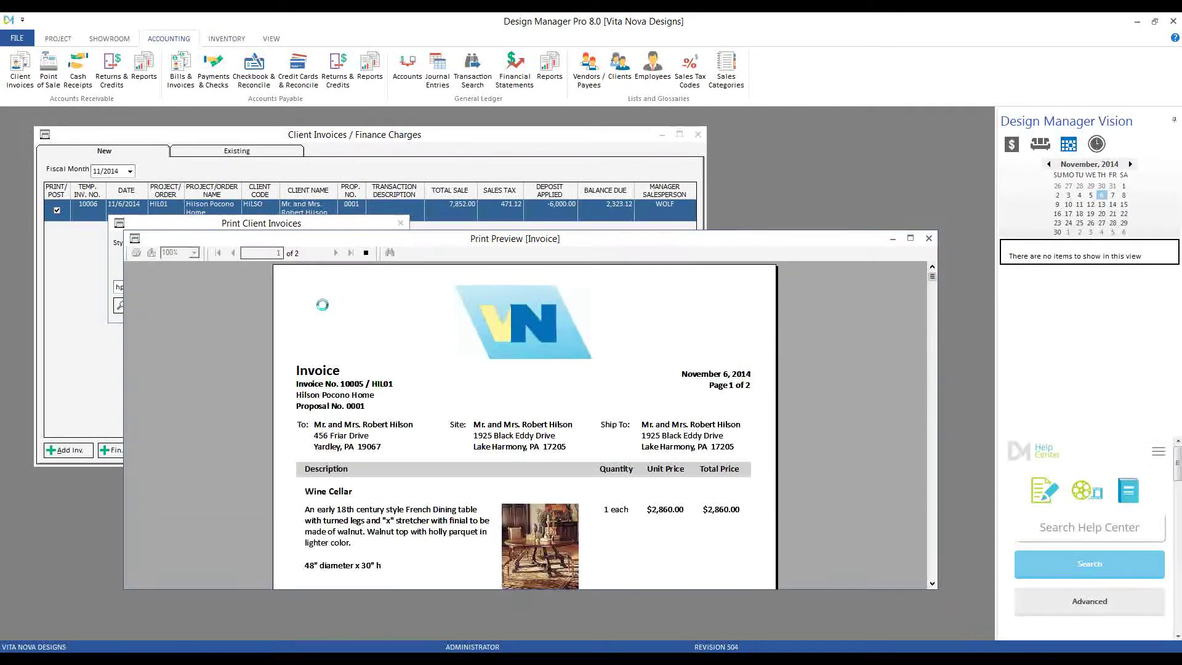
- Review both pages of the HIL01 invoice preview, close it, and accept the invoice
scroll(346, 315, down, 6)
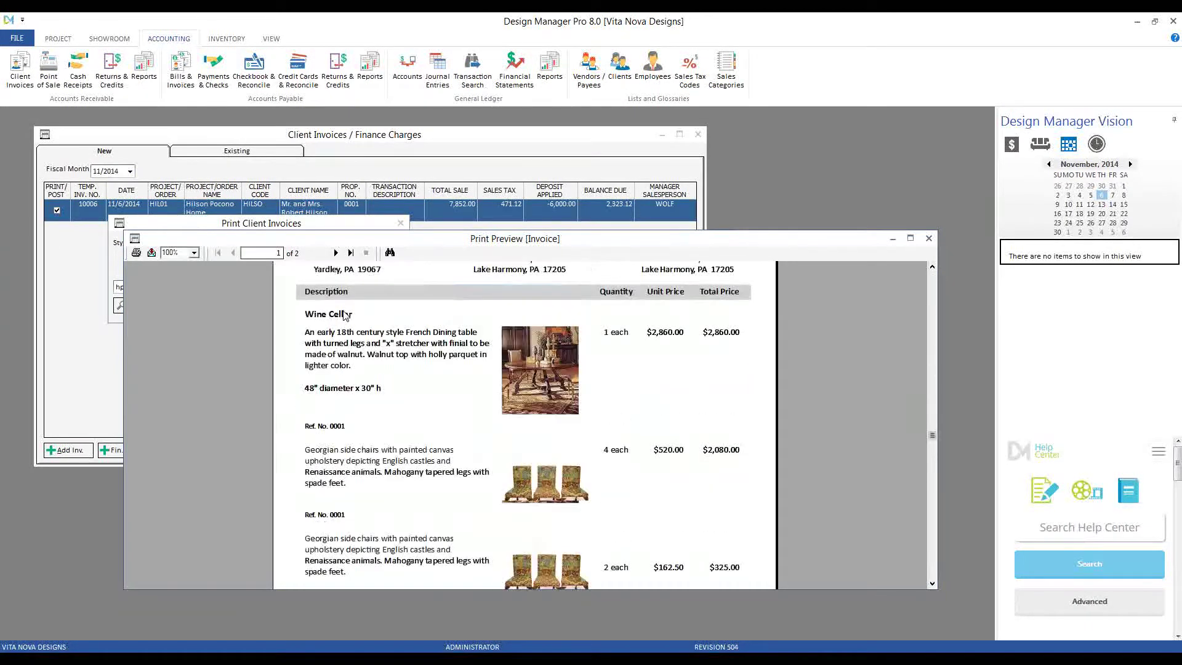
scroll(342, 356, up, 3)
scroll(342, 356, up, 4)
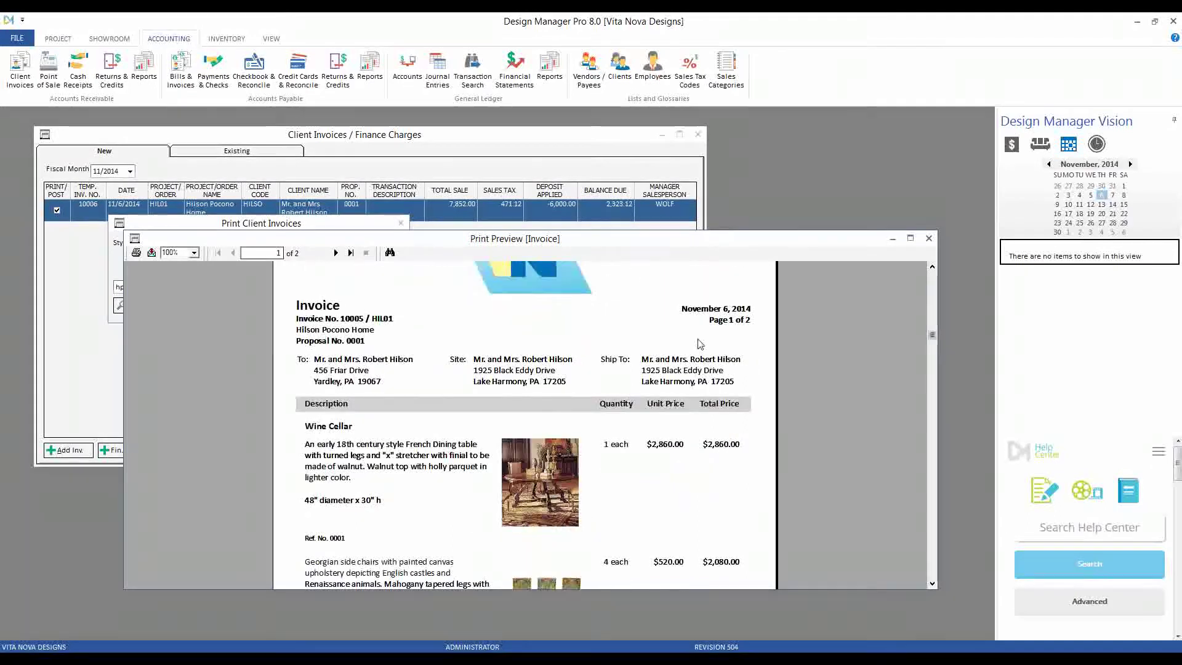
scroll(341, 356, down, 5)
click(335, 253)
scroll(668, 375, down, 3)
scroll(669, 374, up, 4)
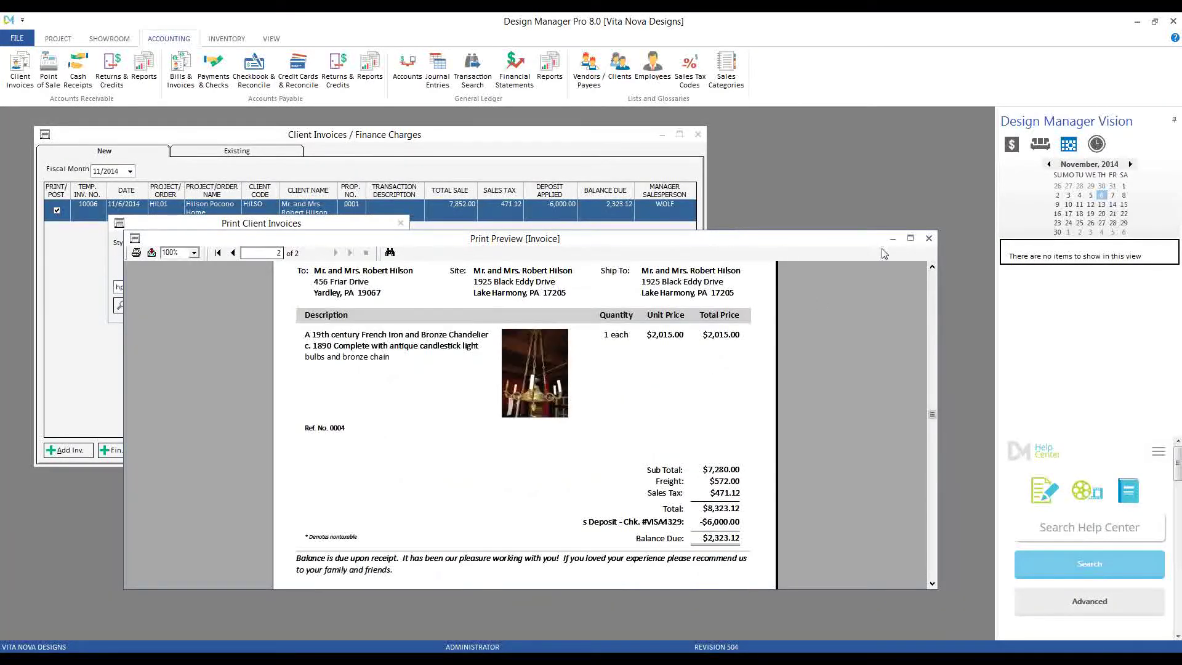
click(931, 240)
click(563, 369)
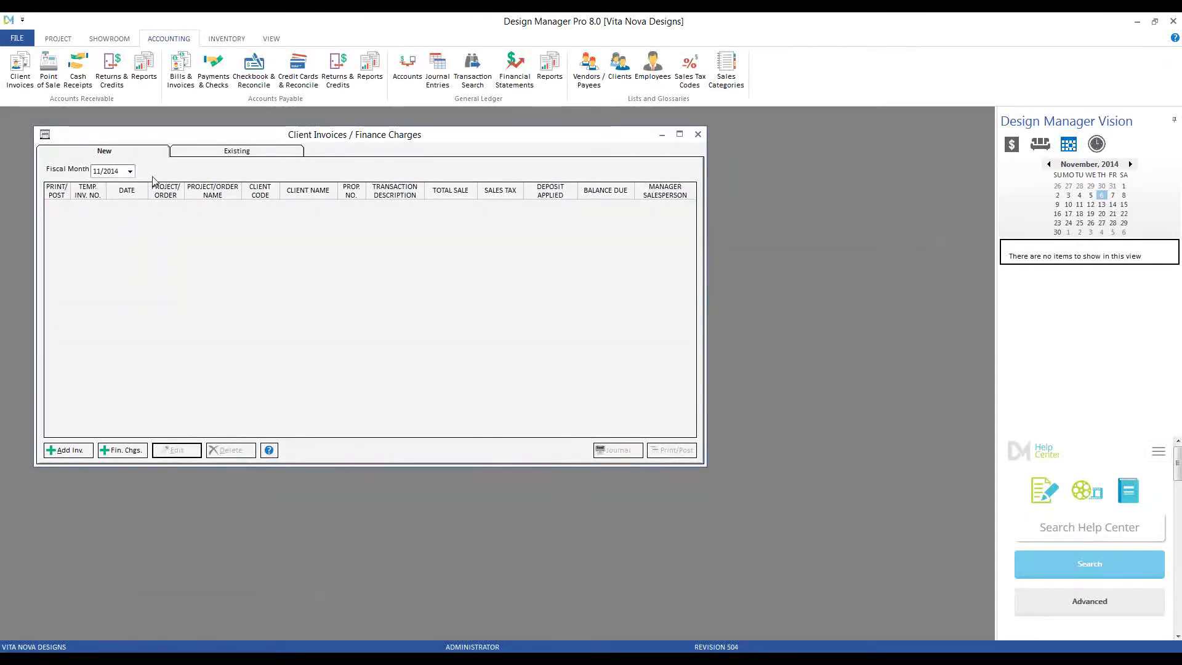
- List the existing client invoices, compare the transaction descriptions of the two HIL01 invoices, and close the invoice window
click(177, 154)
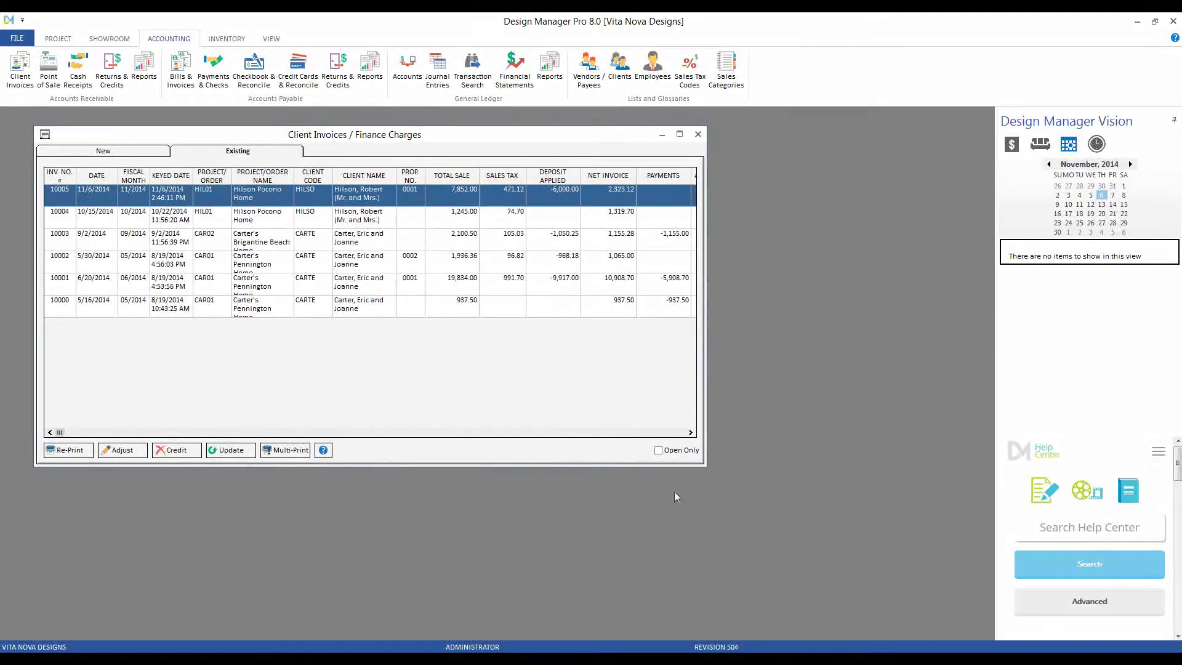
scroll(475, 230, right, 10)
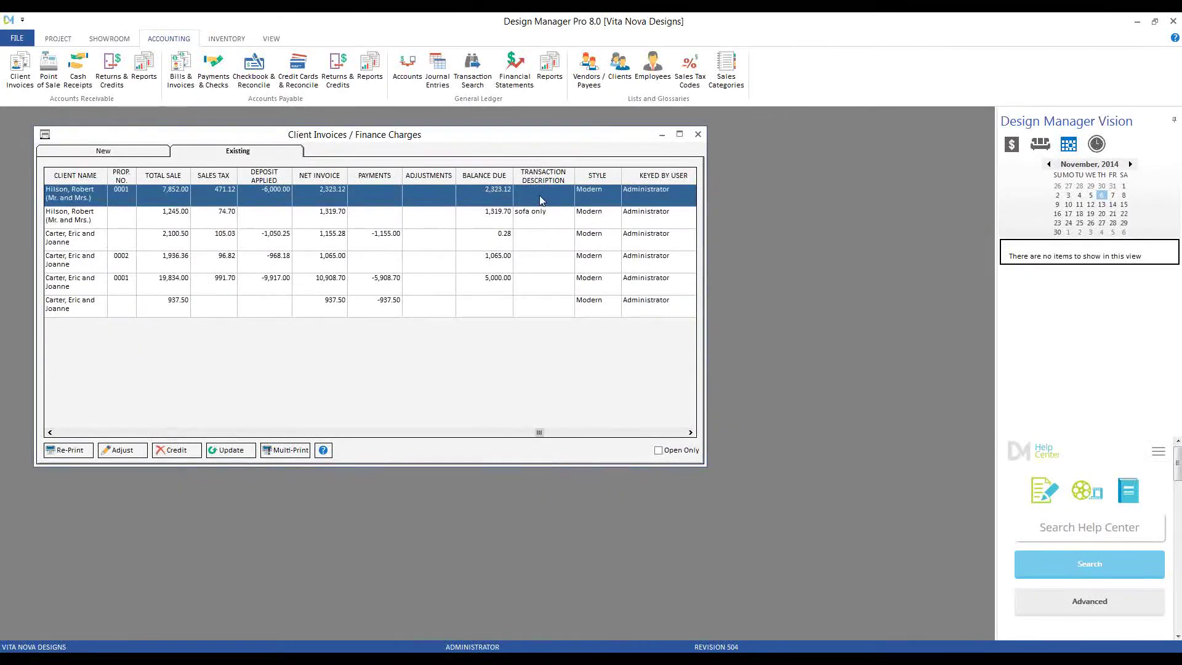
click(540, 215)
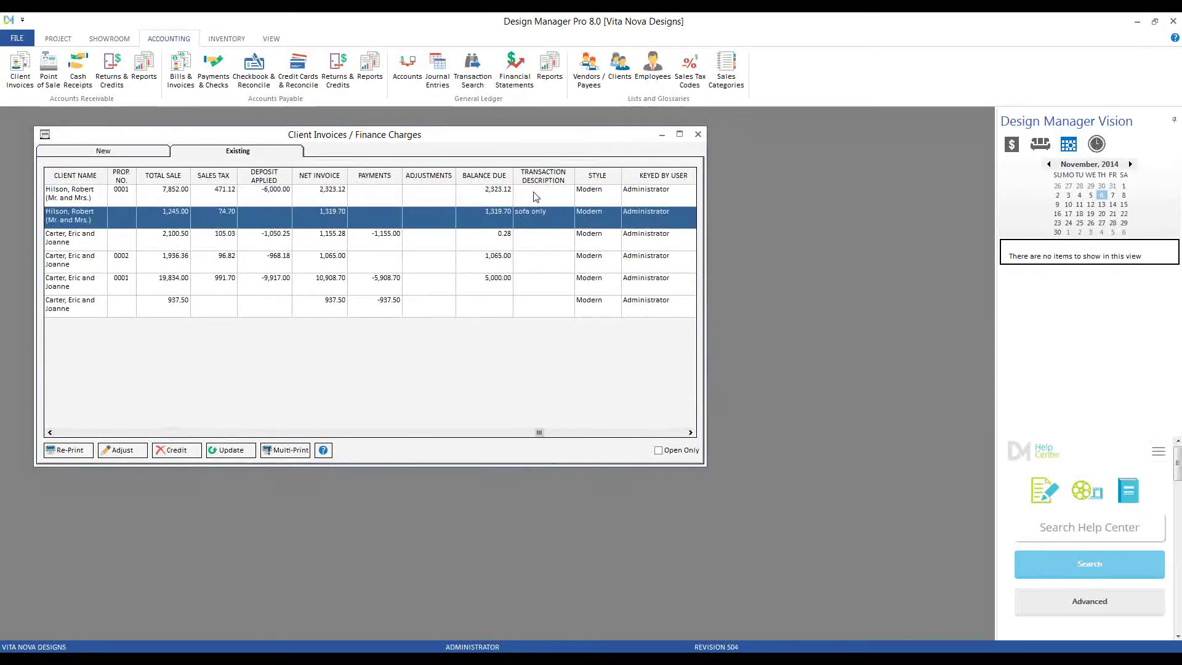
click(538, 190)
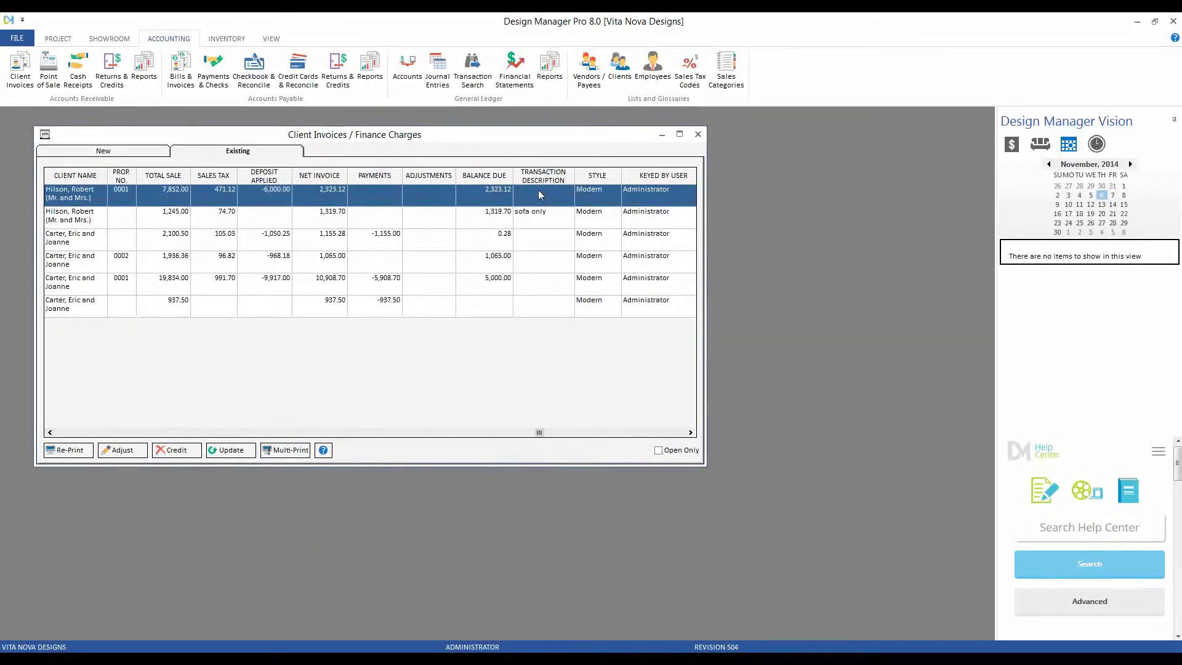
click(697, 134)
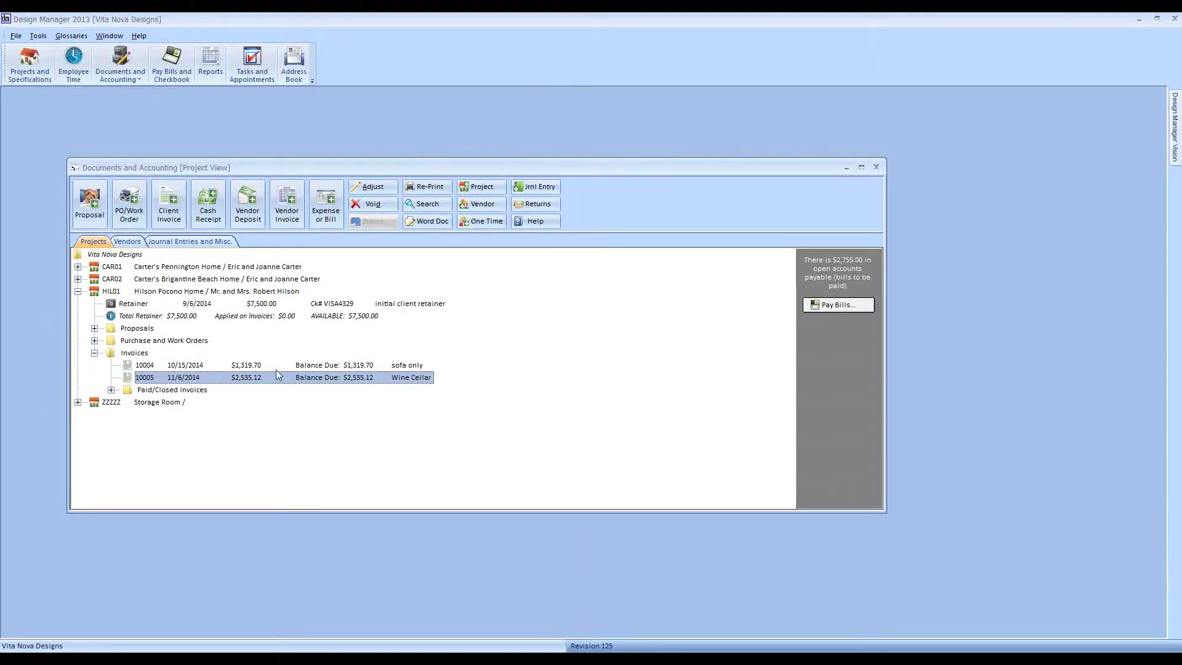
- In Design Manager 2013, open the re-print options for the Wine Cellar invoice 10005 and move the dialog clear of the project list
right_click(384, 377)
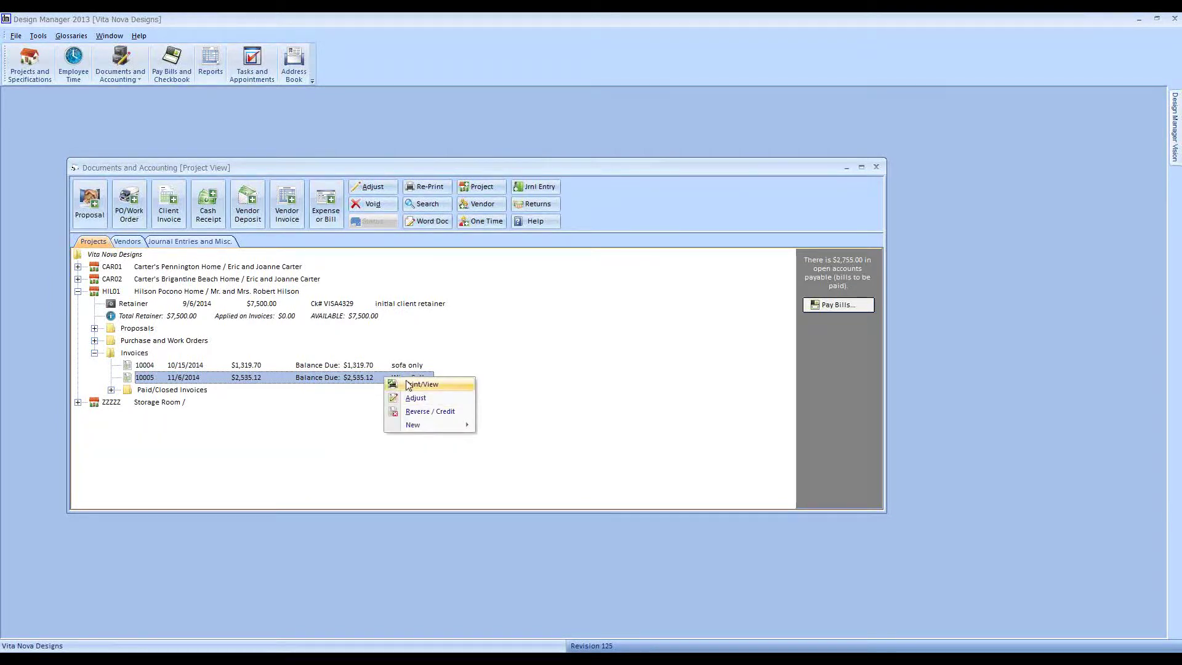
click(407, 384)
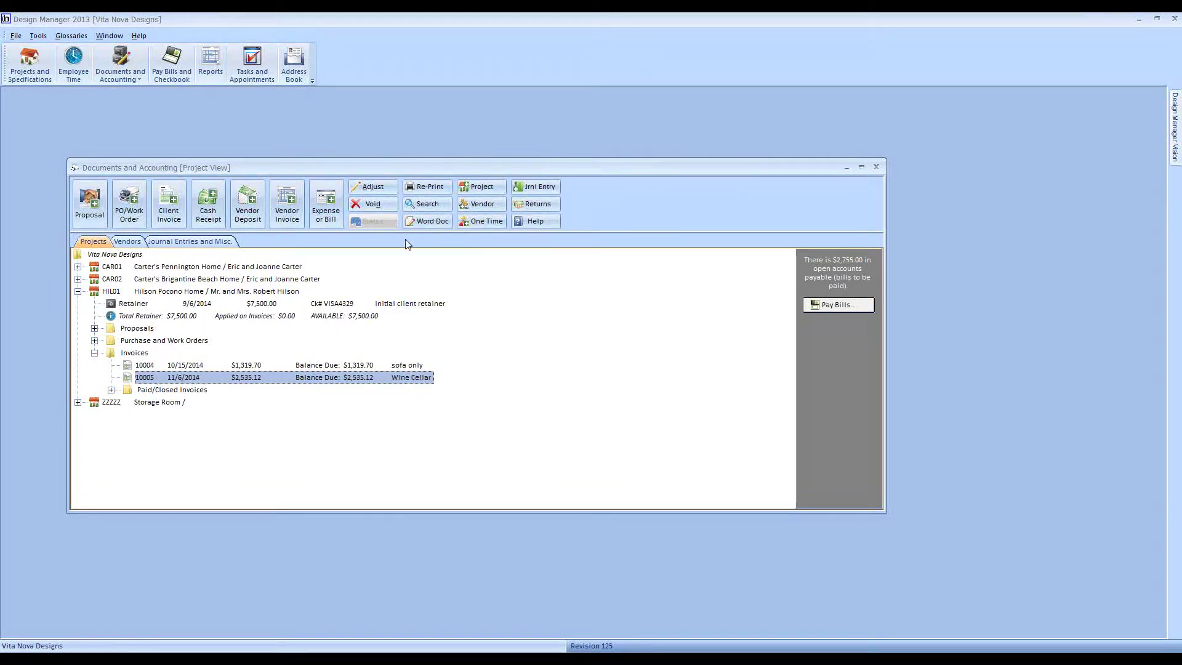
click(426, 187)
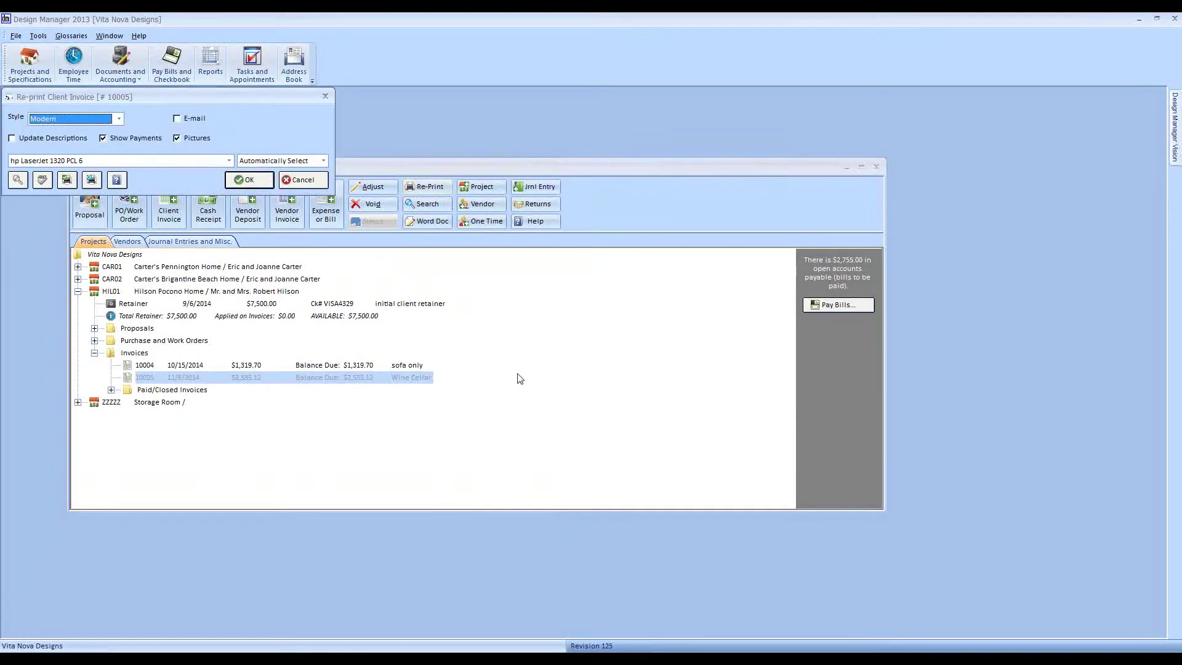
drag(174, 98, 412, 187)
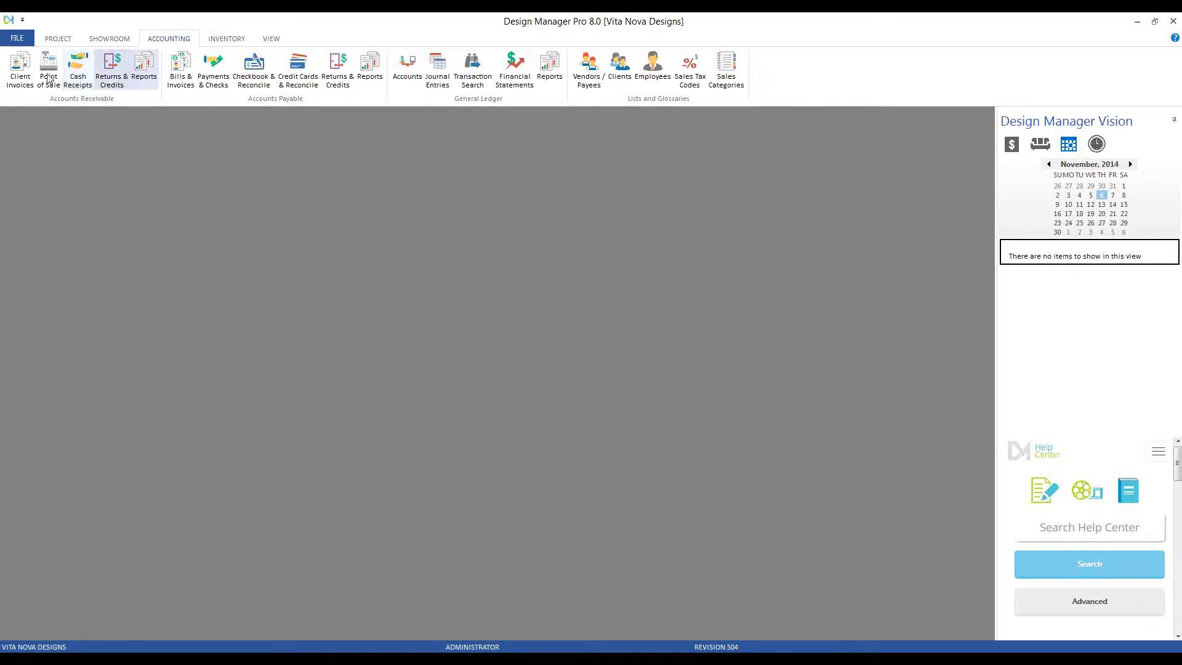
- In Design Manager Pro 8.0, list the existing client invoices, view the re-print options for invoice 10005, and cancel them
click(19, 68)
click(353, 275)
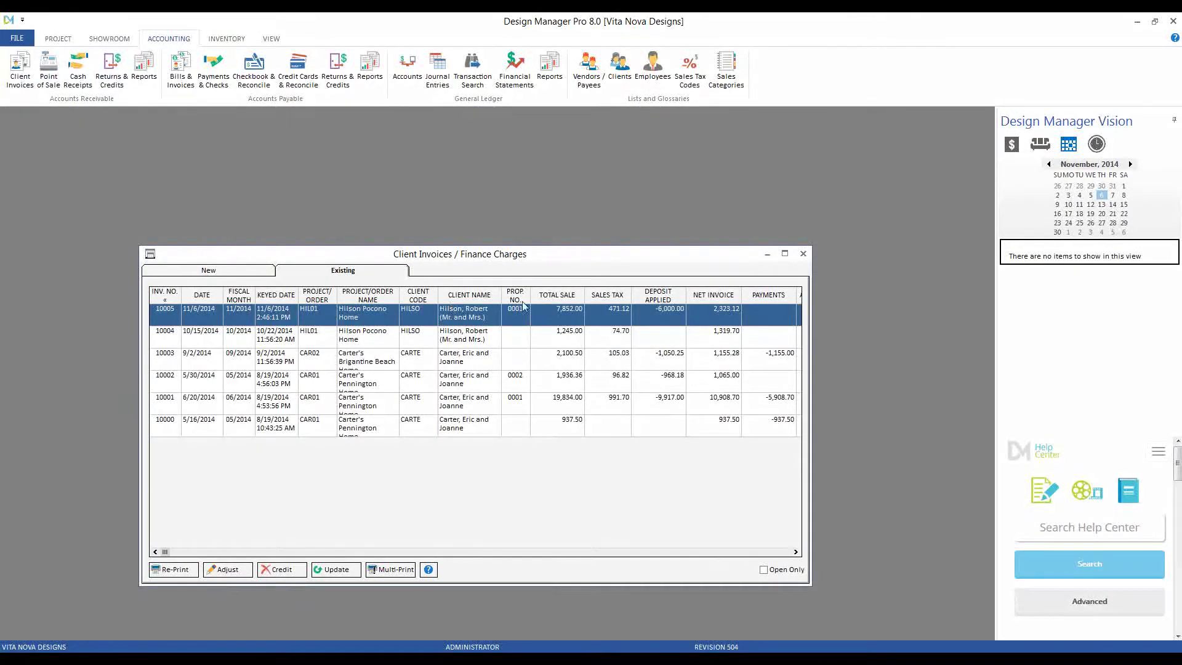
click(174, 569)
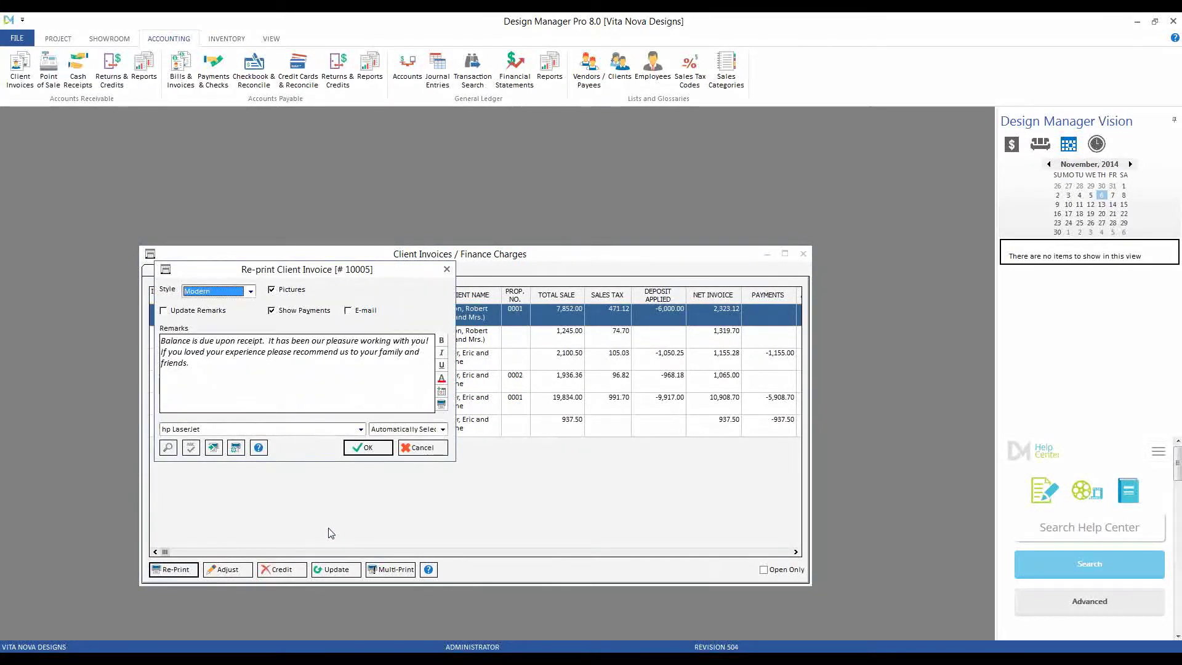
click(420, 448)
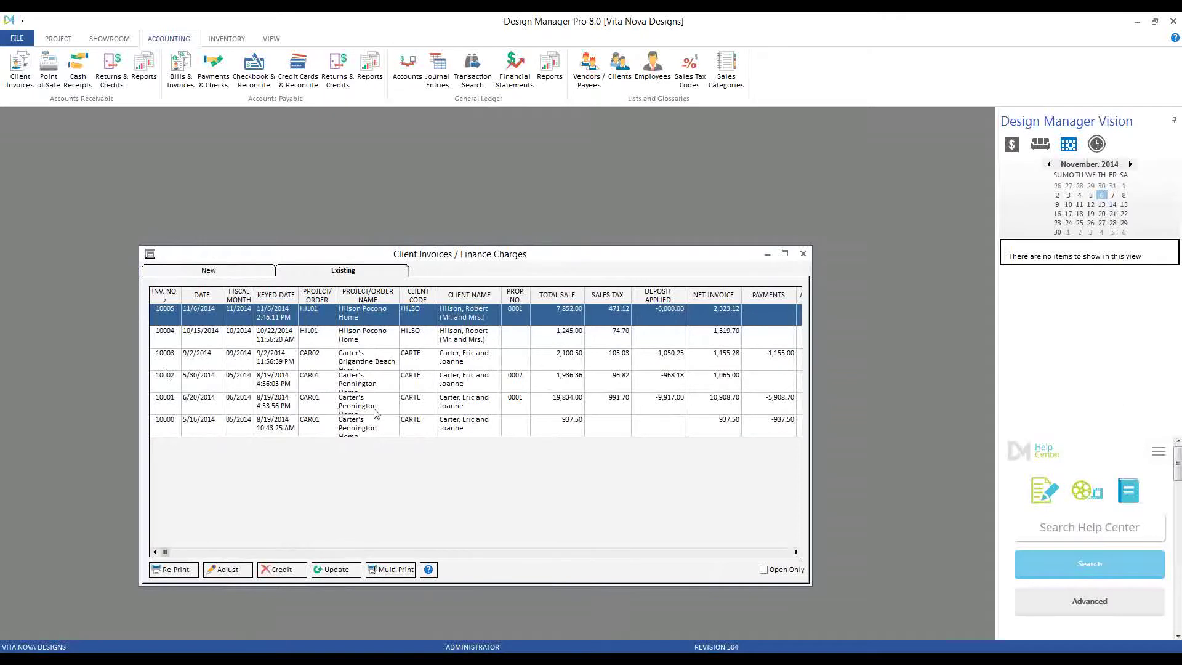
- Generate a re-print preview of invoice 10001 with pictures but without payments, leaving the e-mail option off
click(454, 408)
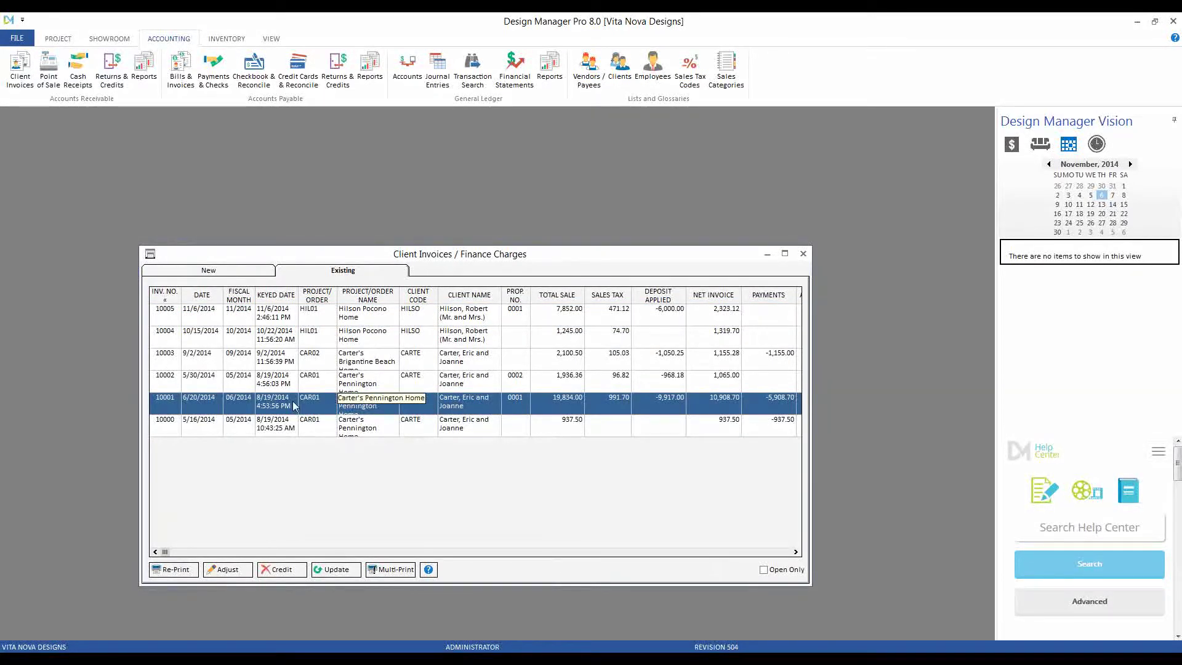
click(168, 569)
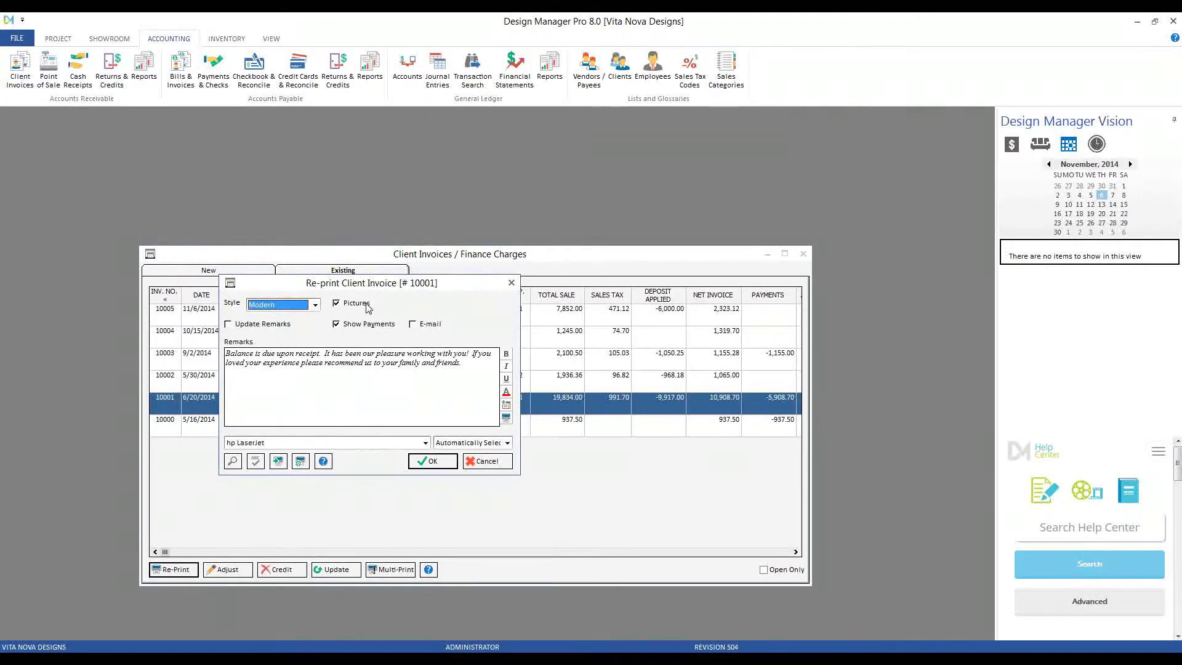
click(369, 324)
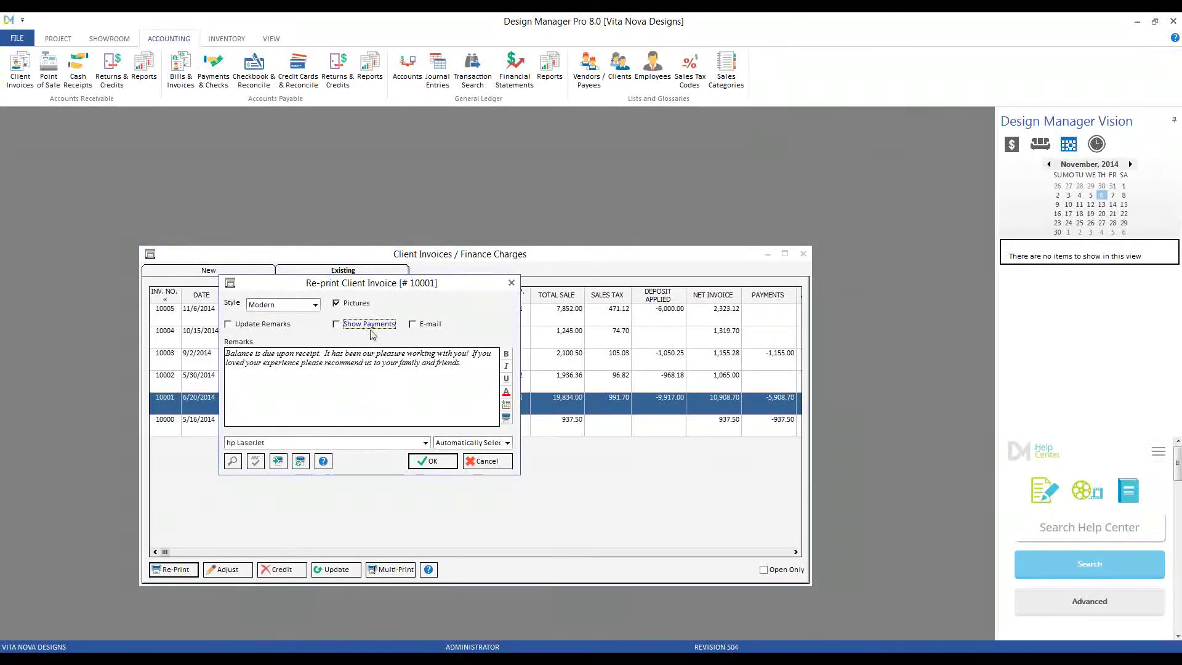
click(429, 324)
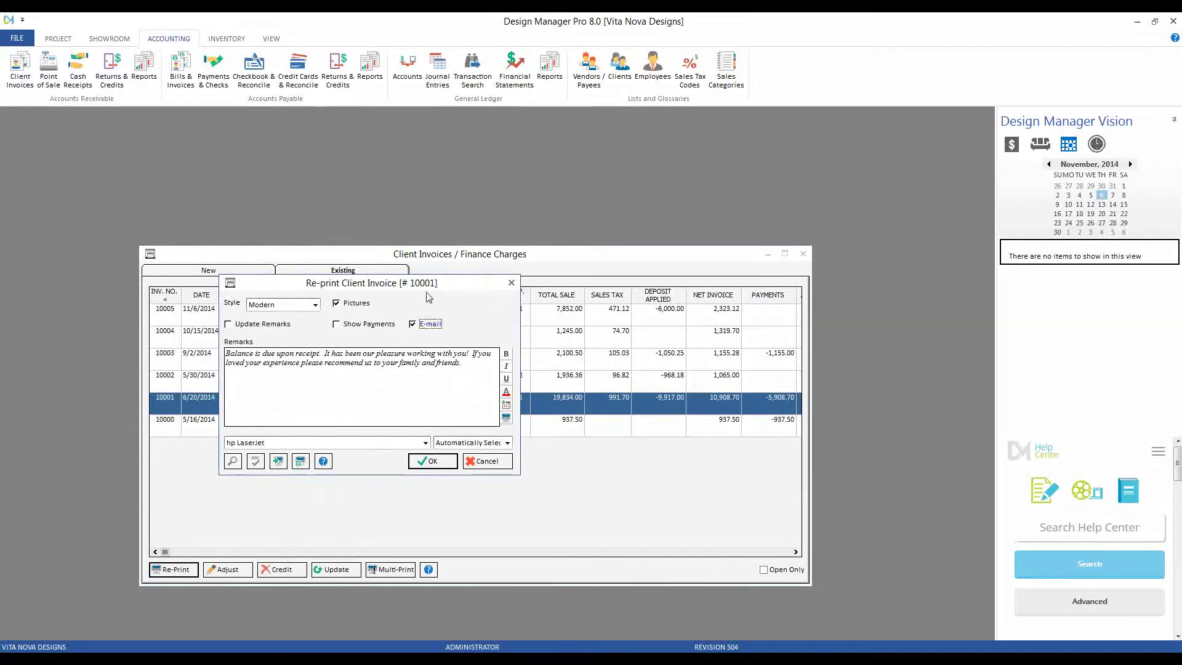
drag(351, 283, 363, 440)
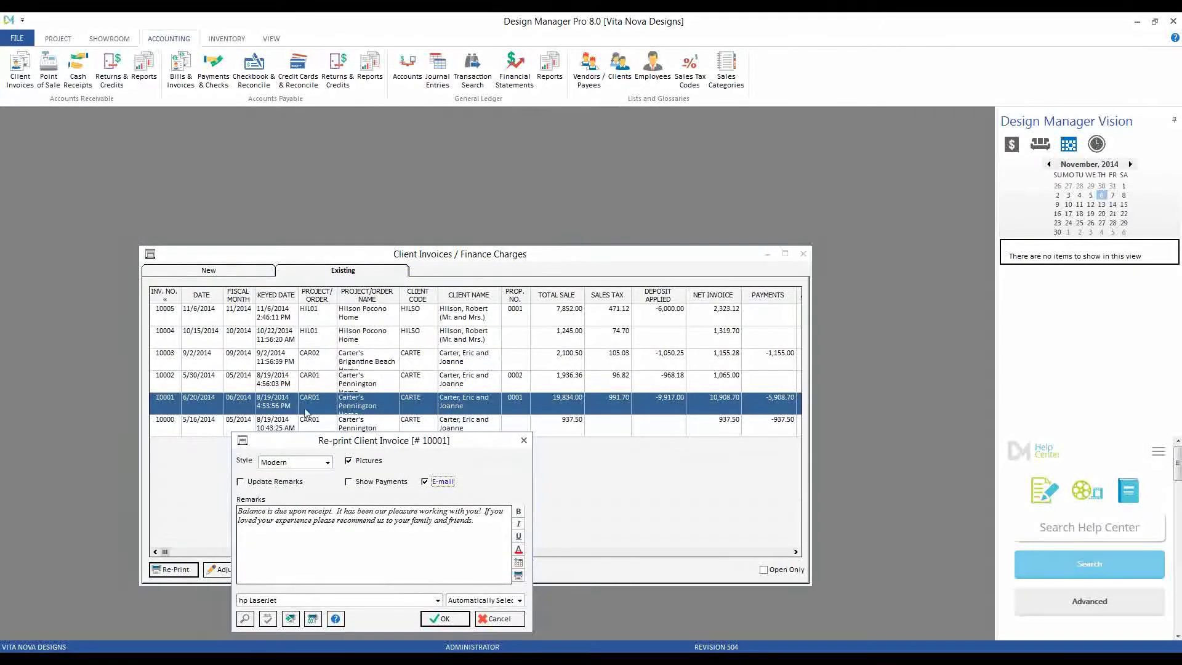
drag(436, 441, 433, 294)
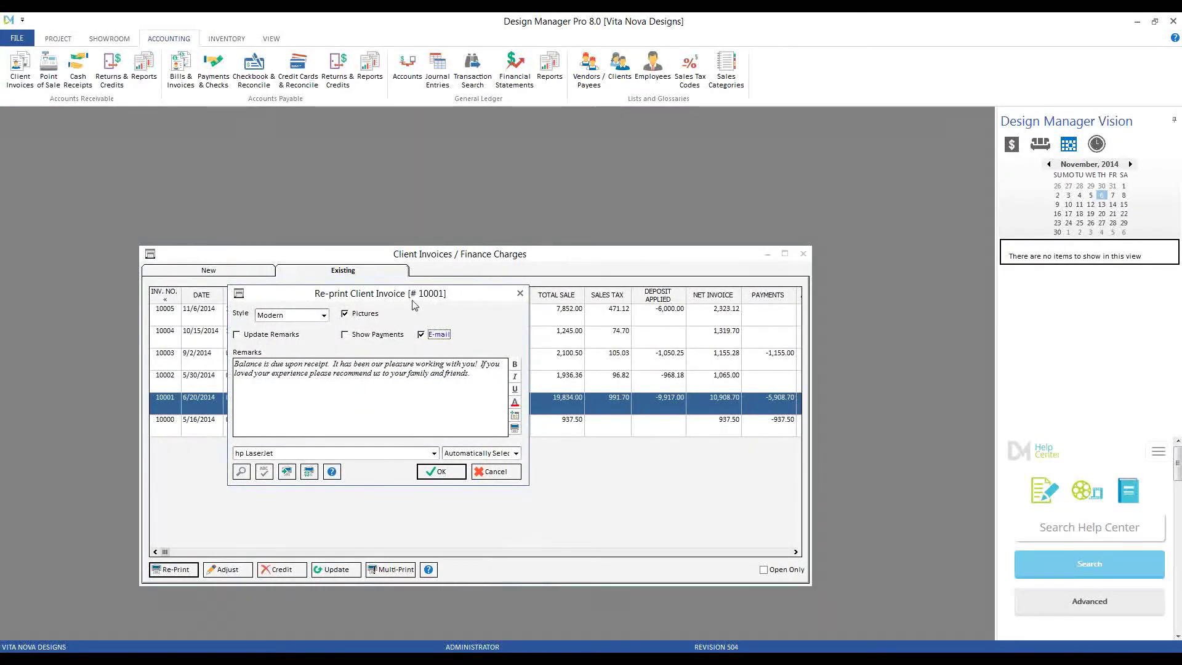
click(424, 335)
click(451, 472)
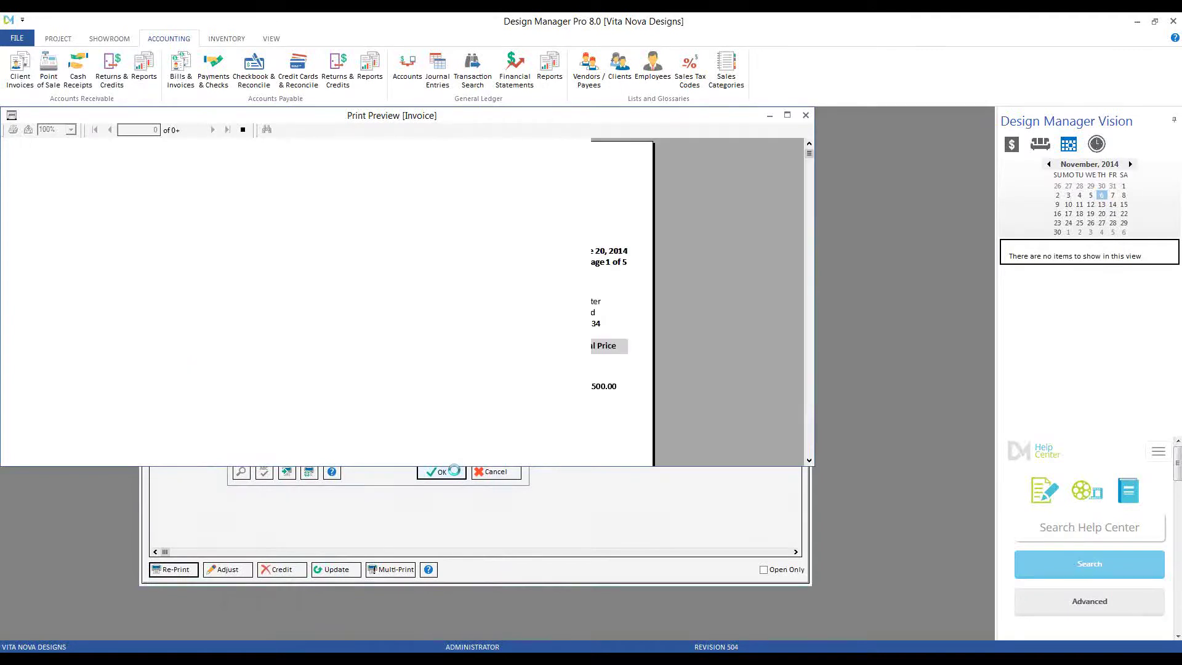
- Examine the last page of the invoice 10001 preview, close it, and widen the client invoices window
click(227, 129)
scroll(362, 395, down, 5)
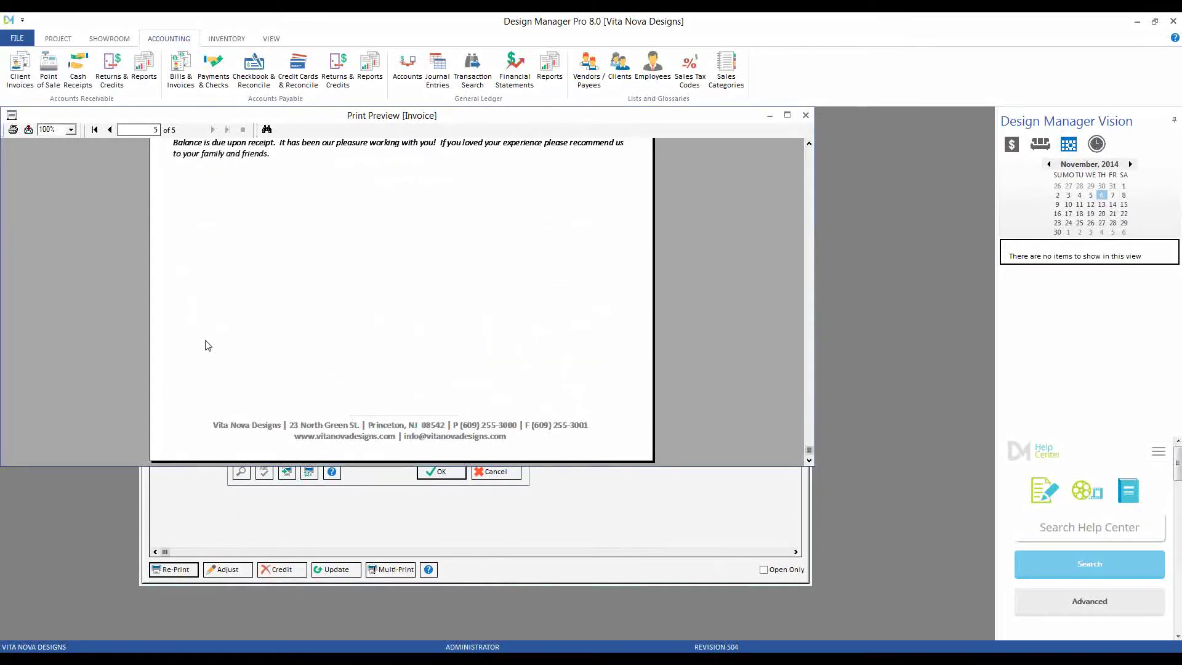
click(806, 116)
drag(813, 455, 849, 456)
- Reopen the re-print options for invoice 10001, enable Show Payments, and add the stored remark INV2 below the existing remarks
click(175, 569)
drag(168, 137, 289, 213)
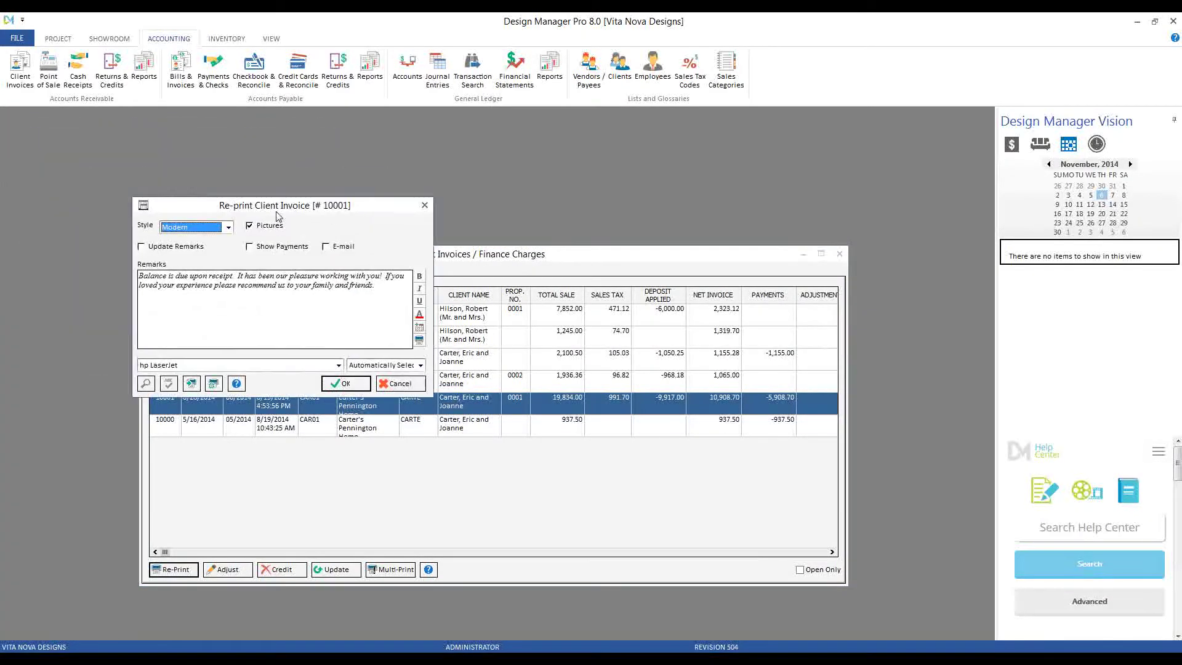
click(253, 248)
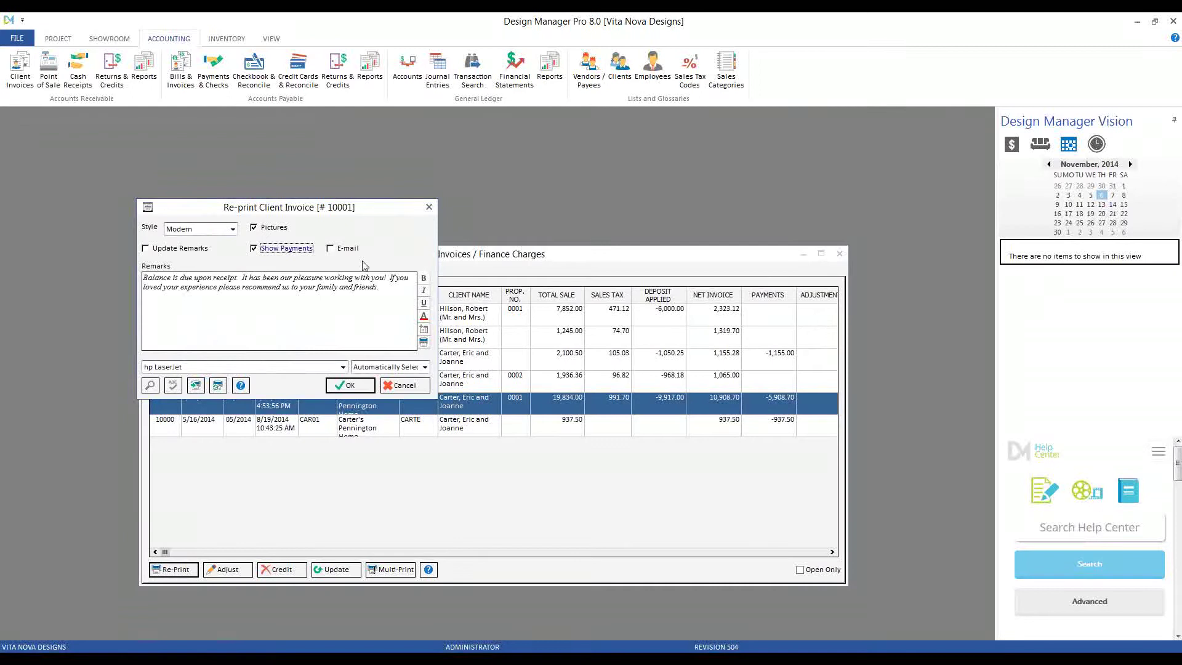
click(382, 289)
click(153, 386)
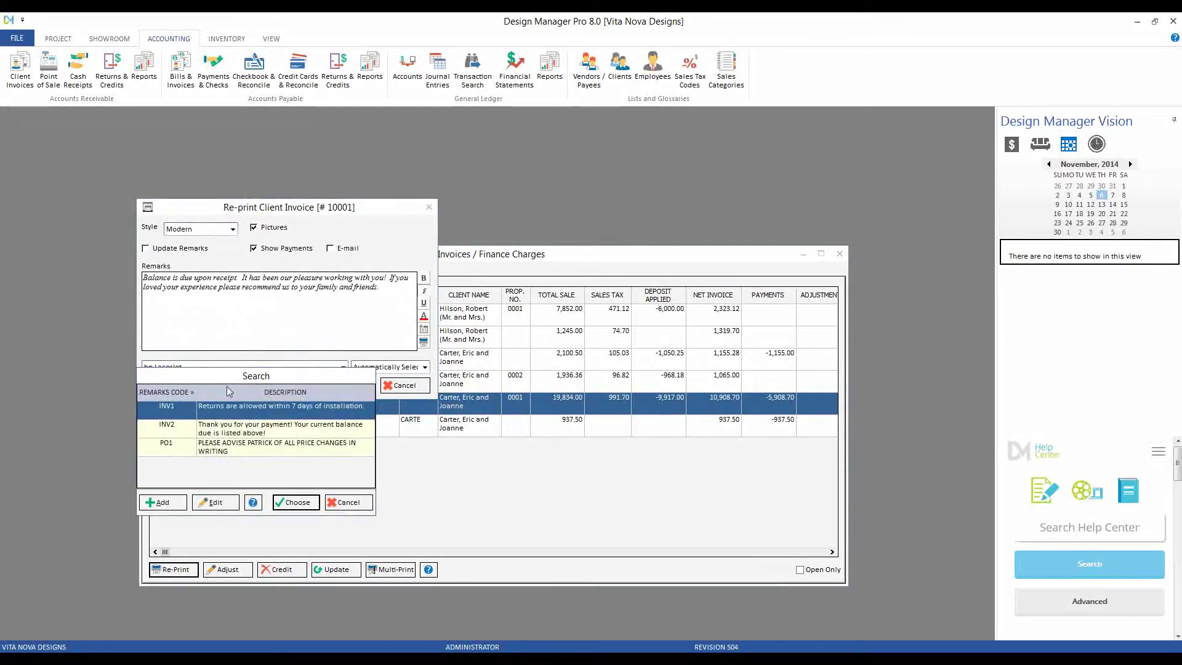
click(255, 430)
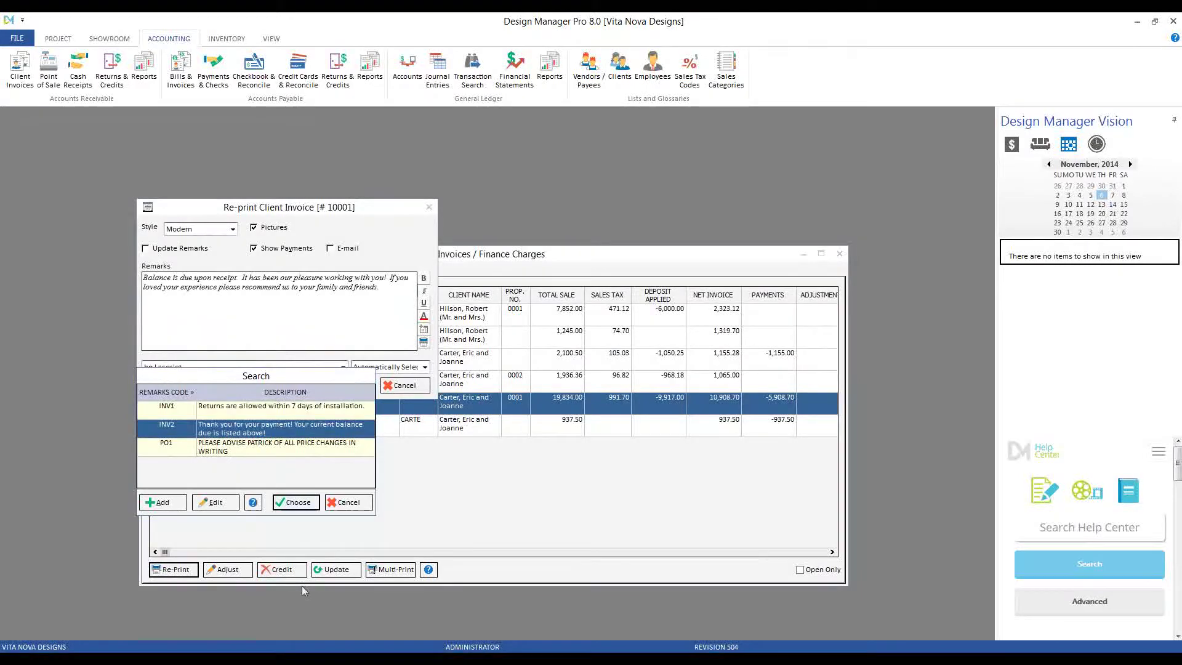
click(296, 502)
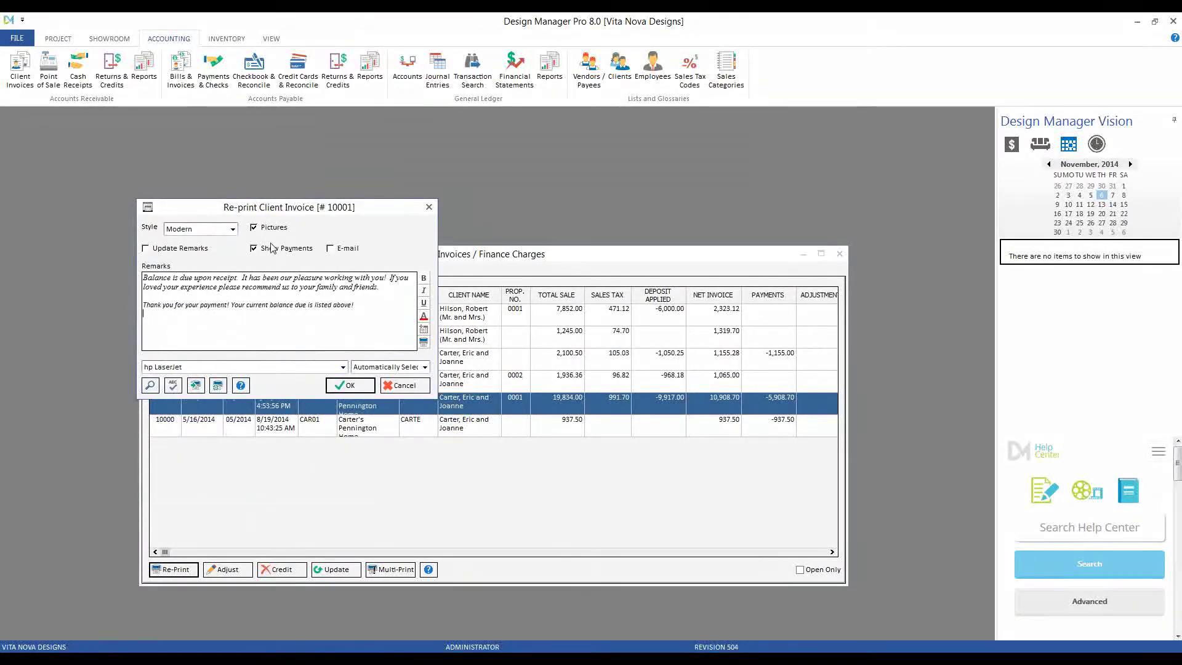
- Preview the invoice 10001 re-print with payments and the added remark, examine the totals on its last page, and close the preview
click(355, 385)
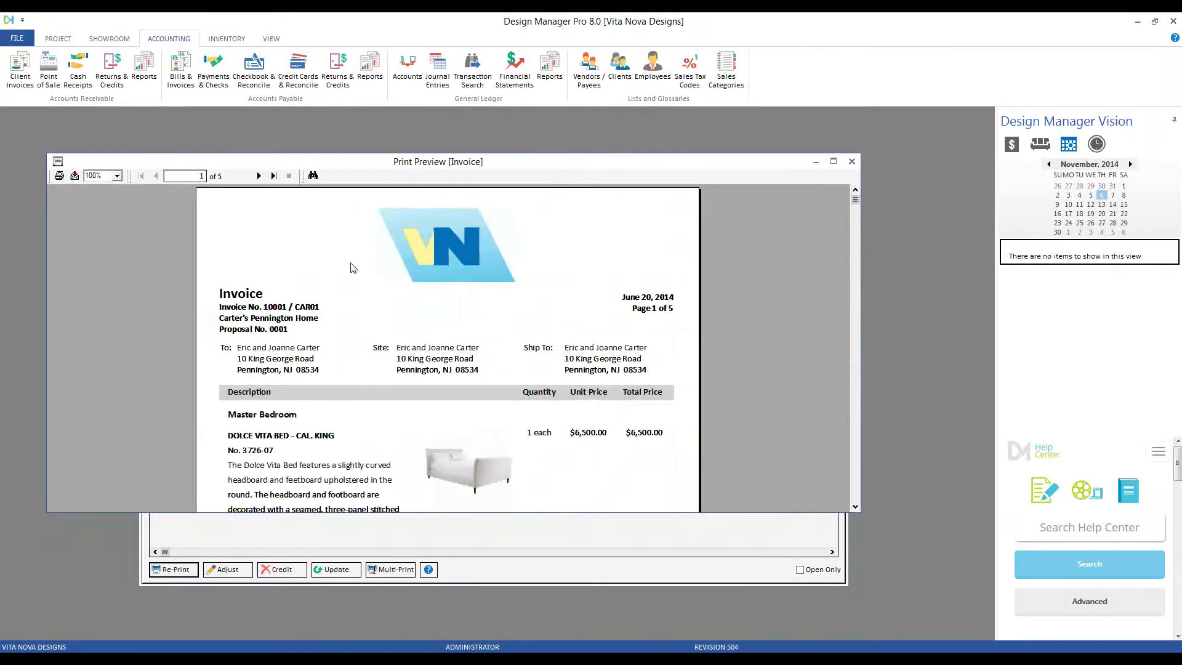
click(275, 176)
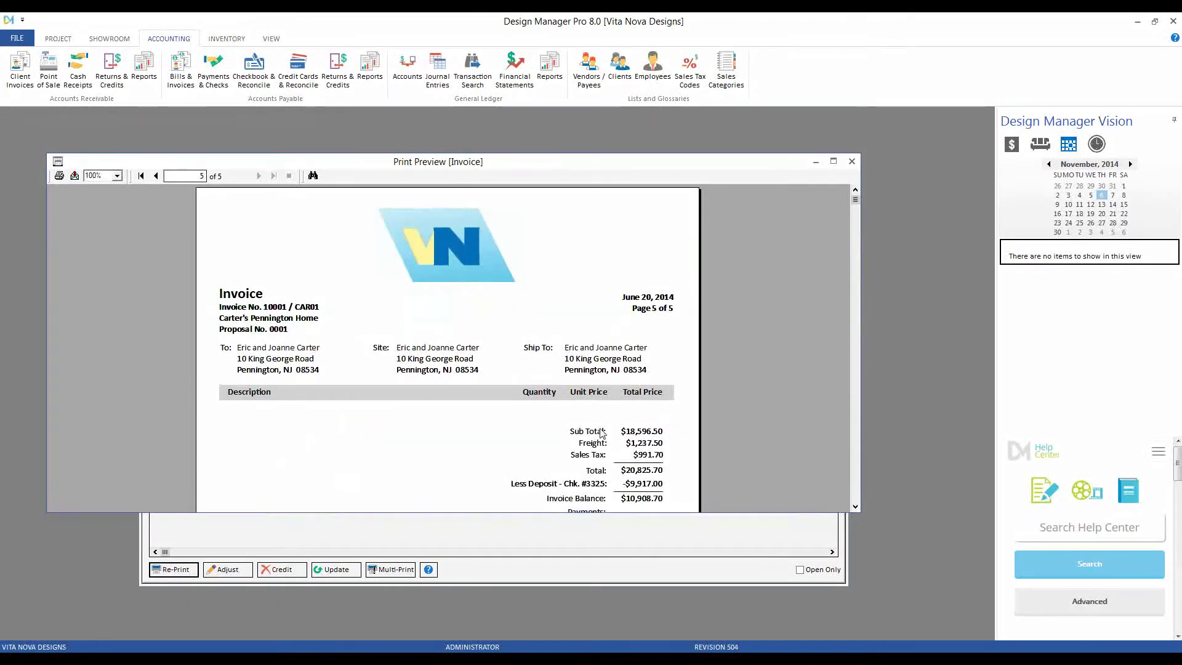
click(856, 507)
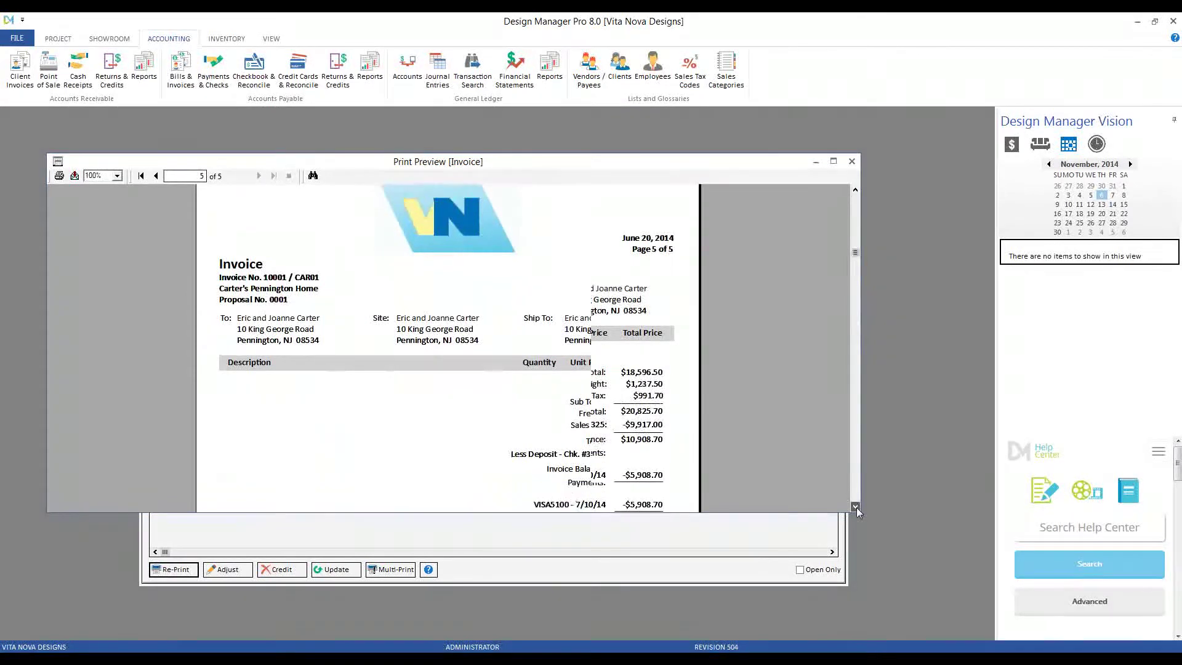
click(856, 507)
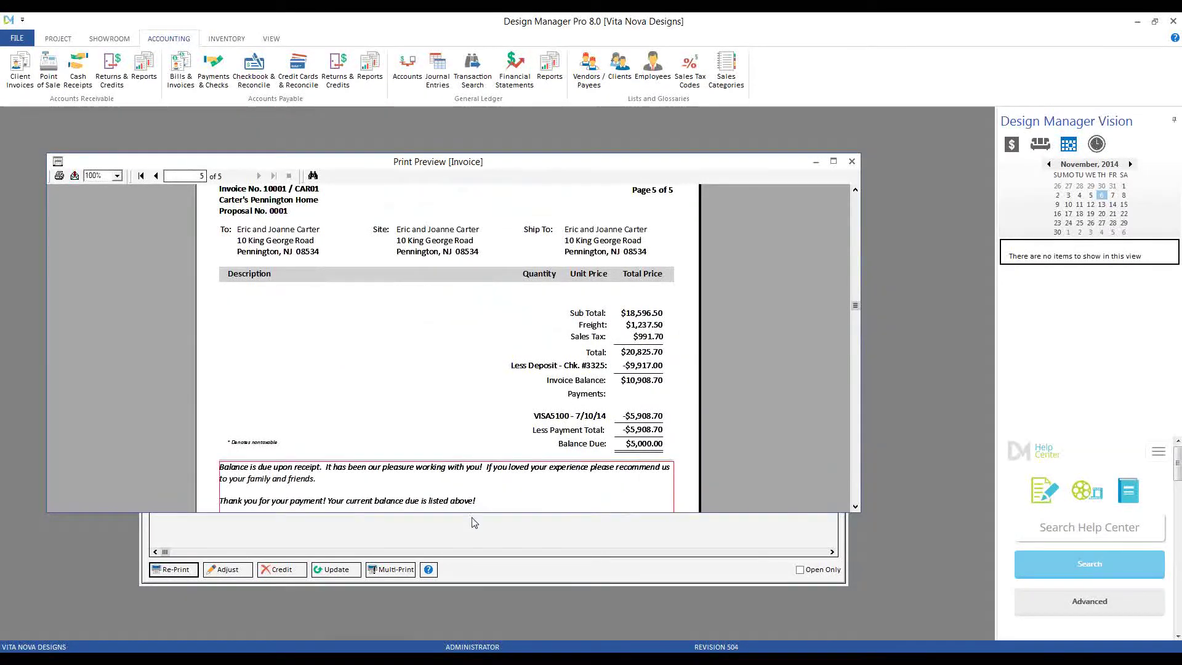
scroll(264, 445, down, 2)
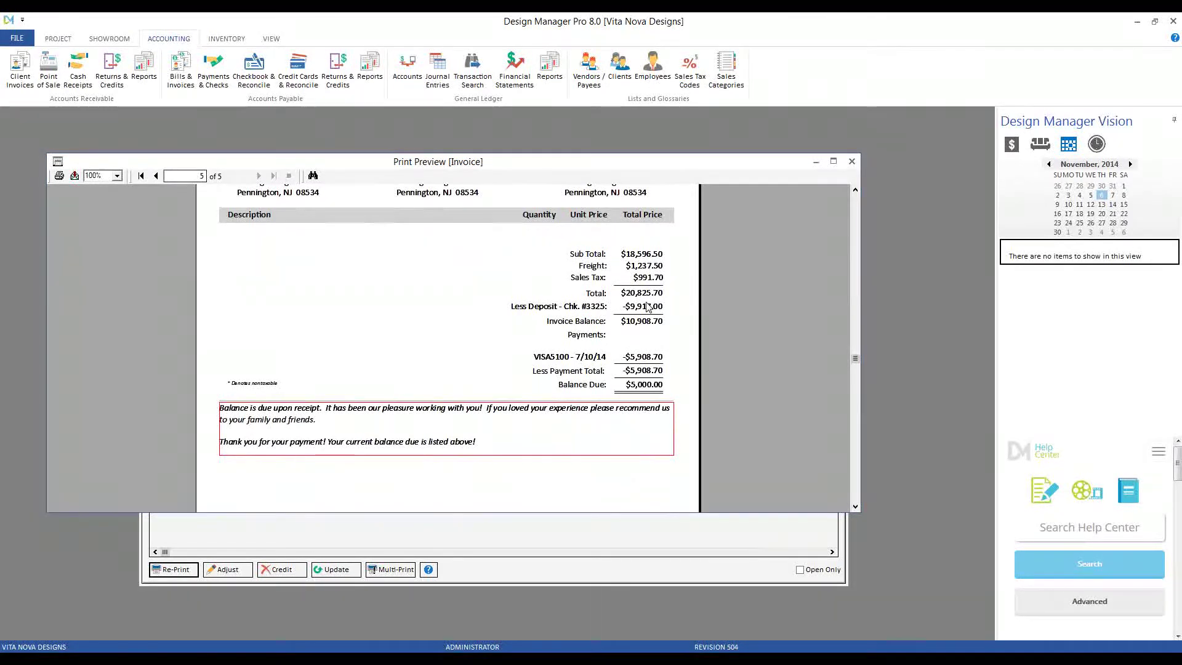
click(852, 163)
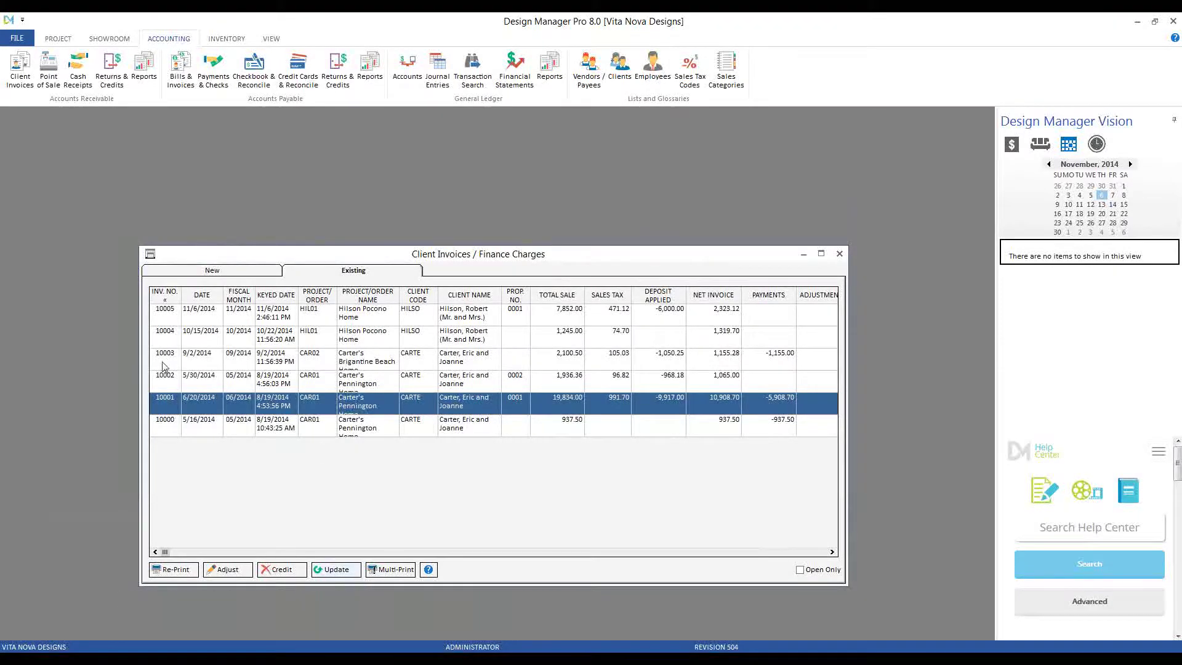
- Preview the invoice 10001 re-print again, read the Dolce Vita Bed description on its first page, and close the preview
click(174, 569)
click(270, 355)
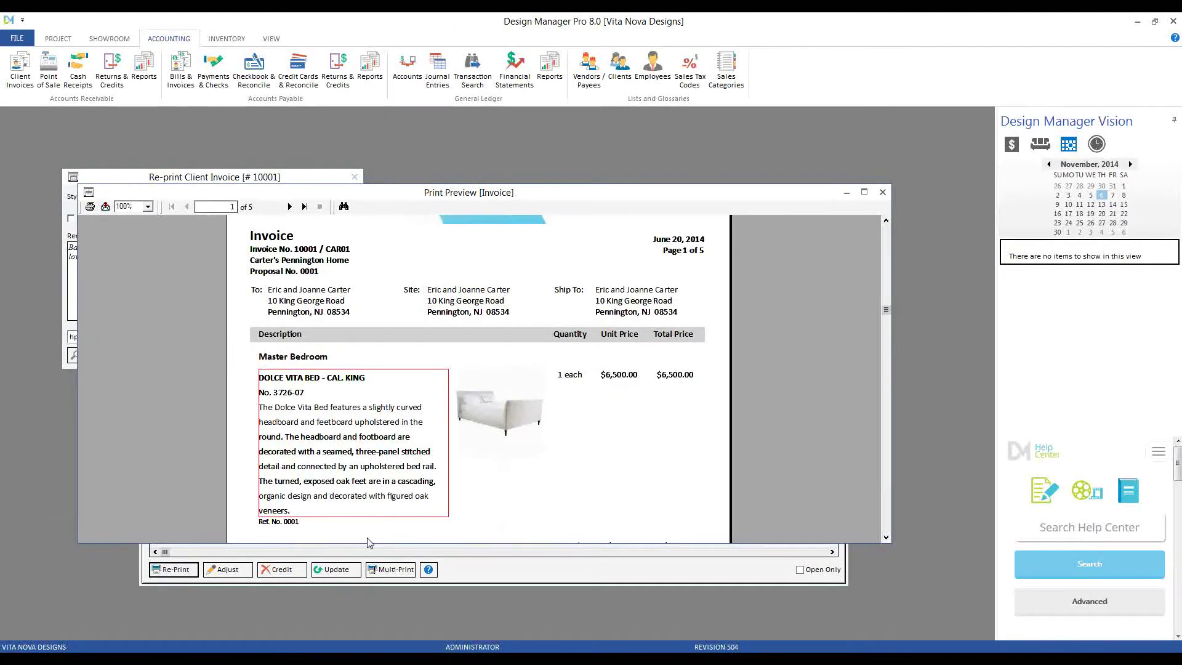
click(883, 192)
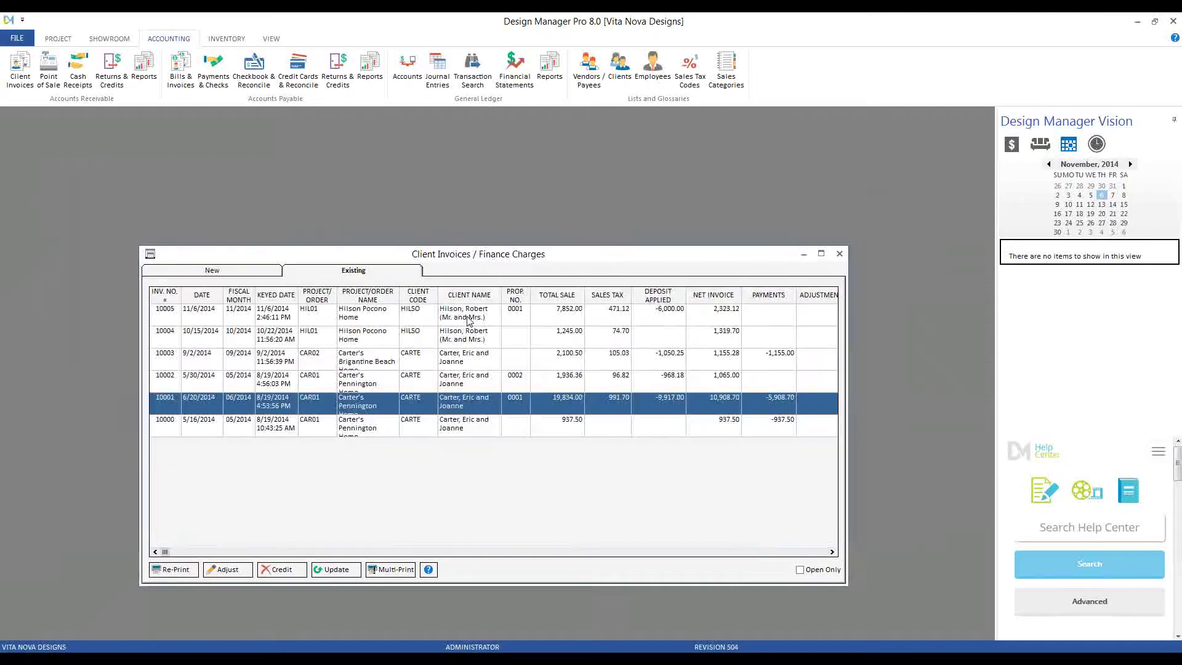
- Open the specifications of project CAR01 and show all items rather than only active ones
click(59, 39)
click(58, 67)
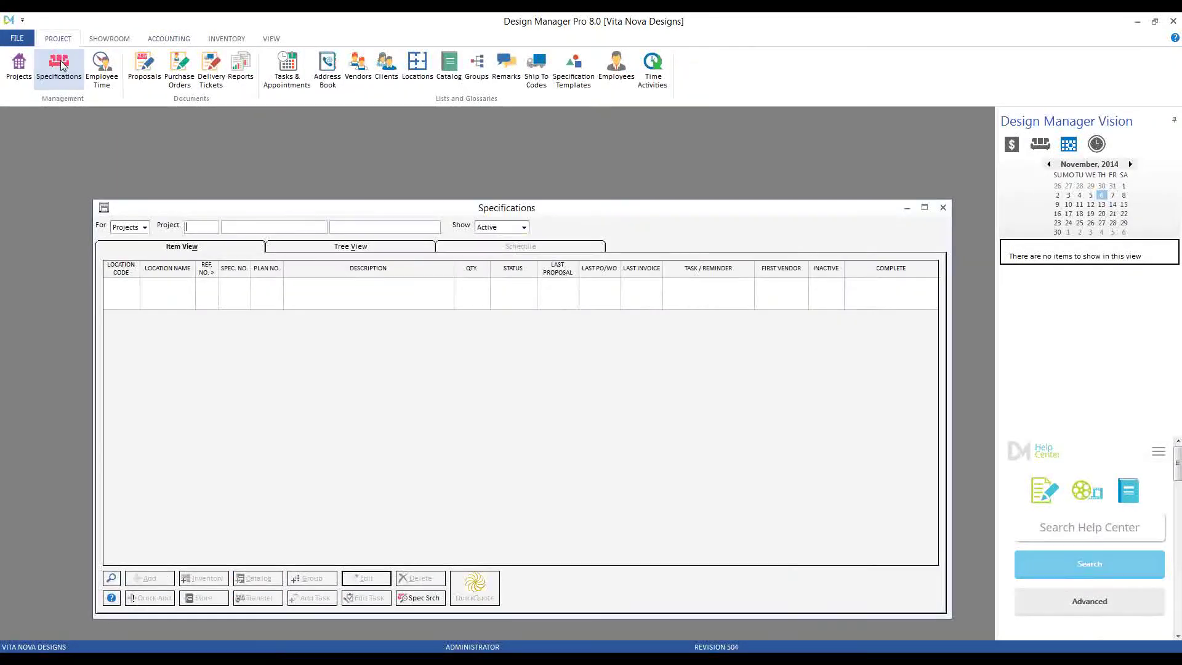
text(CAR01)
key(Tab)
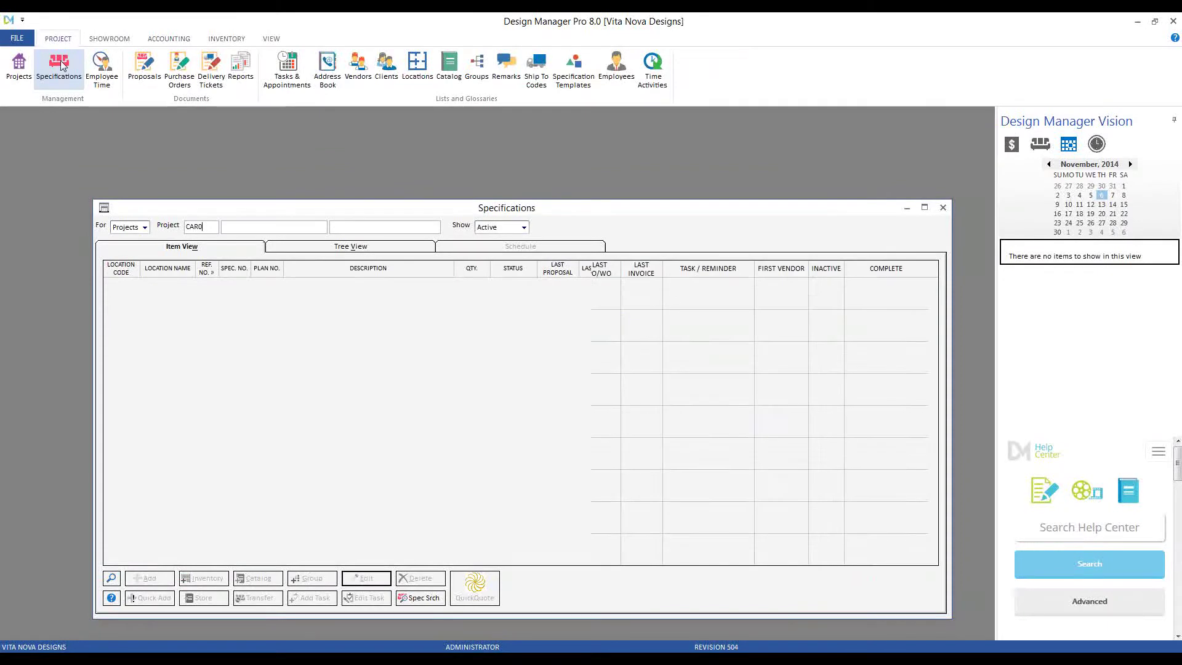
click(488, 228)
click(481, 265)
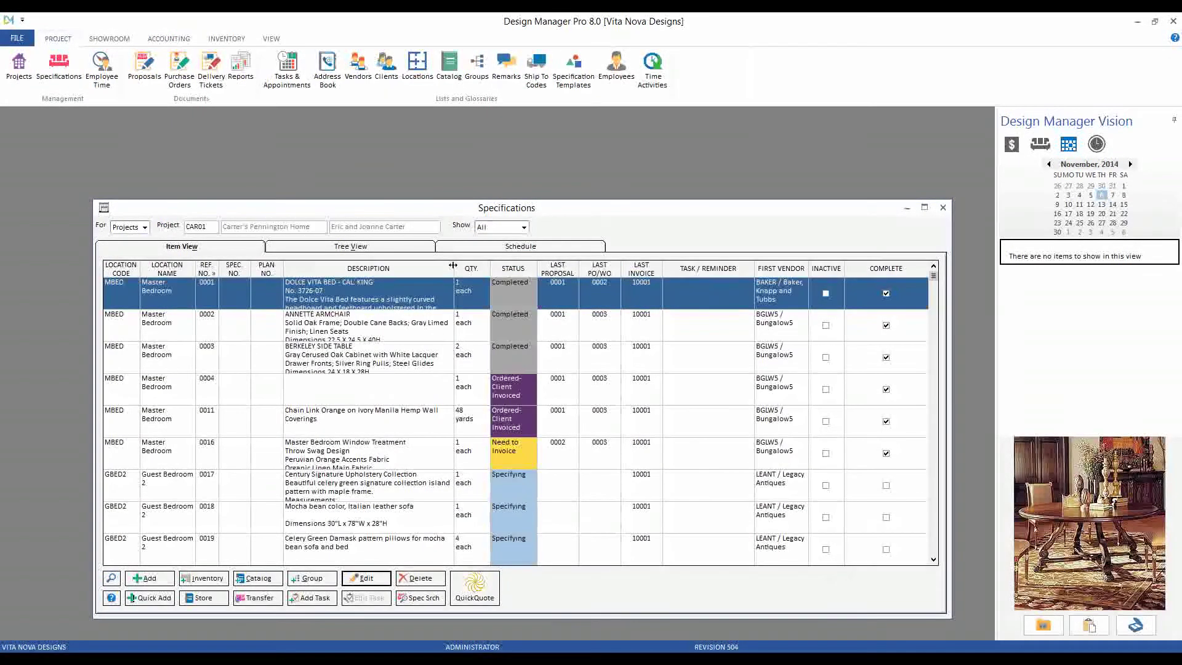
- Correct "feetboard" to "footboard" in item 0001's client description, save the item, and close the specifications
click(369, 579)
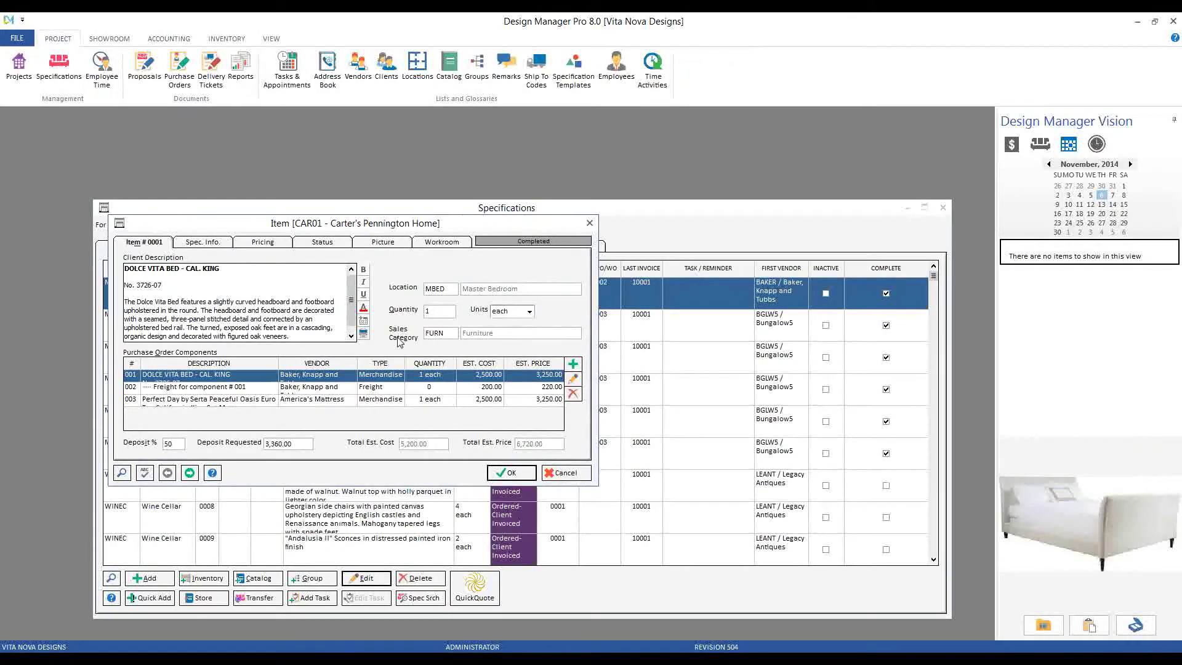
click(511, 473)
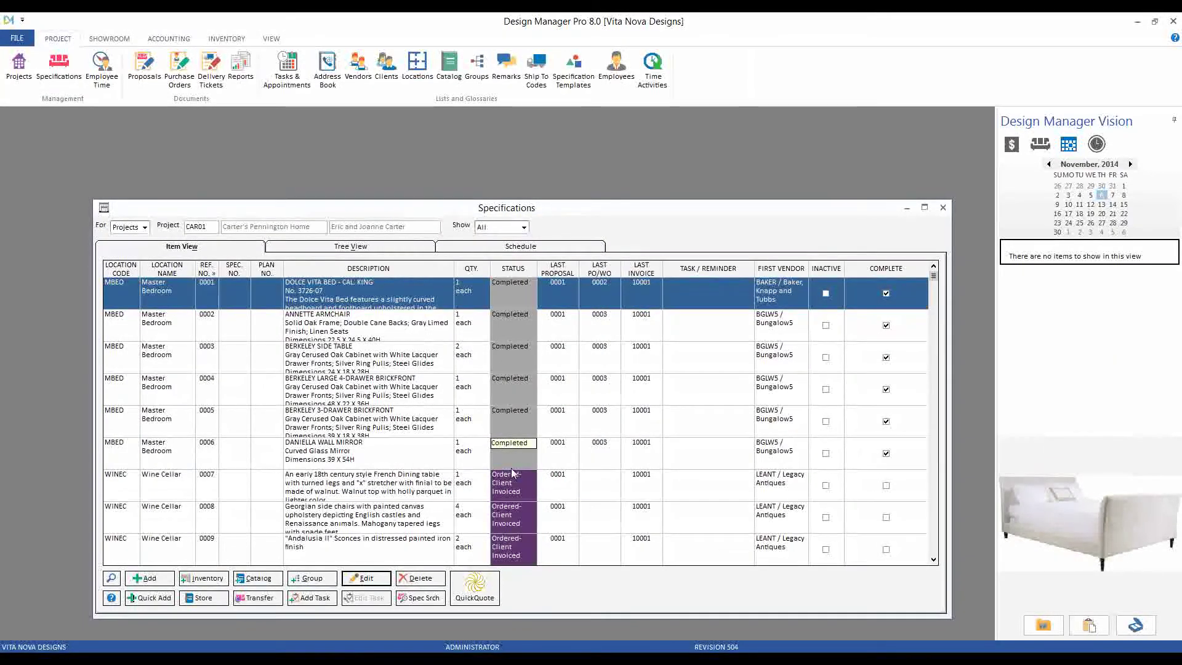
click(944, 208)
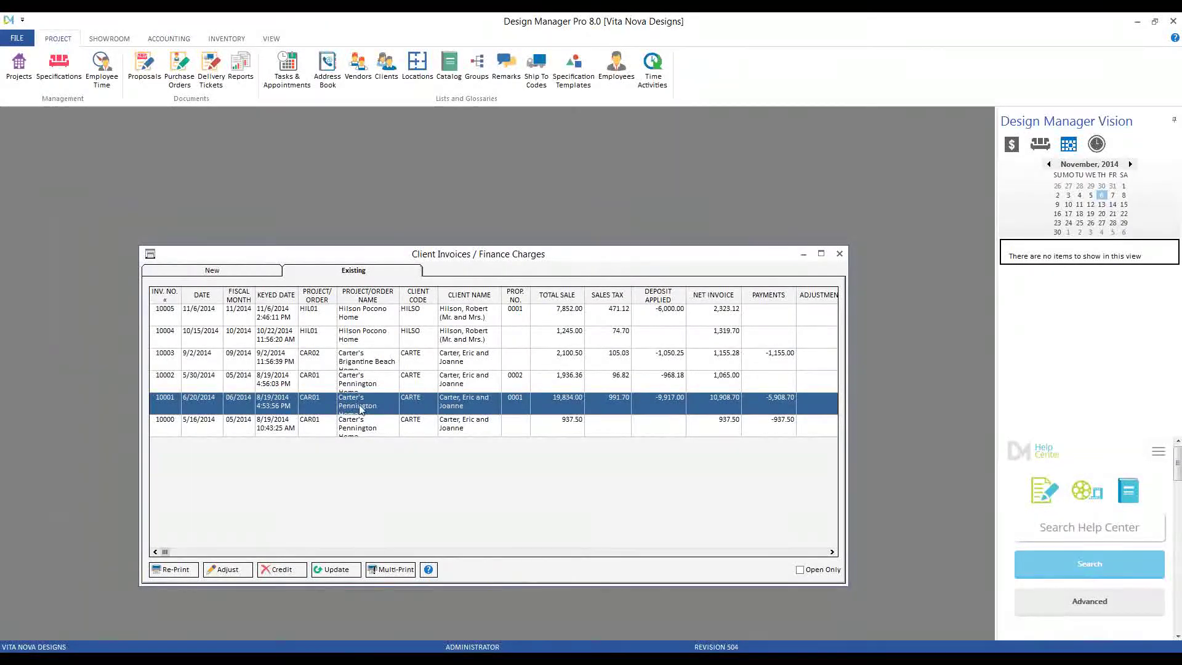
- In the update options for invoice 10001, choose to update descriptions to match specifications for item 0001 only
click(183, 569)
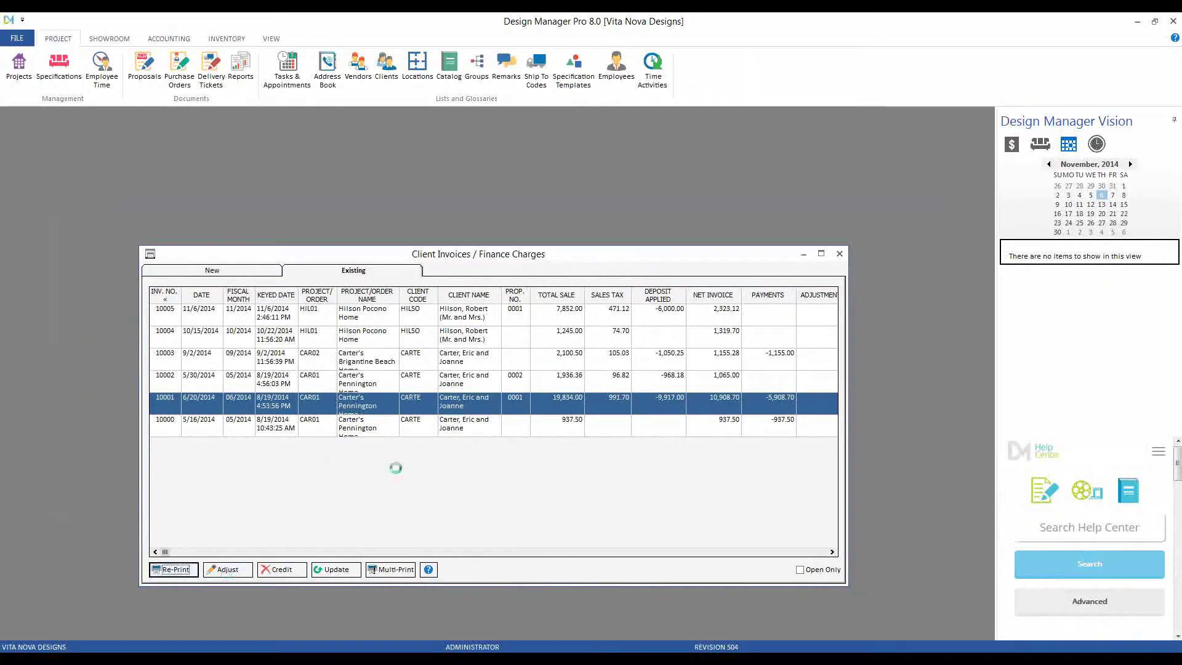
click(392, 417)
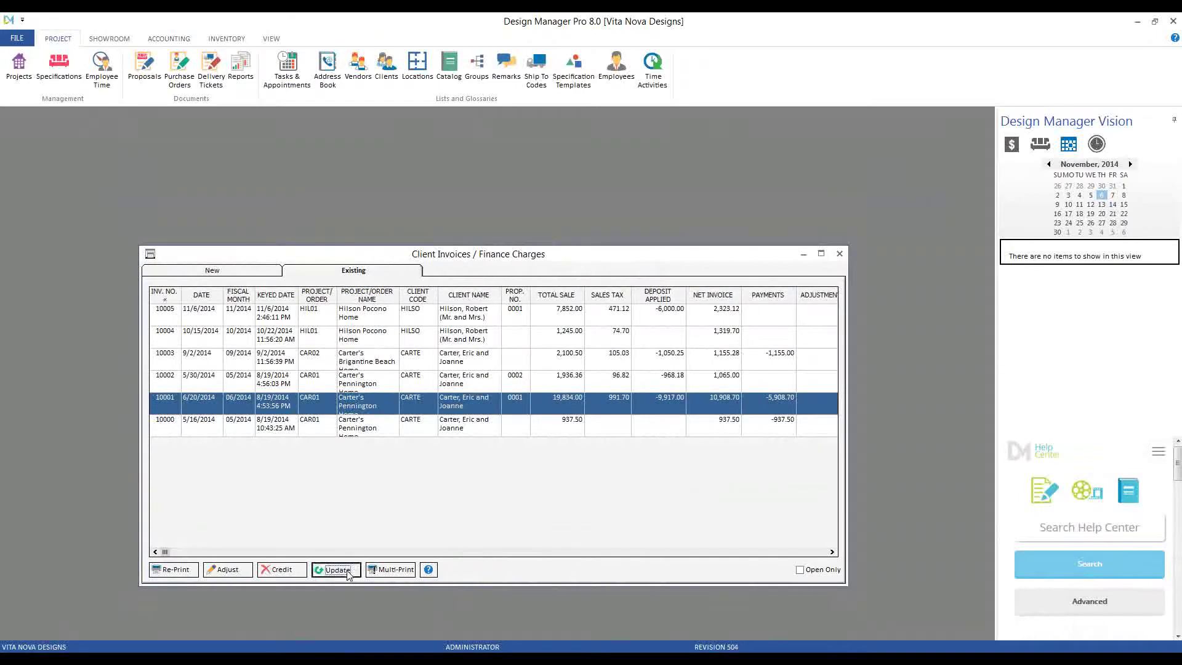
click(336, 569)
click(176, 274)
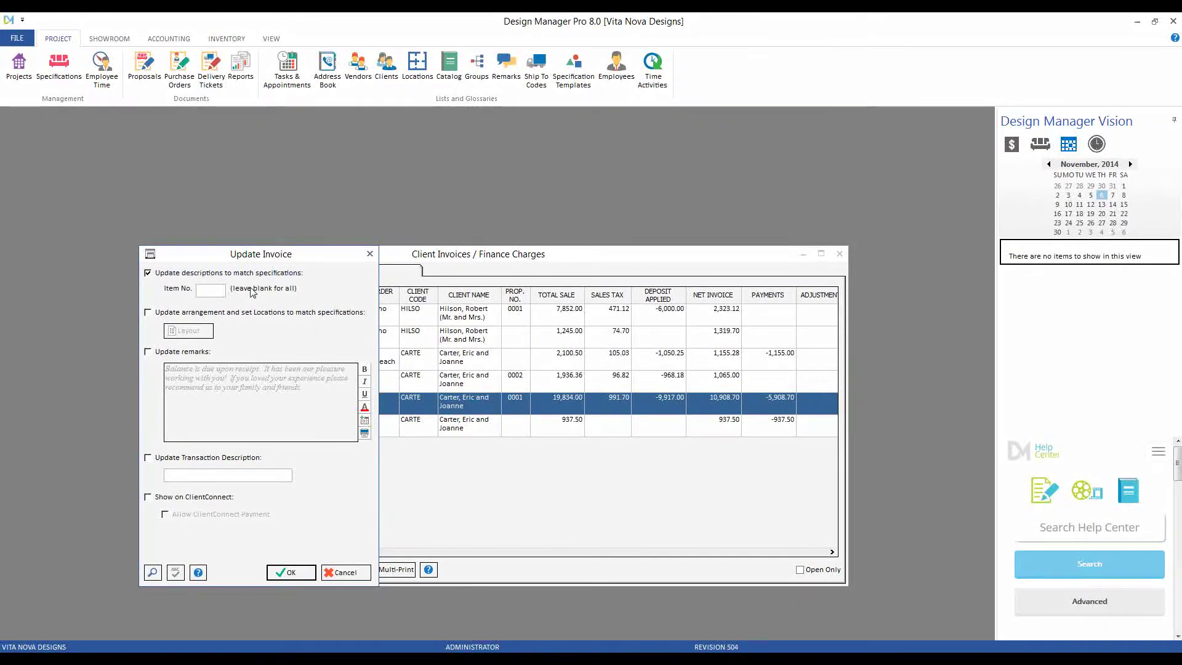
click(153, 572)
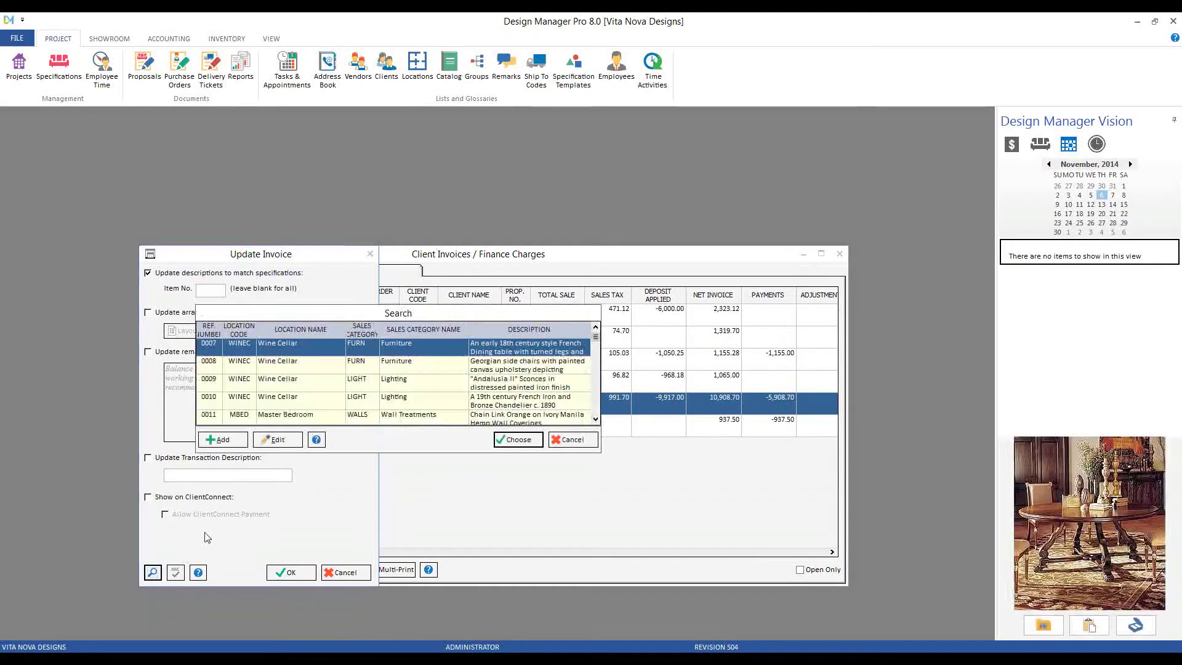
click(563, 439)
text(0001)
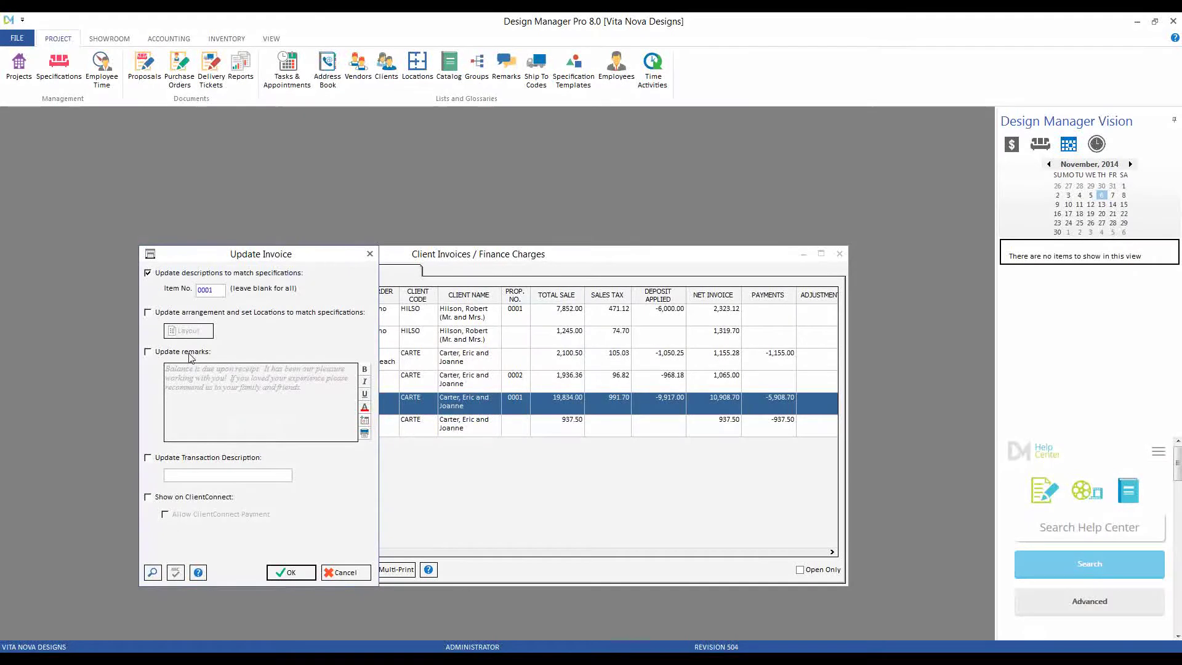
- Set the invoice's transaction description to "master bedroom items", apply the update, and check the entry in the invoice list
click(185, 457)
click(211, 473)
text(master bedroom items)
click(291, 572)
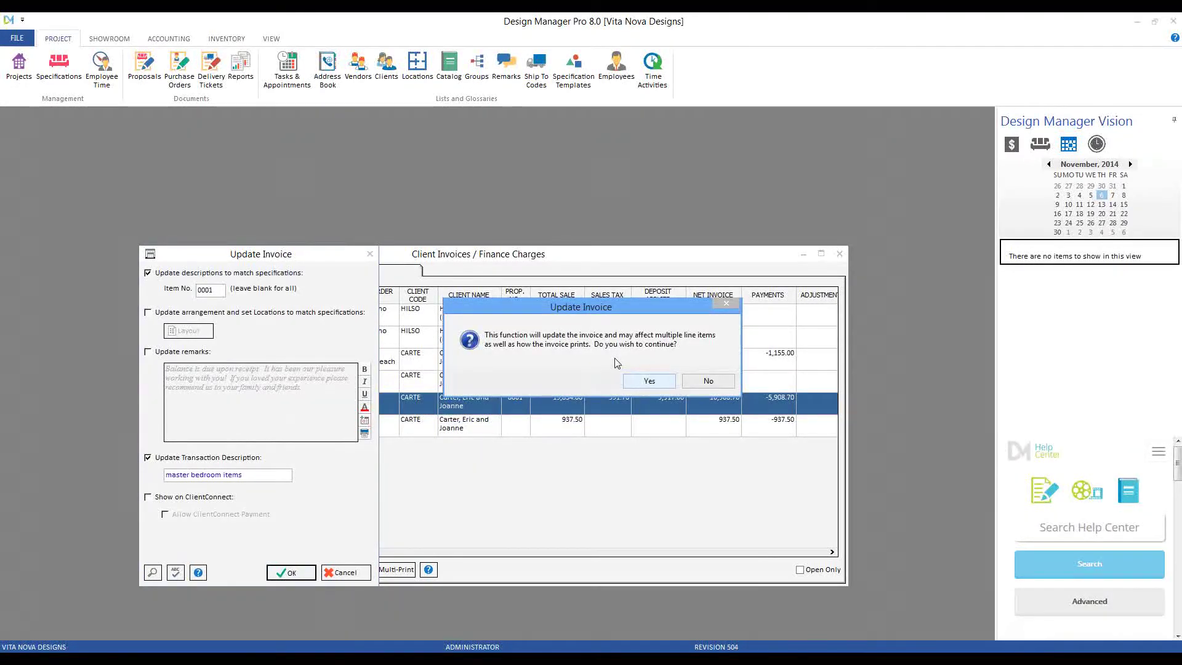
click(649, 381)
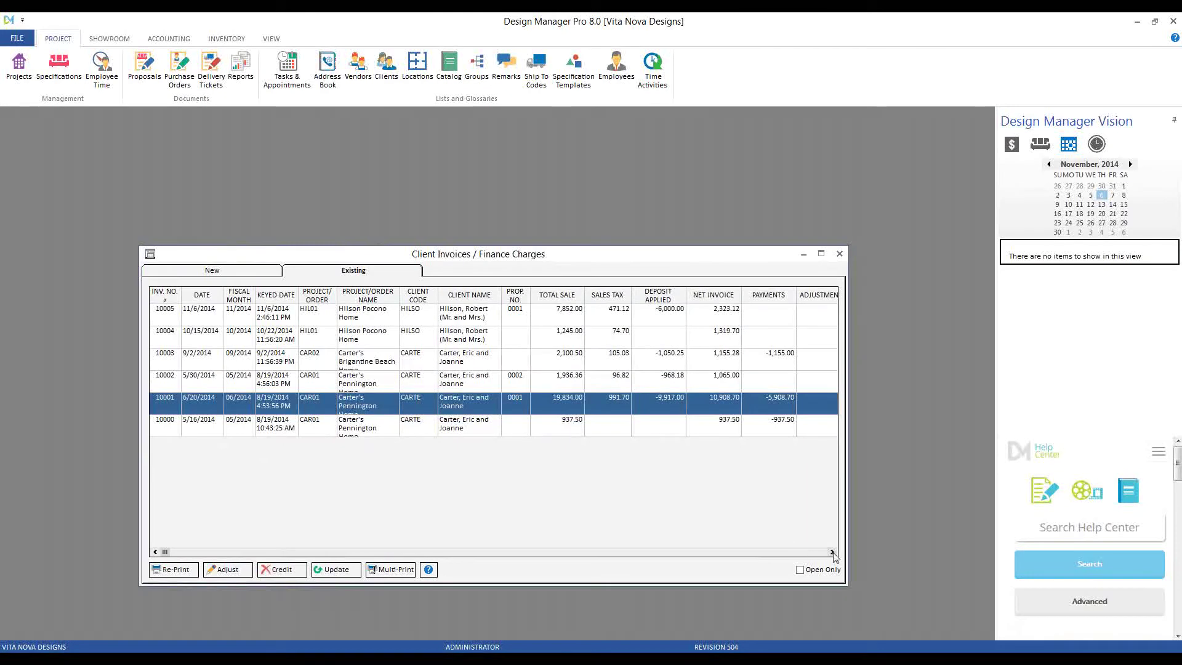
click(832, 552)
click(832, 552)
click(832, 552)
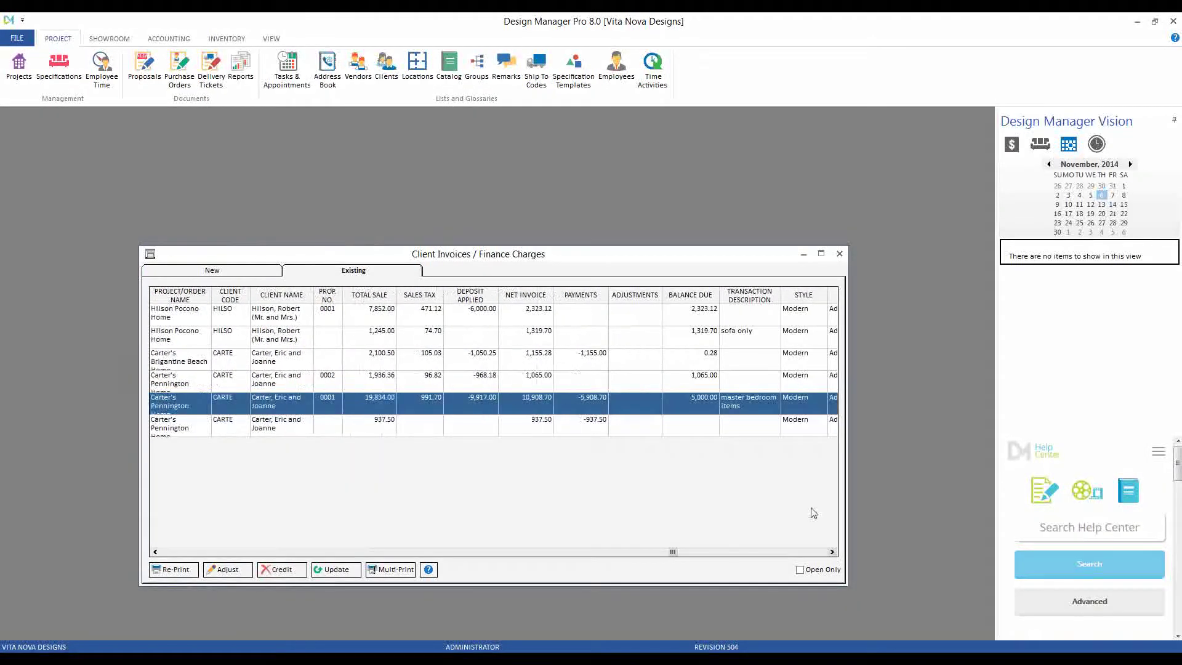
- Preview the updated invoice 10001 with pictures and payments, check the bed's description, and close the preview
click(173, 569)
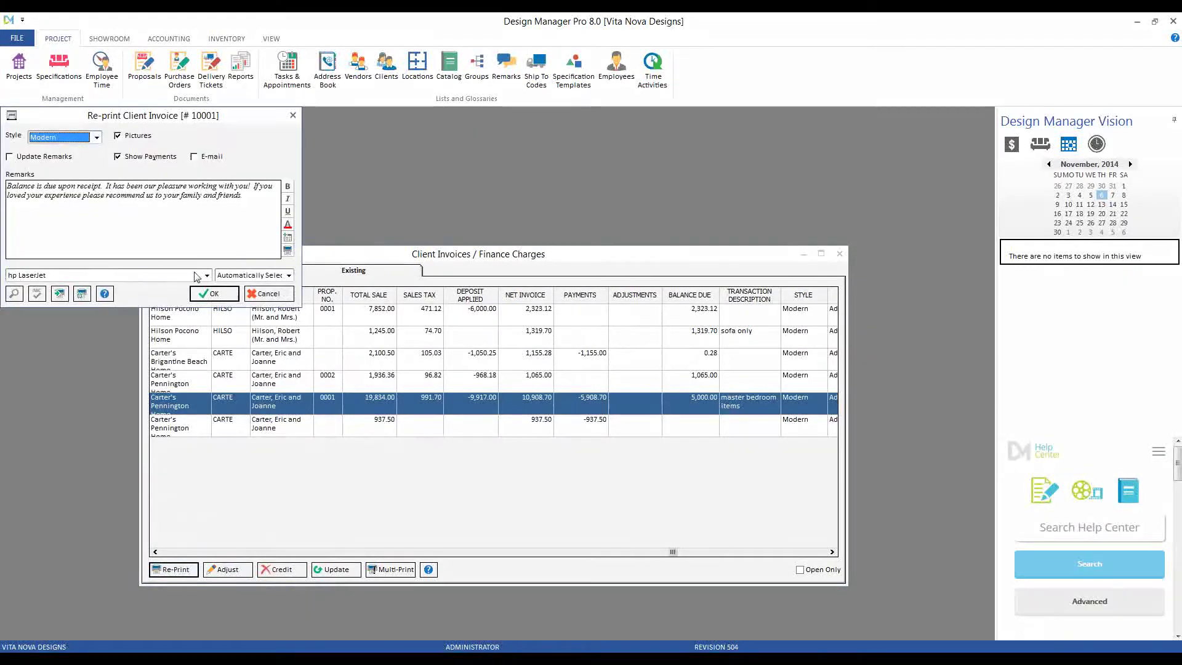
click(210, 294)
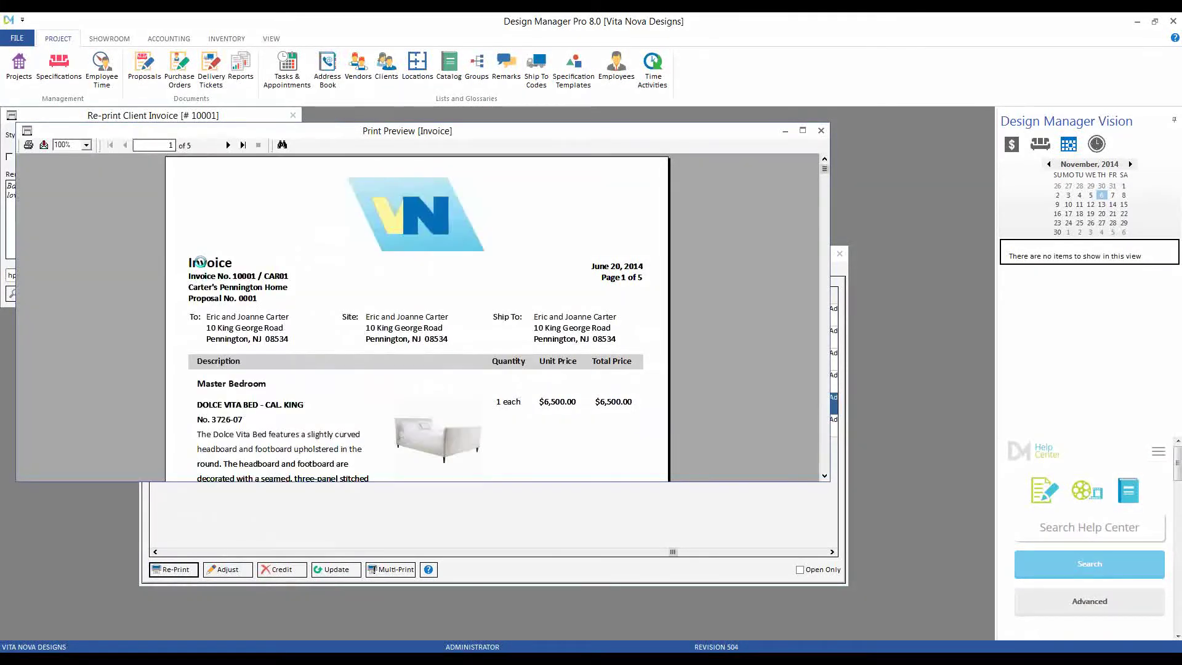
click(274, 463)
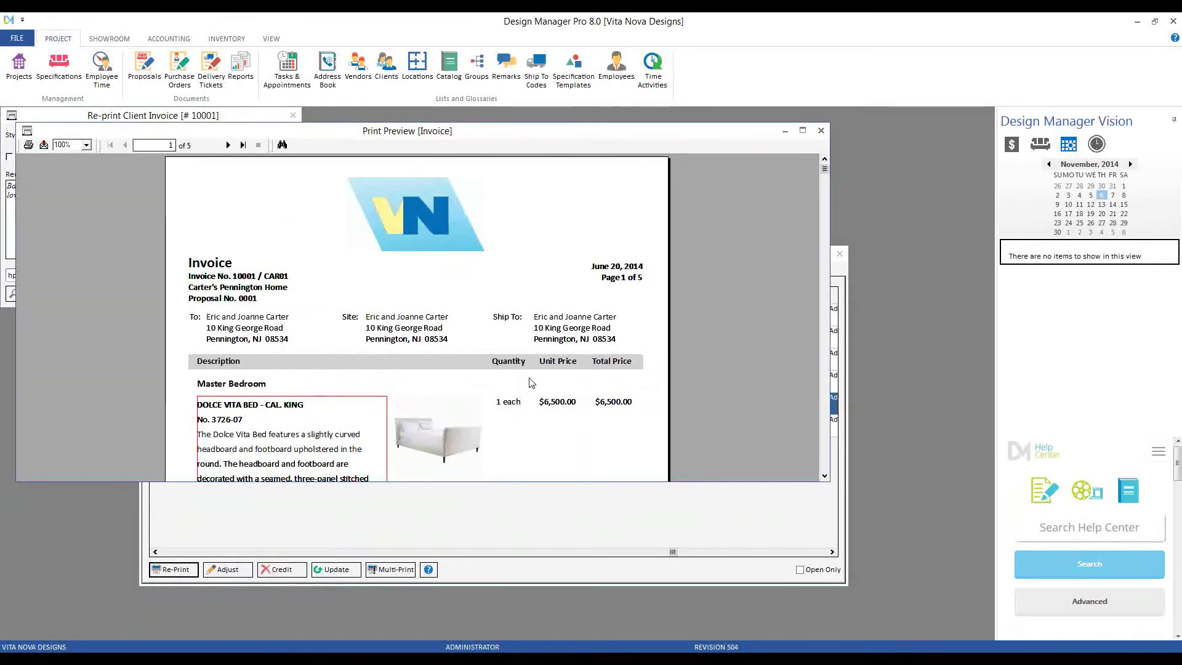
click(821, 130)
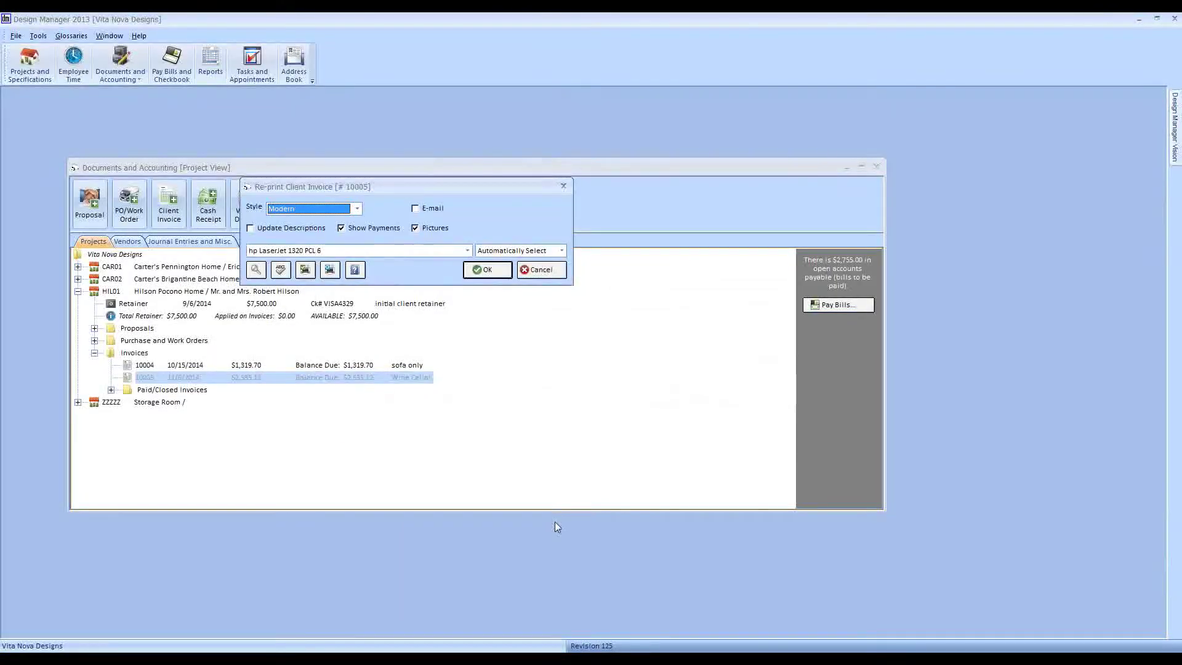
- In Design Manager 2013, cancel the re-print of invoice 10005, review its invoice adjustment and update options, and cancel them
click(539, 267)
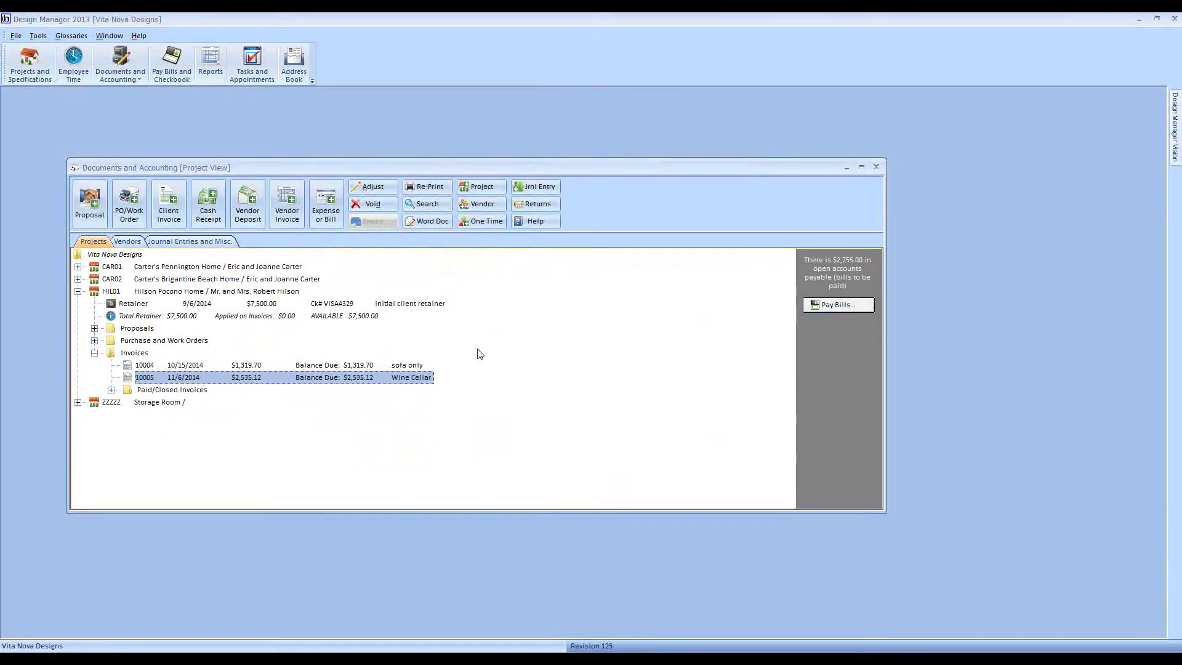
click(386, 189)
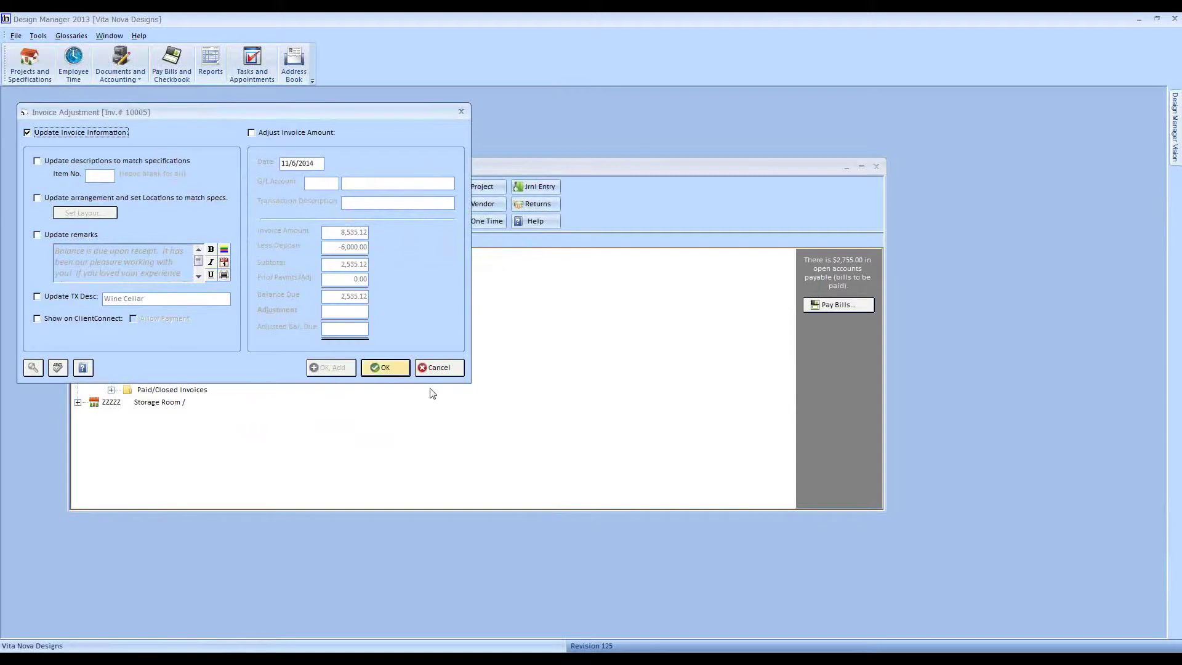
click(453, 374)
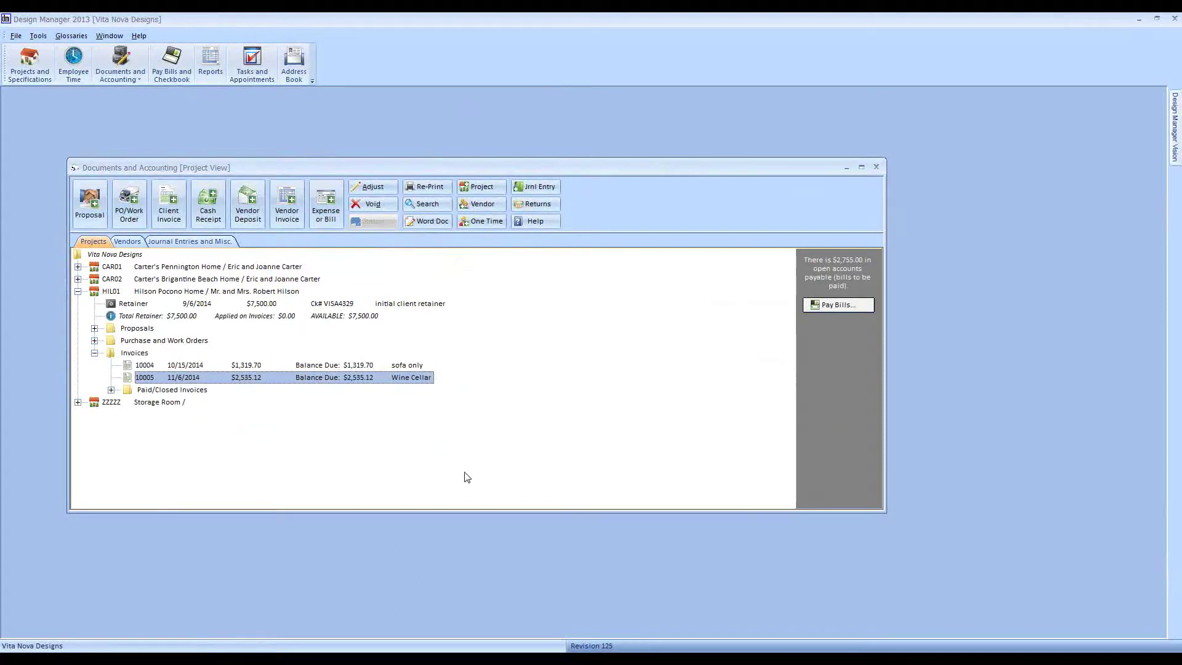
- Collapse project HIL01, expand the CAR01 invoices to show the payment on invoice 10001, and select that invoice
click(78, 291)
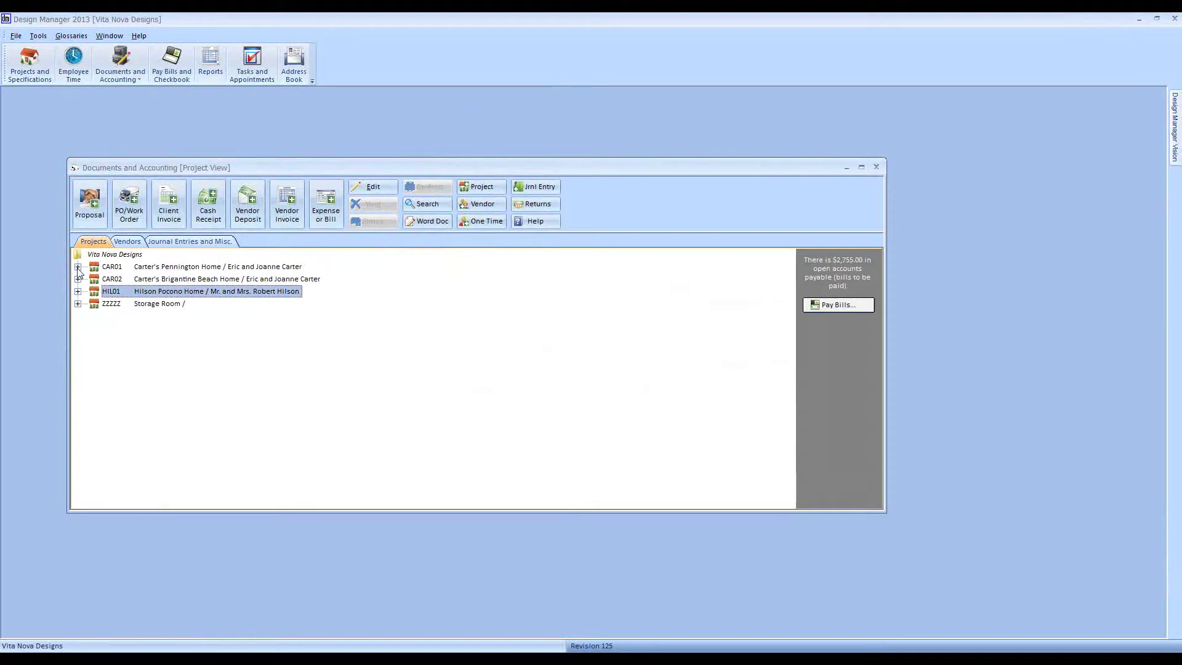
click(78, 267)
click(94, 304)
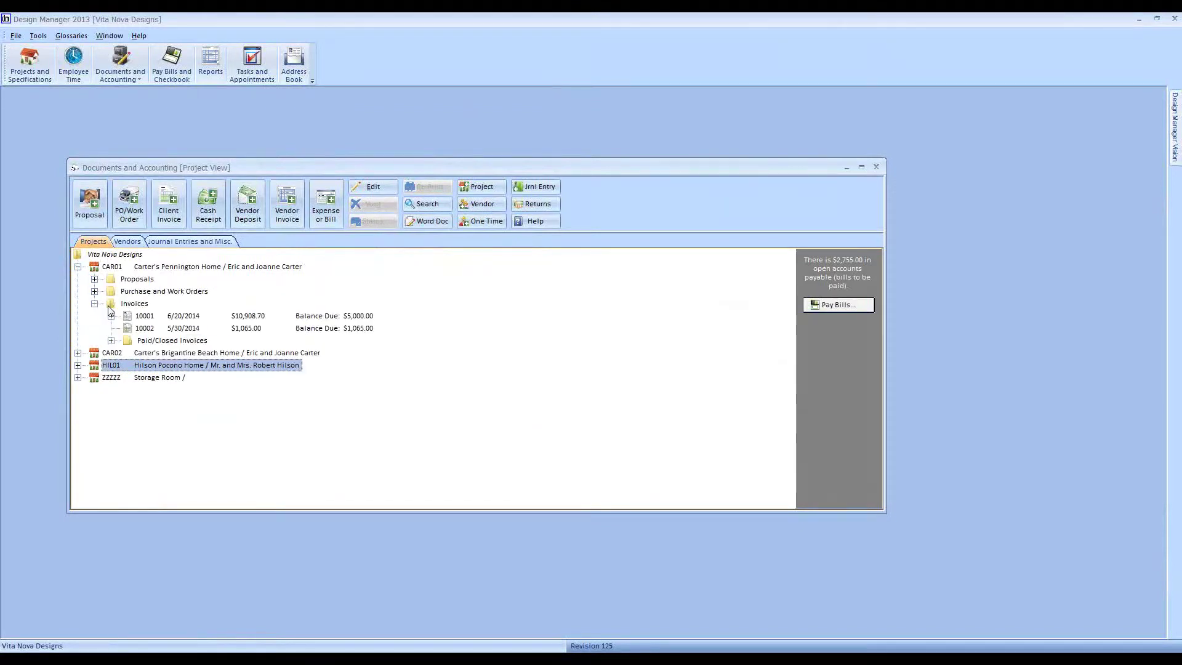
click(111, 315)
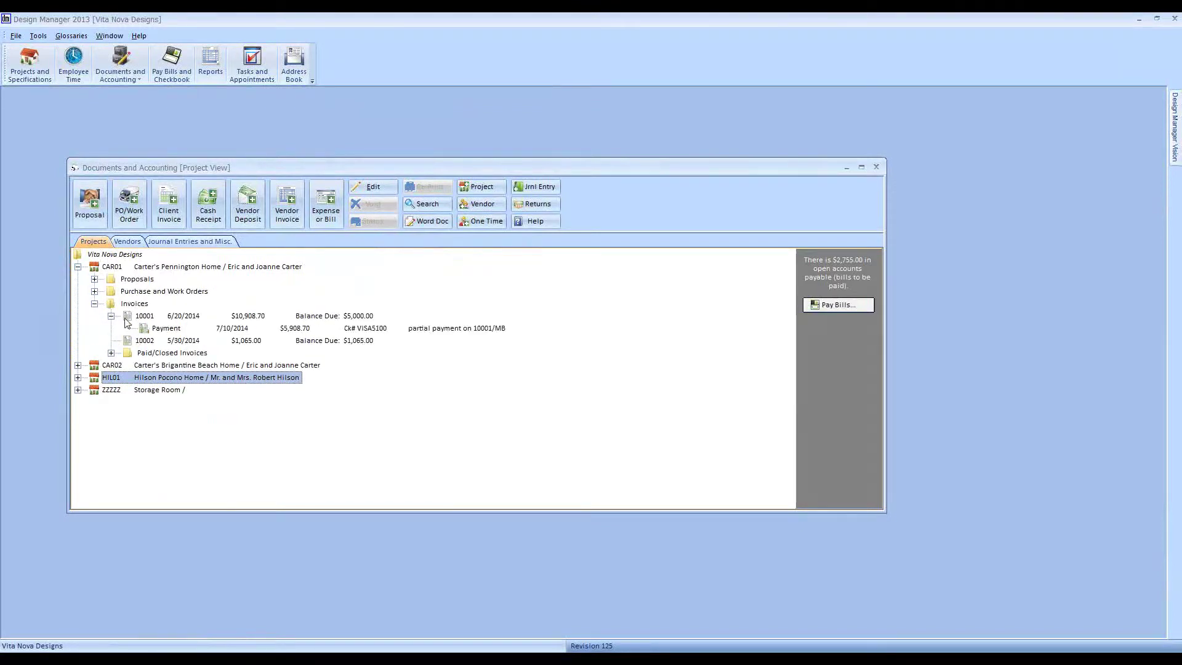
click(205, 317)
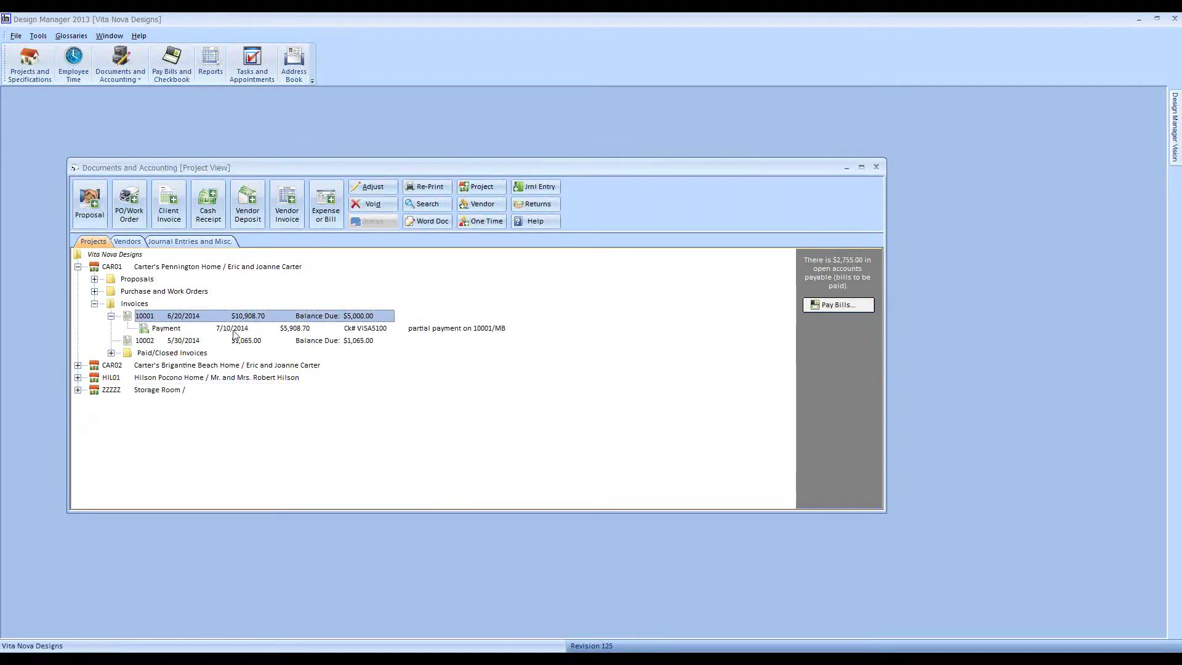
click(235, 330)
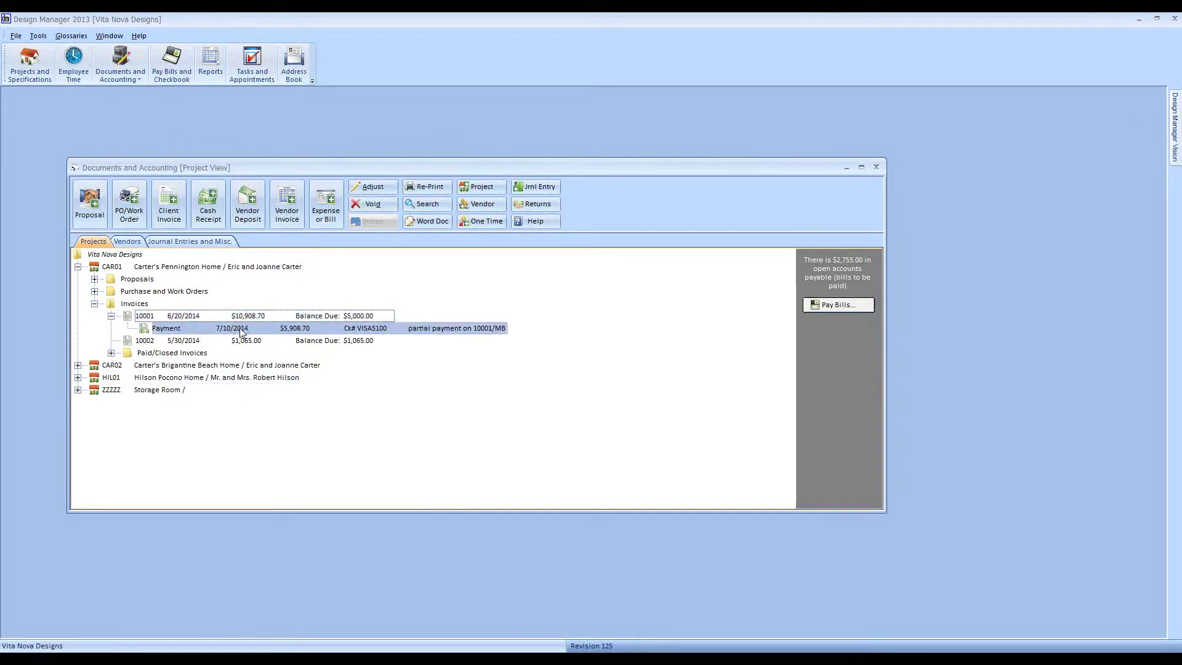
click(364, 315)
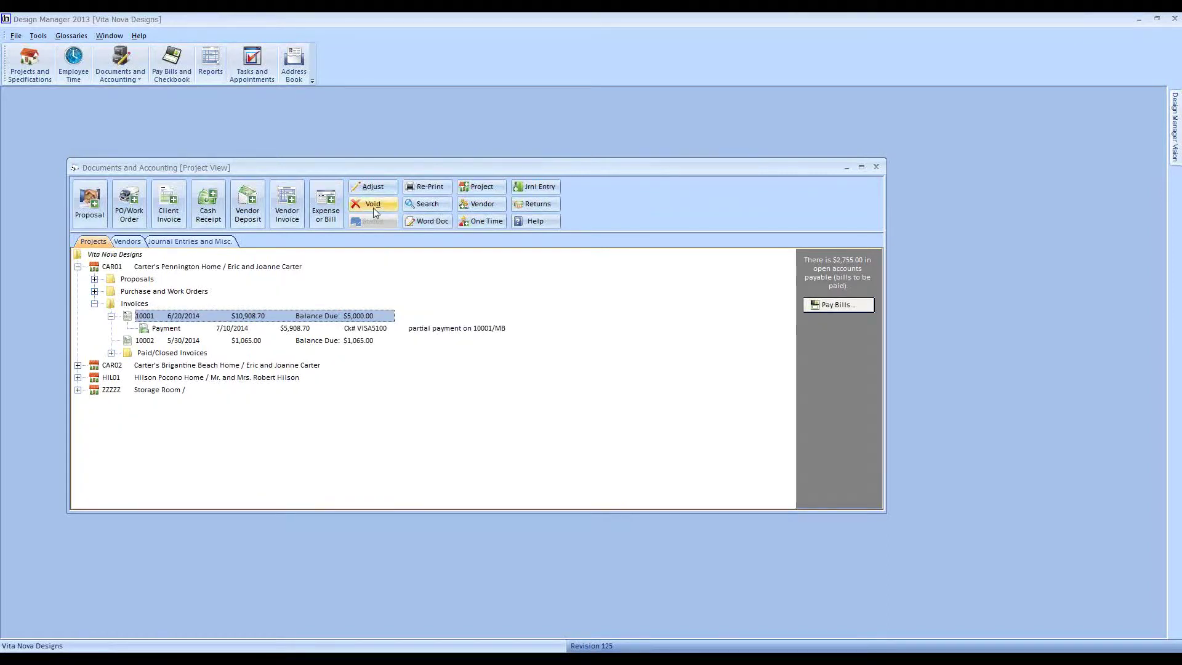
- Try to reverse invoice 10001 of project CAR01 and dismiss the notice
right_click(372, 319)
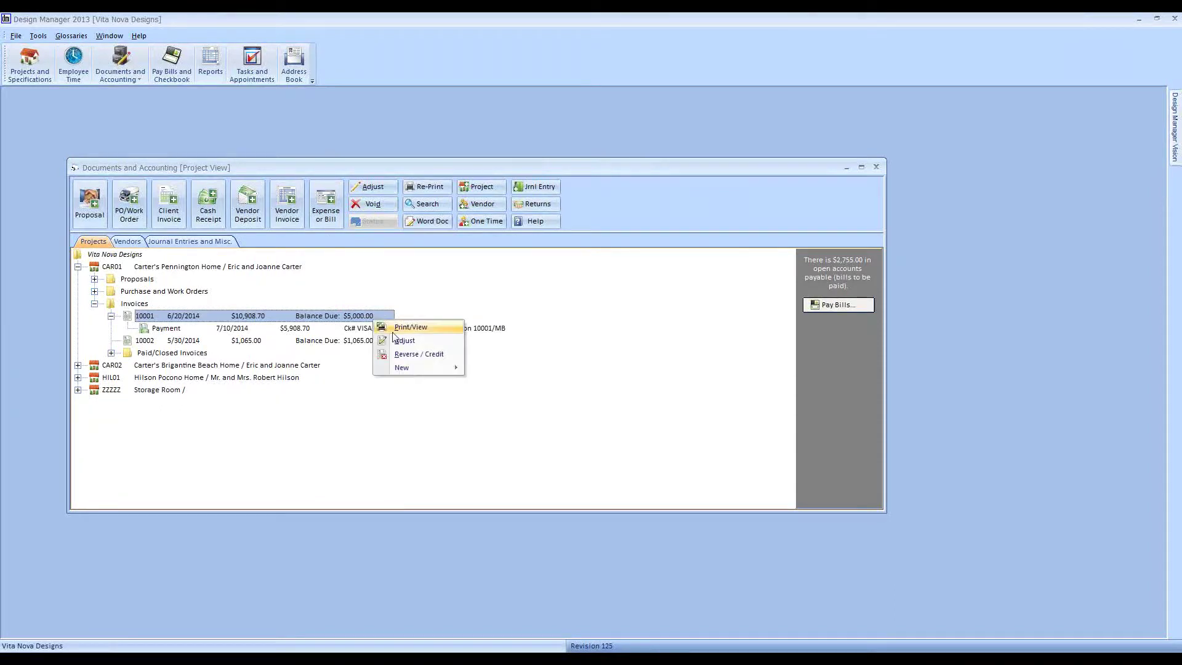
click(427, 356)
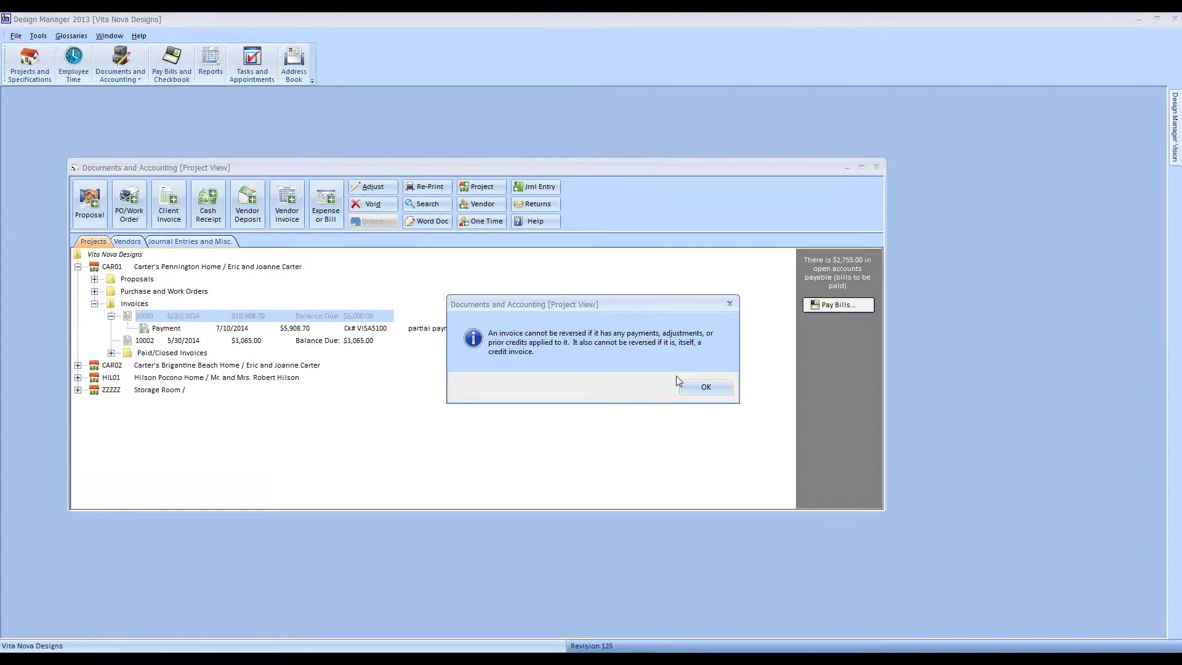
click(718, 388)
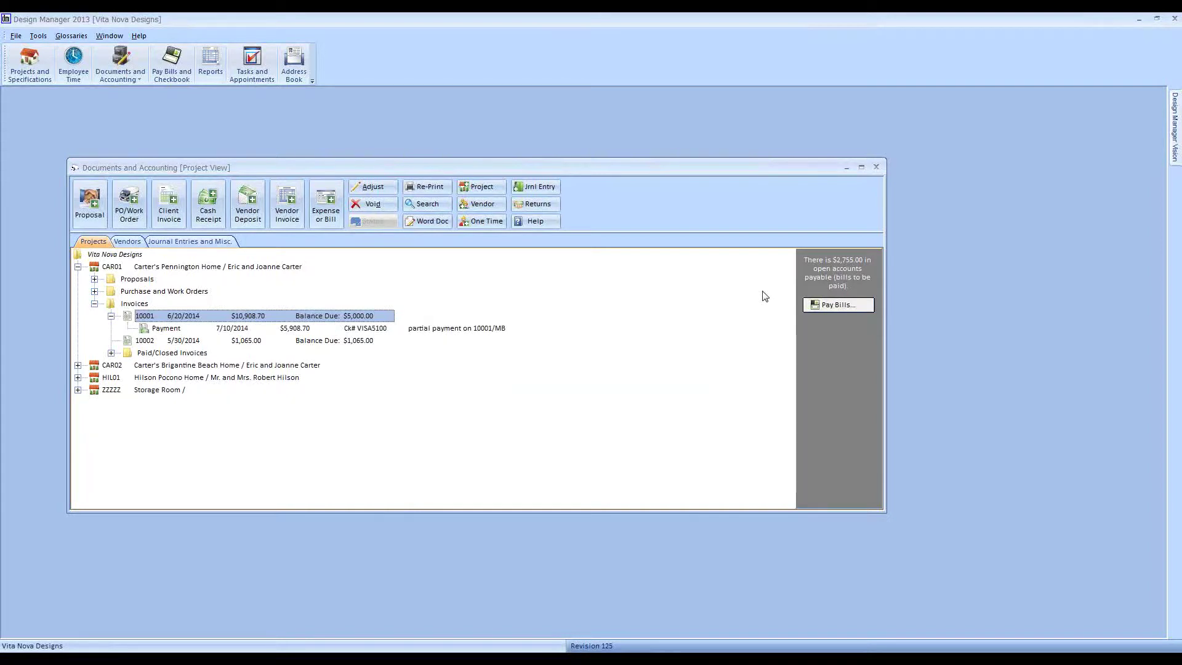
- Start a reversal of invoice 10002 with the transaction description "client did not approve"
click(227, 342)
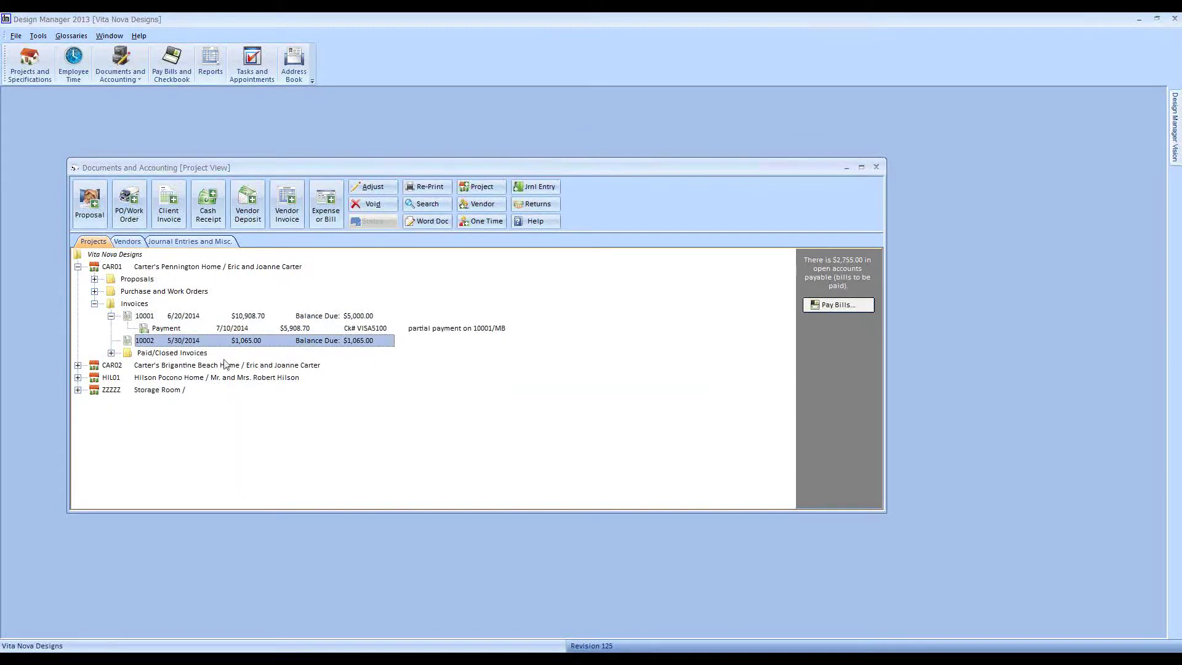
right_click(278, 341)
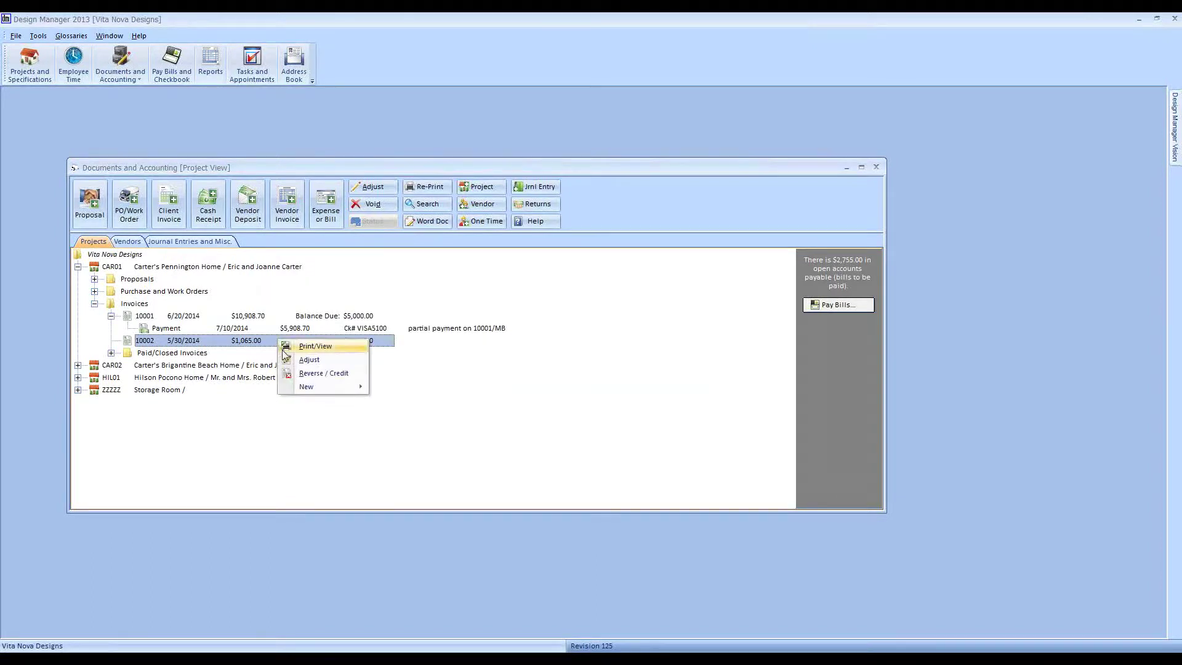
click(259, 342)
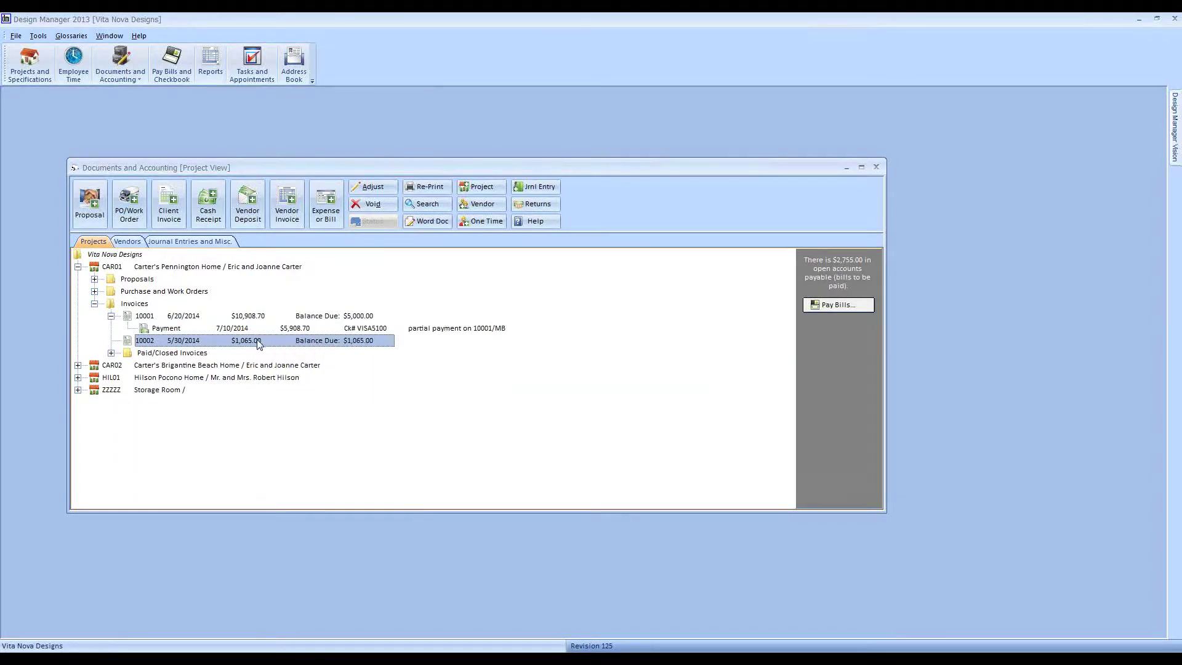
click(377, 205)
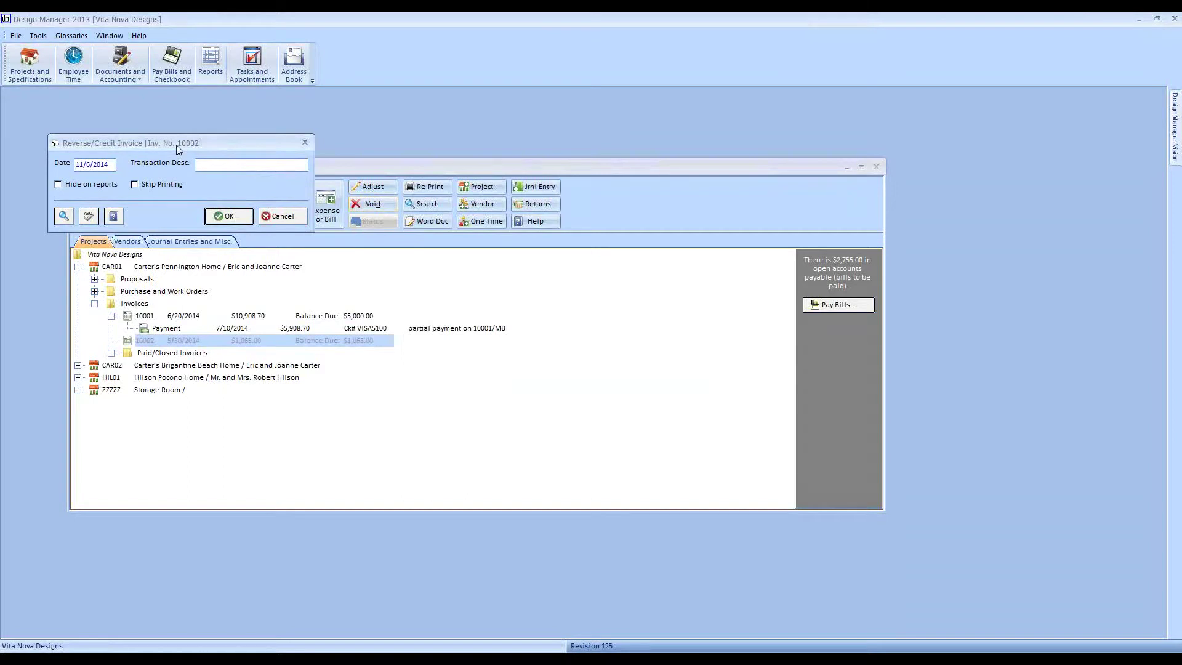
drag(176, 143, 307, 253)
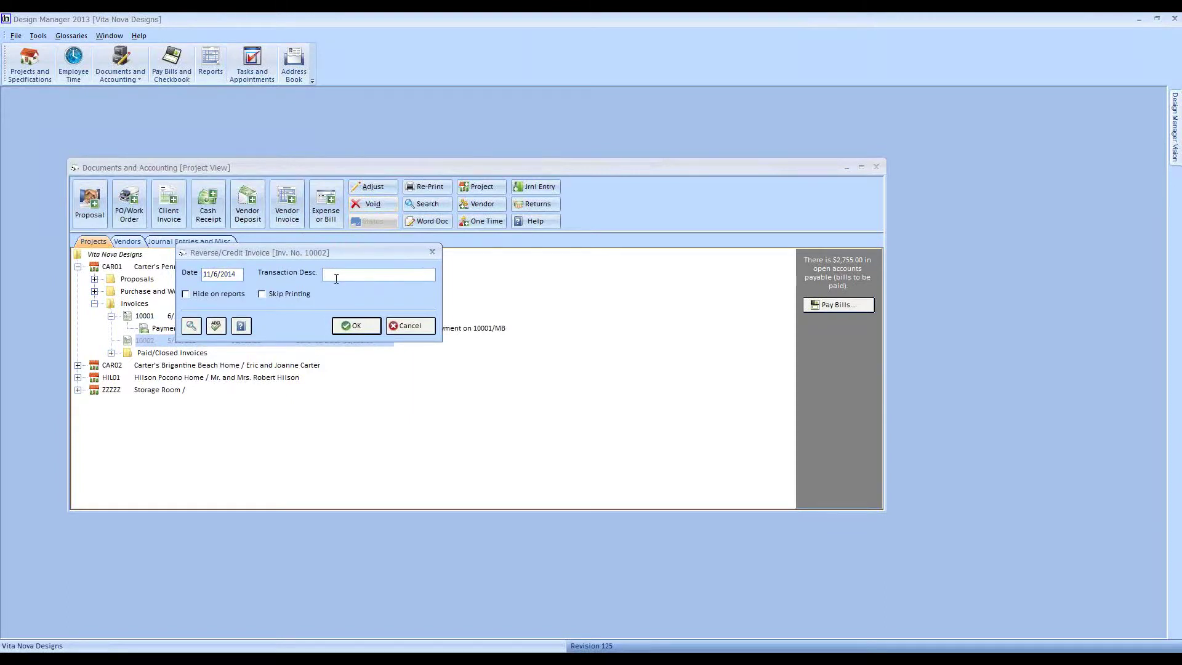
text(clien)
text(d not approve)
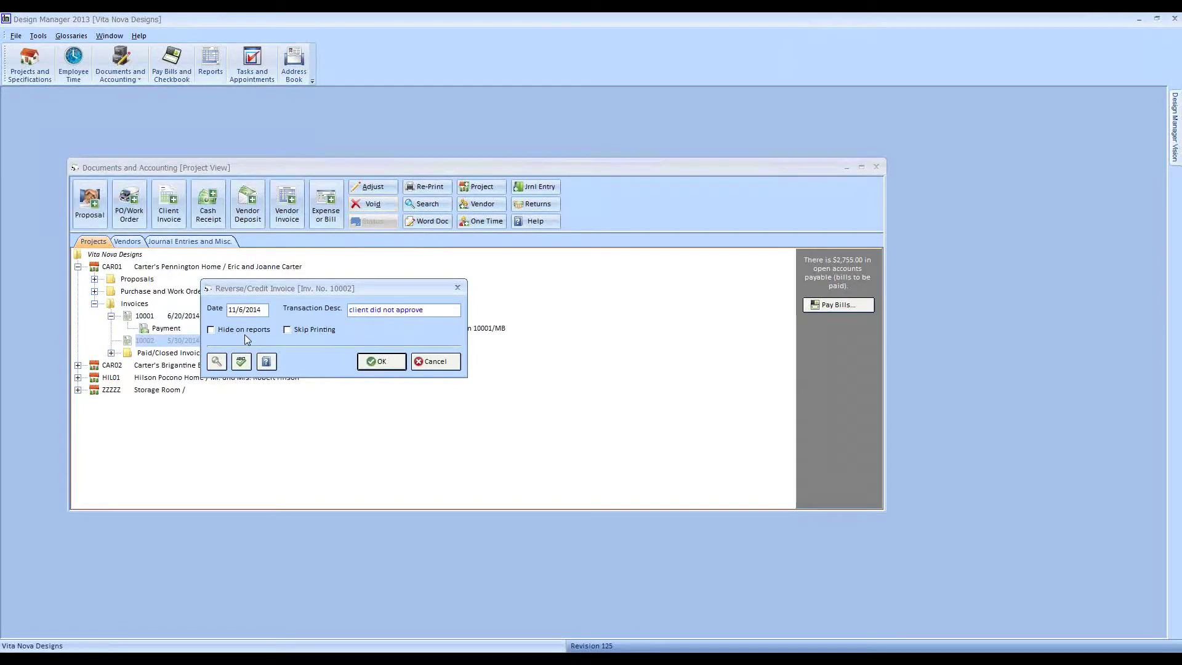
- Replace the reversal's transaction description with "made in error", hide it on reports, and confirm the reversal
key(shift+Home)
text(made in erro)
click(321, 332)
click(382, 363)
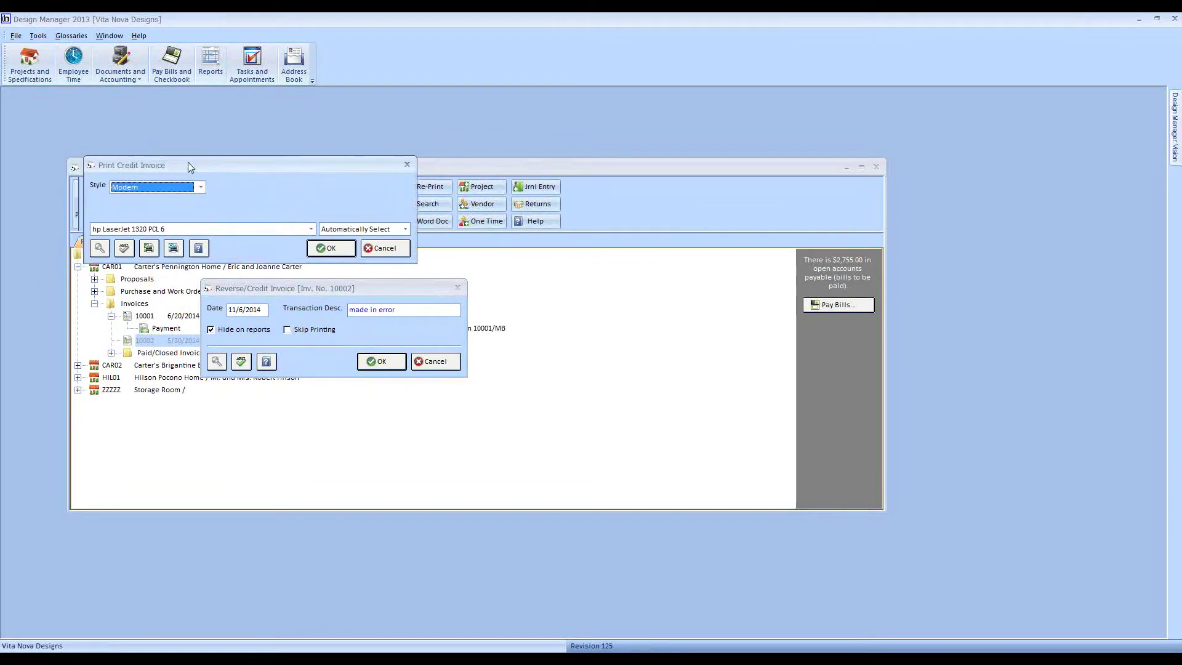
- Preview the credit invoice in the Modern style, review the credit memo down to its balance, and accept it
drag(188, 161, 231, 171)
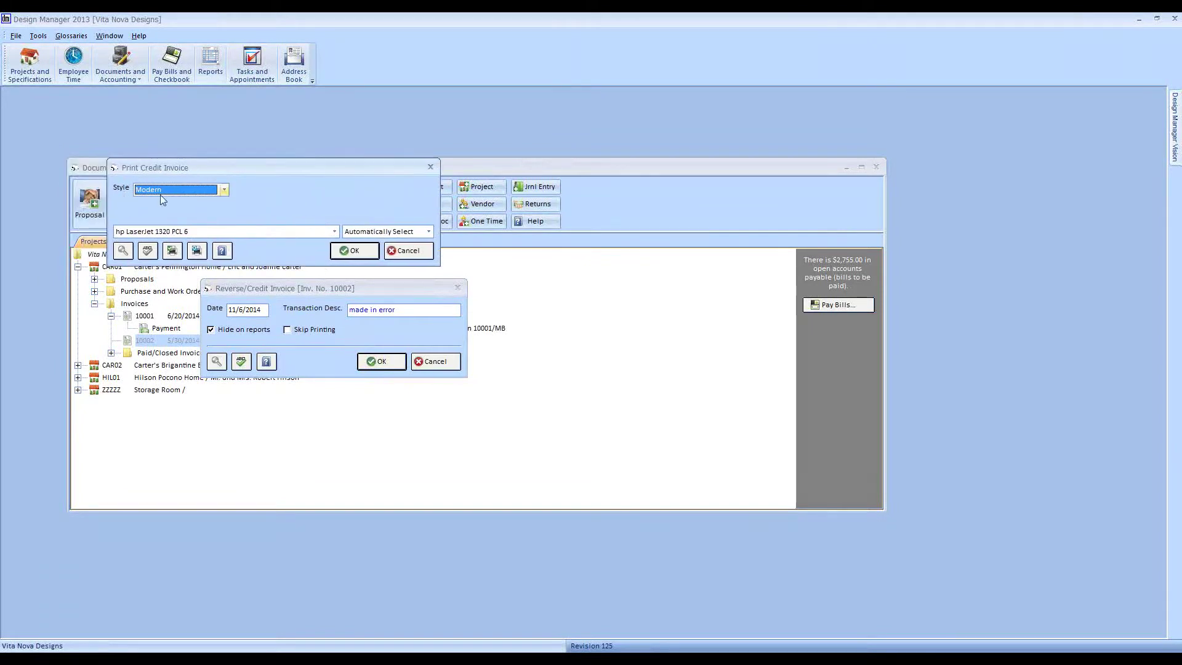
click(354, 250)
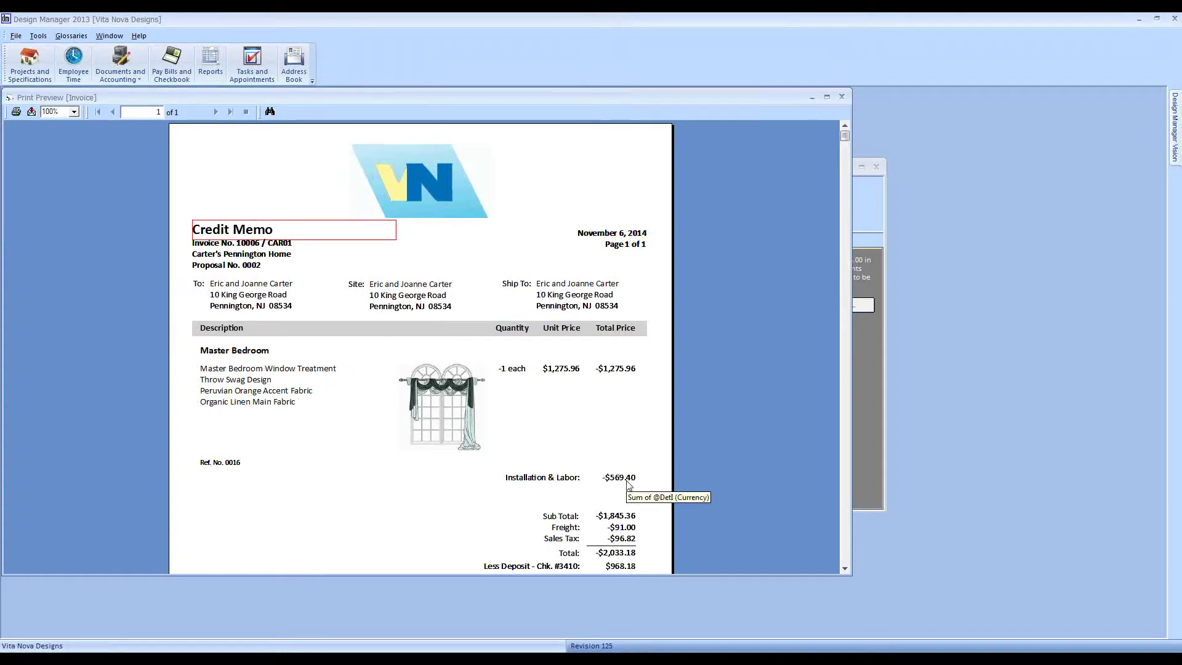
scroll(623, 431, down, 3)
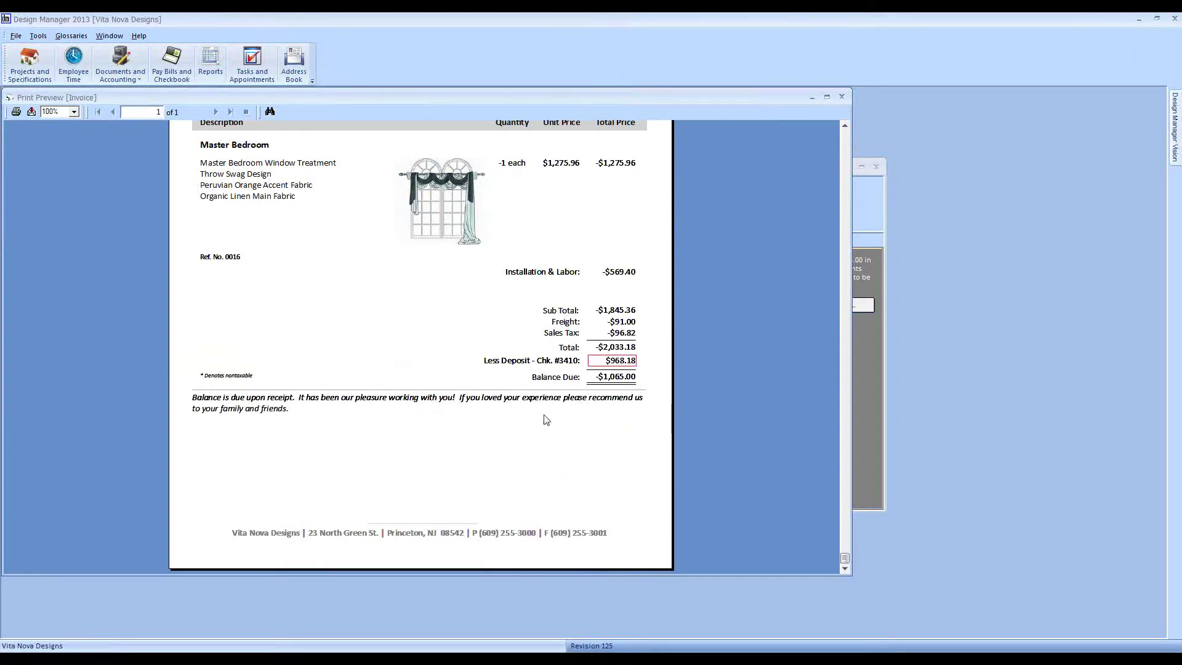
click(842, 97)
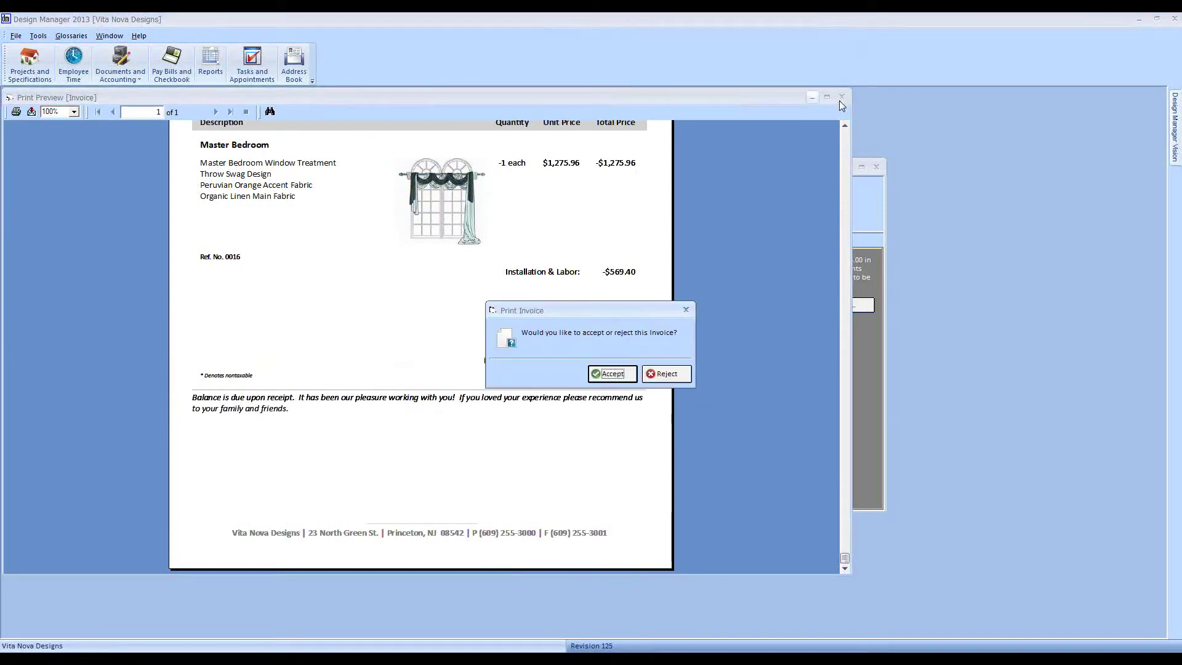
click(612, 374)
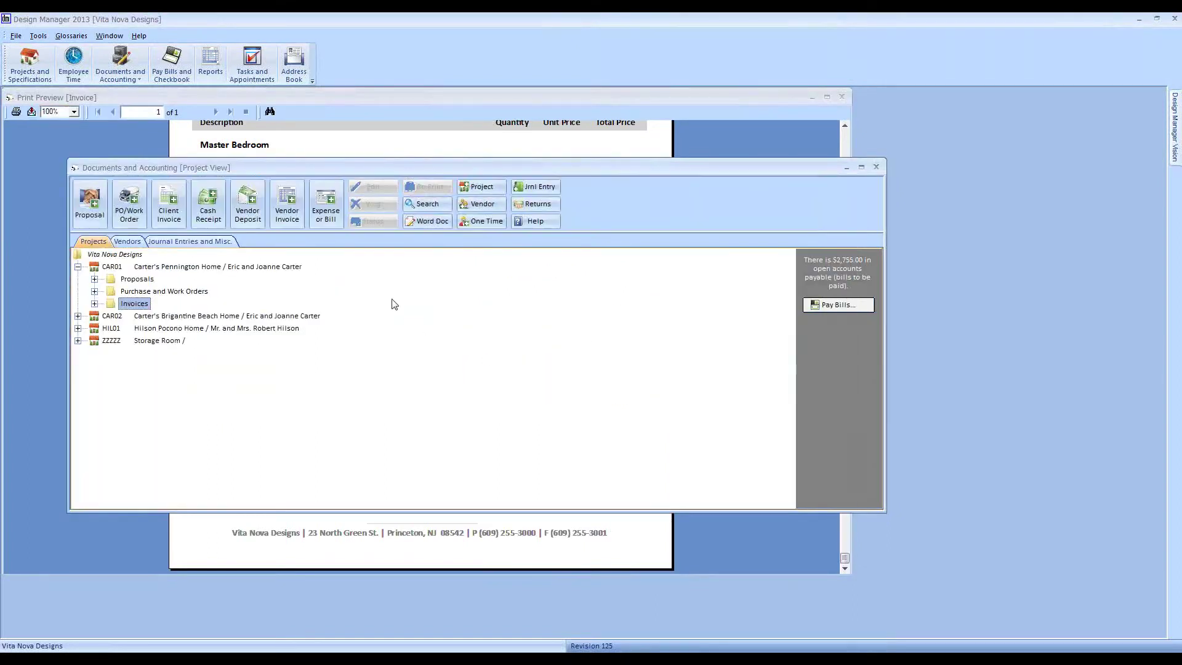
- Expand CAR01's invoices and its paid/closed invoices, and examine reversed invoice 10002 and its credit invoice 10006
click(94, 304)
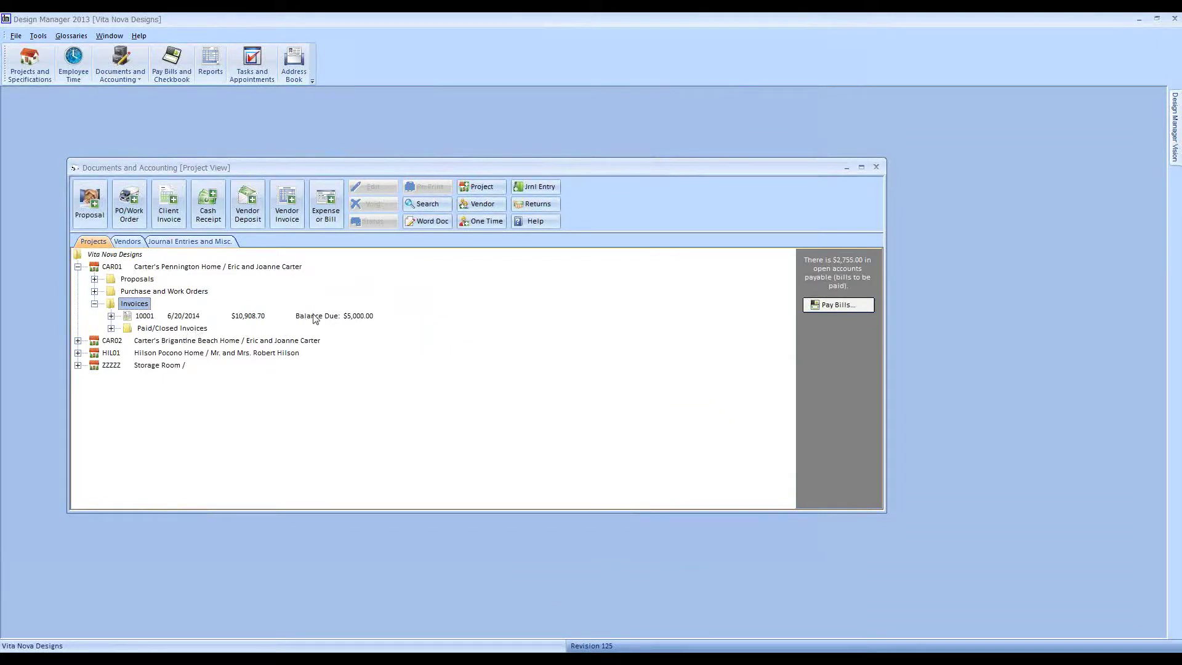
click(314, 318)
click(111, 328)
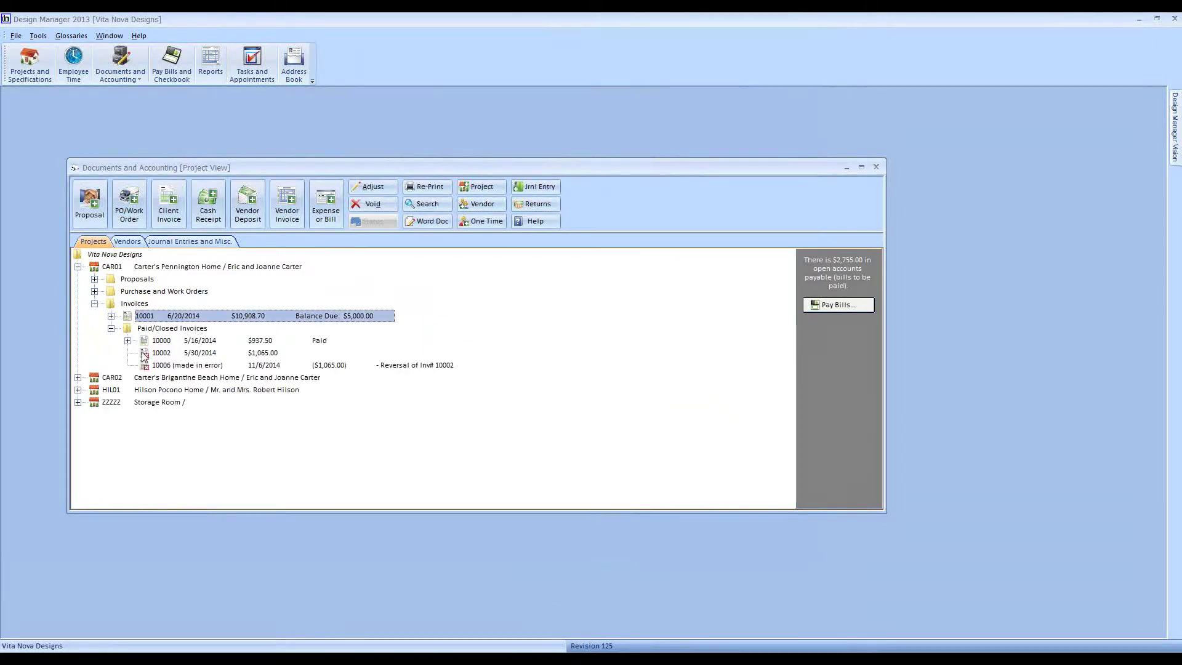
click(231, 355)
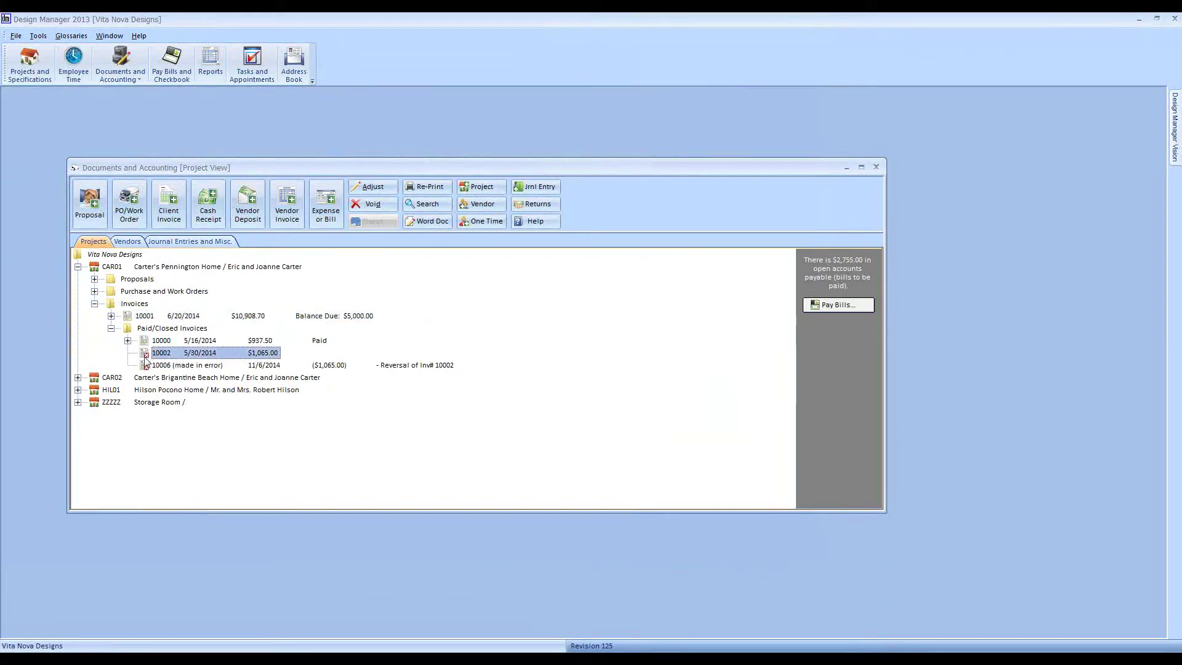
click(362, 367)
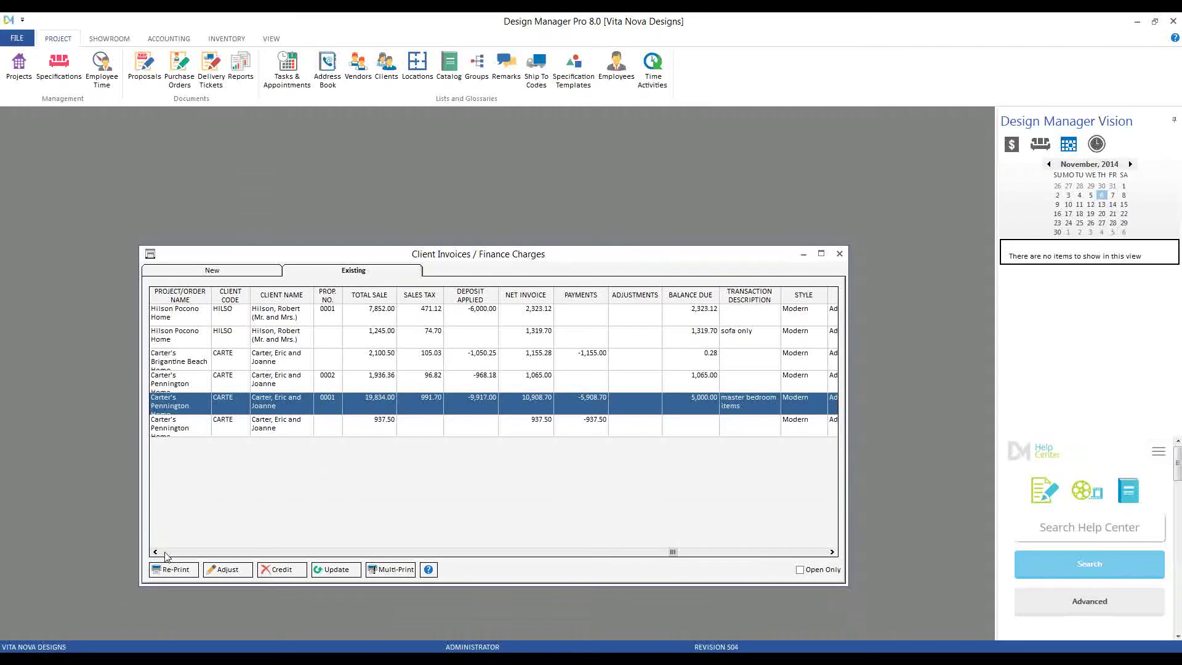
- In Design Manager Pro 8.0, select invoice 10002, review its reverse/credit options, and cancel them
click(165, 556)
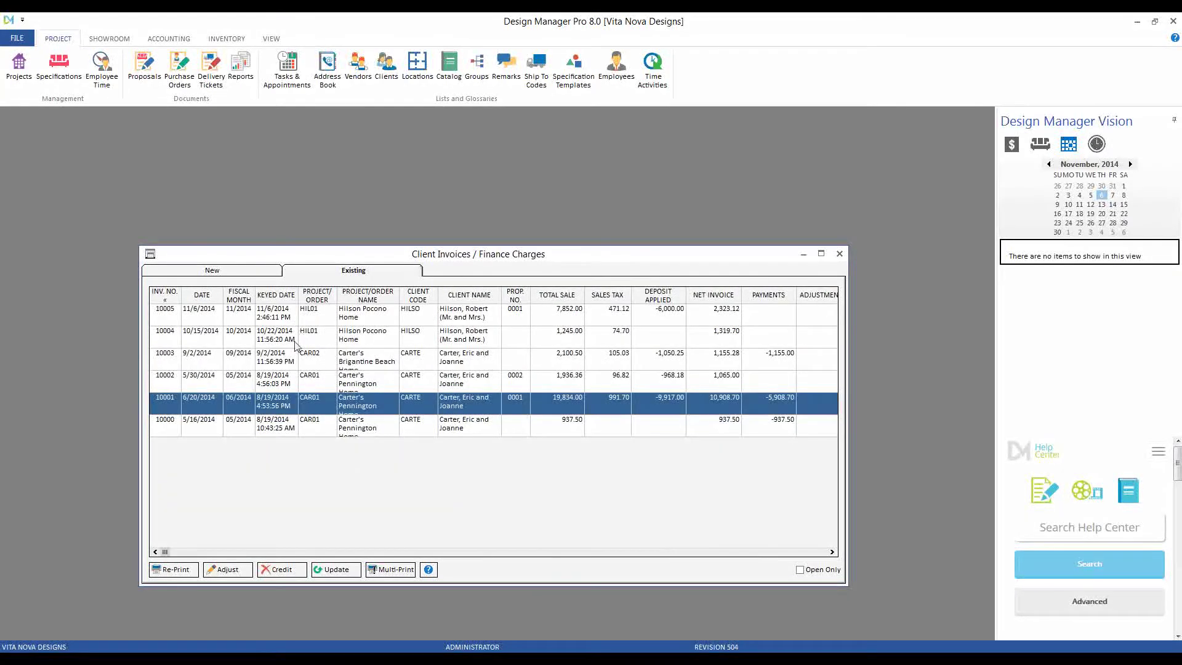
click(285, 385)
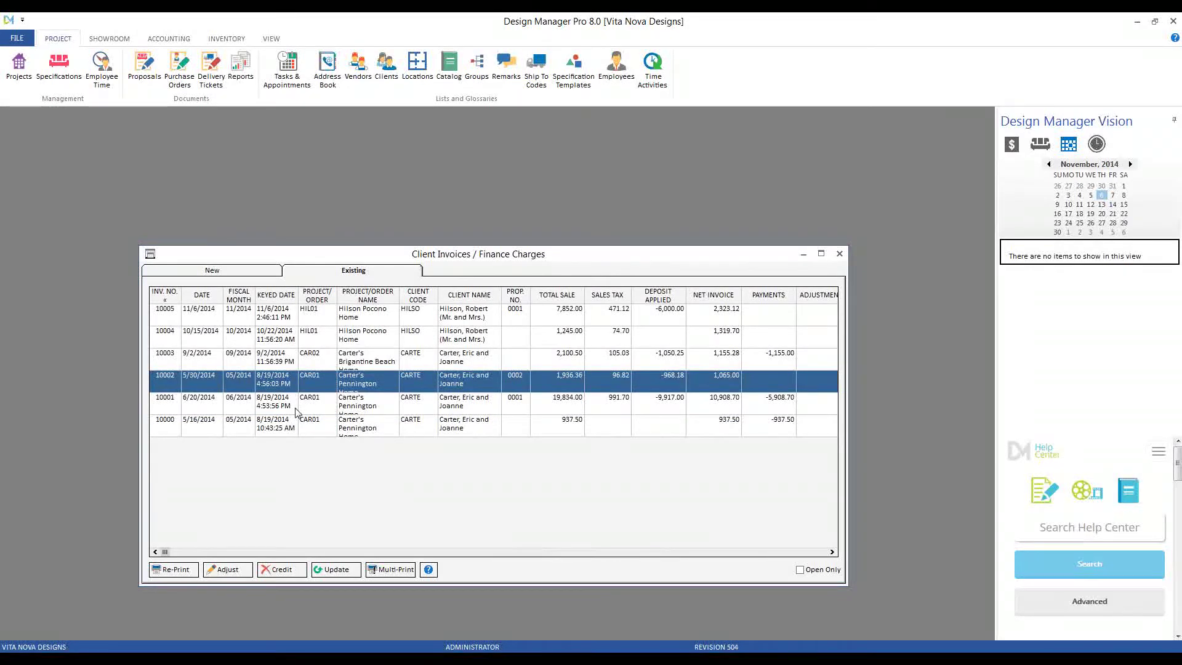
click(281, 569)
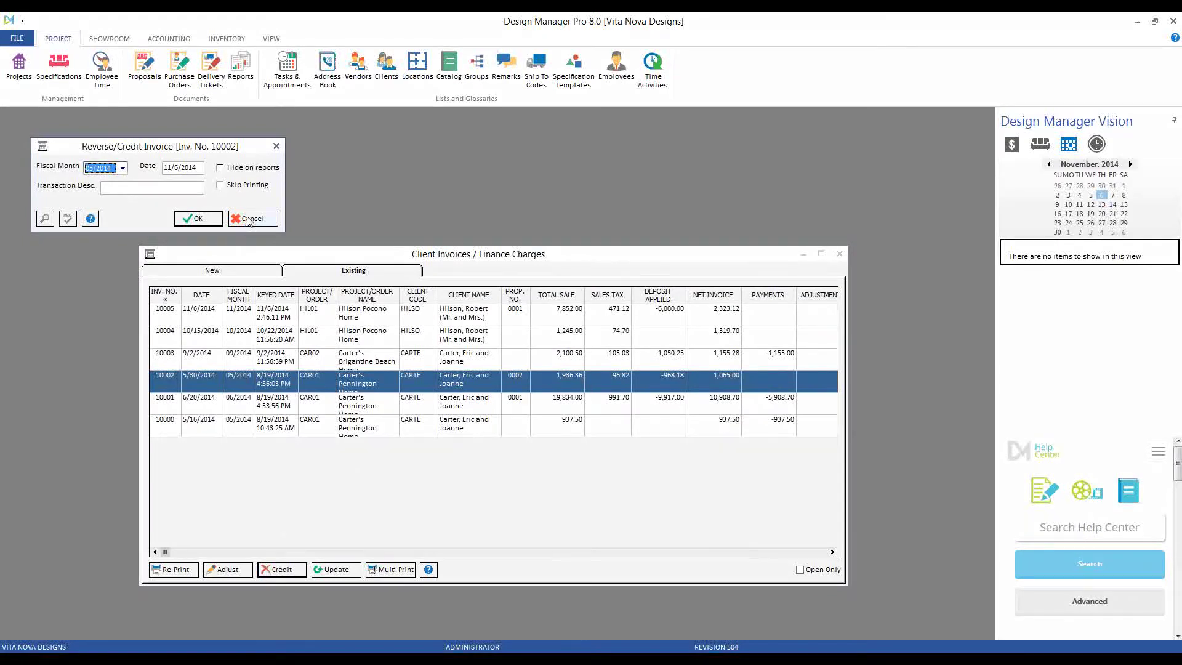
click(251, 220)
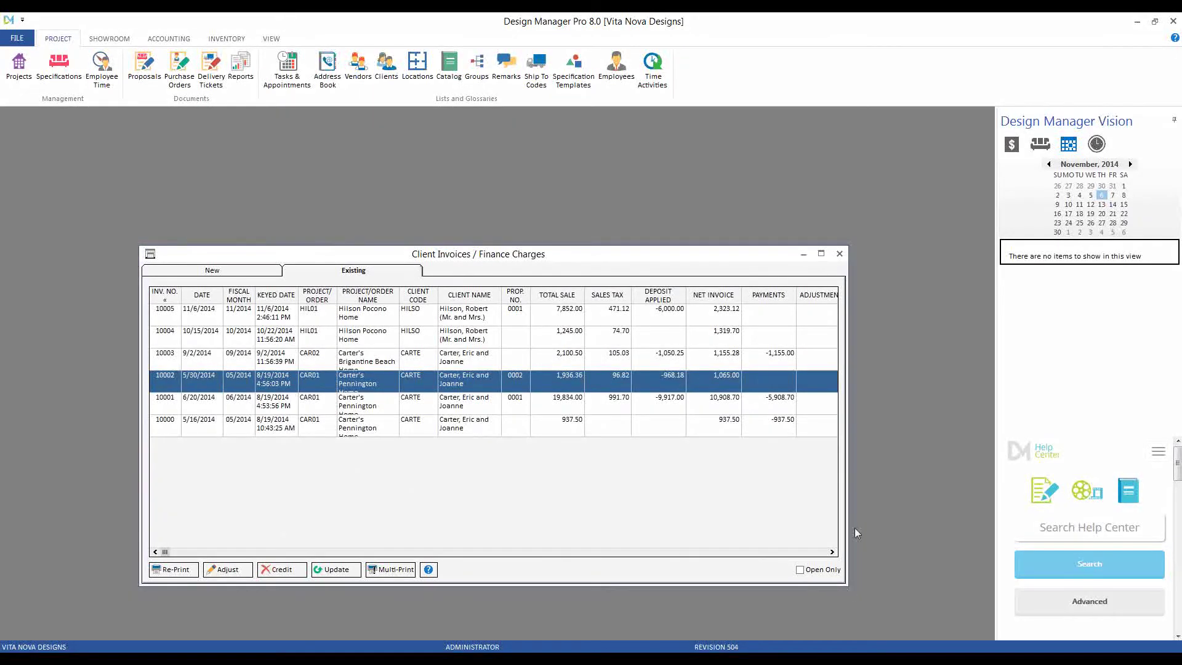
- Select invoice 10003 of project CAR02, check its payments and balance due, and start a new invoice adjustment for it
click(833, 553)
click(834, 552)
click(833, 553)
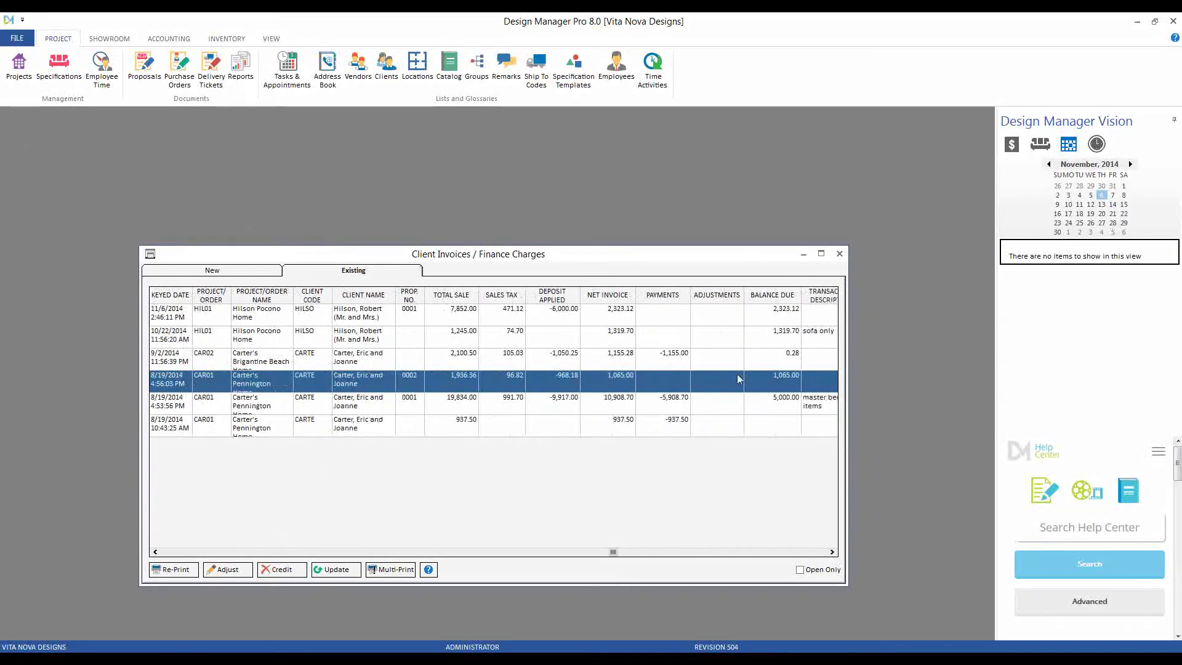
click(566, 363)
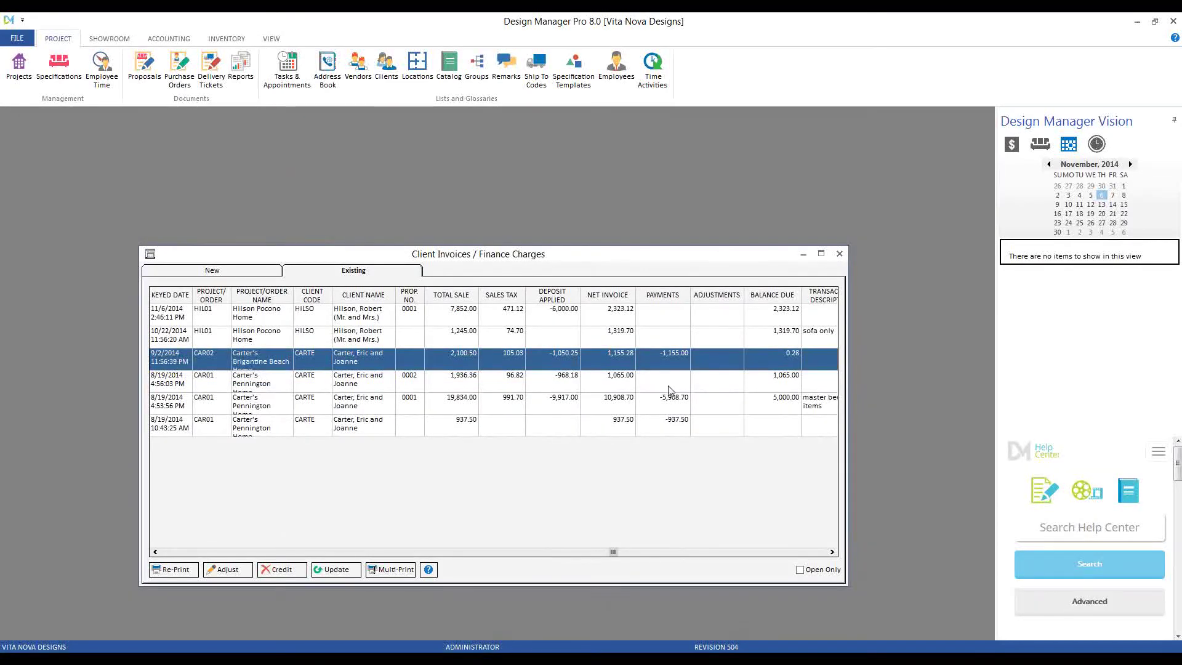
click(774, 360)
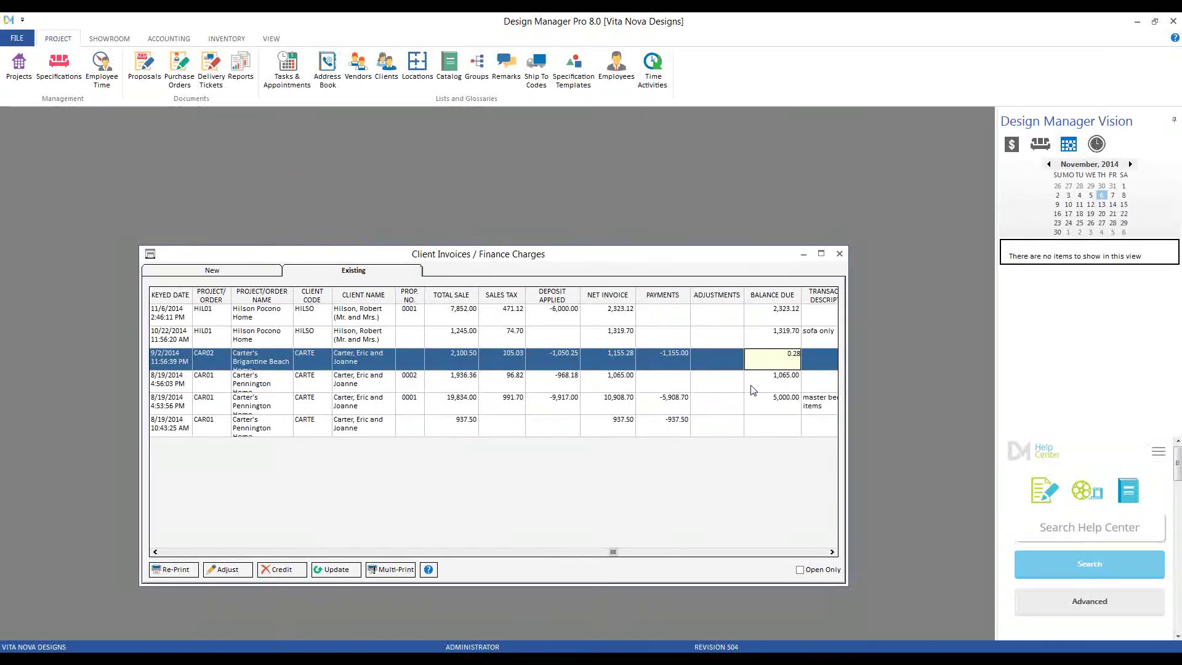
key(Escape)
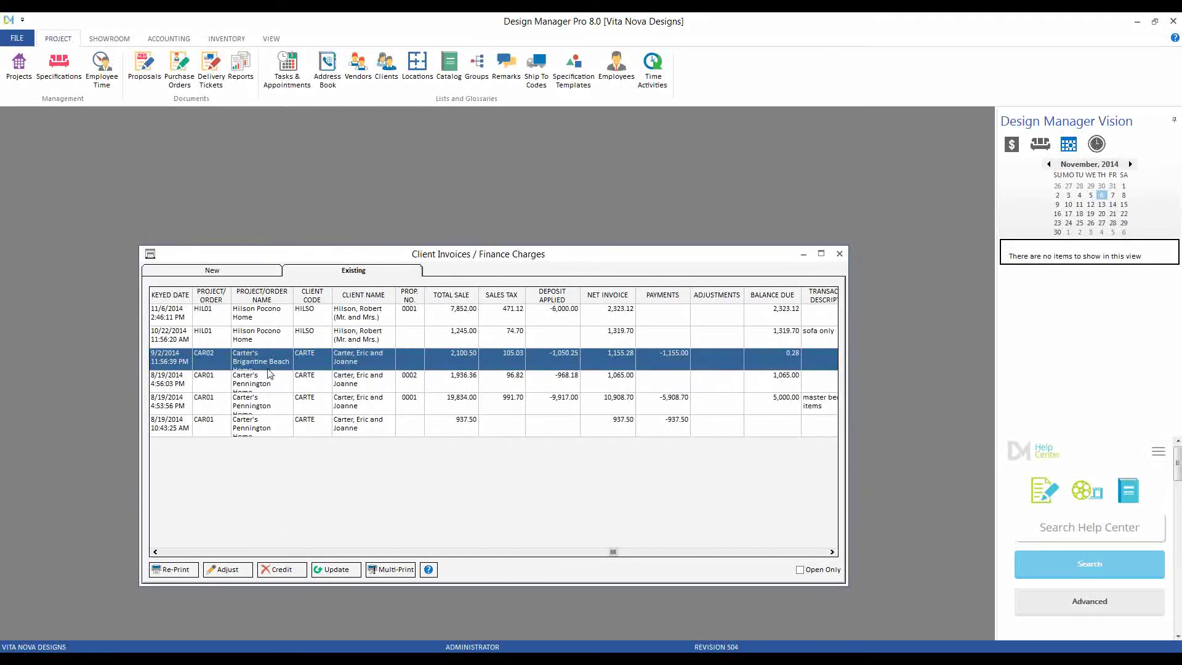
click(228, 570)
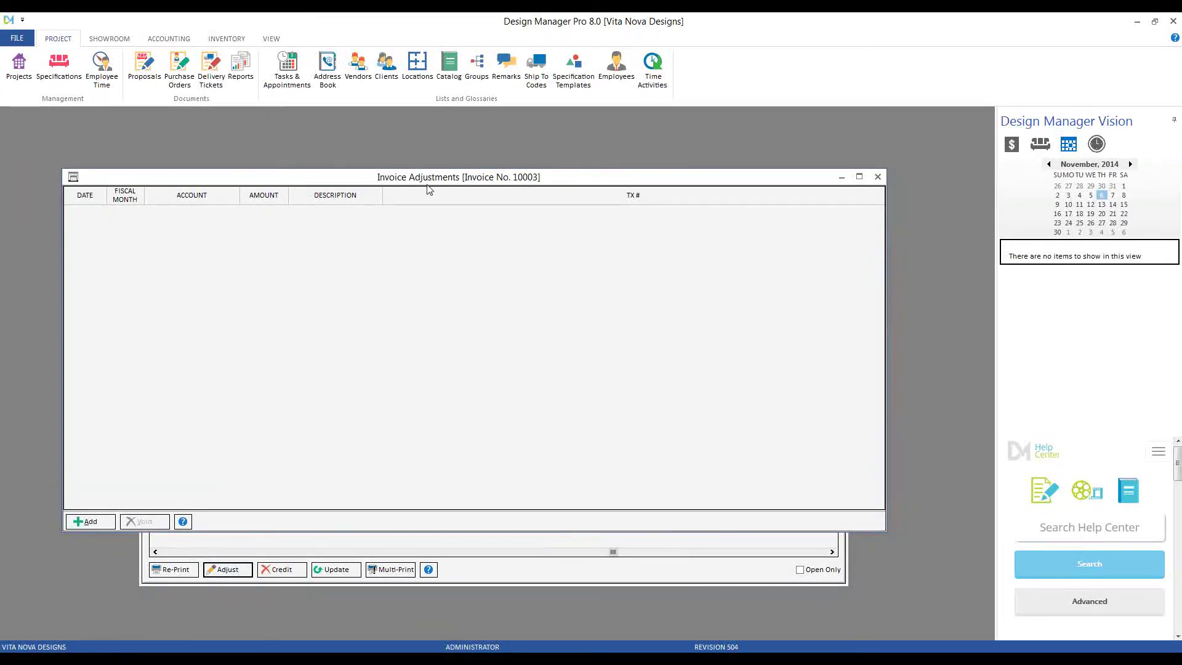
click(108, 520)
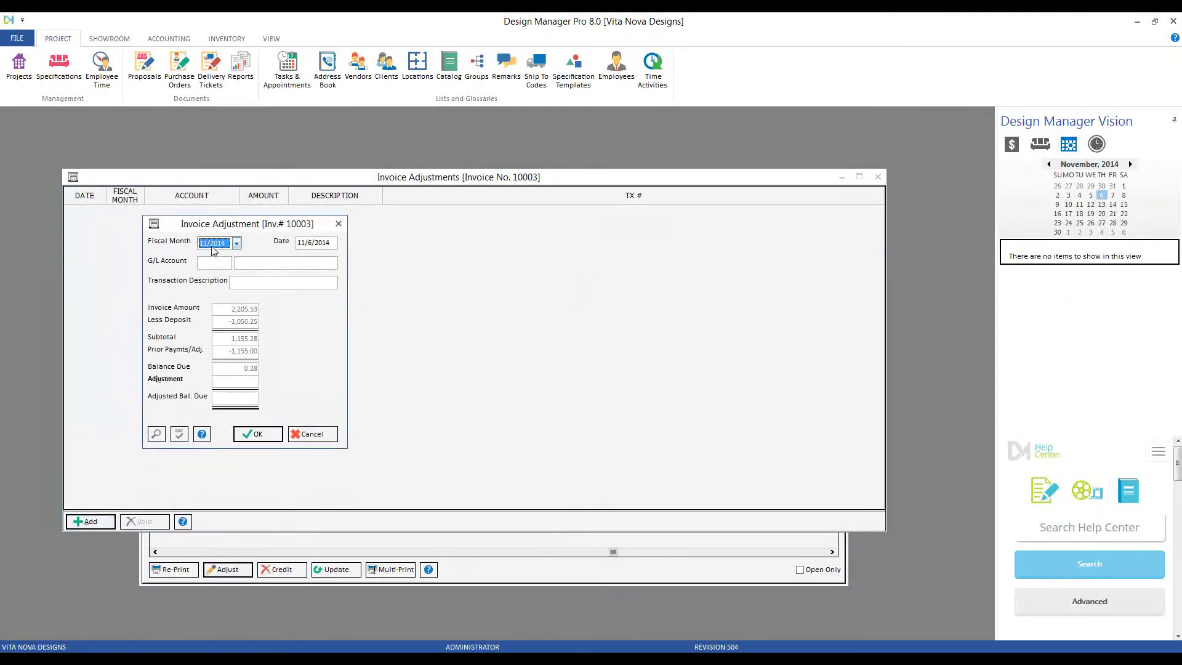
click(313, 243)
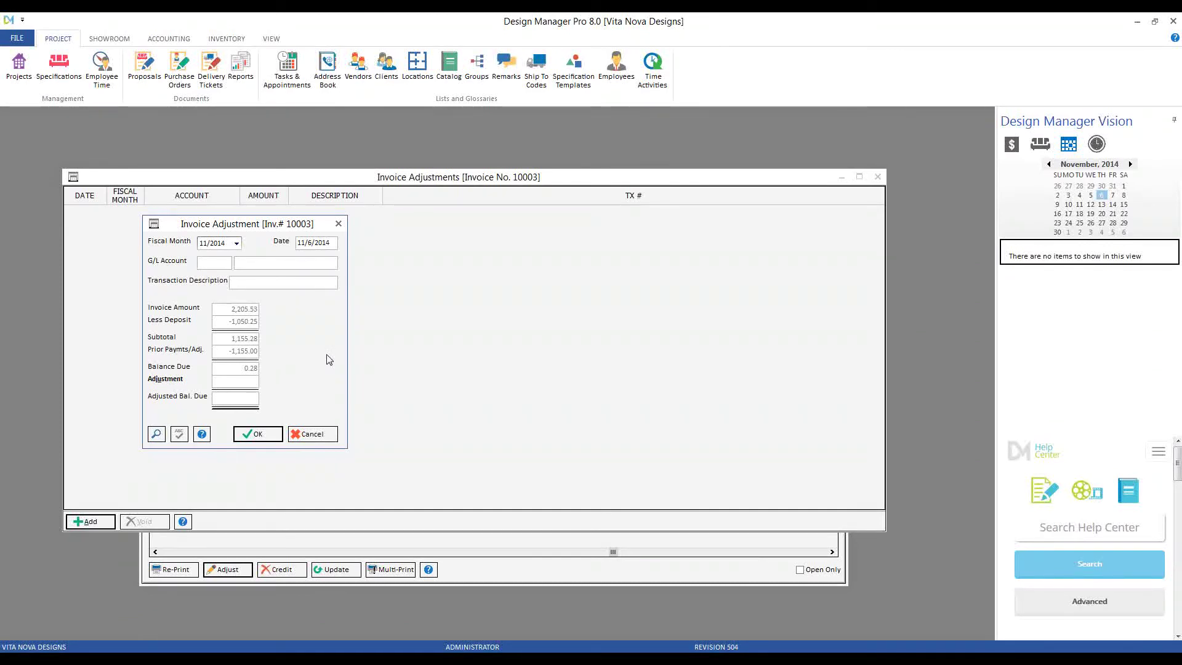
- Review the company's other default G/L accounts in the company information and close it without changes
click(28, 40)
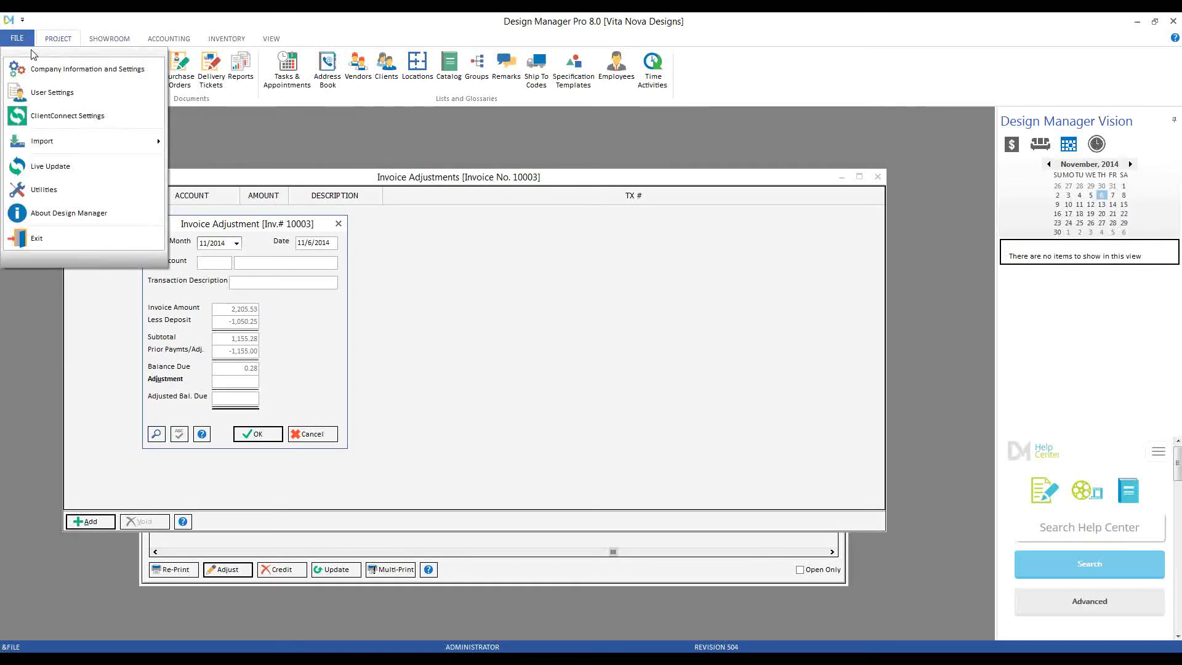
click(38, 68)
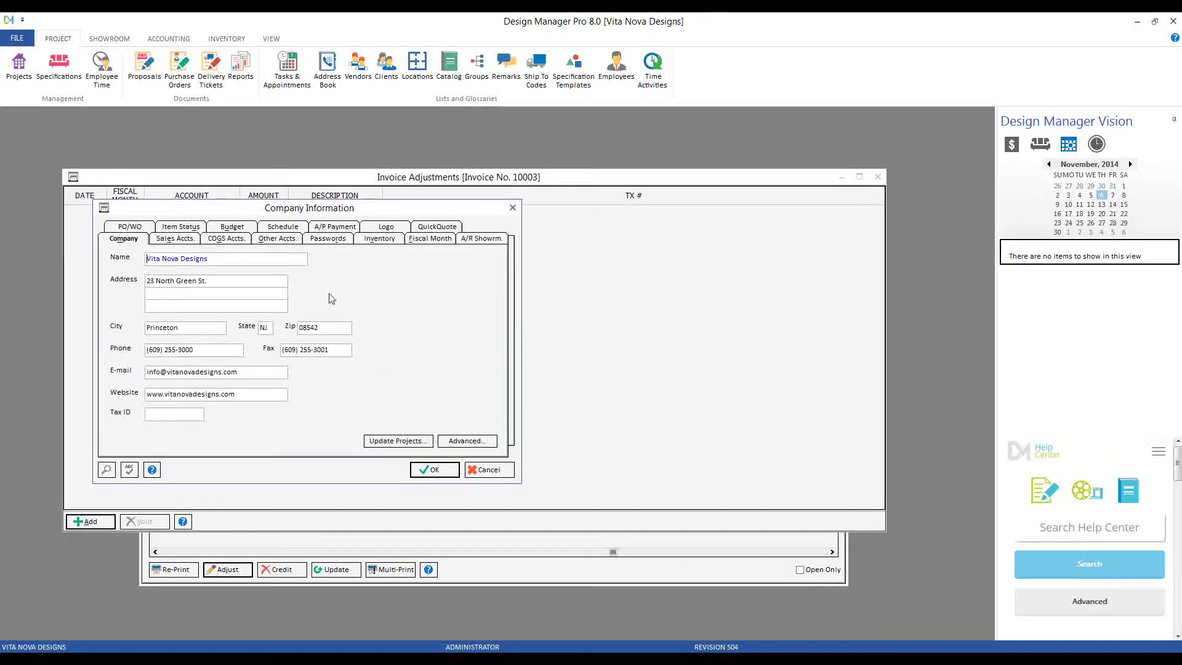
click(296, 243)
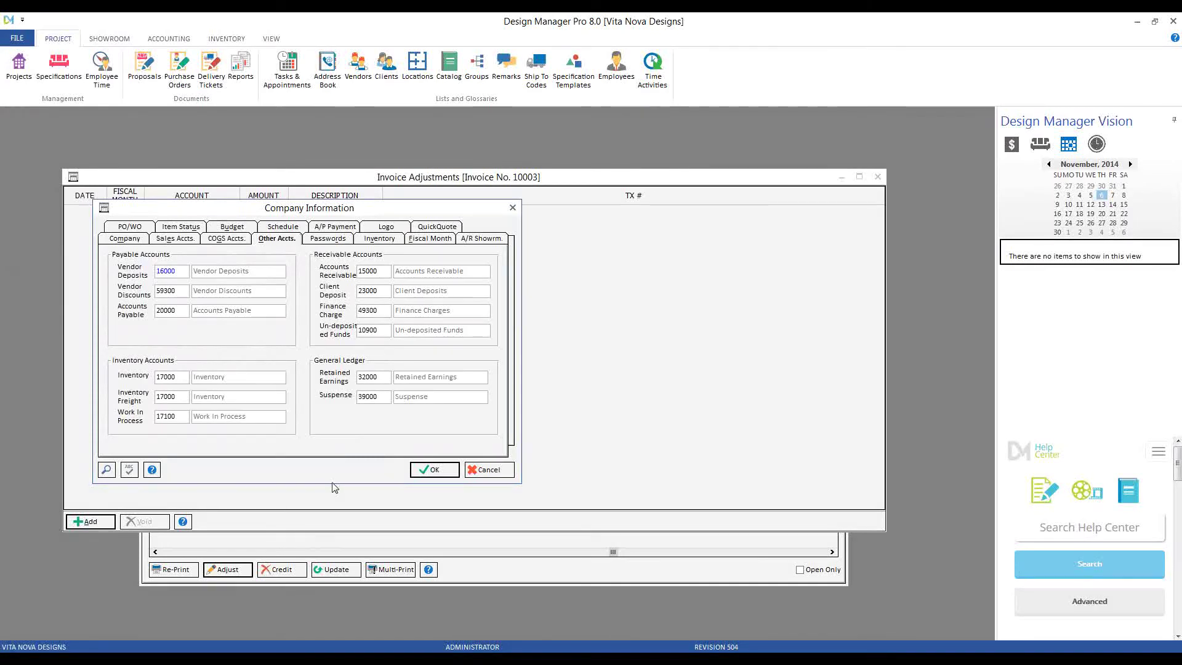
click(486, 468)
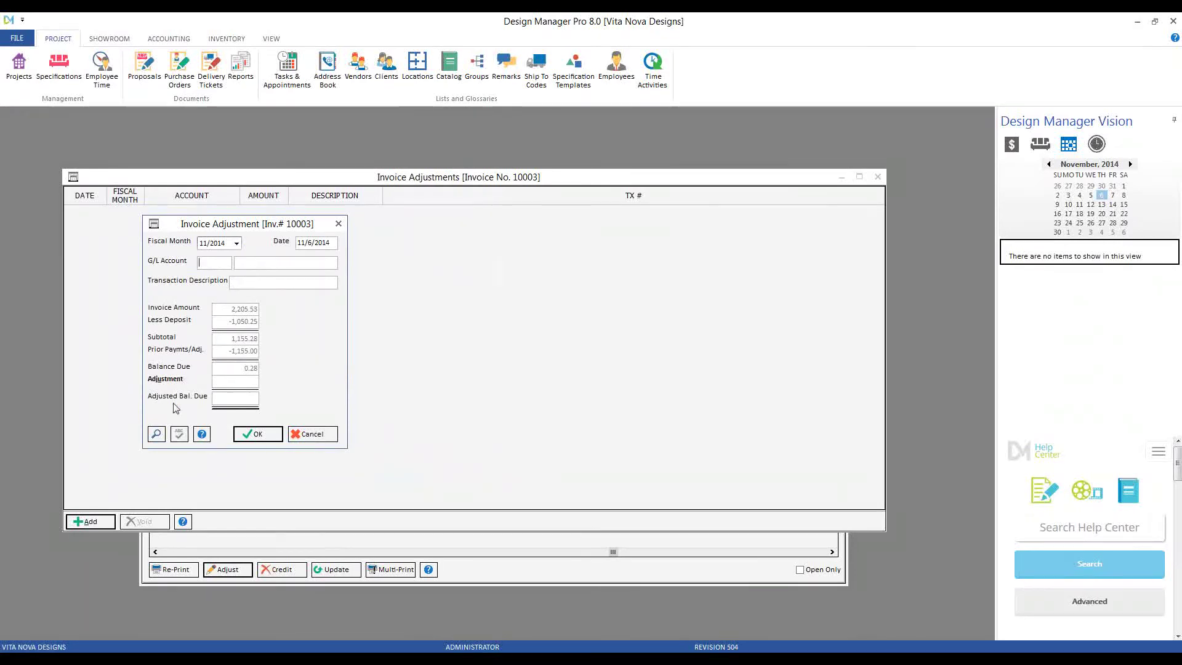
- Look up the revenue accounts and assign G/L account 41900 Furniture to the invoice 10003 adjustment
click(157, 434)
text(4)
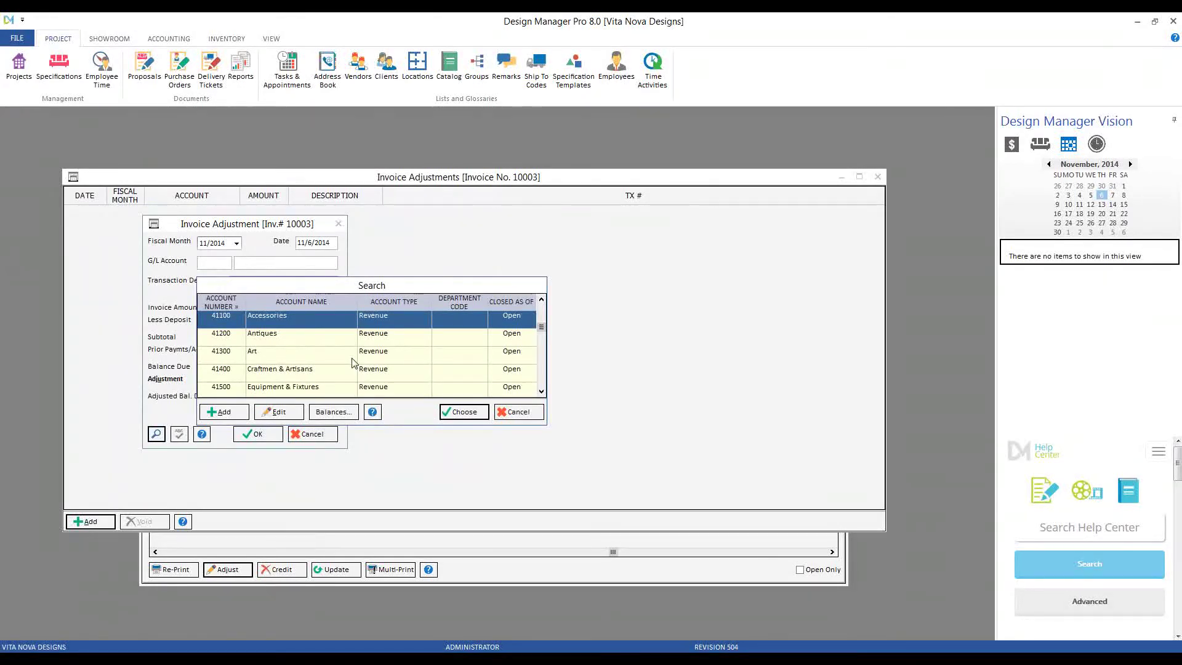
scroll(352, 361, down, 1)
scroll(350, 356, down, 1)
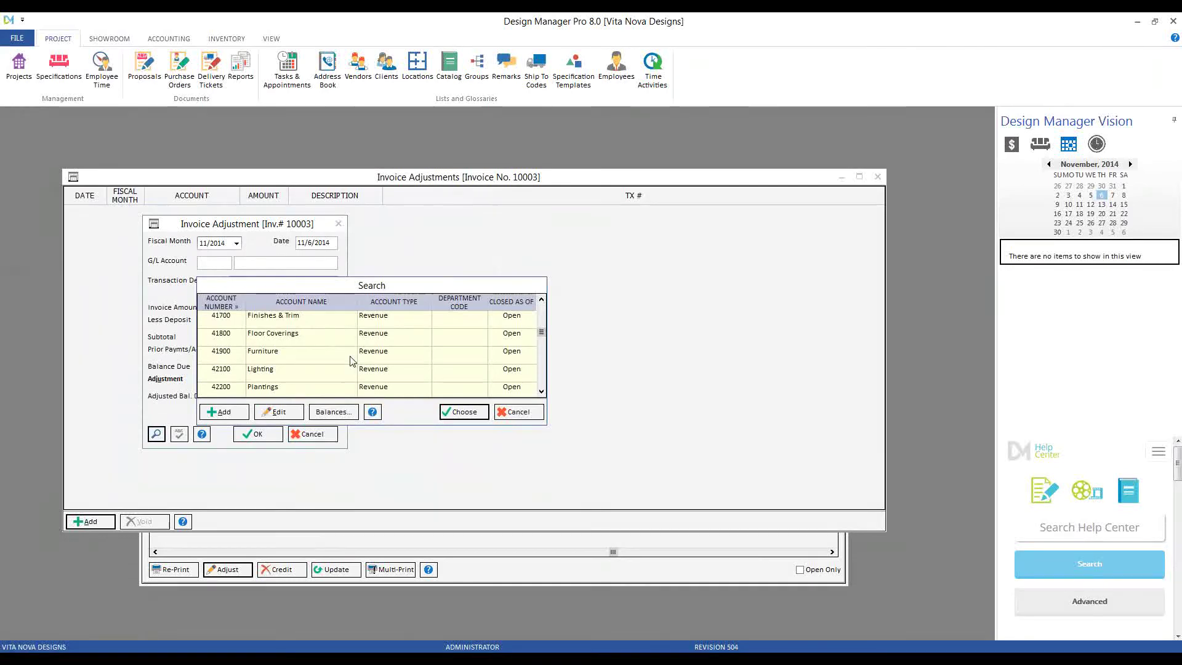
click(352, 358)
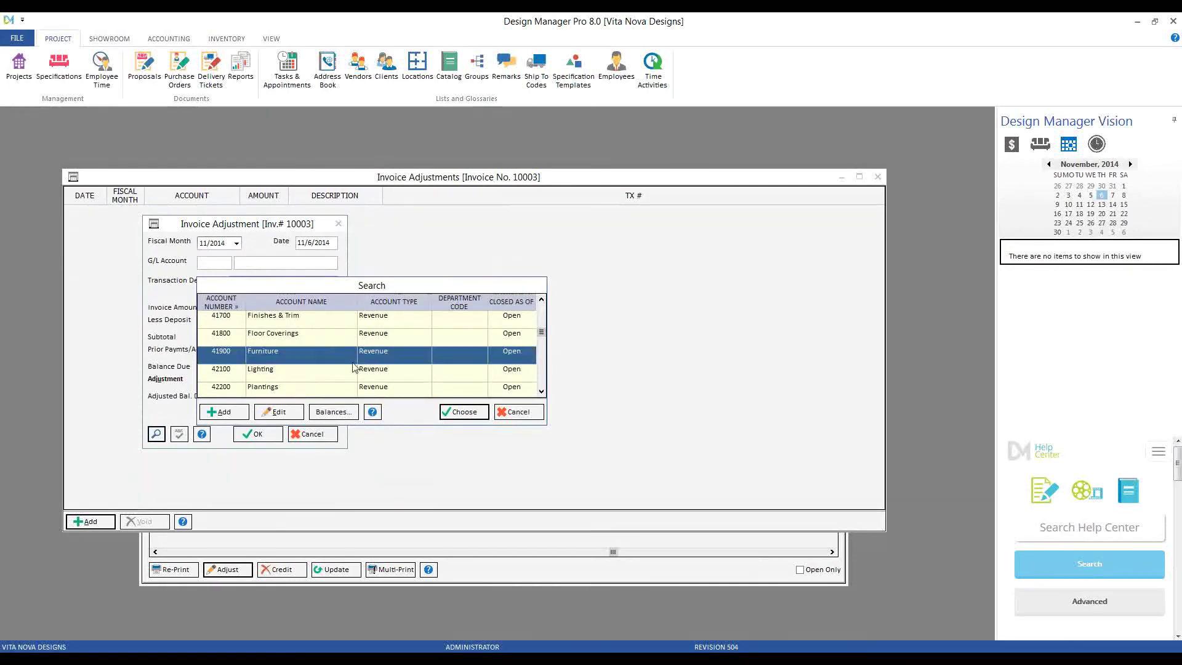
click(472, 414)
- Describe the adjustment as "nominal underpayment", save it with an amount of -.28, and return to invoice 10003 in the existing invoices list
click(238, 282)
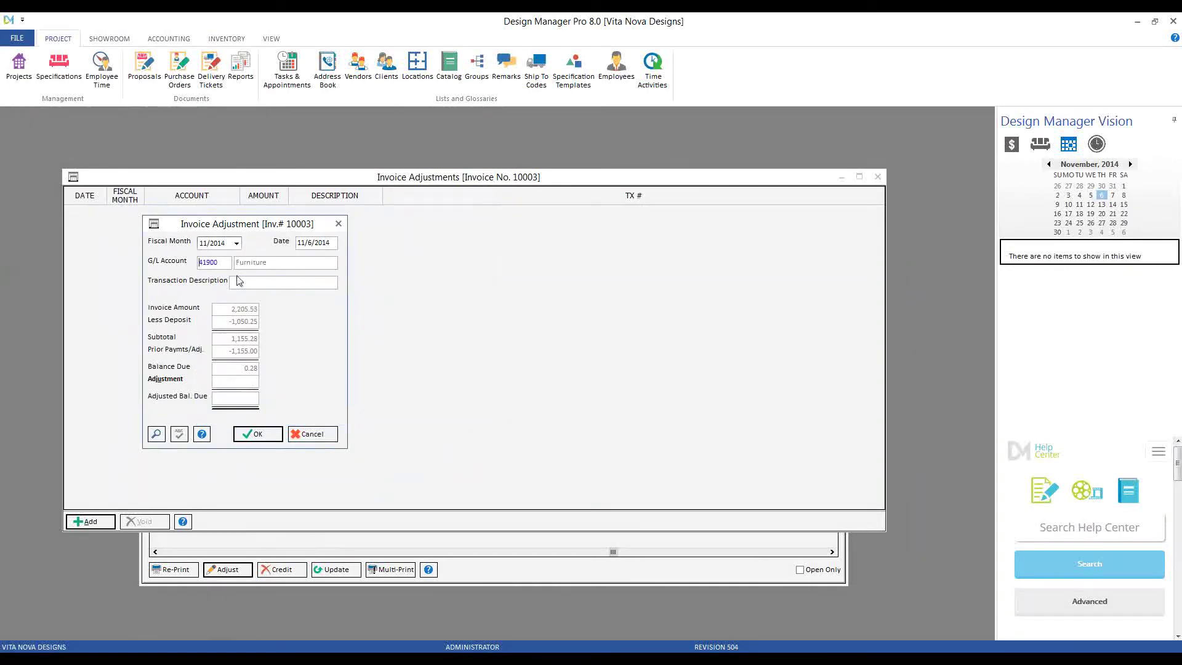
text(nomia)
text(al )
text(underpayme)
text(nt)
text(-.28)
click(258, 432)
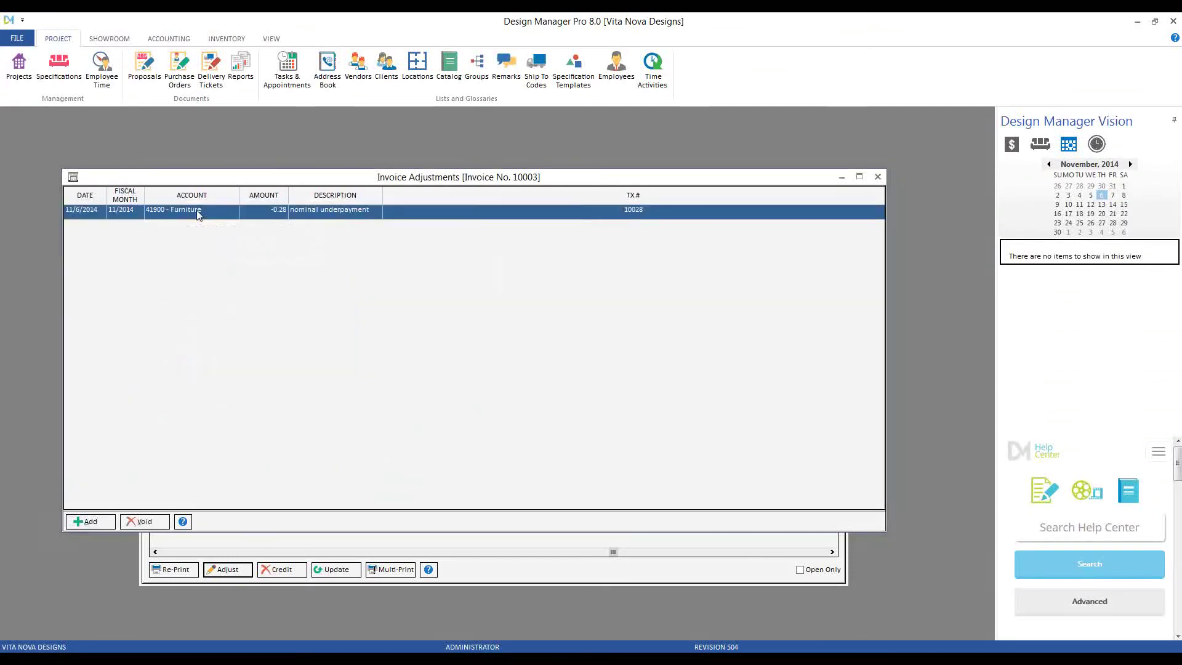
click(877, 177)
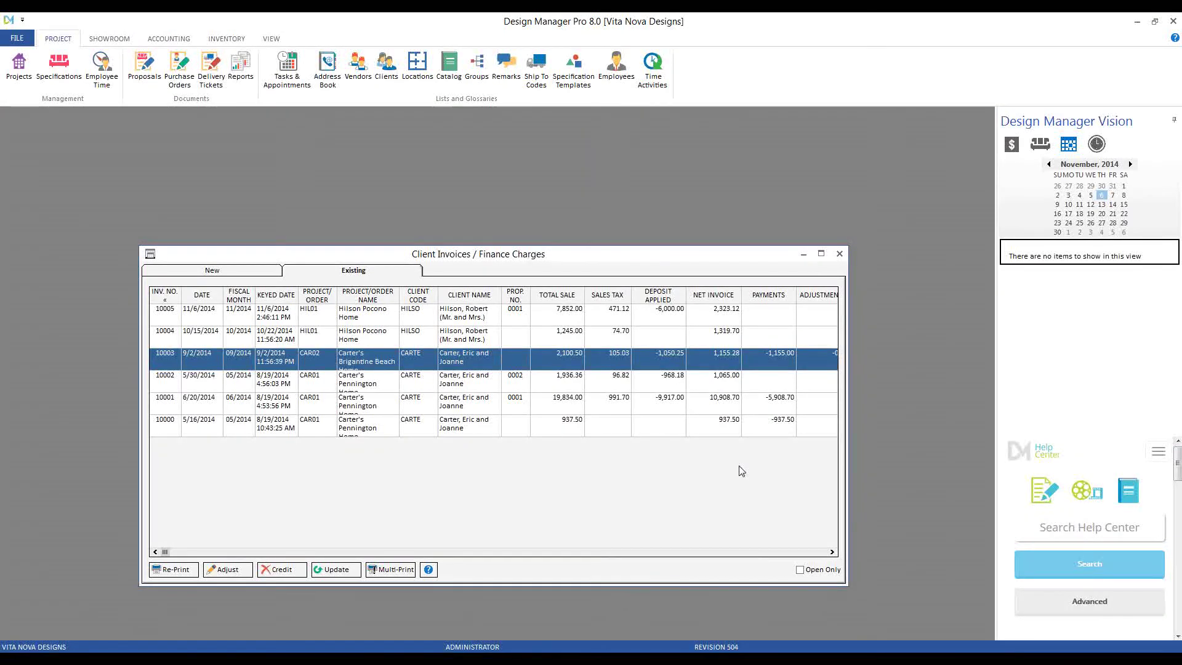
click(832, 551)
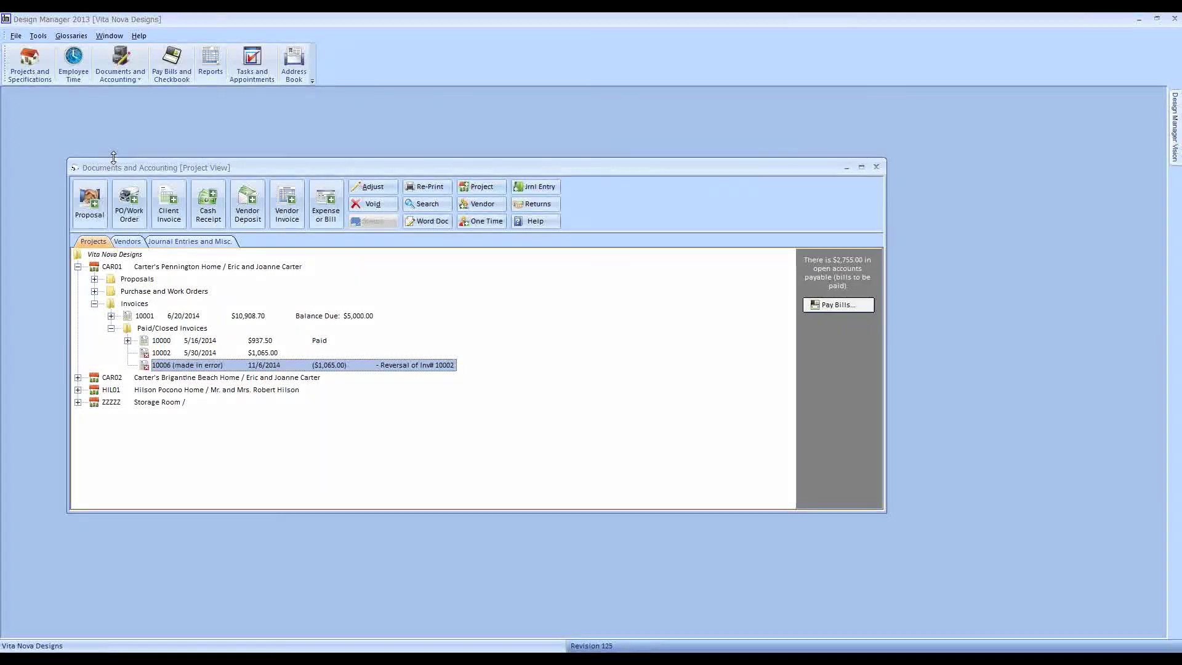
- In Design Manager 2013, expand project CAR02's invoices and select open invoice 10003
click(78, 377)
click(95, 439)
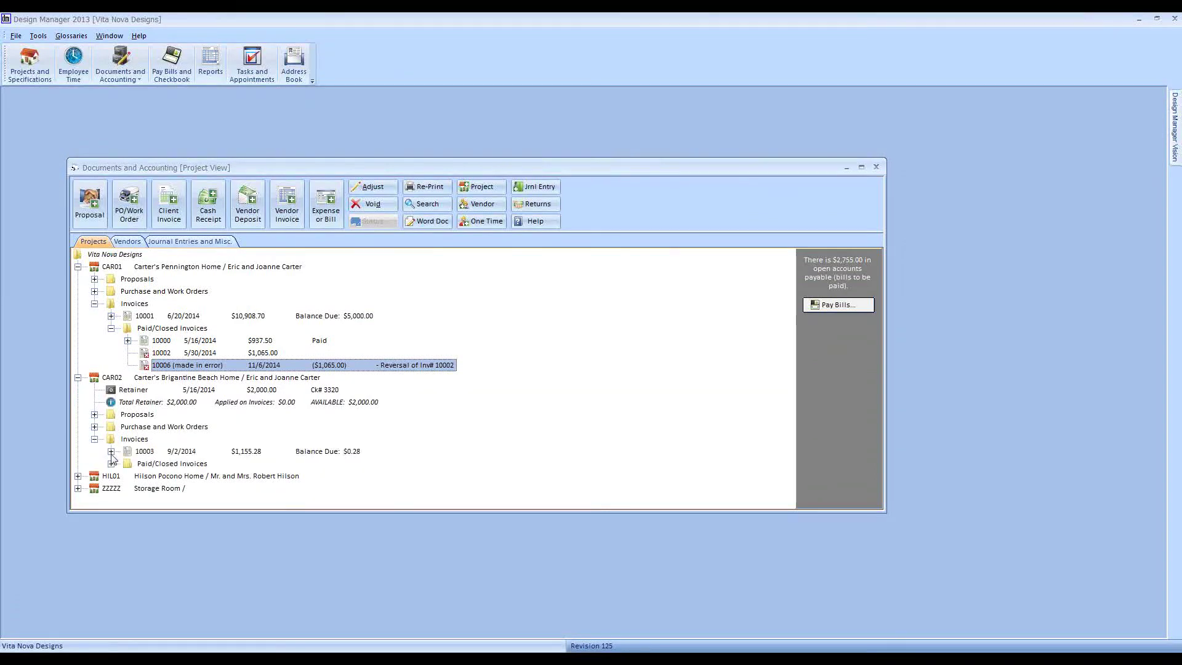
click(253, 452)
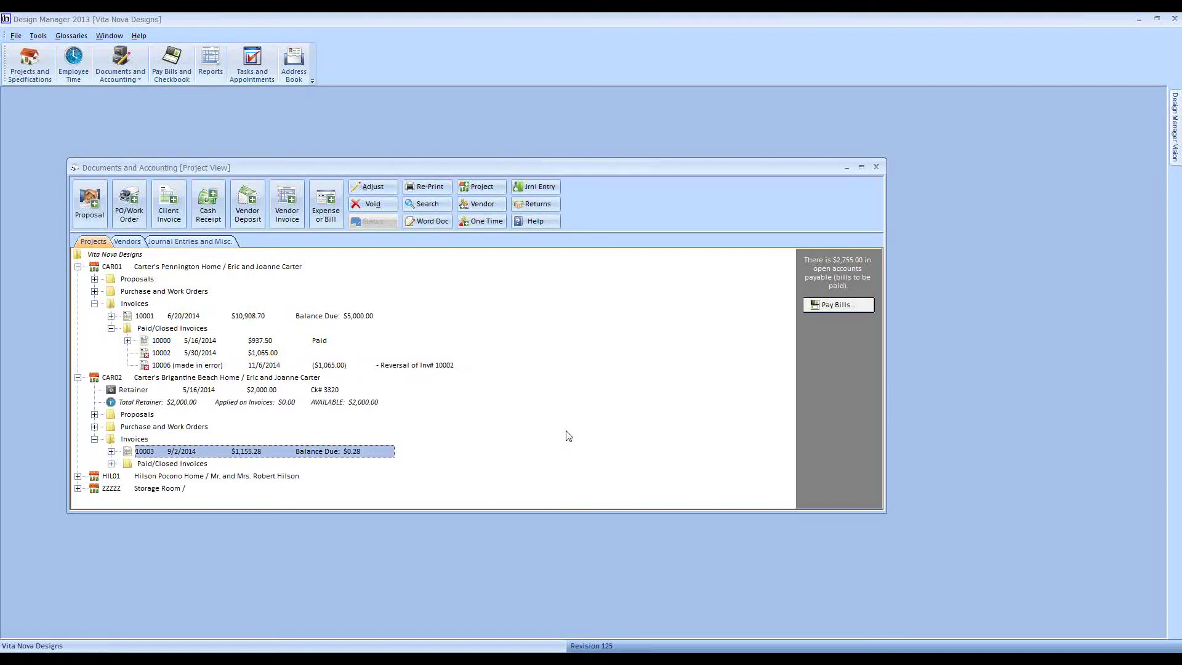
right_click(350, 451)
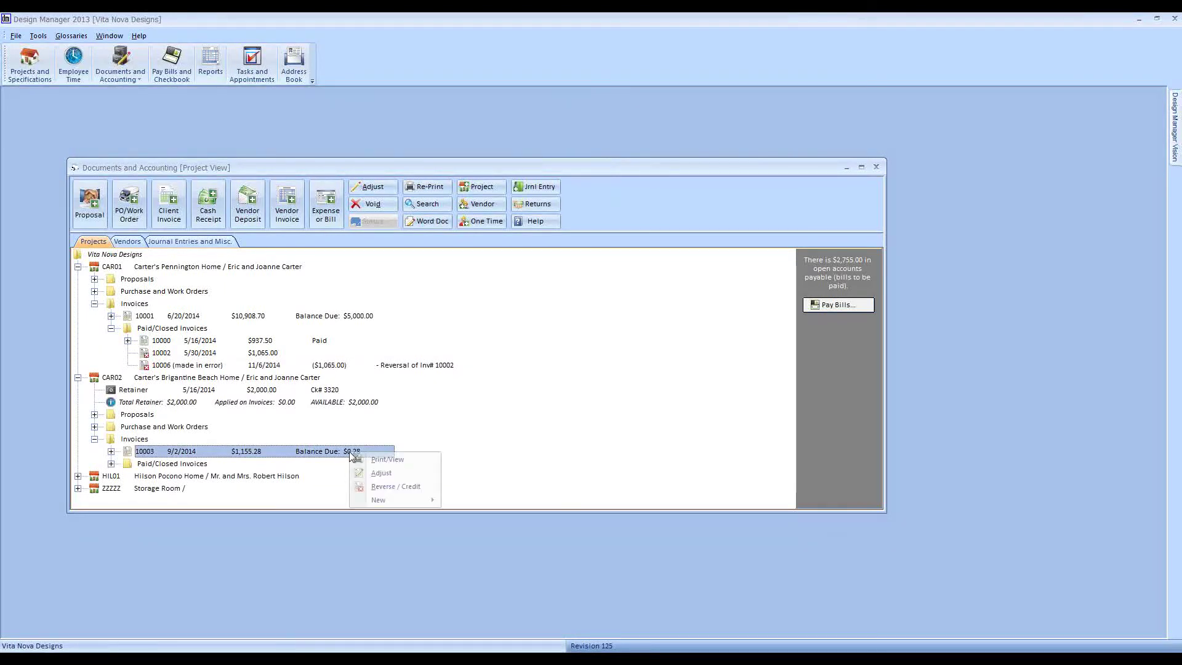
click(318, 463)
- Open the adjustment for invoice 10003, enable Adjust Invoice Amount to review its fields, and cancel it
click(364, 185)
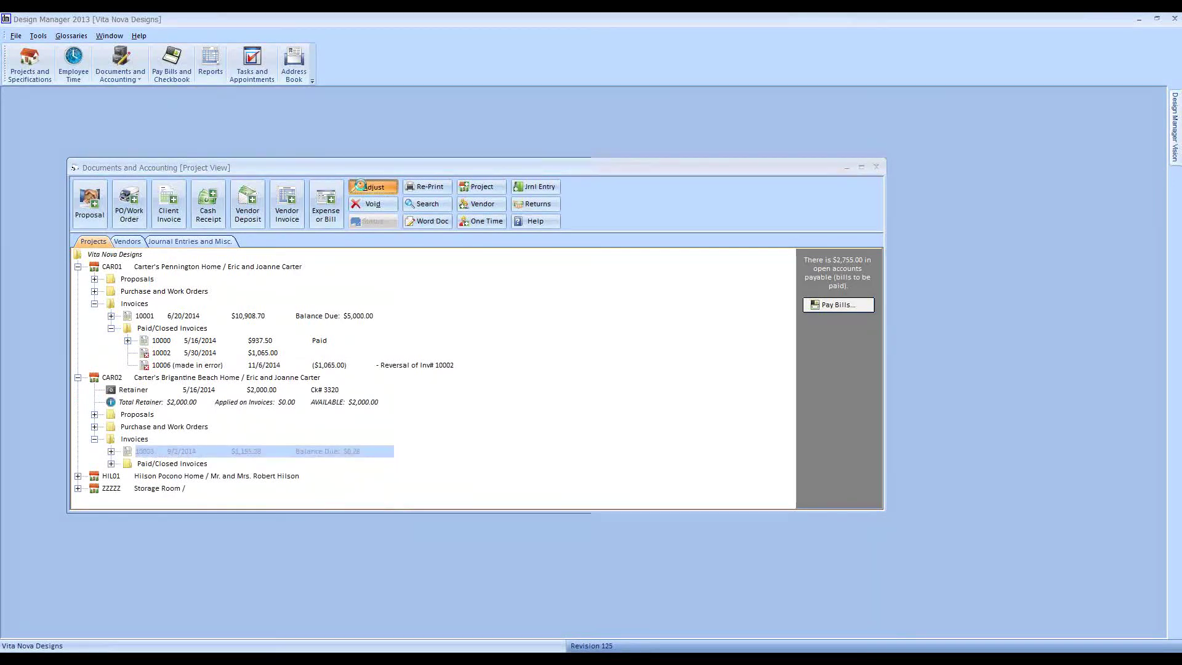
click(345, 210)
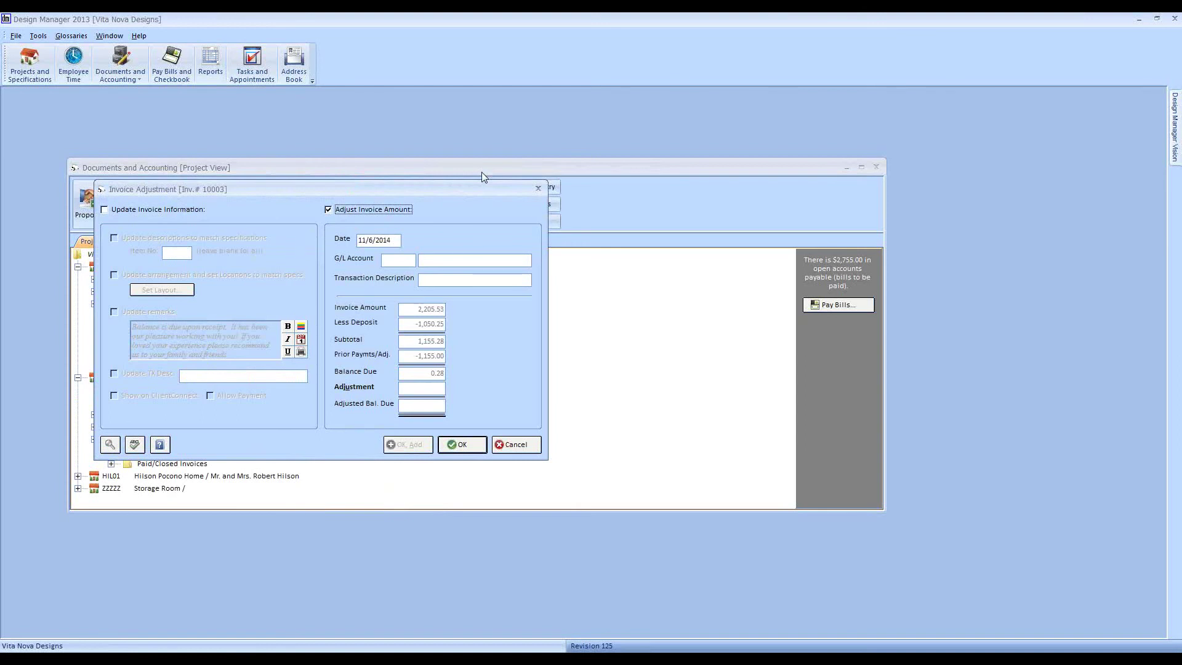
click(519, 444)
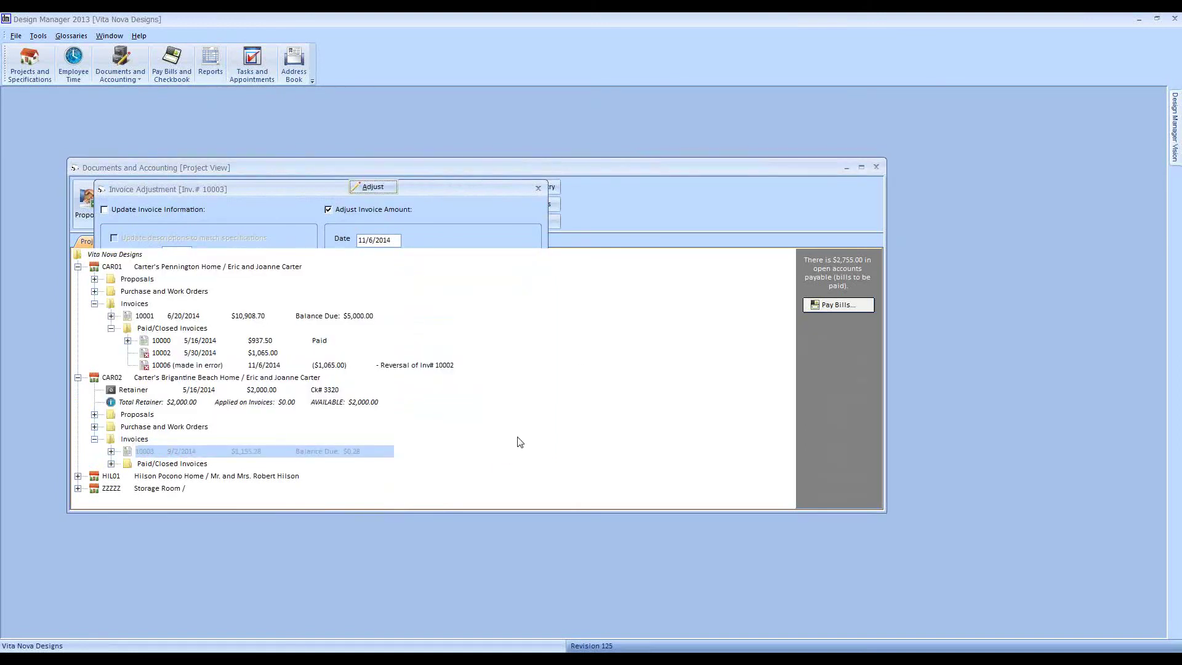